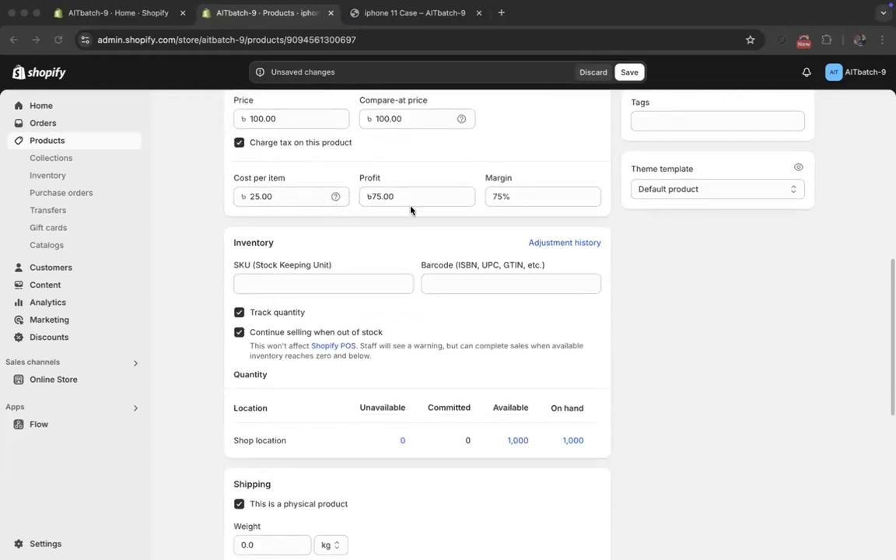
click(241, 312)
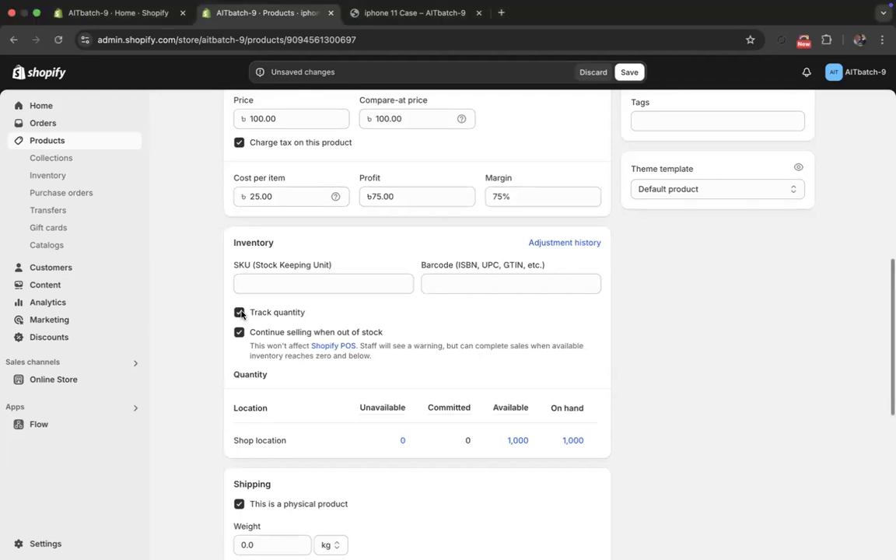
click(240, 312)
click(241, 312)
click(240, 335)
scroll(240, 336, down, 1)
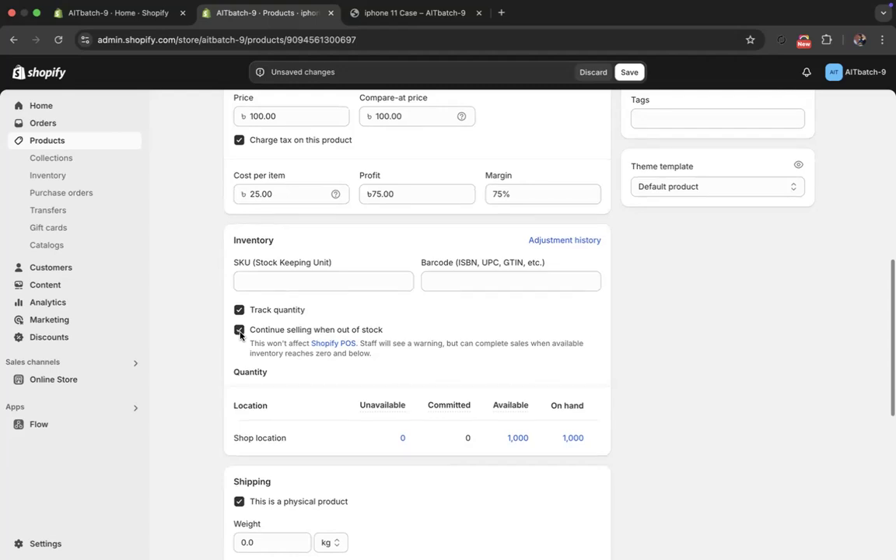
click(415, 13)
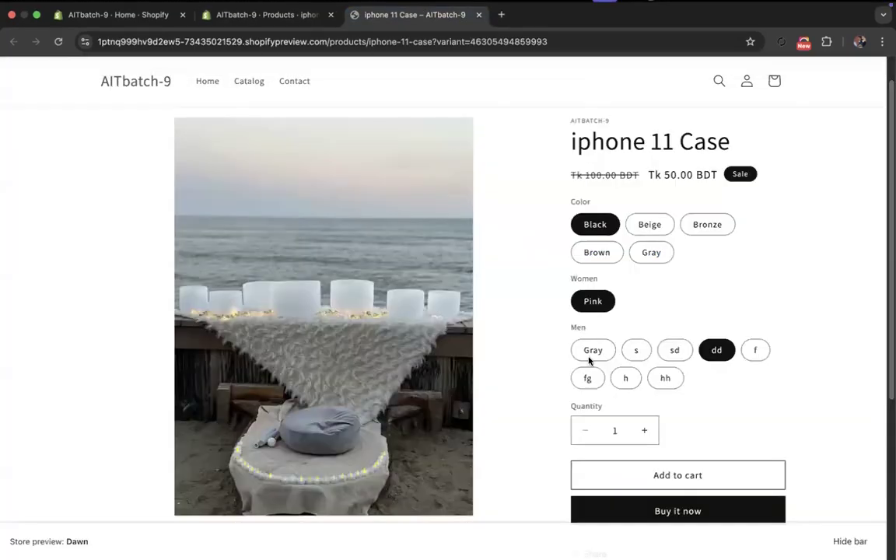
click(296, 14)
- Disable continued selling when out of stock and set the available quantity at Shop location to 0
click(240, 330)
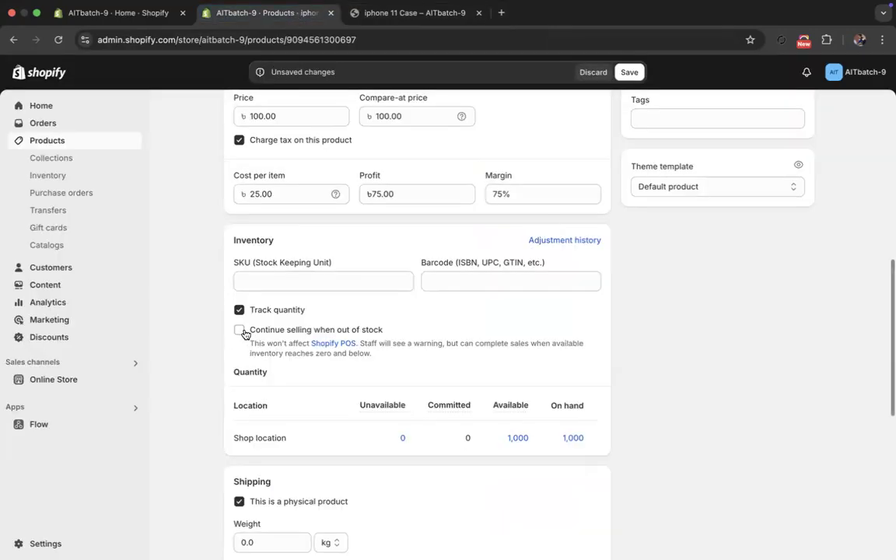
click(528, 438)
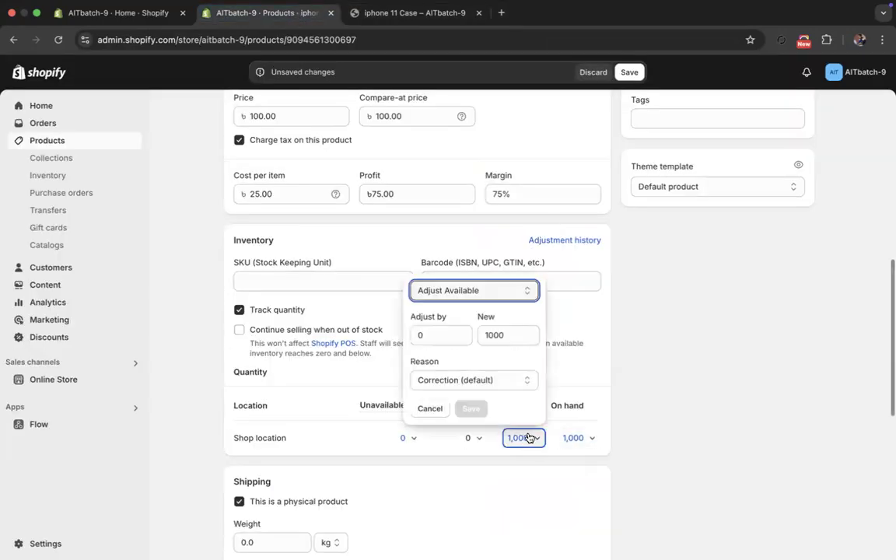
click(506, 337)
double_click(506, 339)
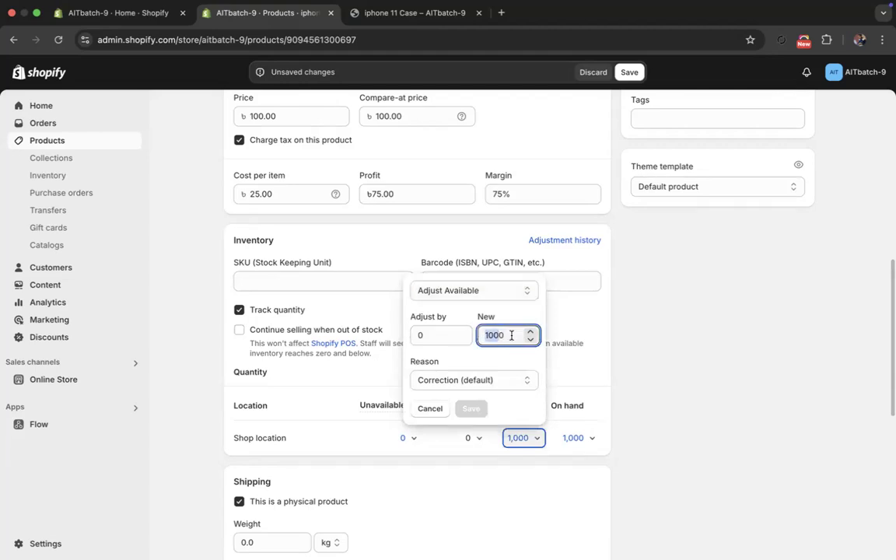
text(0)
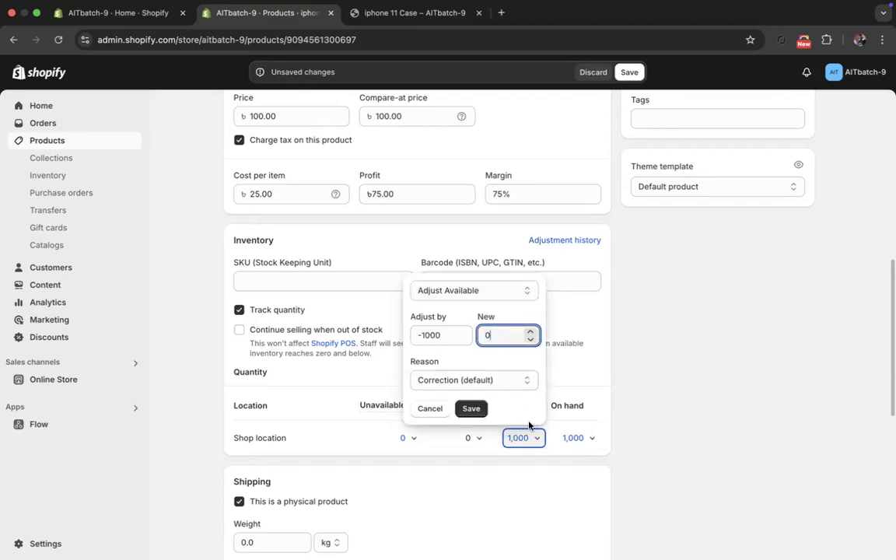
click(472, 409)
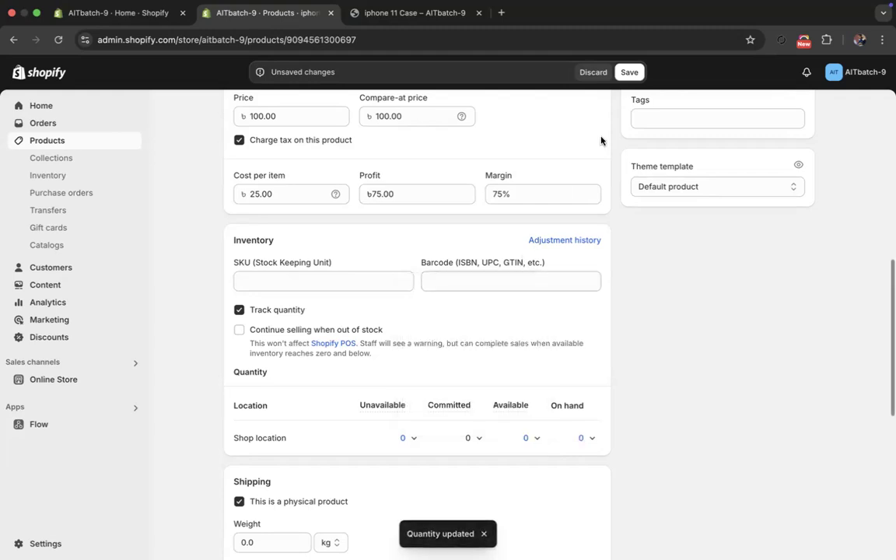
- Set the available quantity at Shop location to 3 and enable continued selling when out of stock
click(527, 438)
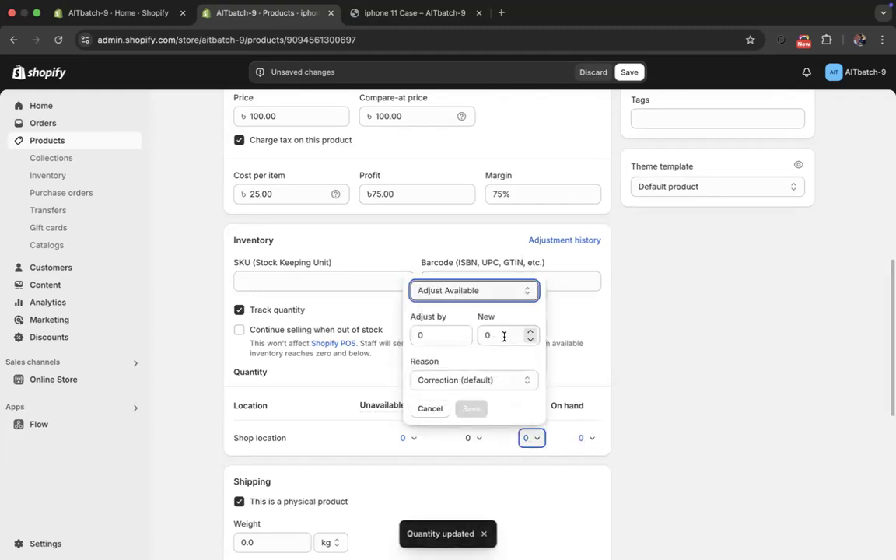
double_click(504, 335)
drag(497, 334, 481, 330)
text(3)
click(472, 409)
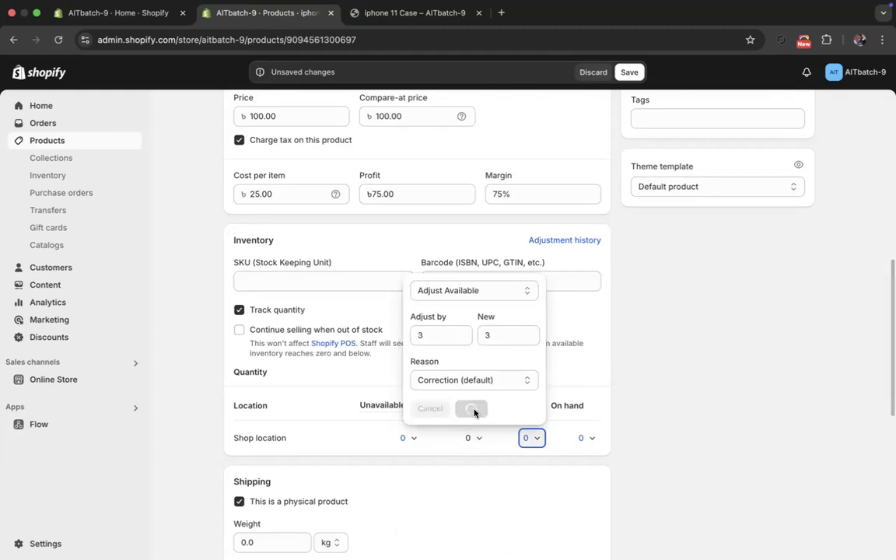
click(239, 329)
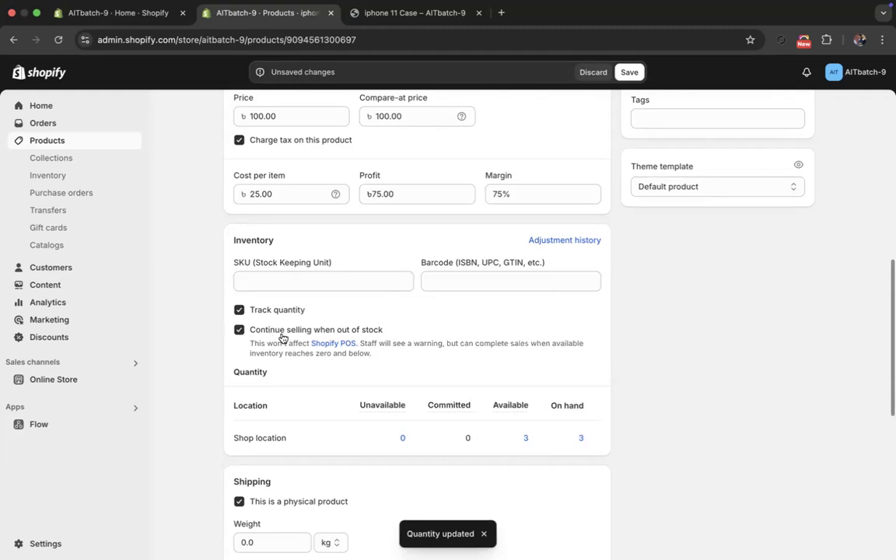
- Add Color and Case type as variant options for the iphone 11 Case product
scroll(292, 340, down, 4)
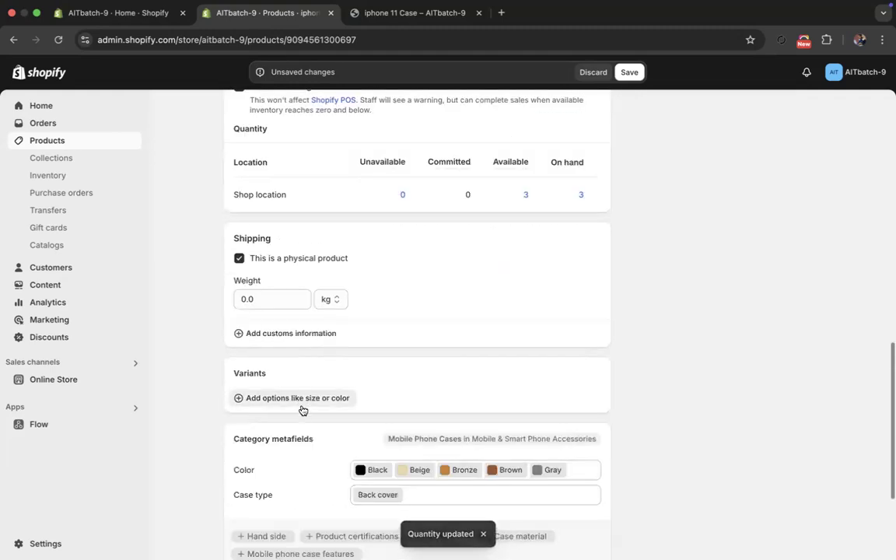
click(302, 406)
click(276, 267)
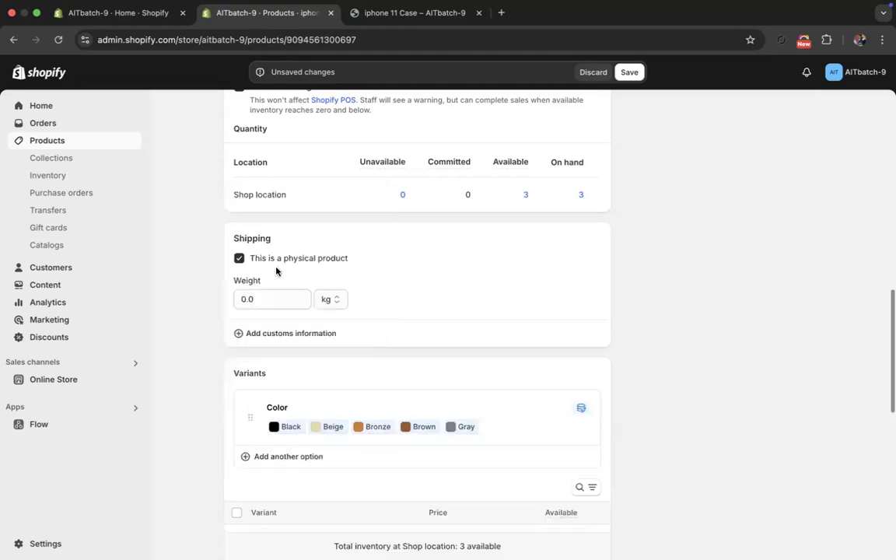
scroll(284, 351, down, 3)
scroll(285, 361, down, 2)
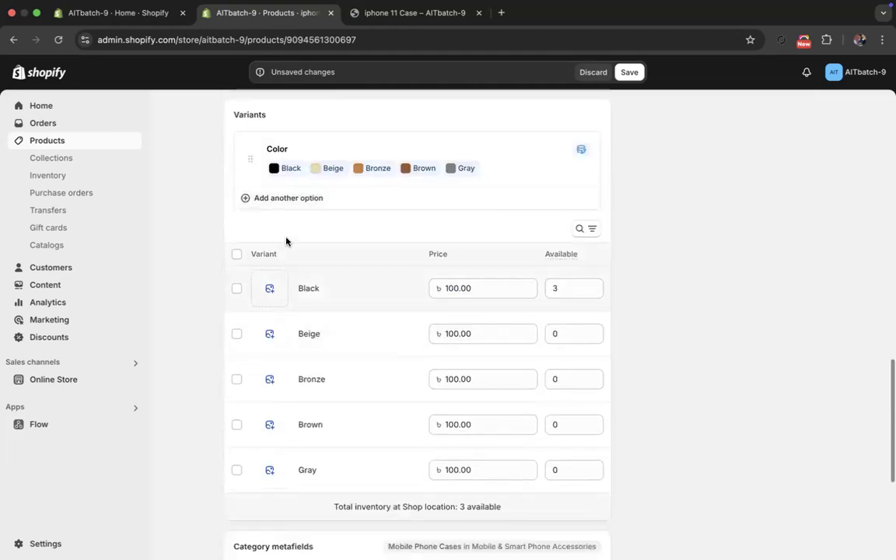
click(286, 199)
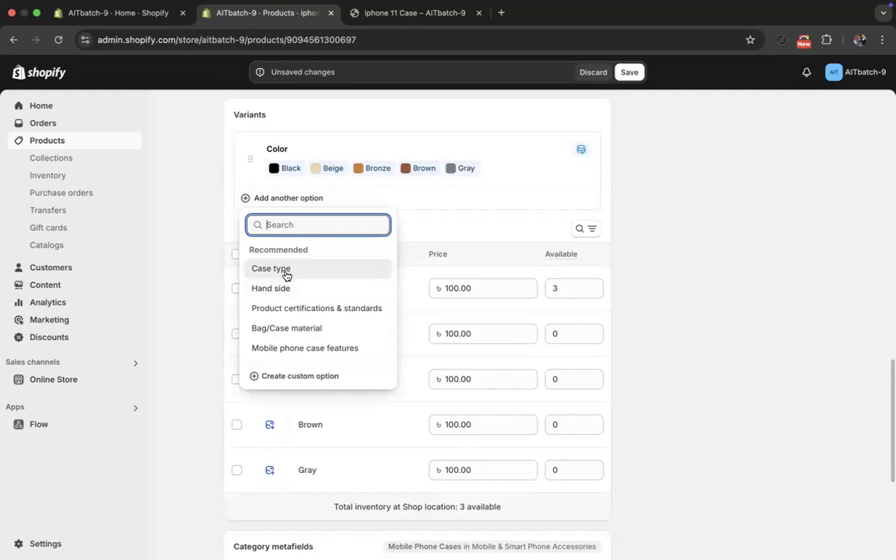
click(285, 270)
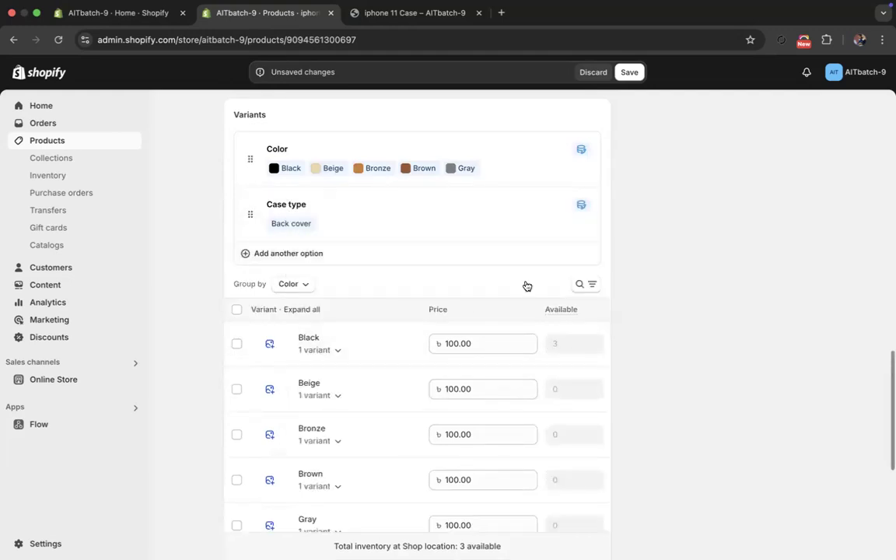
- Disable continued selling when out of stock and save the product, accepting the deletion of the old Color, Women and Men variants
click(631, 72)
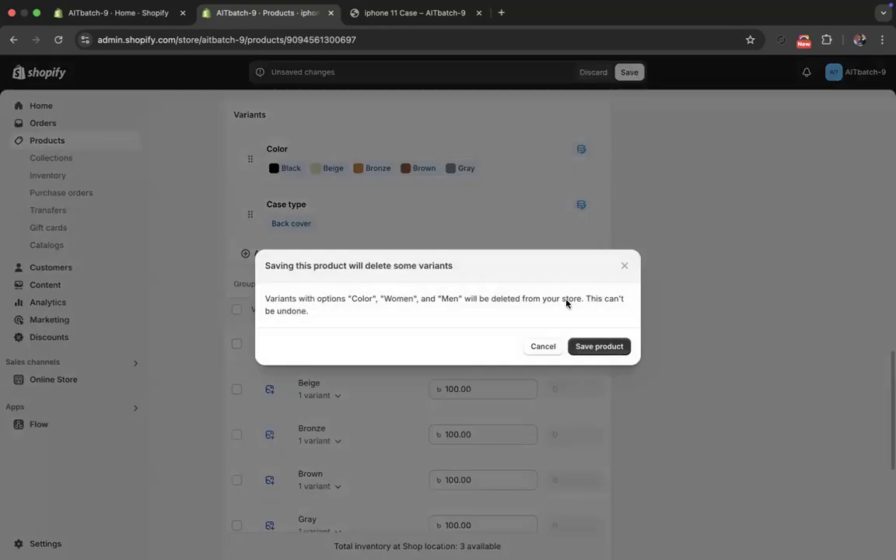
click(543, 347)
scroll(317, 313, up, 8)
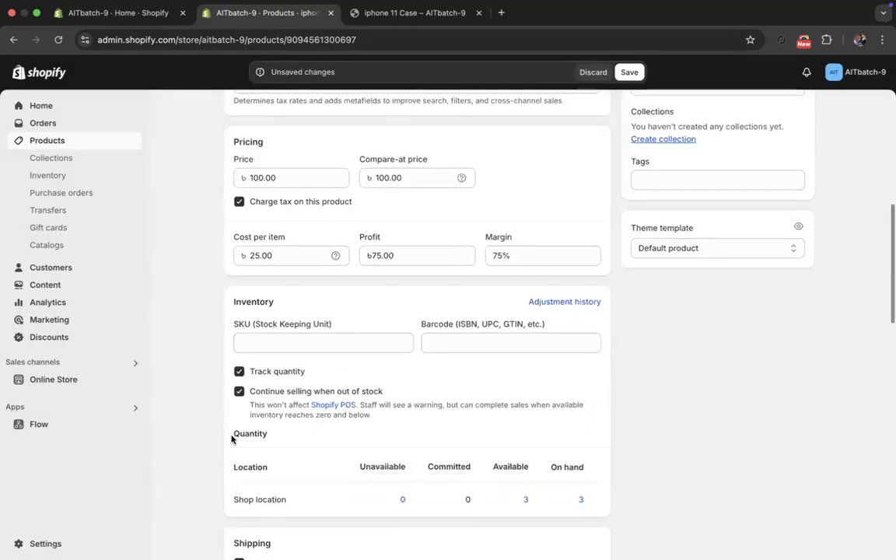
click(239, 392)
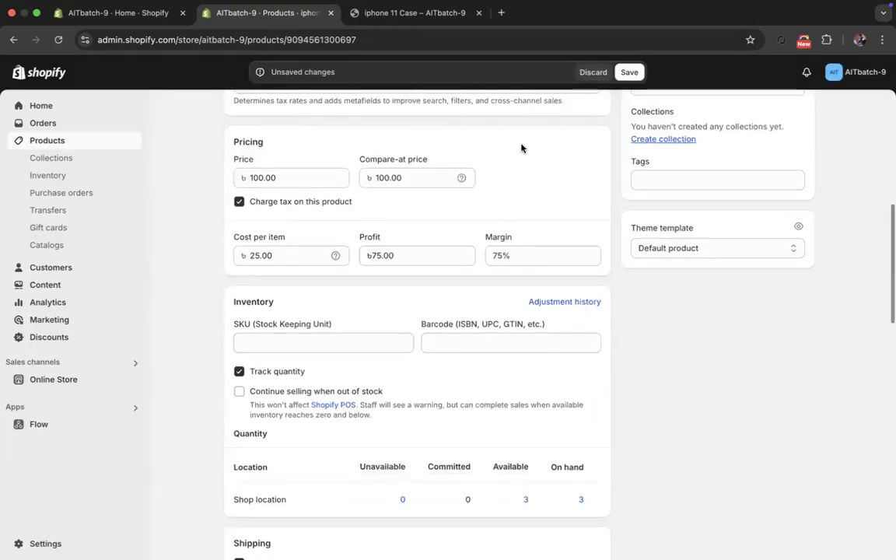
click(630, 71)
click(604, 352)
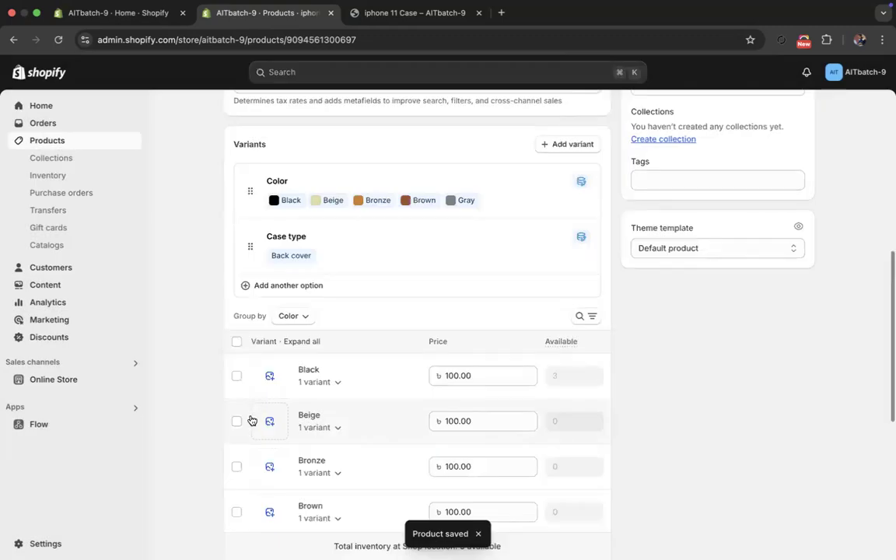
- Expand the Black and Beige variants to examine their Back cover prices and available quantities
click(327, 380)
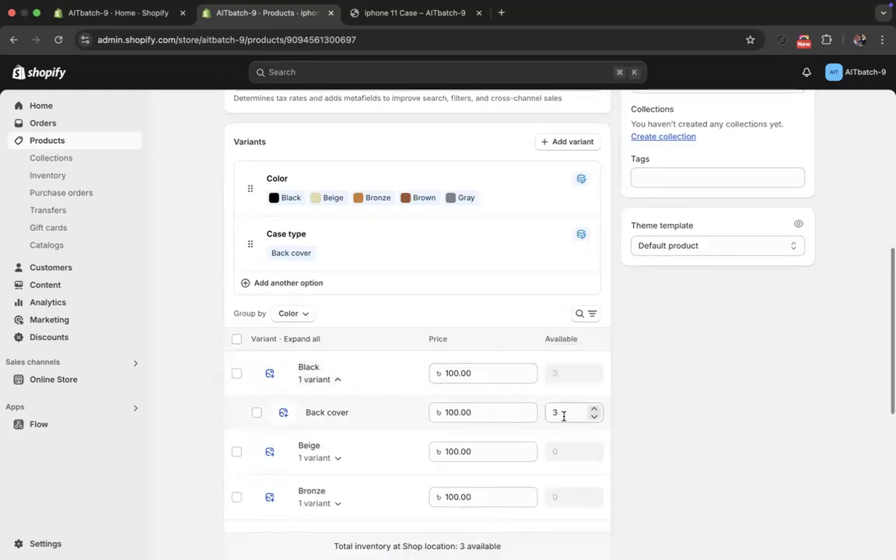
scroll(553, 404, down, 2)
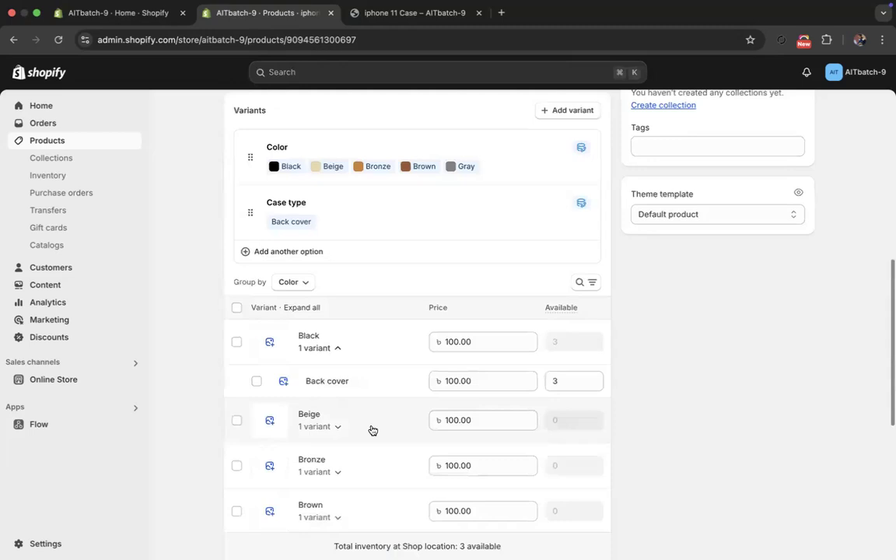
click(307, 426)
scroll(557, 432, down, 1)
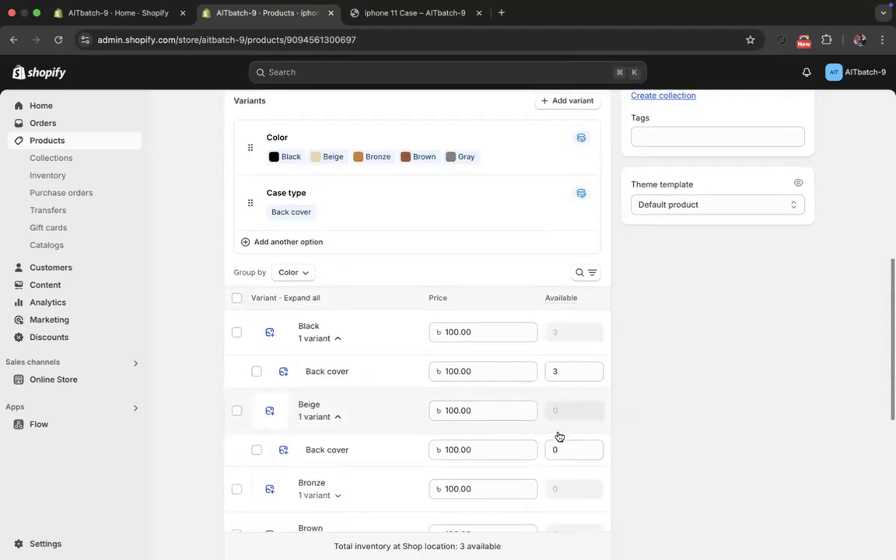
- Preview the iphone 11 Case in the online store and try the Beige and Bronze colors
scroll(558, 435, up, 10)
click(634, 116)
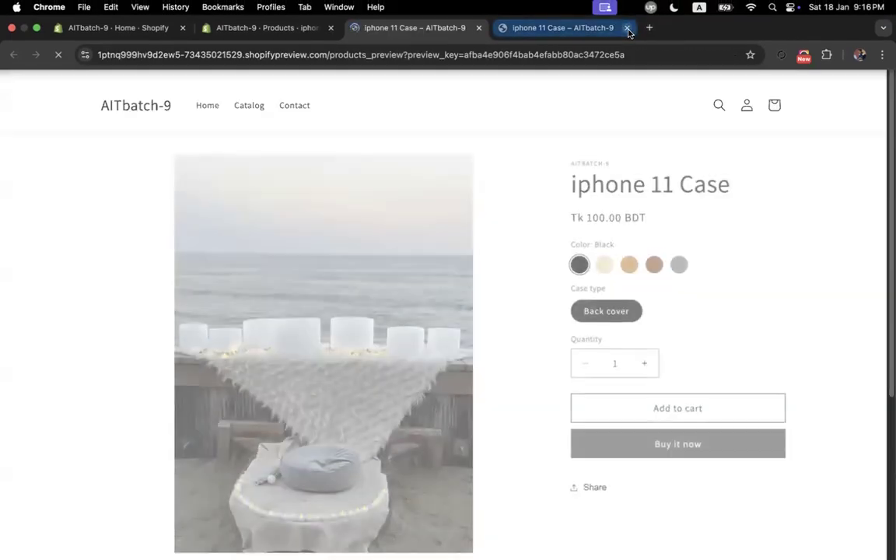
click(627, 13)
click(604, 262)
click(629, 260)
- Try to buy the Bronze case immediately with a quantity of 5, and switch the color to Brown
click(645, 358)
click(644, 358)
click(644, 358)
click(644, 358)
click(652, 441)
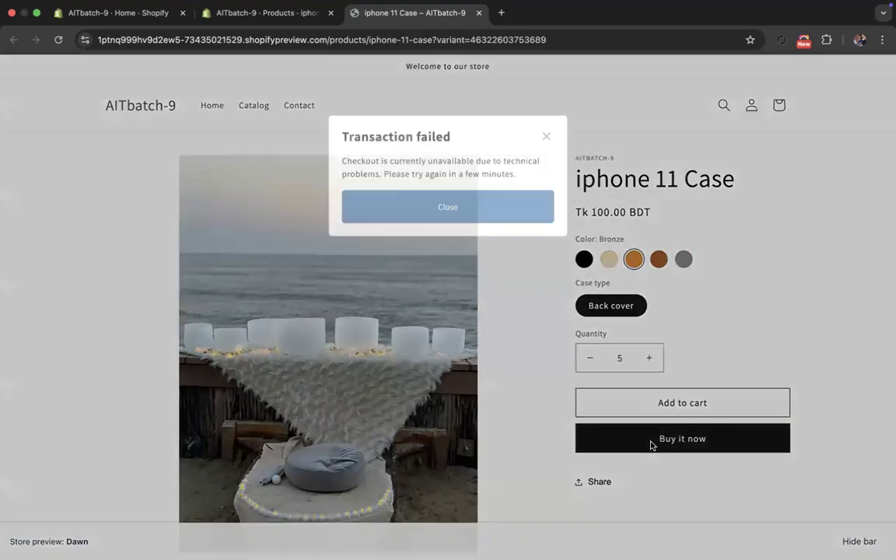
click(543, 178)
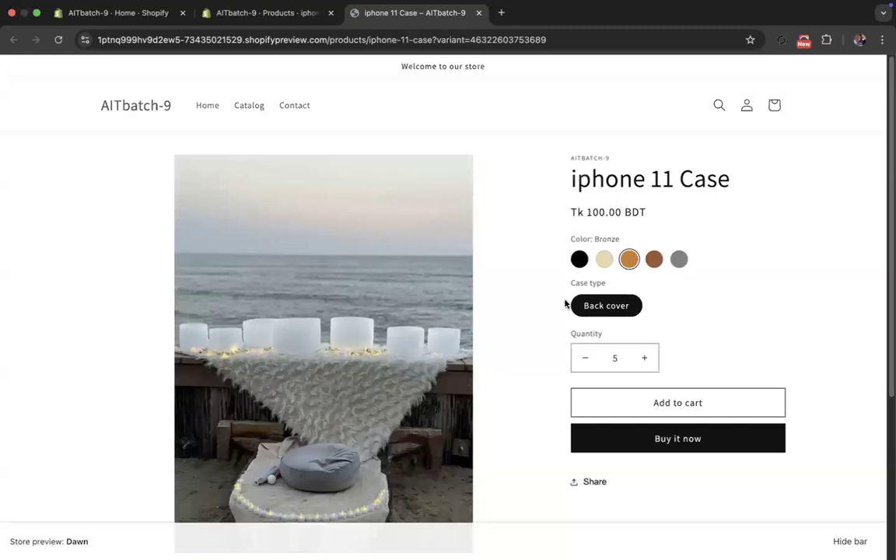
click(644, 359)
click(652, 259)
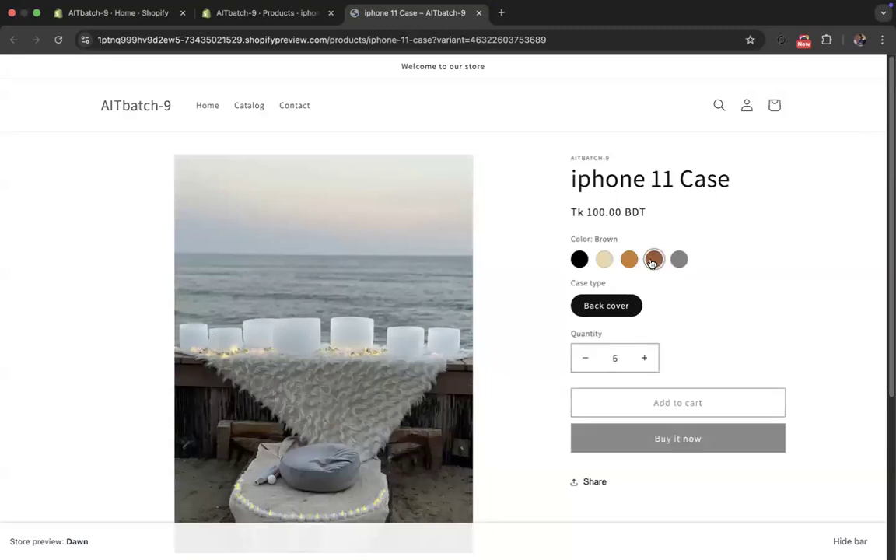
- Return to the product's admin page, check the variants' available quantities and collapse the Beige variant
click(299, 13)
scroll(346, 397, down, 5)
scroll(346, 393, down, 4)
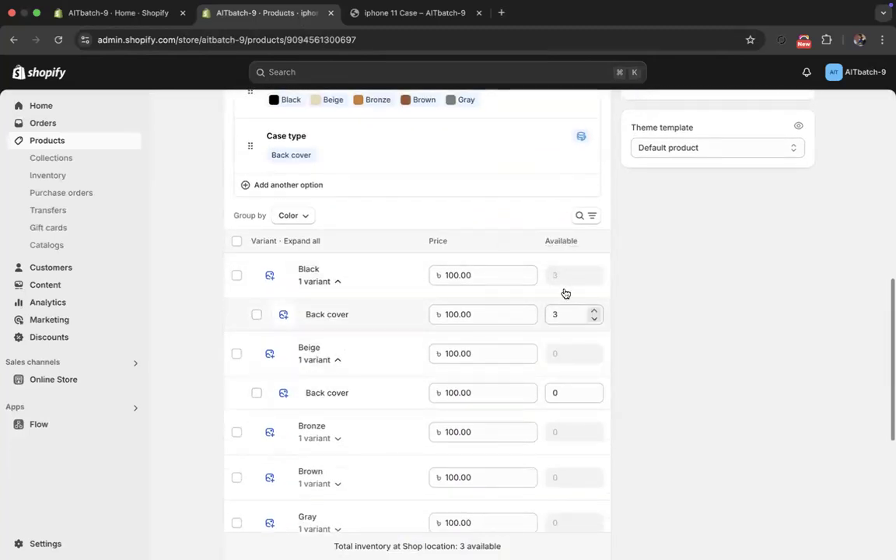
click(327, 364)
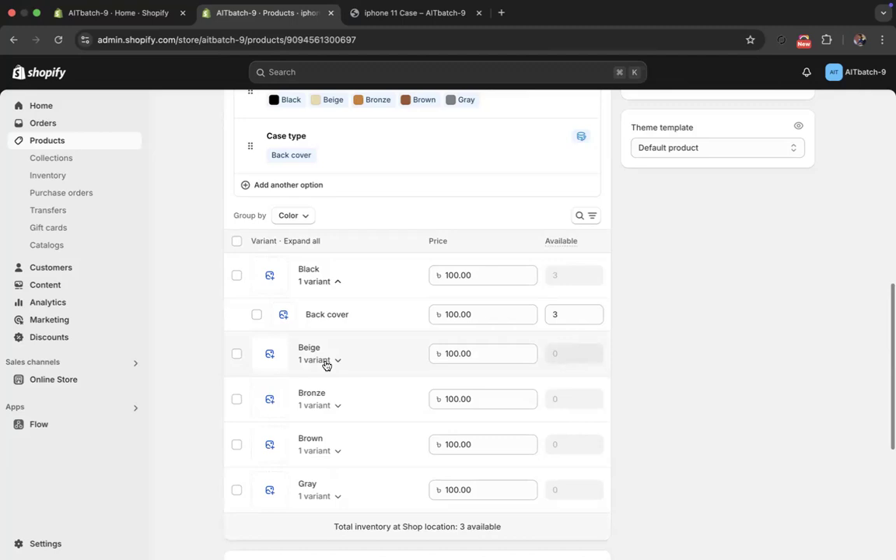
- Examine the product's category and its organization details, including the product type, vendor and collections
scroll(327, 365, up, 3)
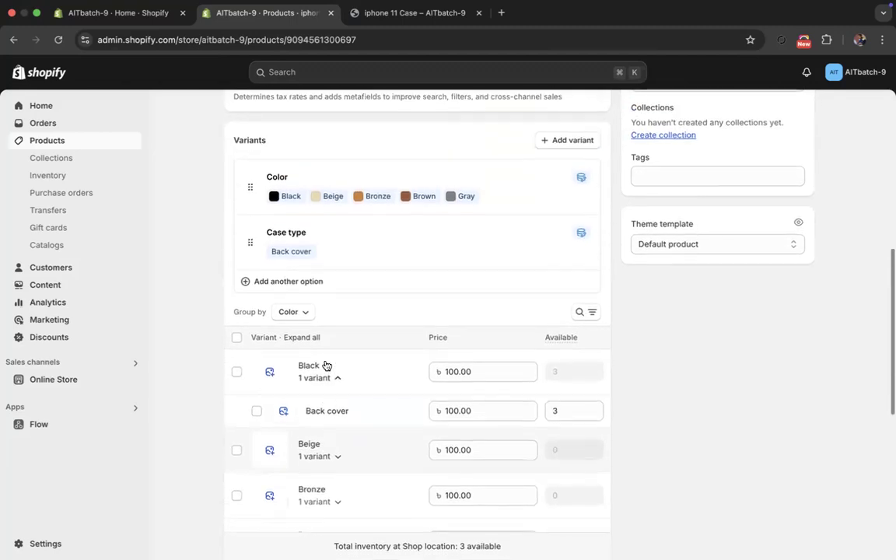
scroll(389, 327, up, 5)
scroll(607, 319, down, 2)
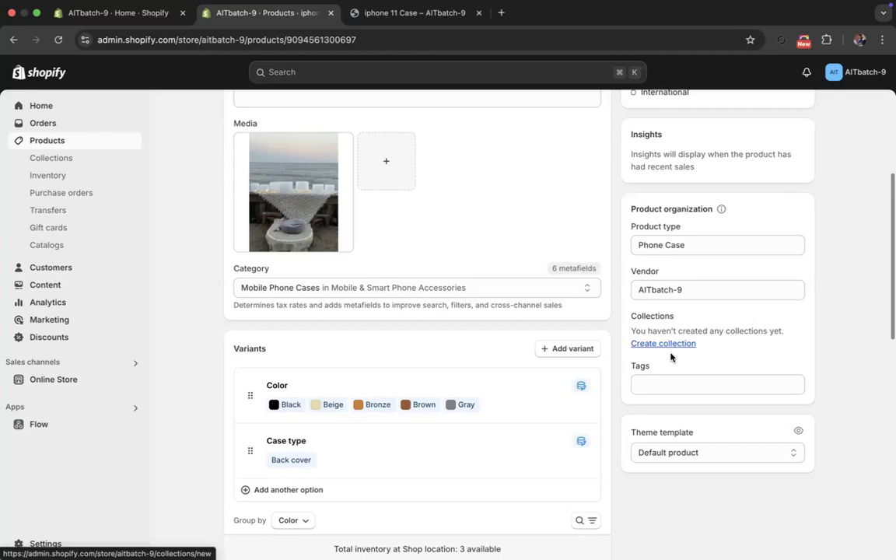
scroll(664, 250, up, 1)
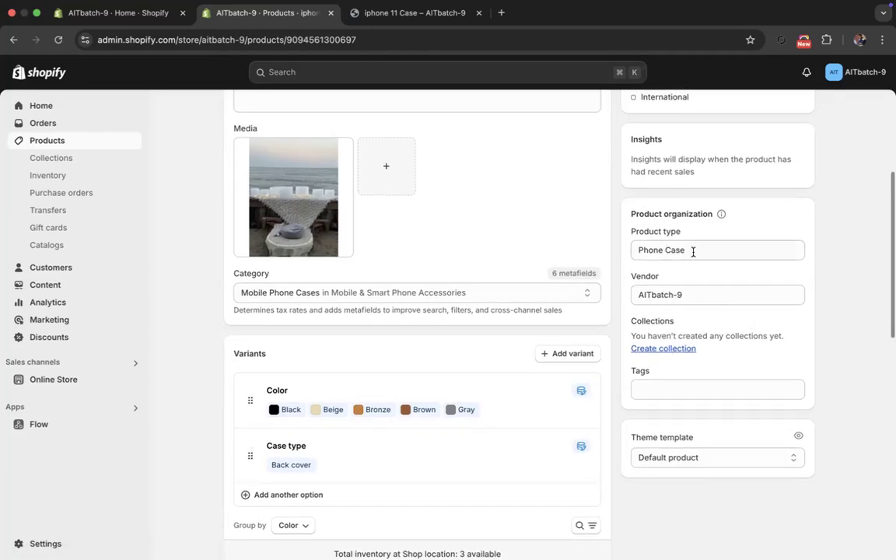
triple_click(693, 252)
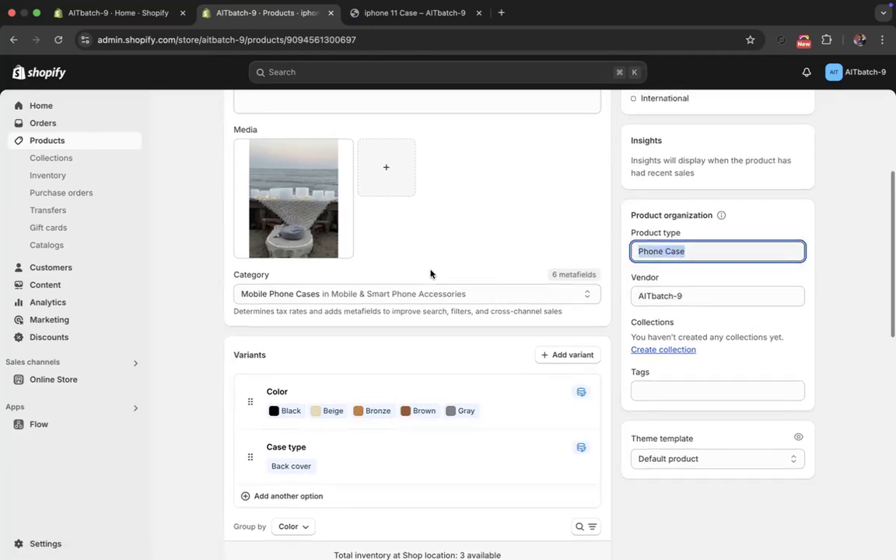
scroll(436, 278, up, 1)
drag(693, 306, 631, 300)
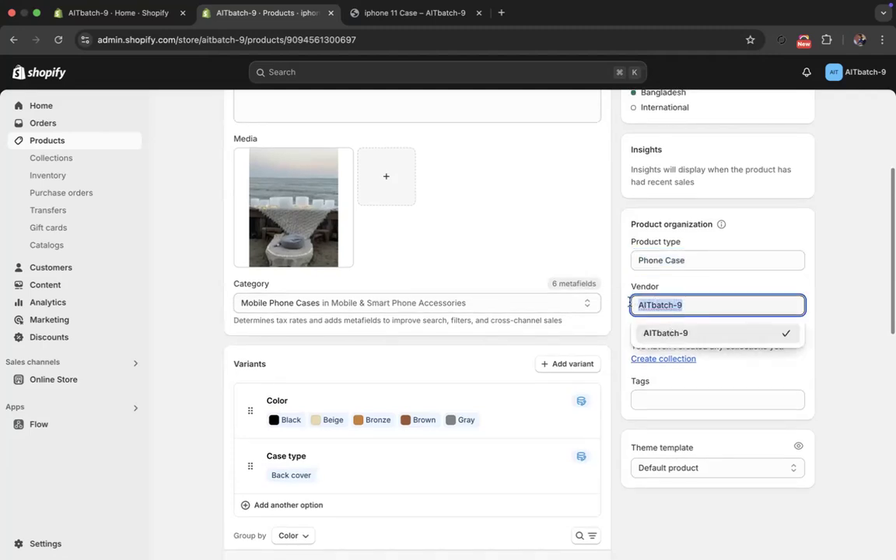
click(624, 310)
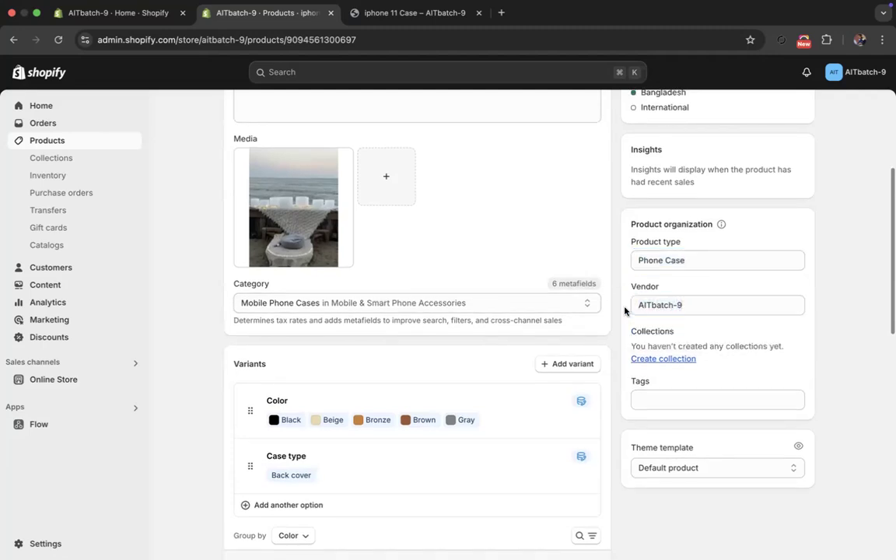
click(663, 359)
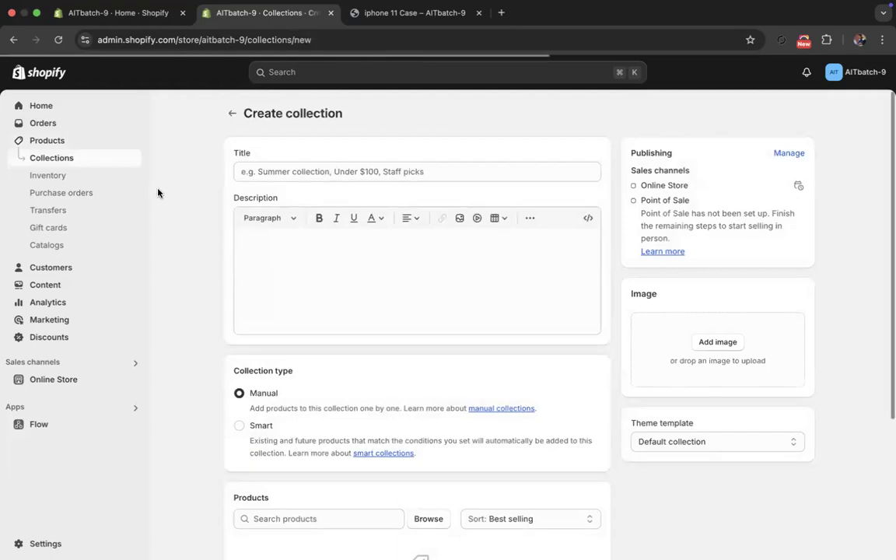
click(232, 113)
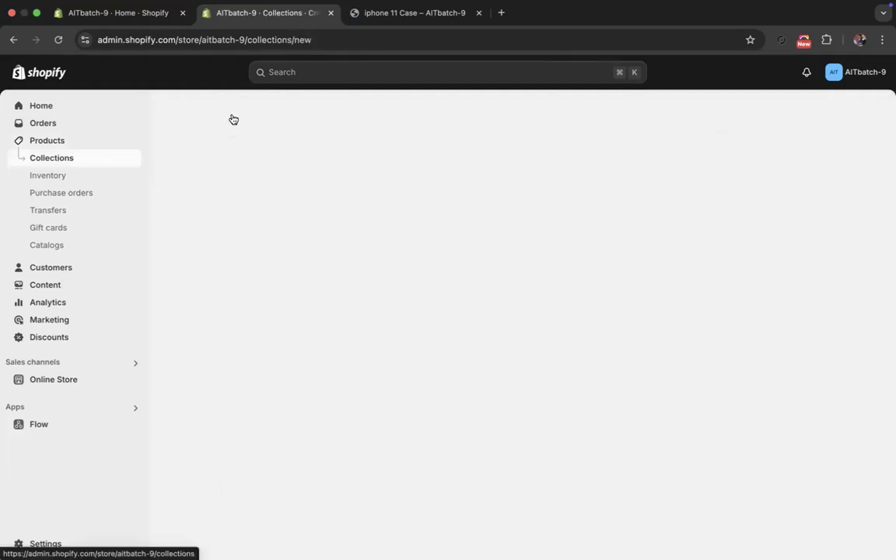
click(77, 142)
click(272, 204)
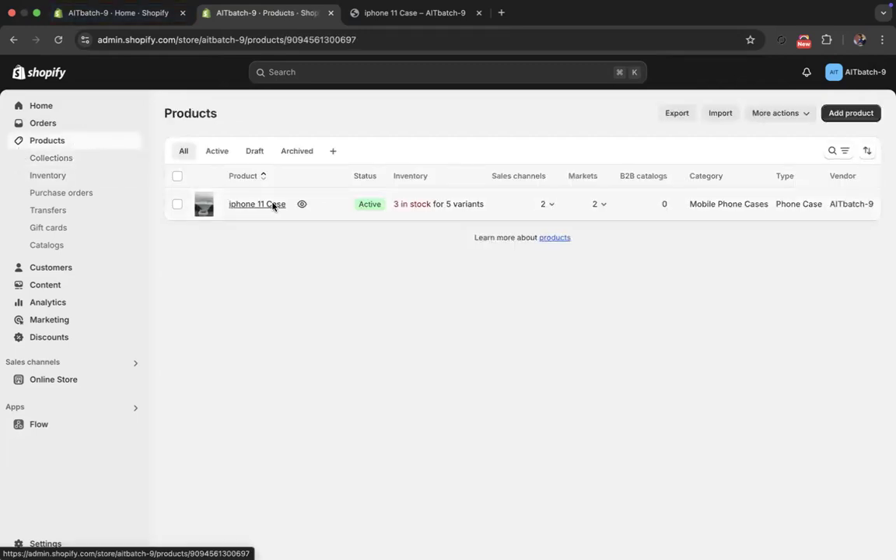
scroll(231, 394, down, 5)
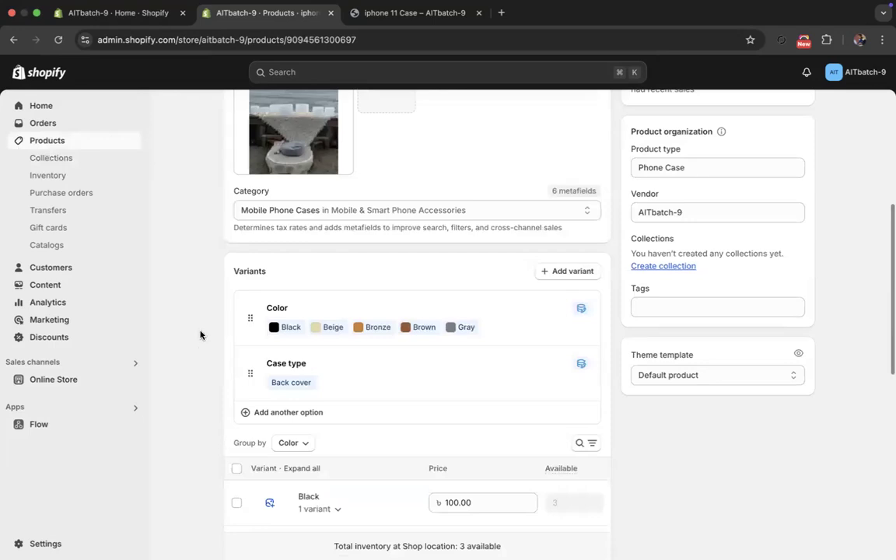
- Start a new collection, compare the Manual and Smart collection types, and keep Manual
click(59, 156)
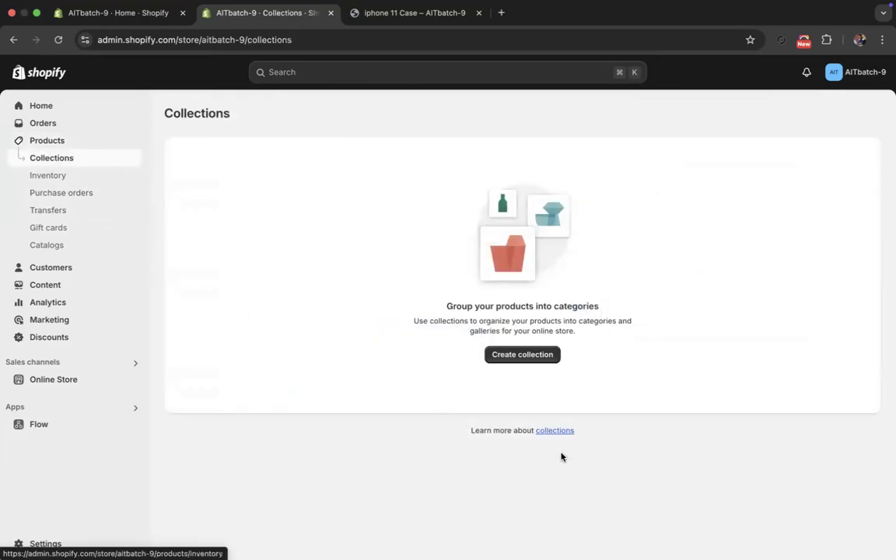
click(532, 353)
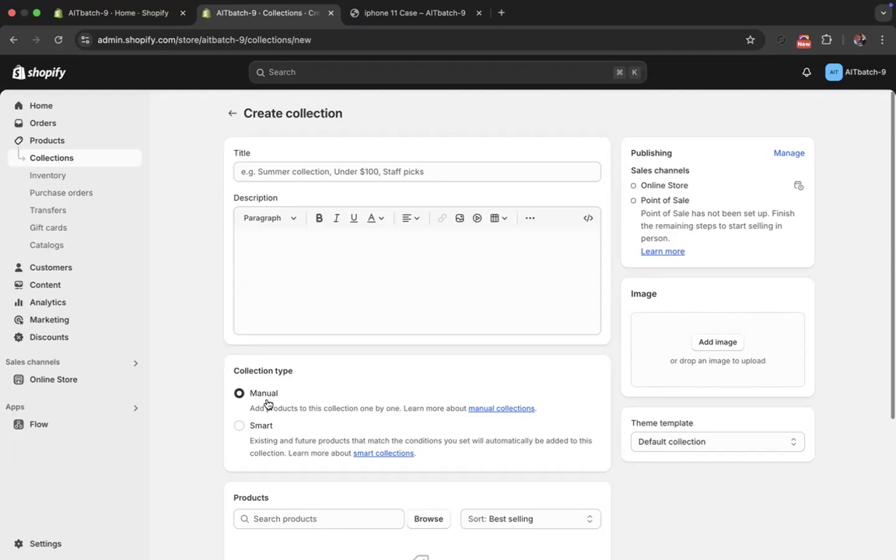
click(239, 426)
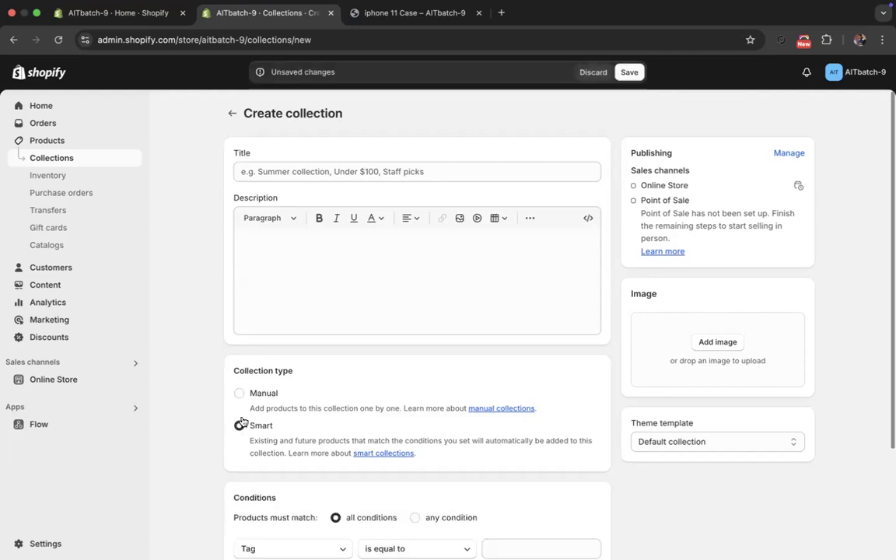
click(240, 394)
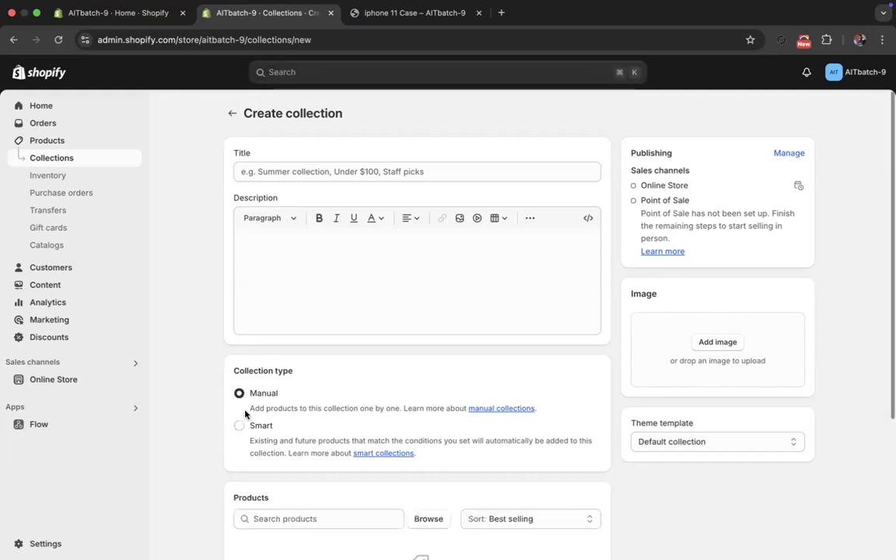
click(239, 425)
click(240, 394)
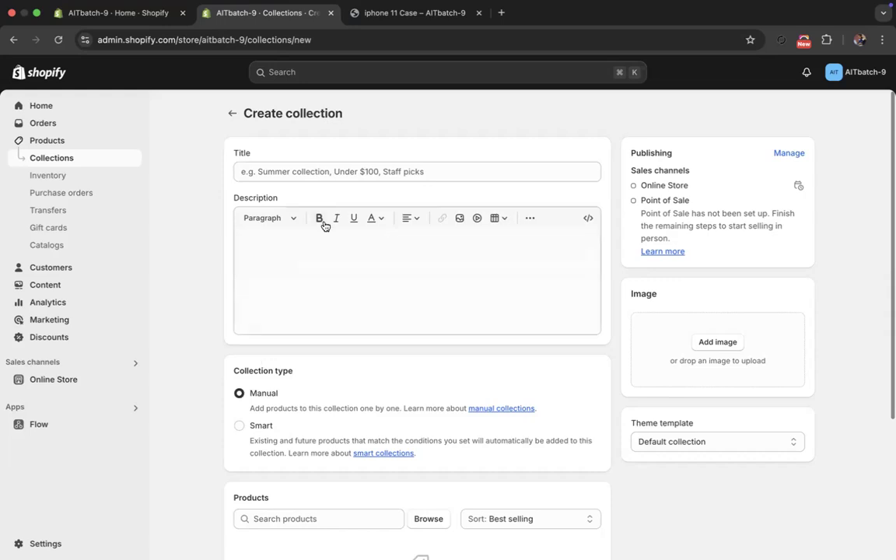
- Title the collection Apple, save it and return to the collections list
click(301, 170)
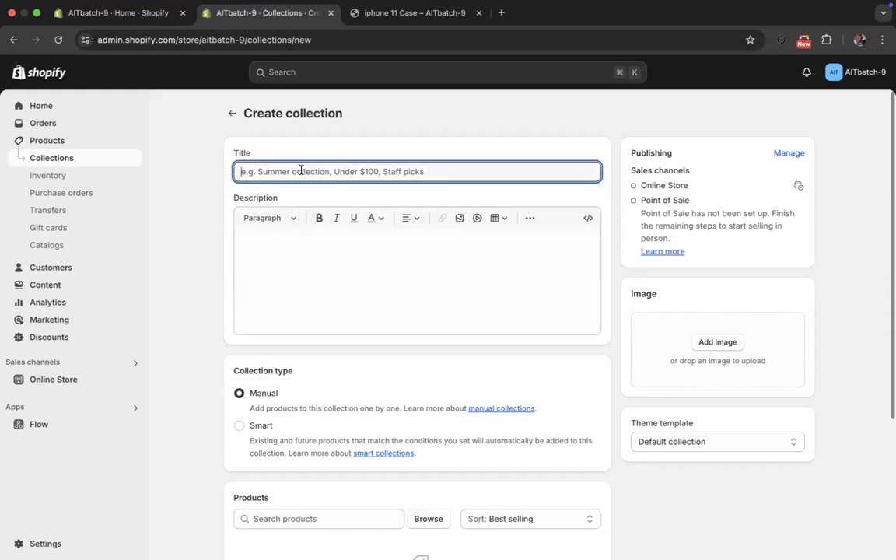
text(Apple)
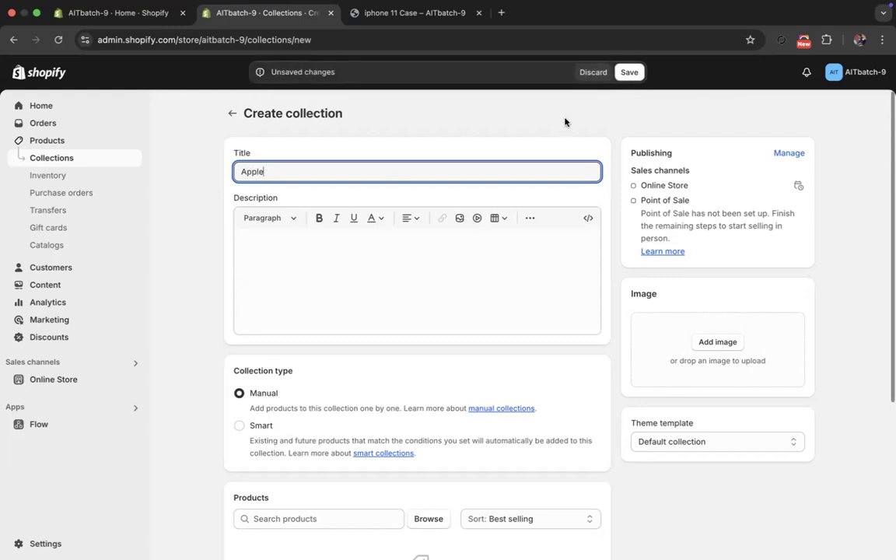
click(630, 72)
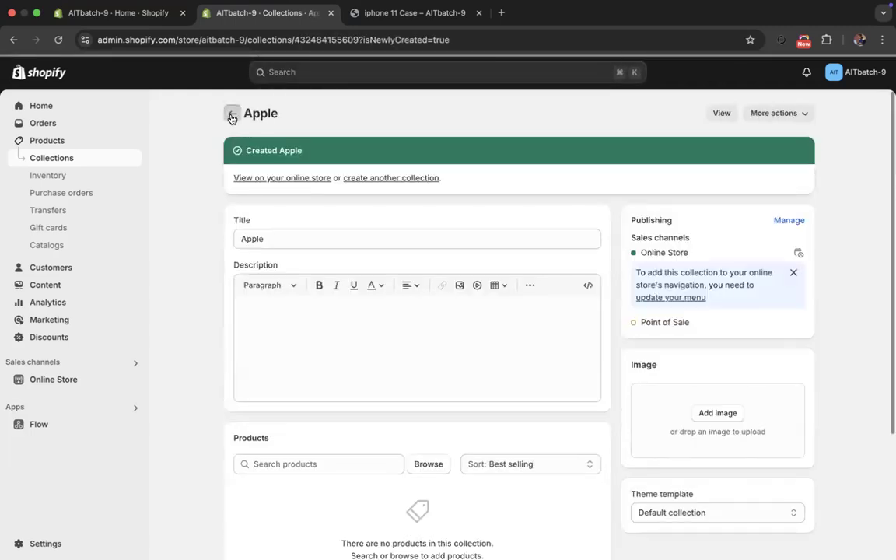
click(231, 117)
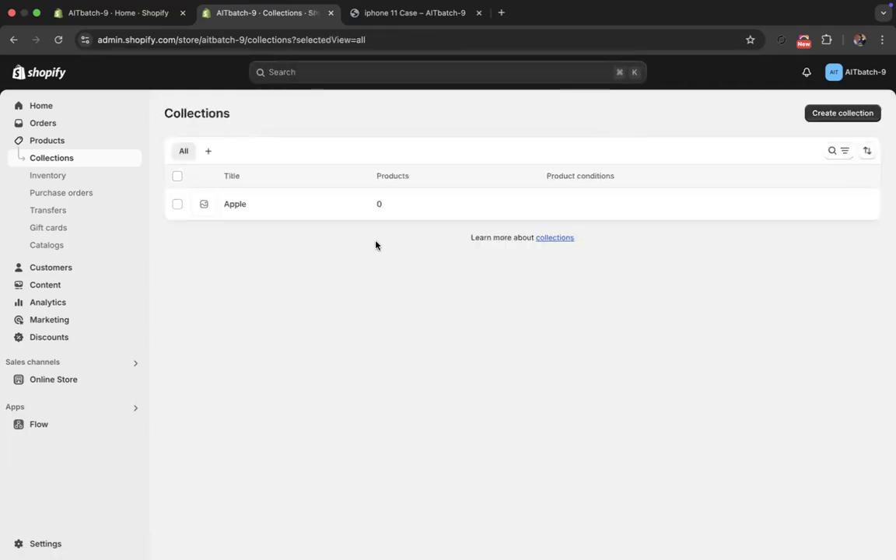
- Create and save a second manual collection titled Others phone
click(825, 115)
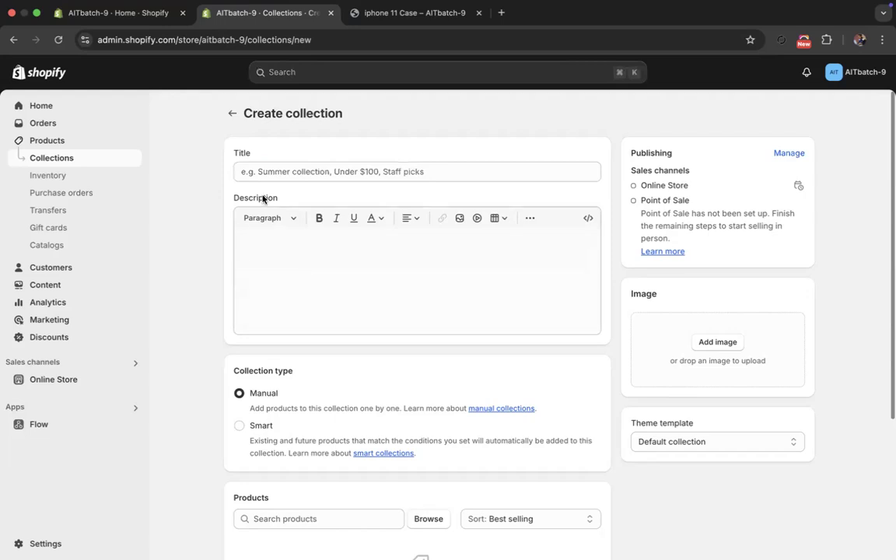
click(275, 175)
text(Others phone)
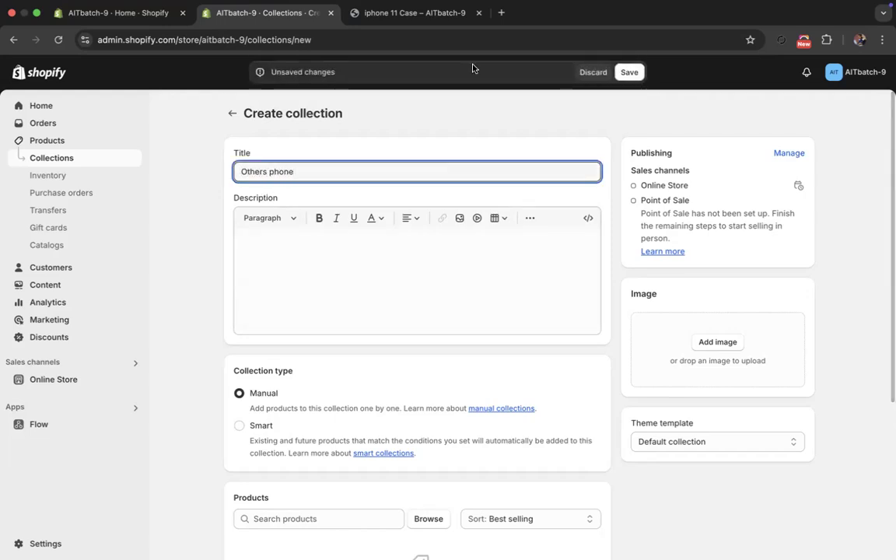
click(629, 72)
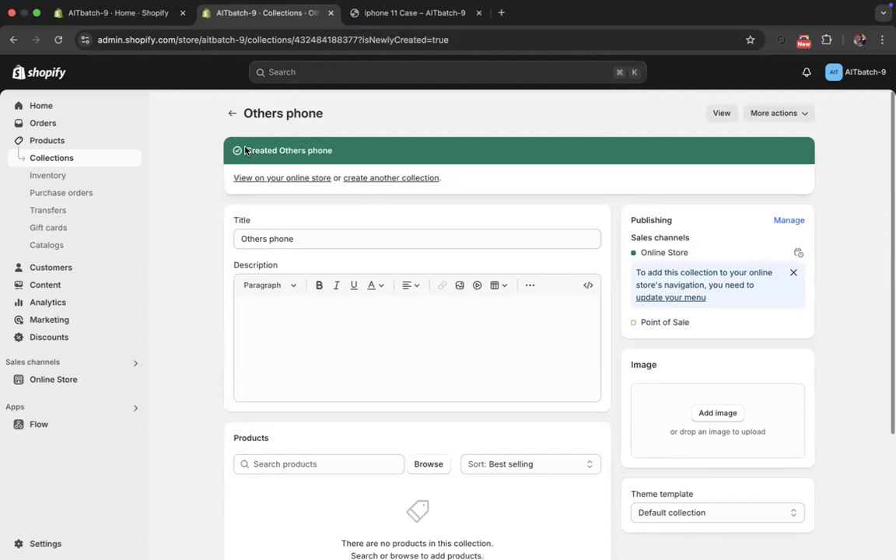
- Add the iphone 11 Case product to the Others phone collection
scroll(200, 236, down, 5)
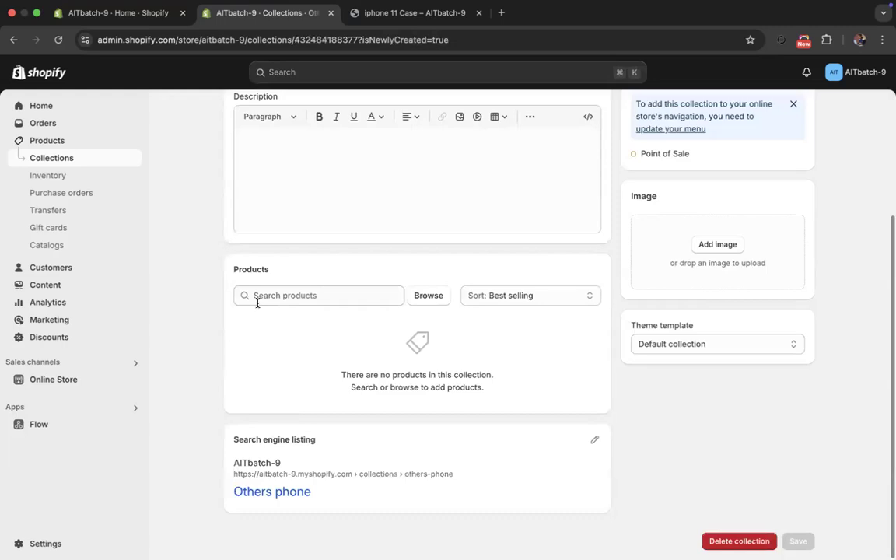
click(424, 298)
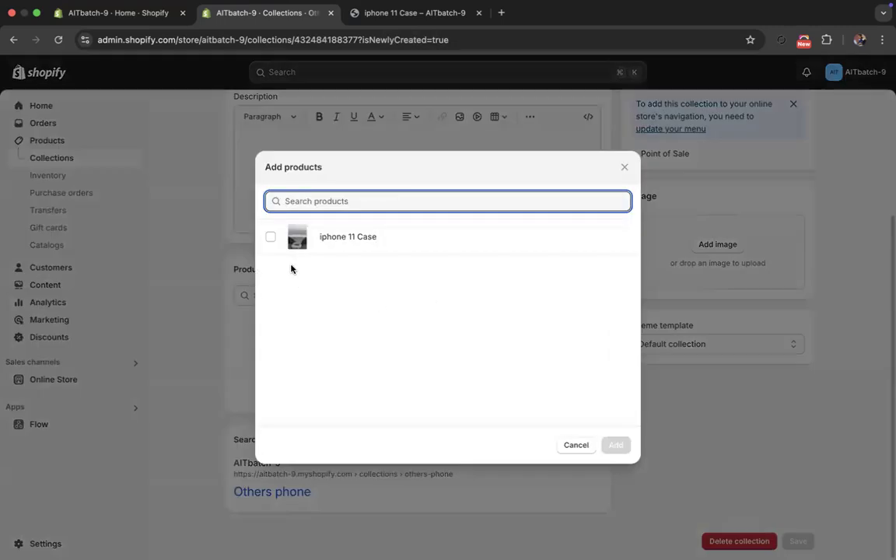
click(271, 236)
click(606, 444)
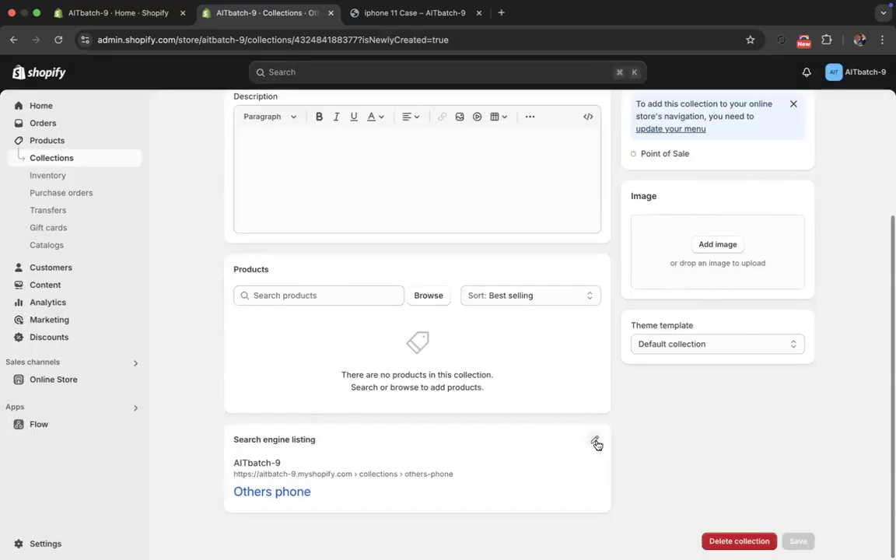
- Select the iphone 11 Case in the product list and look through the available bulk actions
click(70, 141)
click(178, 204)
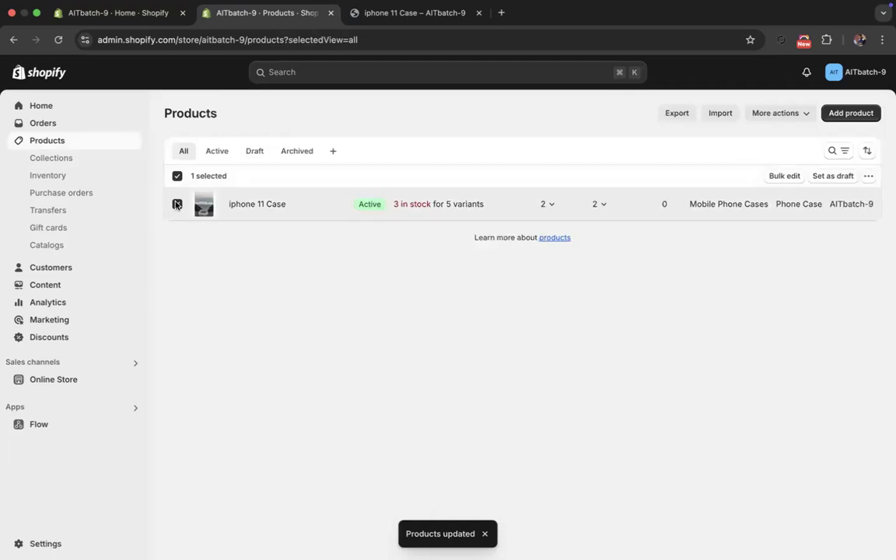
click(868, 176)
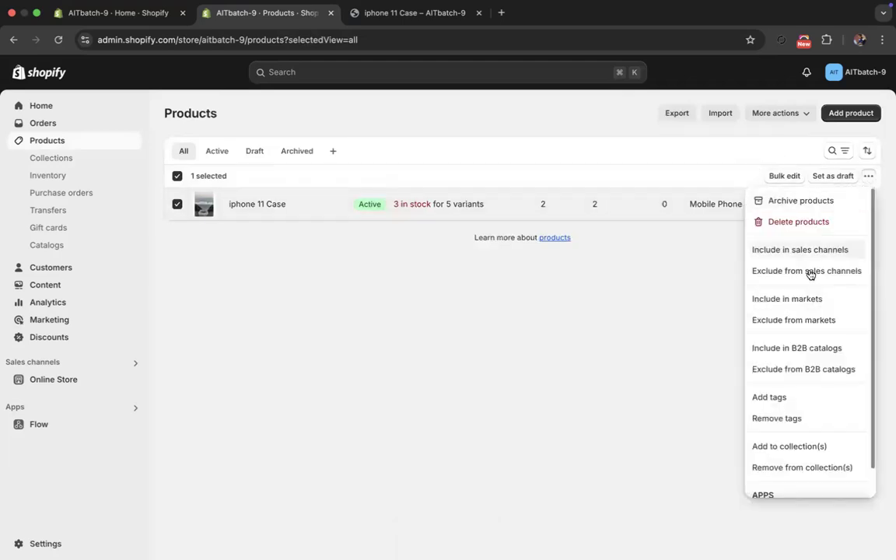
scroll(795, 397, down, 1)
scroll(782, 295, up, 1)
click(707, 282)
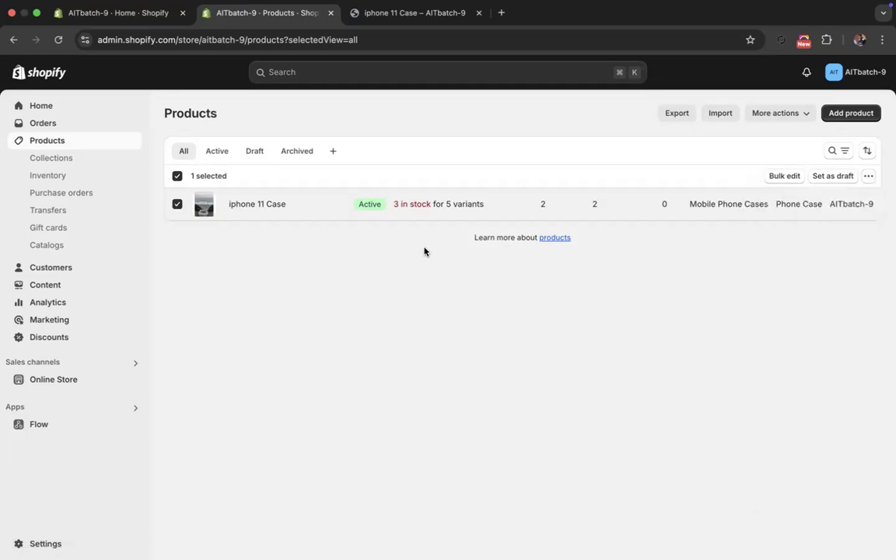
- Duplicate the iphone 11 Case product as iphone 11 Case (Copy), with its status set as active
click(262, 204)
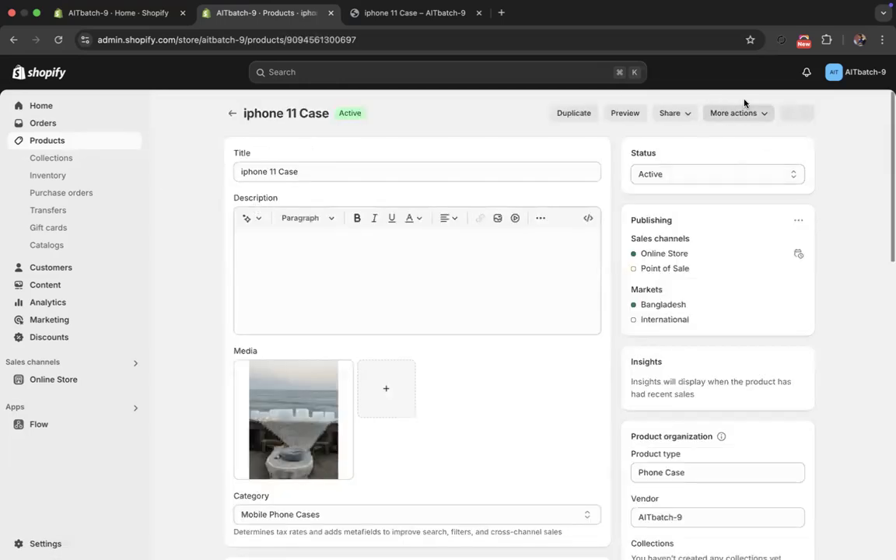
click(582, 114)
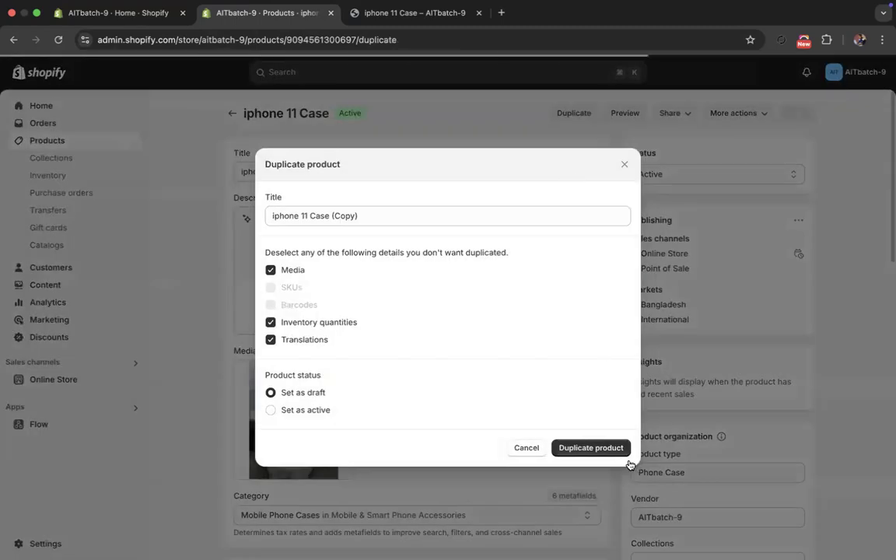
click(312, 411)
click(591, 454)
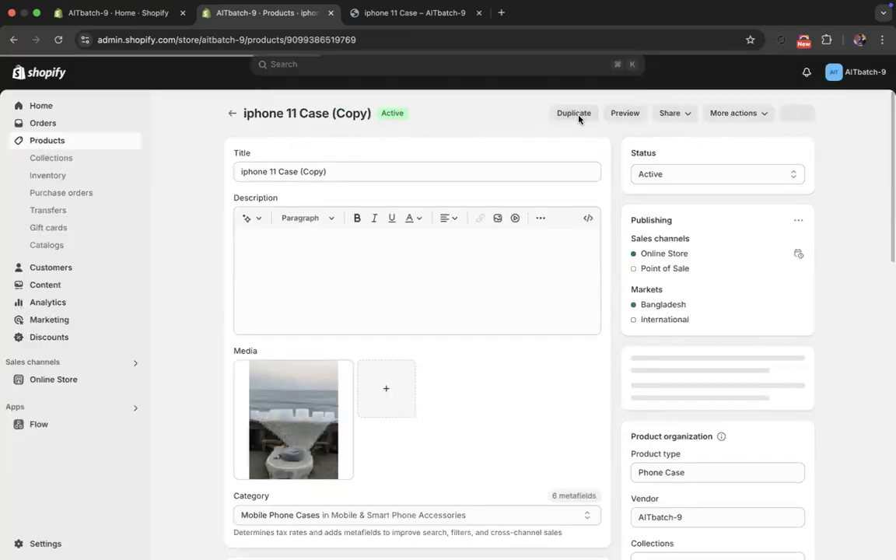
- Duplicate the copied product as iphone 11 Case (Copy) (Copy), with its status set as active
click(573, 115)
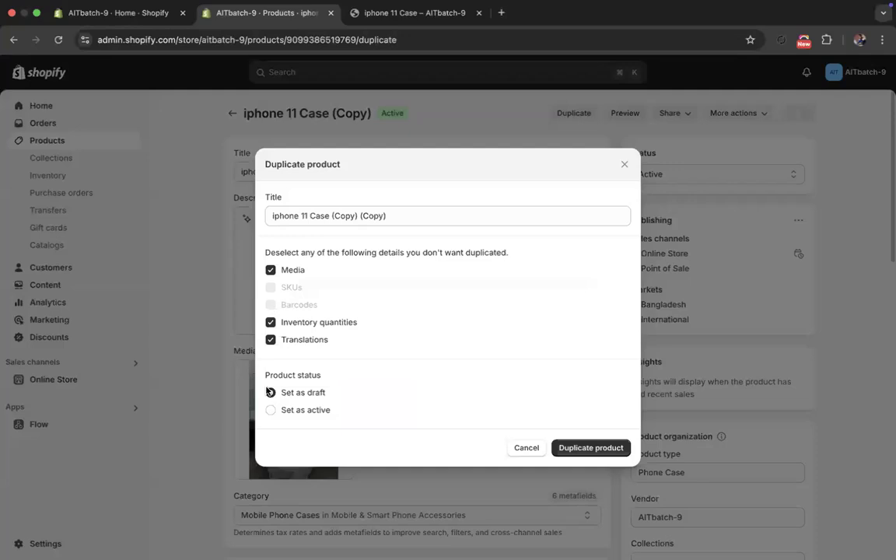
click(271, 404)
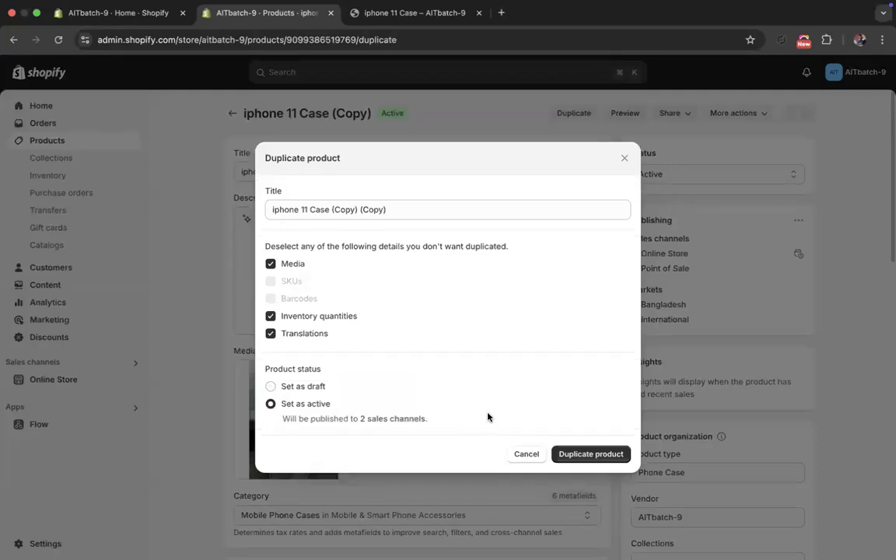
click(574, 456)
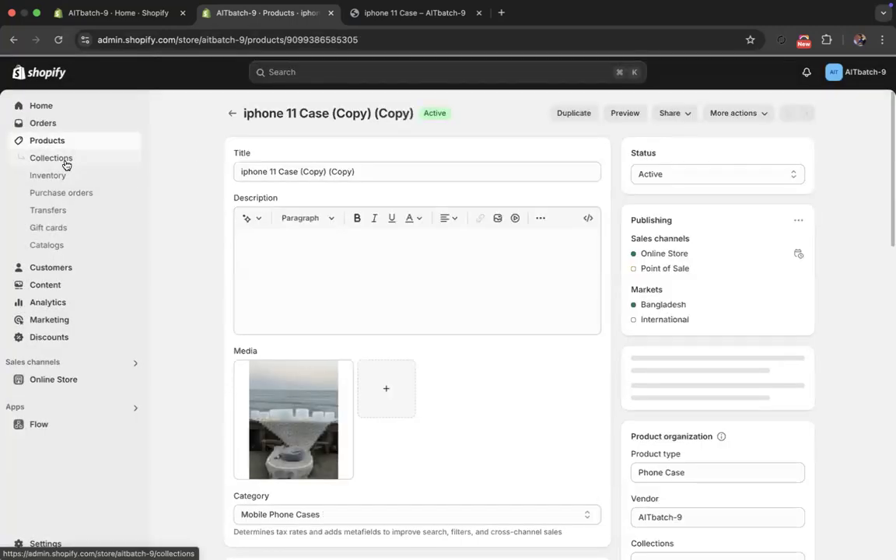
- Remove iphone 11 Case (Copy) from the Others phone collection and set the collection's product sorting to Manually
click(66, 162)
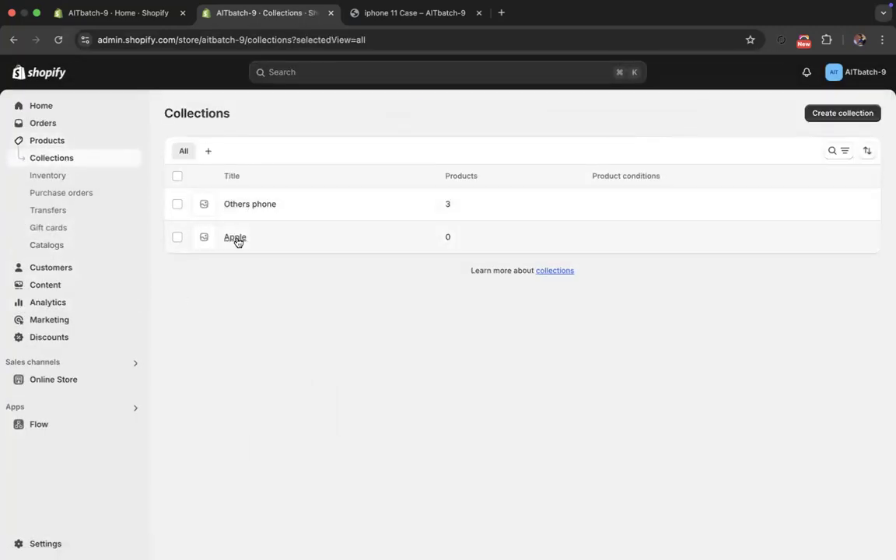
click(248, 206)
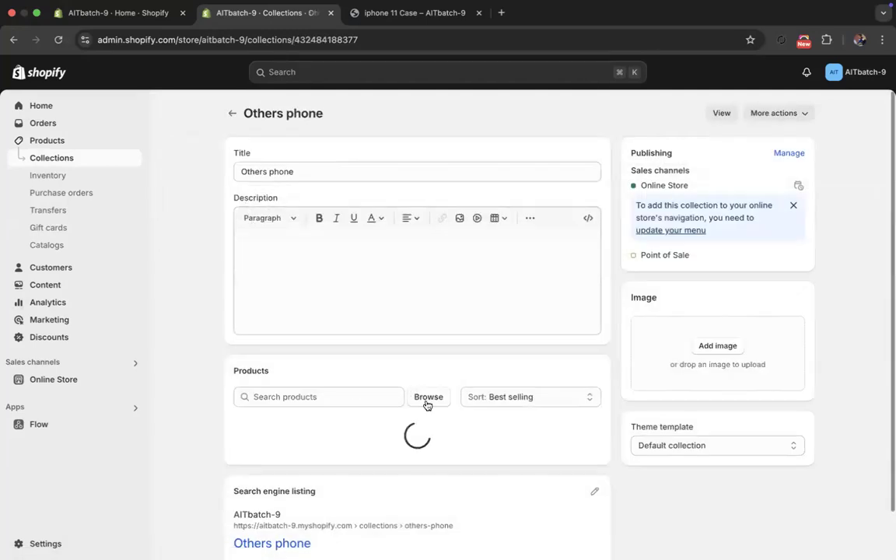
click(426, 398)
click(340, 271)
click(330, 242)
click(332, 278)
click(332, 270)
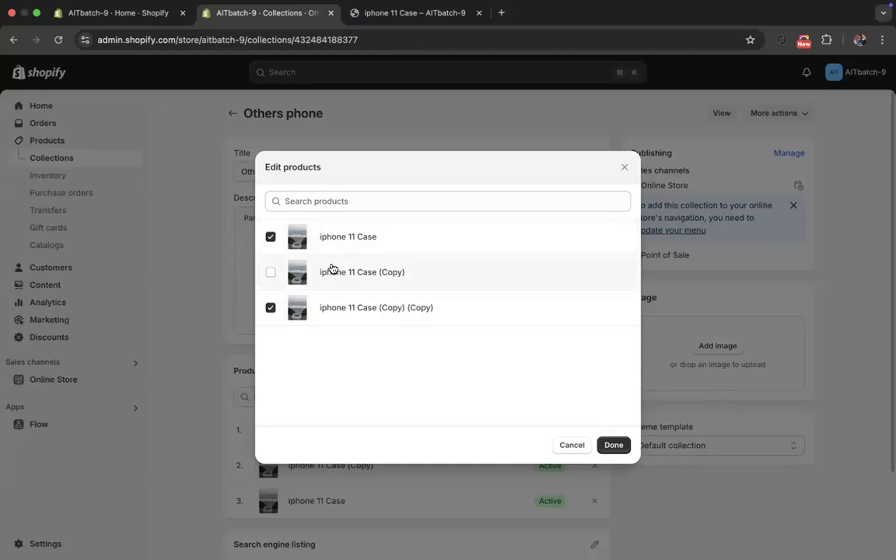
click(372, 280)
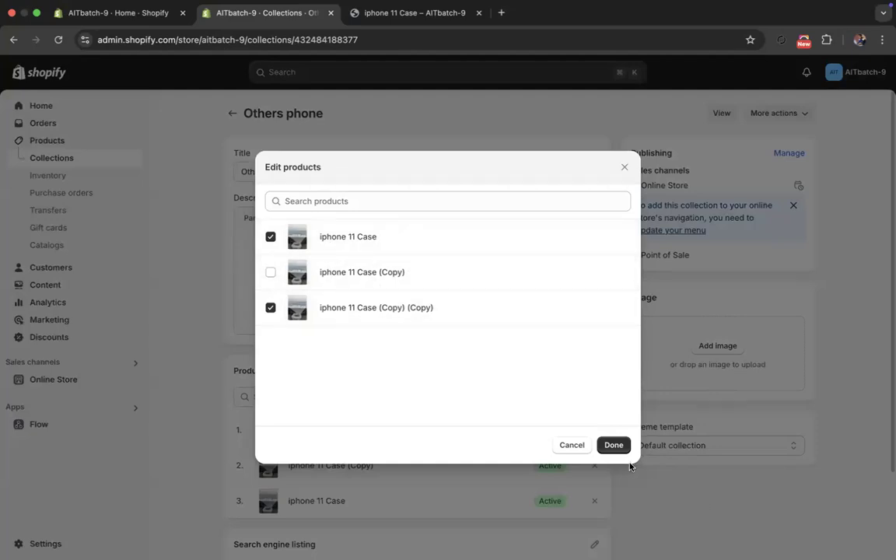
click(618, 446)
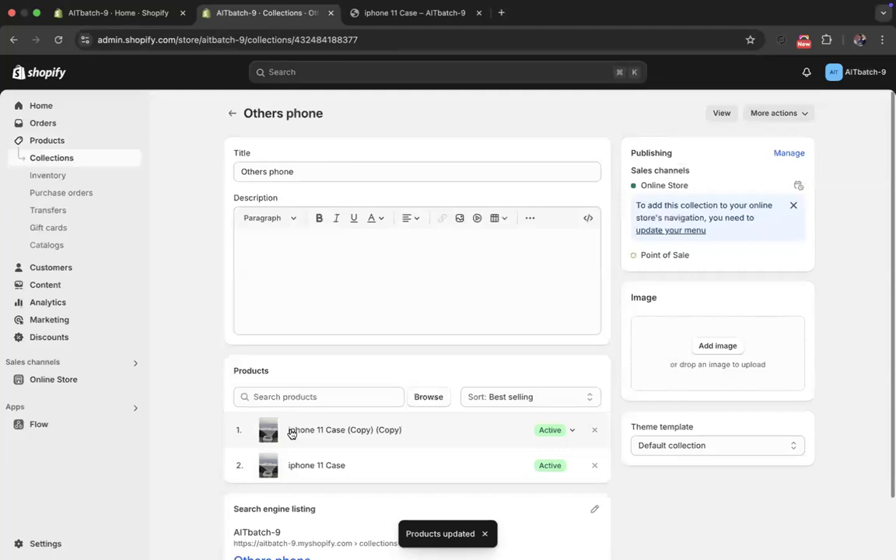
click(485, 397)
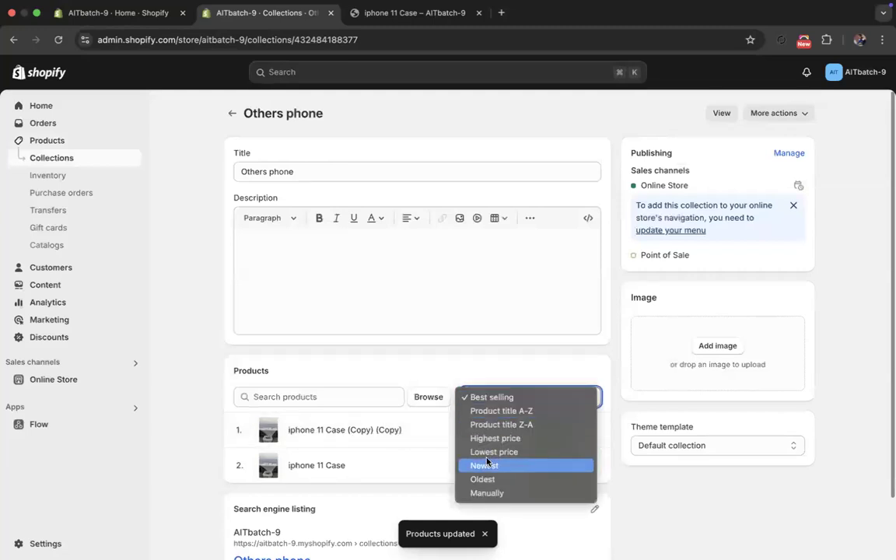
click(487, 493)
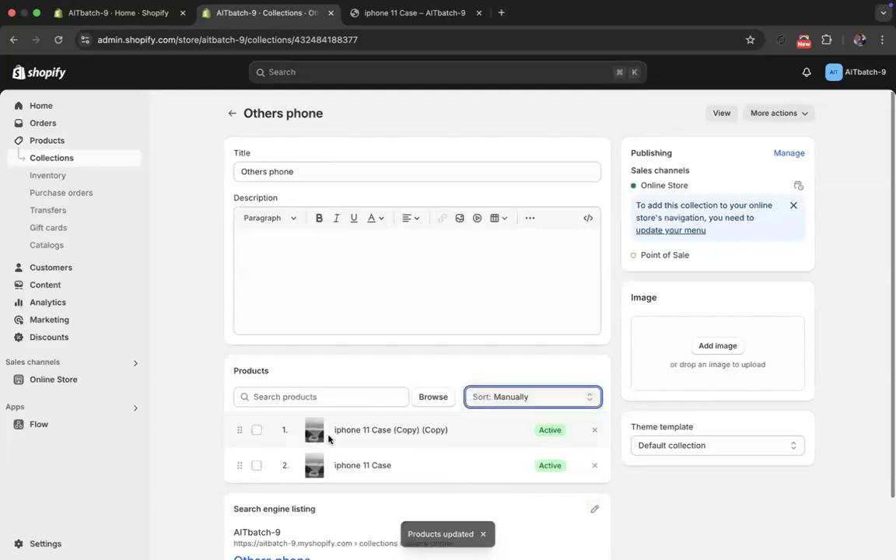
- Move iphone 11 Case to the first place in the Others phone collection, and try sorting the products by Highest price
drag(240, 467, 238, 430)
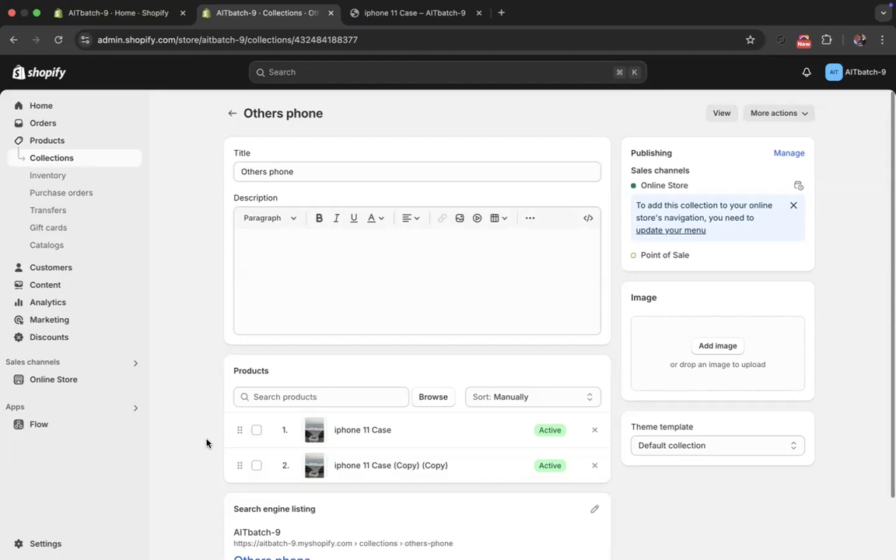
click(501, 397)
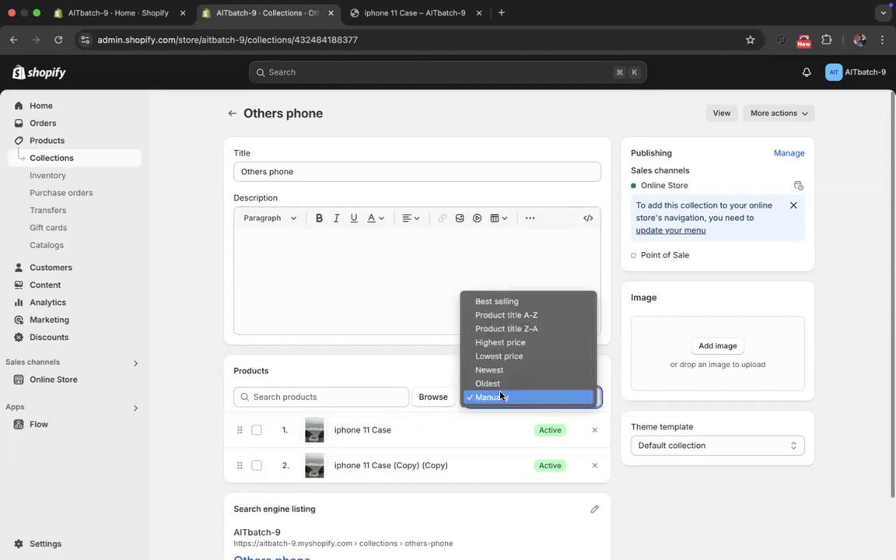
click(508, 344)
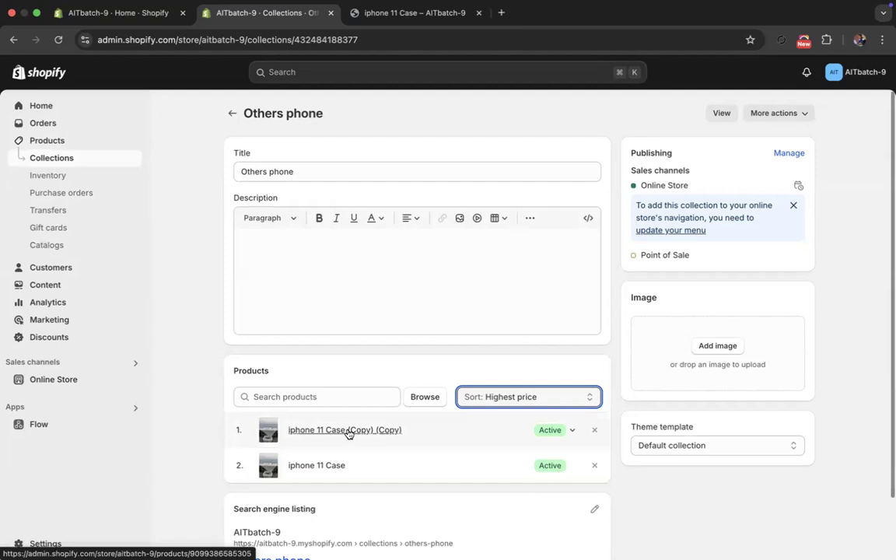
- Open the iphone 11 Case (Copy) (Copy) product and examine the prices of its color variants, expanding the Black variant
click(65, 145)
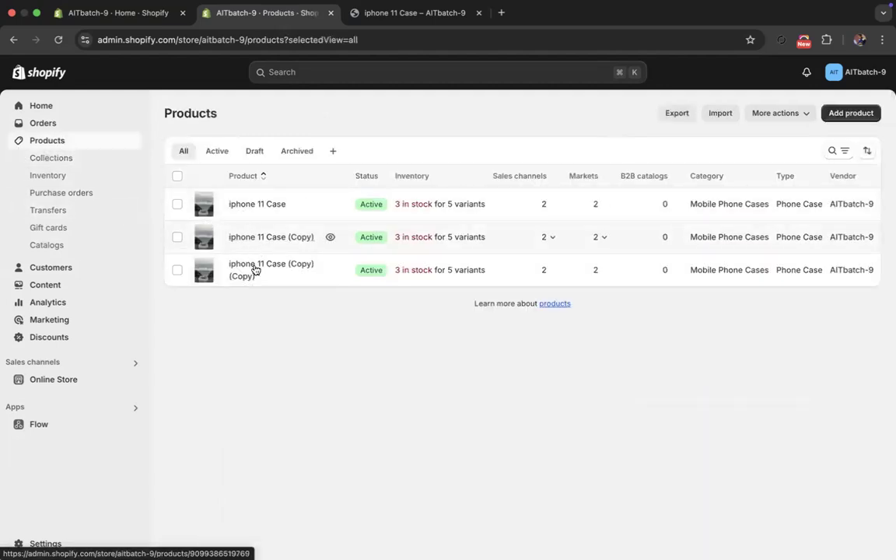
click(253, 272)
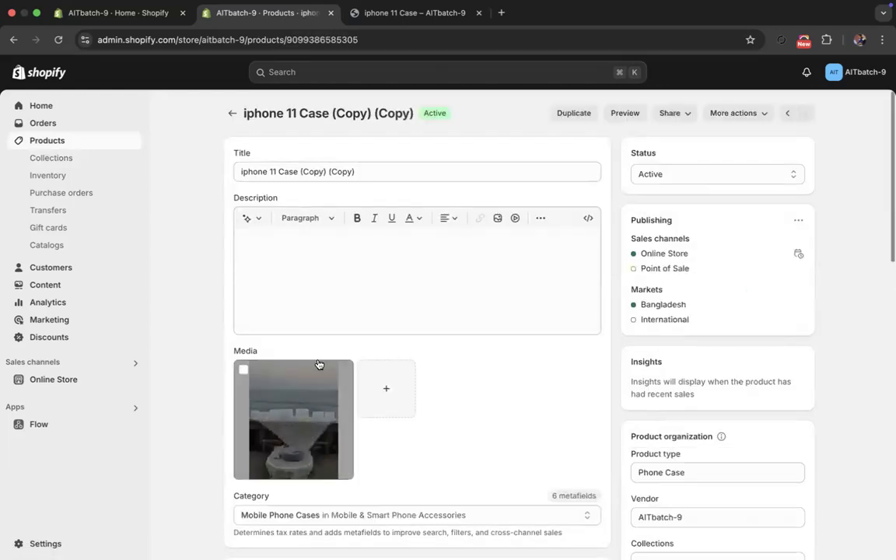
scroll(323, 385, down, 1)
scroll(324, 384, down, 5)
scroll(310, 242, up, 1)
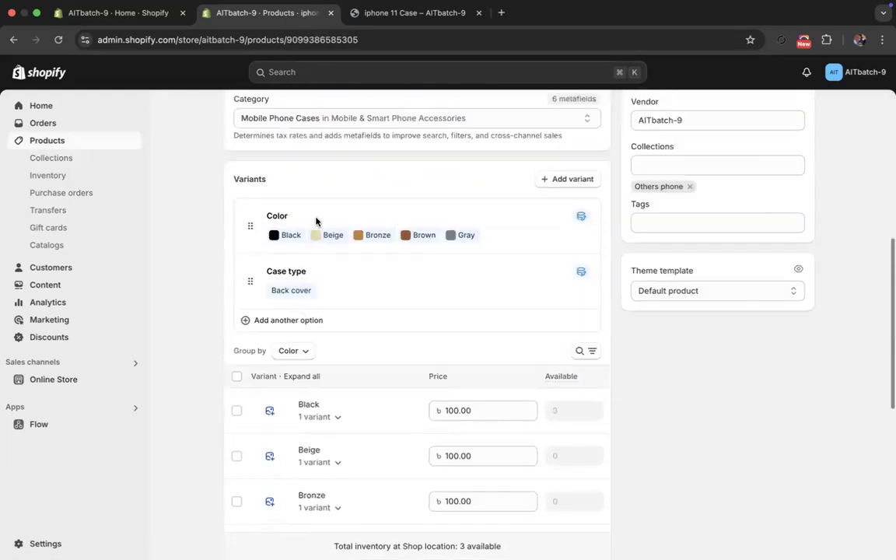
scroll(394, 437, down, 1)
click(474, 294)
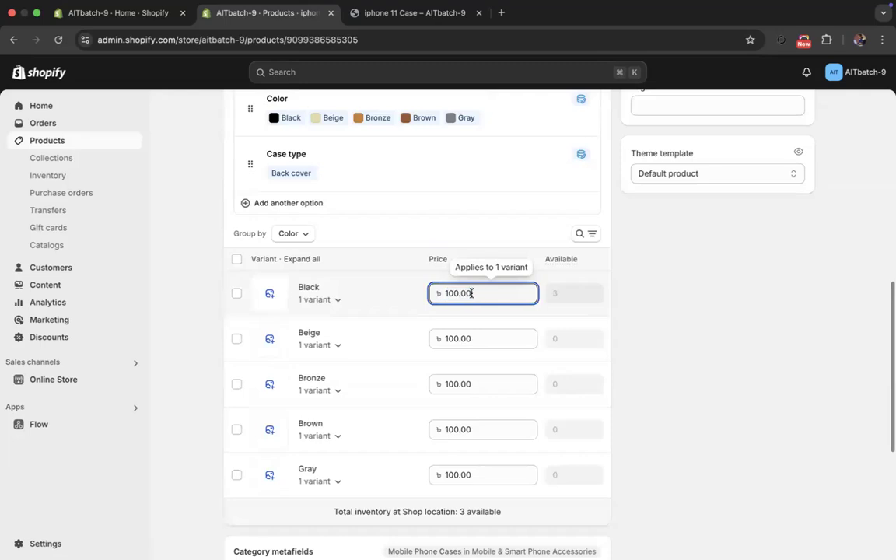
click(392, 296)
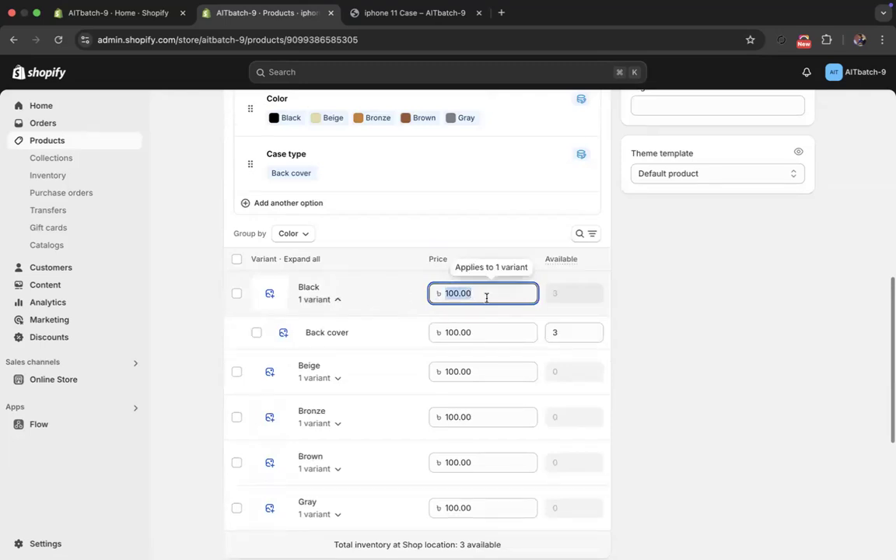
- Open the iphone 11 Case product from the Others phone collection and go to its variant prices
click(50, 158)
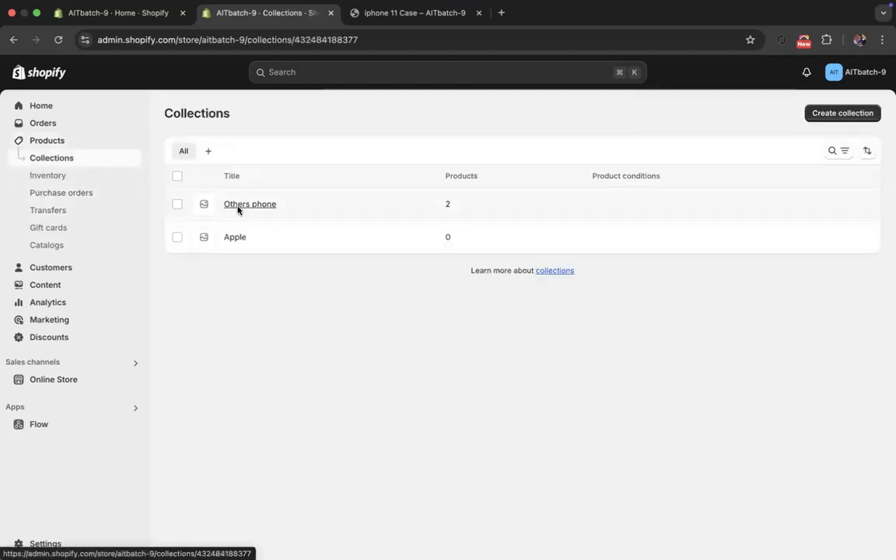
click(238, 205)
scroll(221, 315, down, 2)
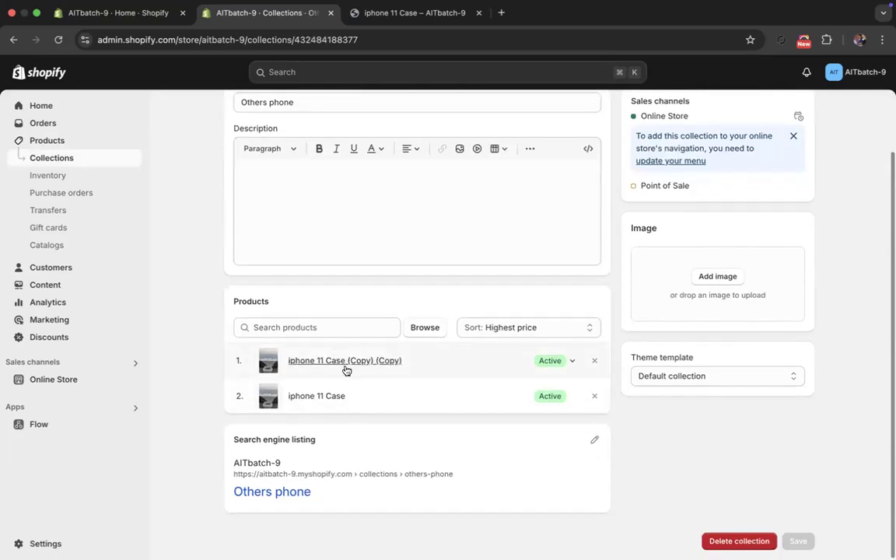
click(326, 398)
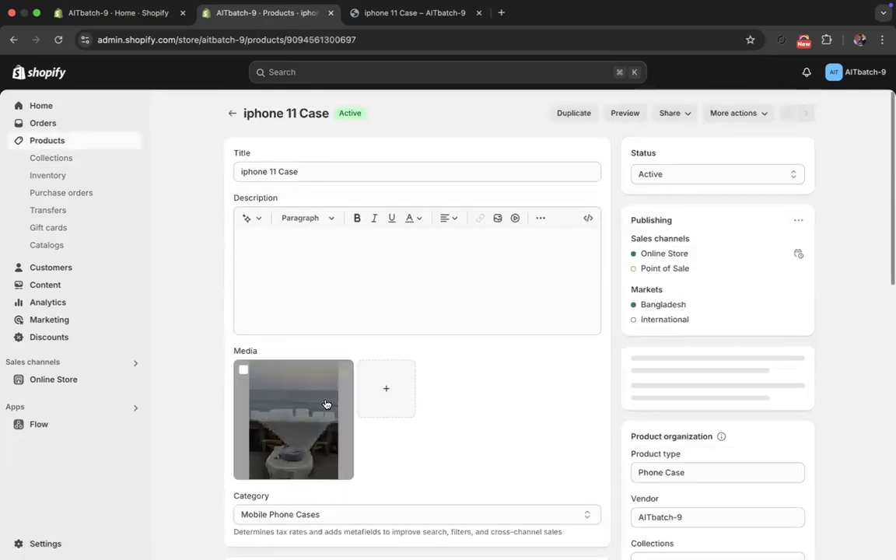
scroll(328, 389, down, 3)
scroll(328, 386, down, 10)
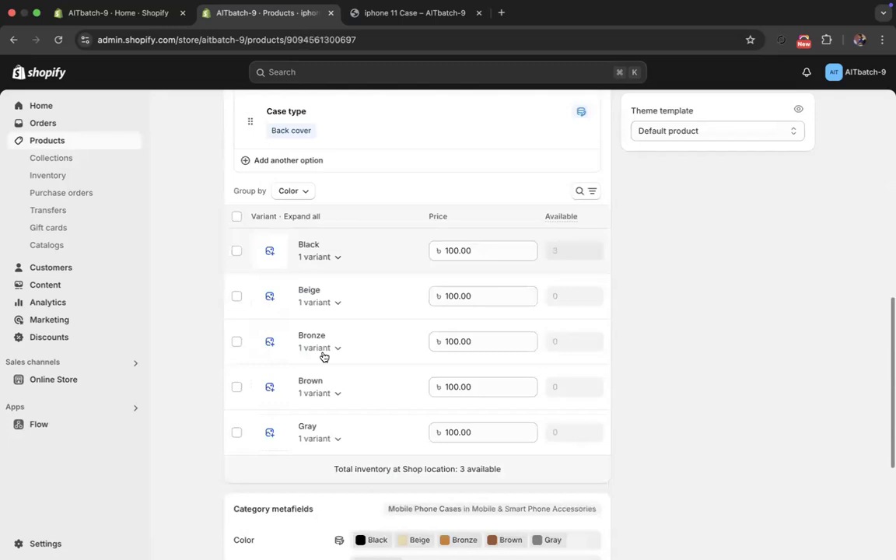
- Set the prices of the Black and Beige variants to 300
click(476, 252)
text(300)
click(487, 291)
text(3)
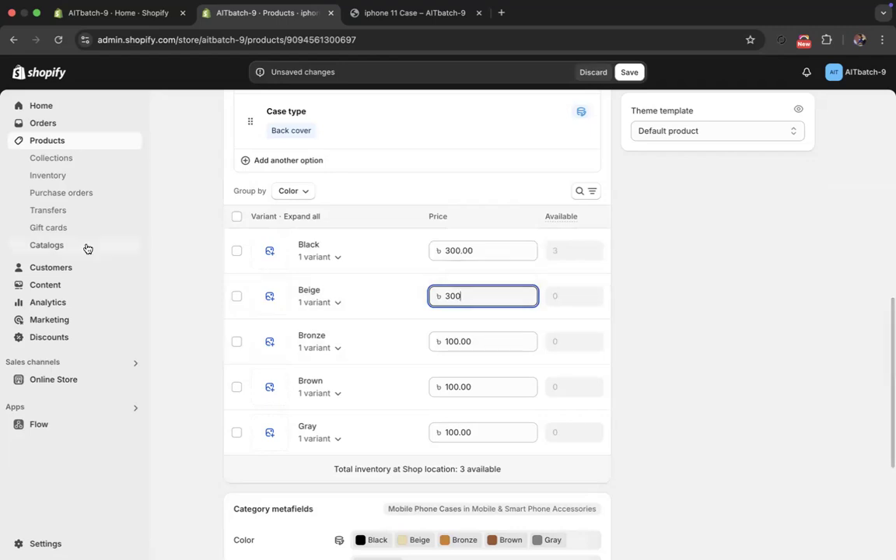
- Apply a price of 3000 to all five color variants of iphone 11 Case at once and save the product
click(237, 217)
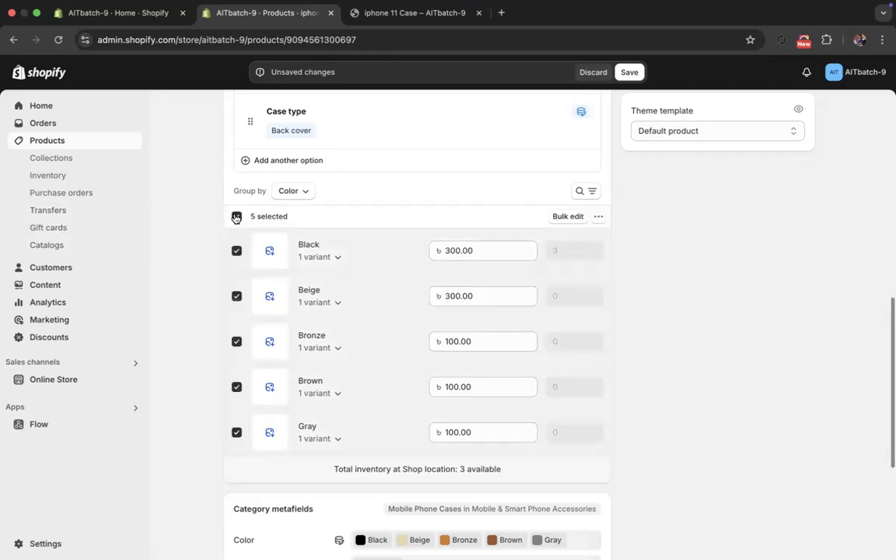
click(597, 218)
click(531, 244)
click(330, 311)
text(3000)
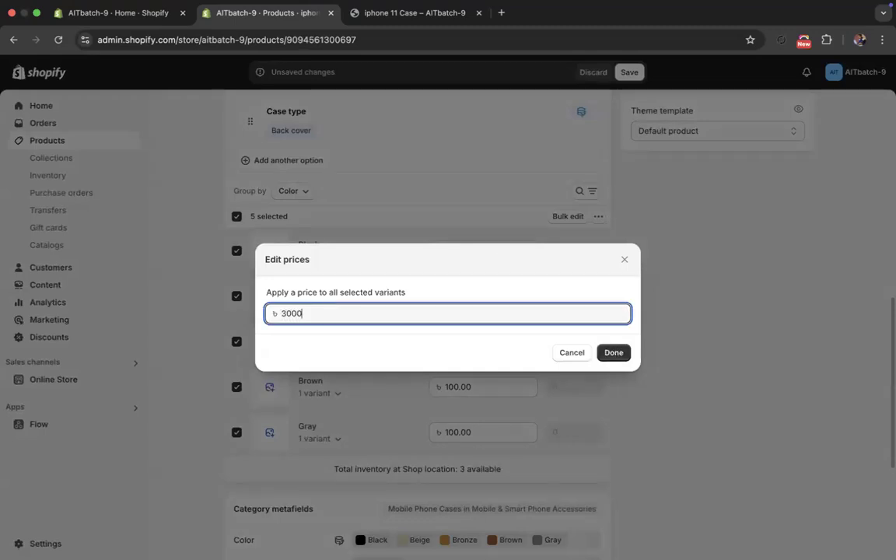
click(614, 354)
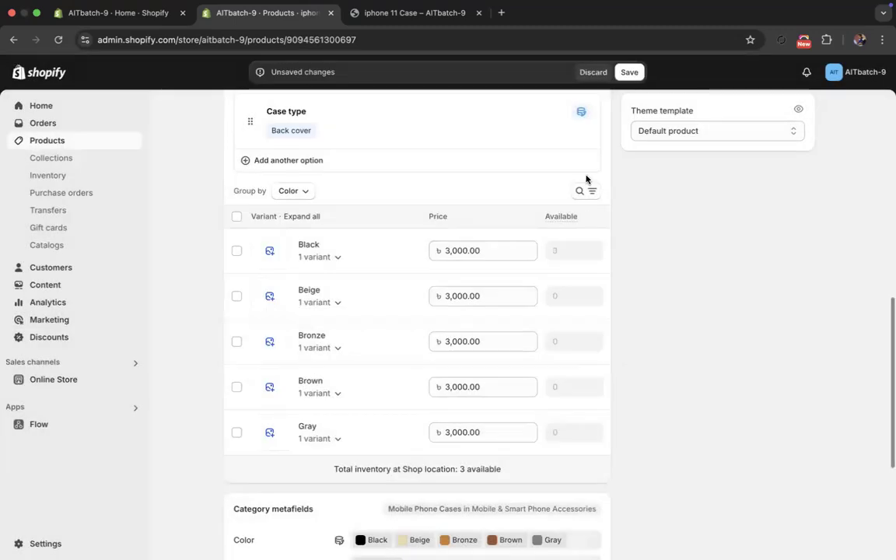
click(629, 73)
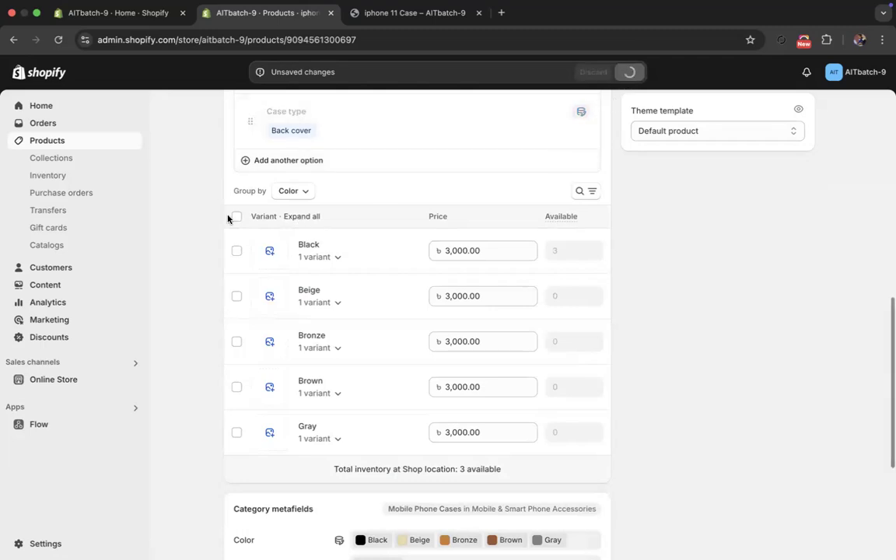
- Reopen the Others phone collection and check the product order under the Highest price sorting
click(53, 157)
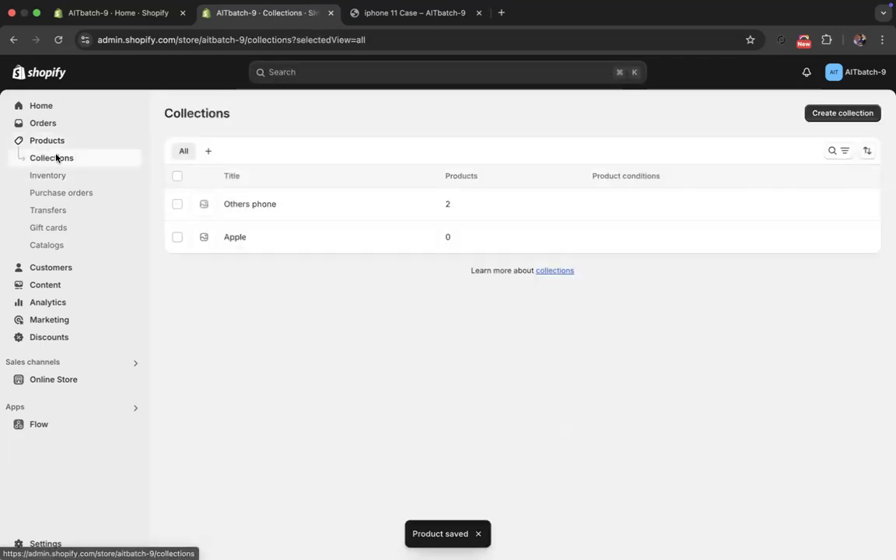
click(248, 204)
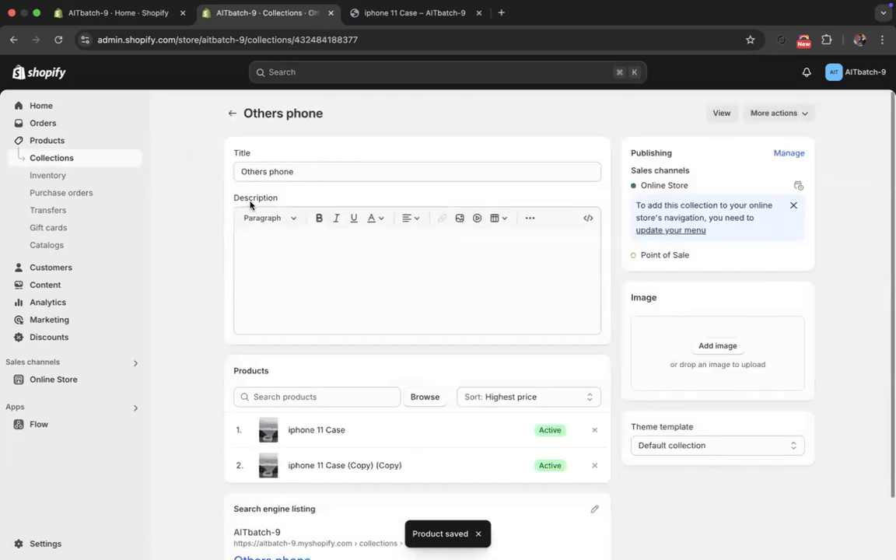
scroll(201, 288, down, 1)
scroll(200, 288, down, 1)
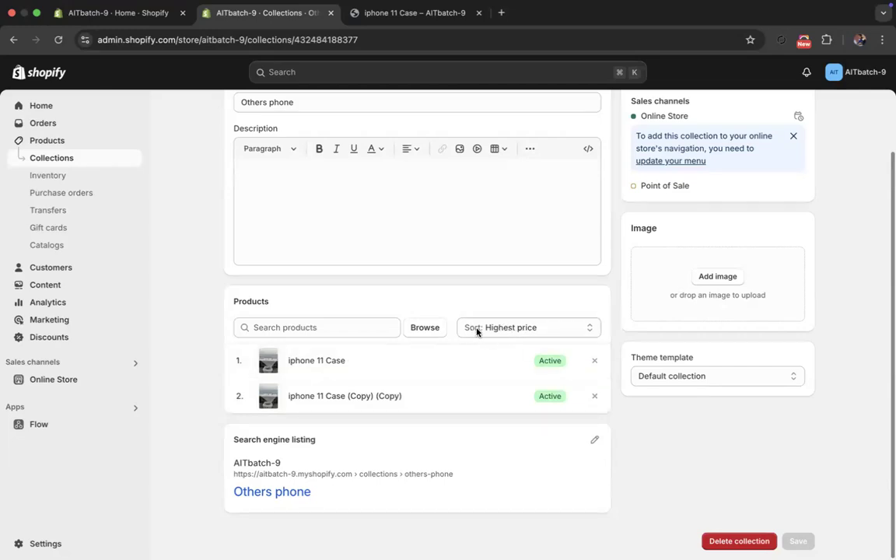
- Try sorting the Others phone products by Product title Z-A, Product title A-Z and Newest
click(513, 335)
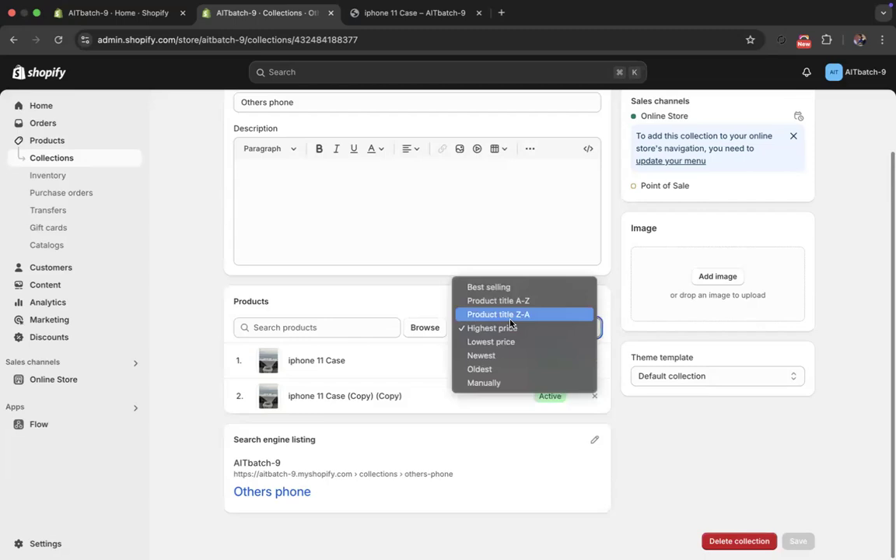
click(512, 314)
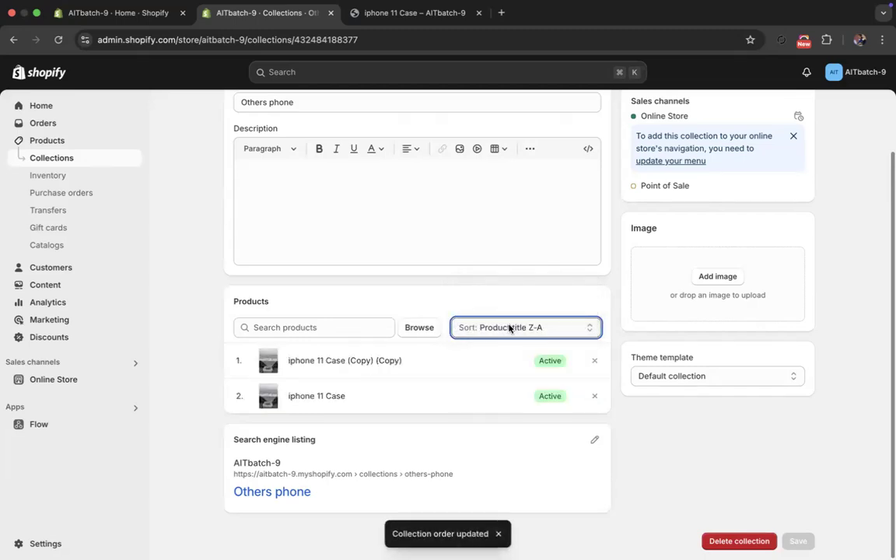
click(510, 329)
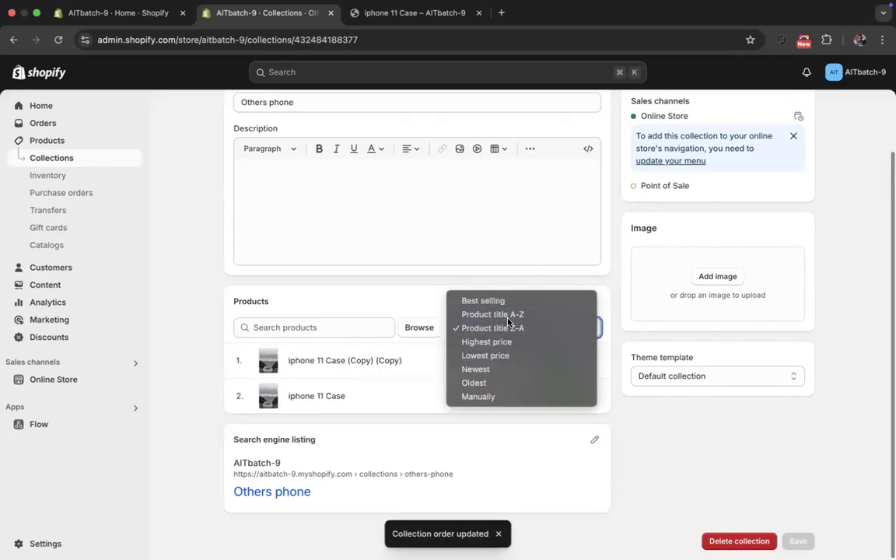
click(508, 315)
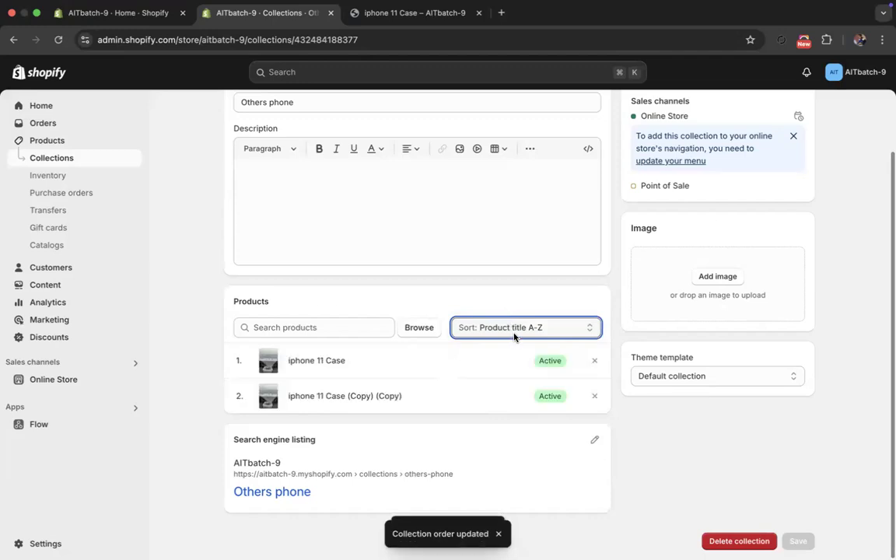
click(515, 331)
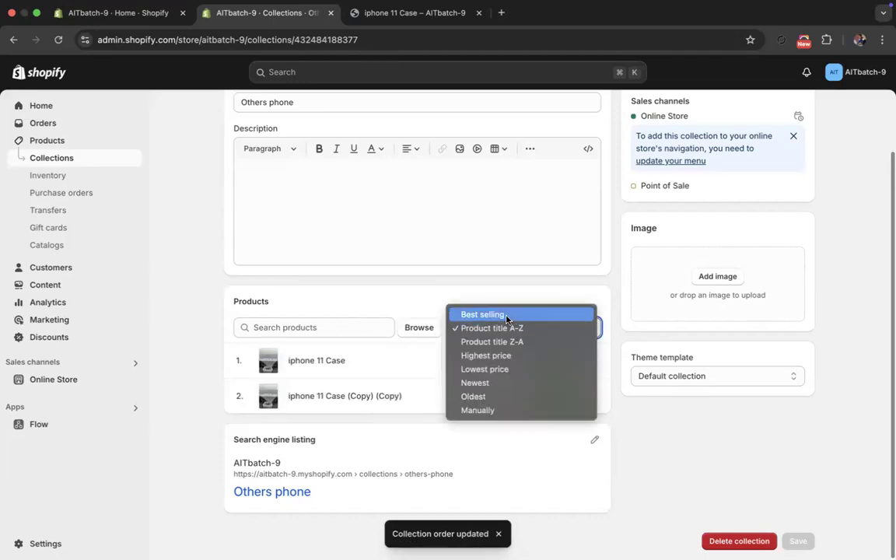
click(492, 383)
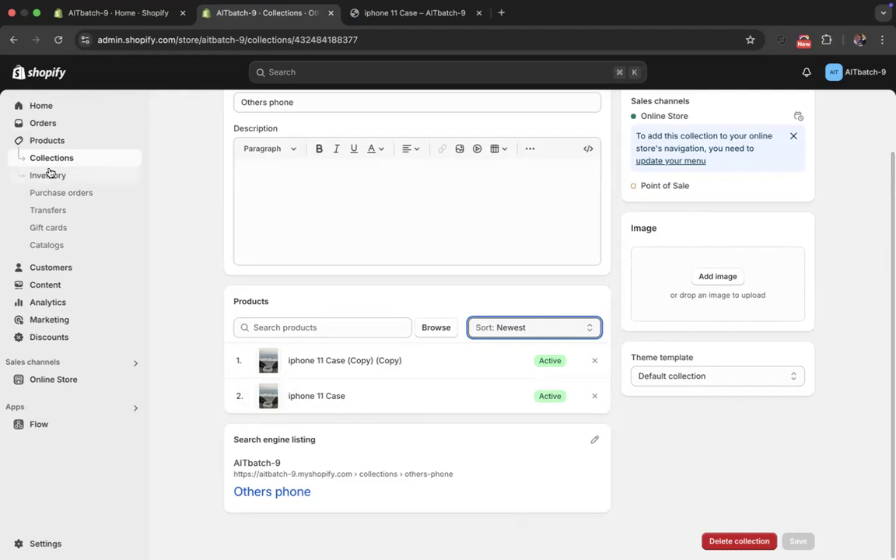
- Reopen the Others phone collection from the collections list and set its product sorting to Oldest
click(43, 140)
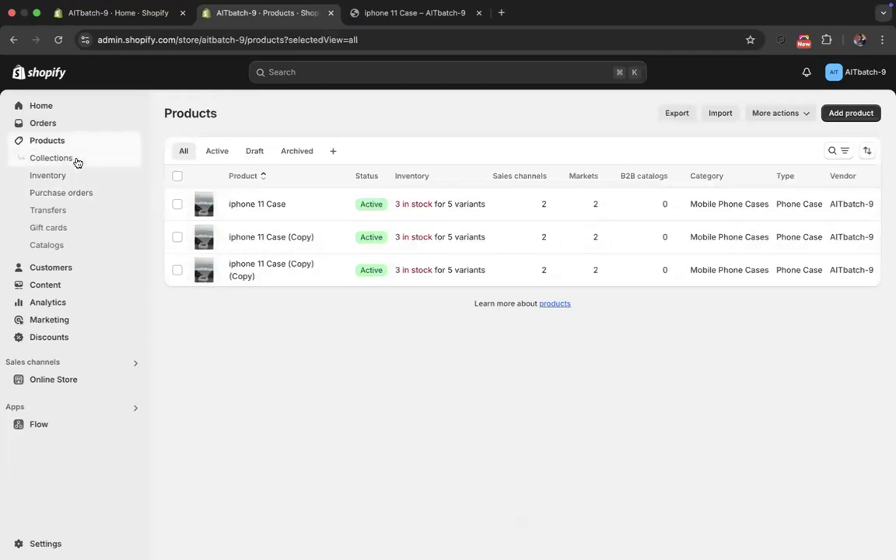
click(51, 159)
click(242, 205)
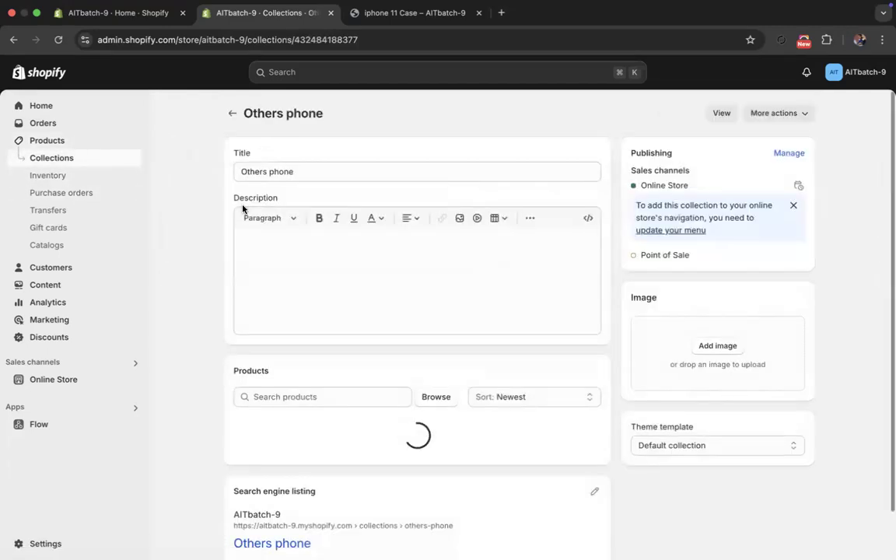
scroll(220, 360, down, 1)
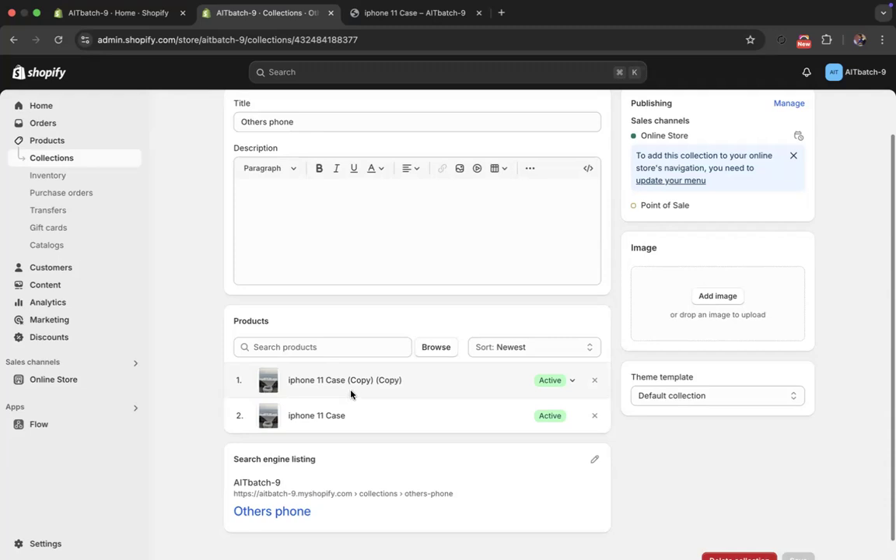
click(493, 348)
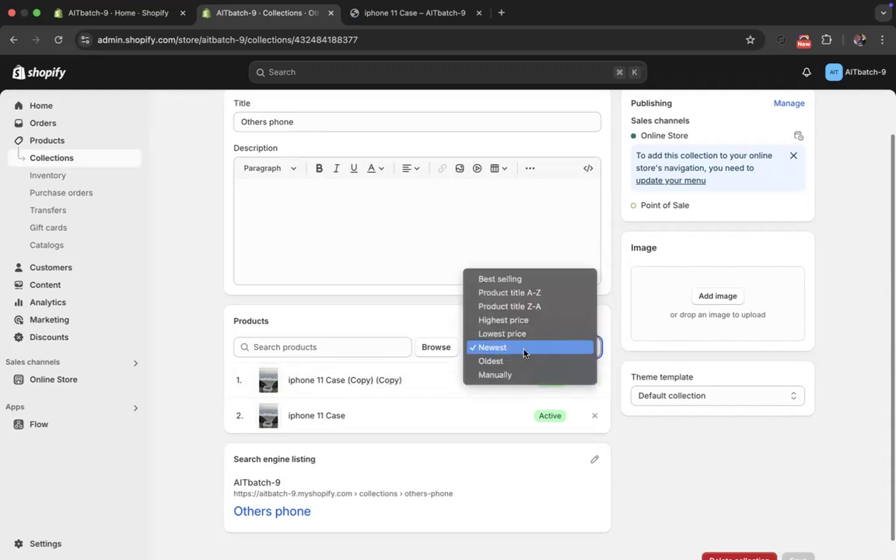
click(523, 362)
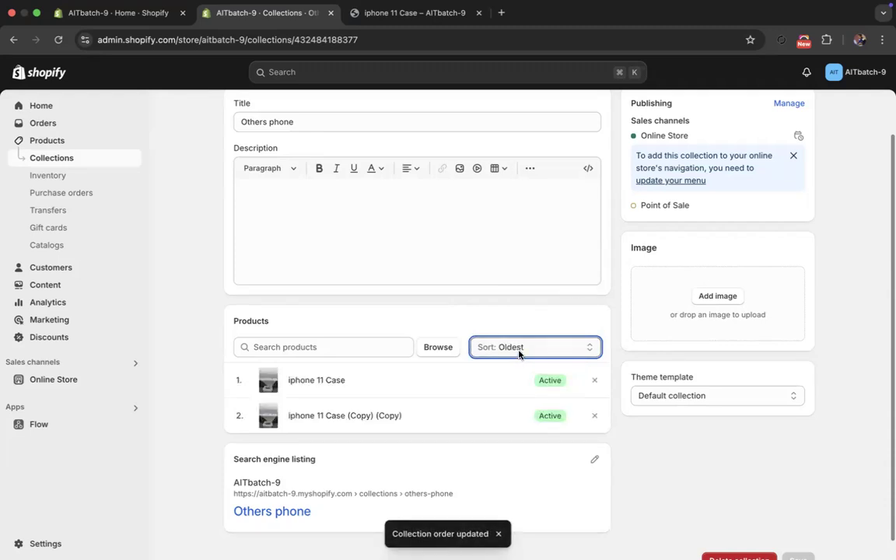
- Look over the collection's available sort options without changing the choice, and go back to the collections list
click(519, 354)
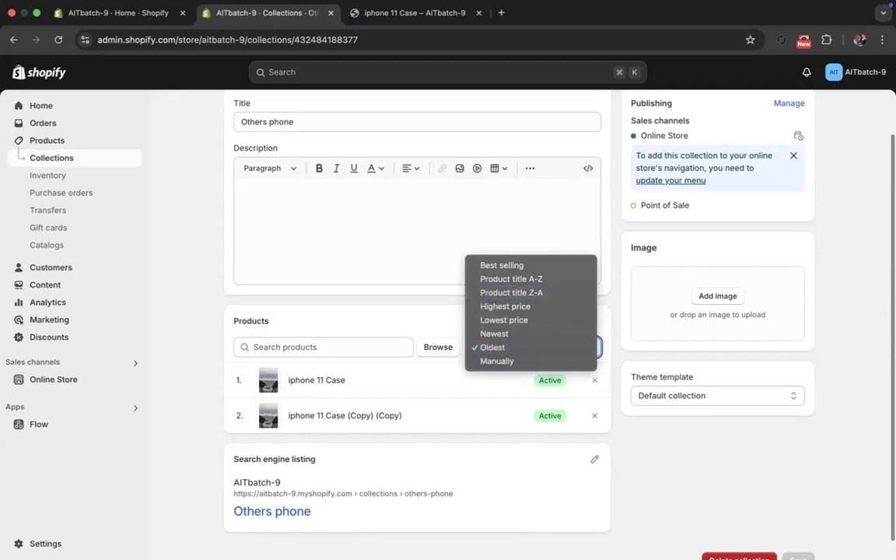
key(Escape)
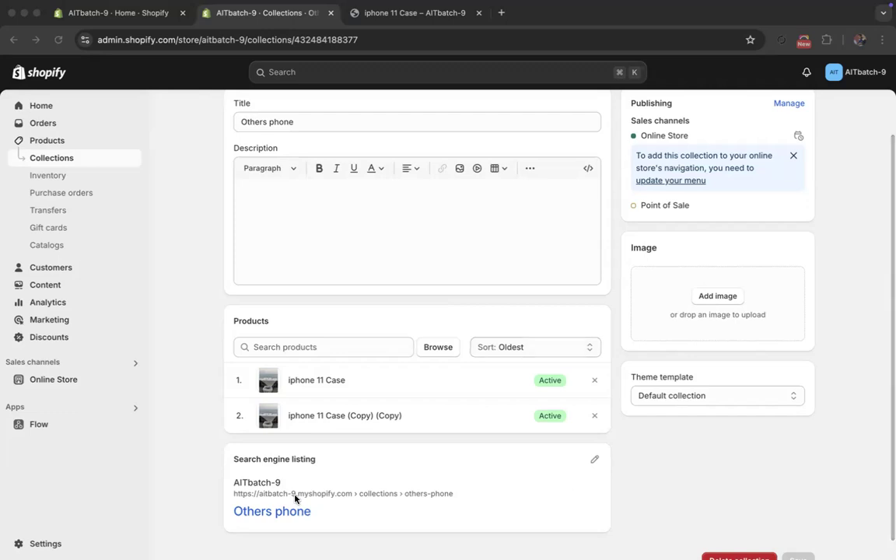
scroll(245, 389, up, 2)
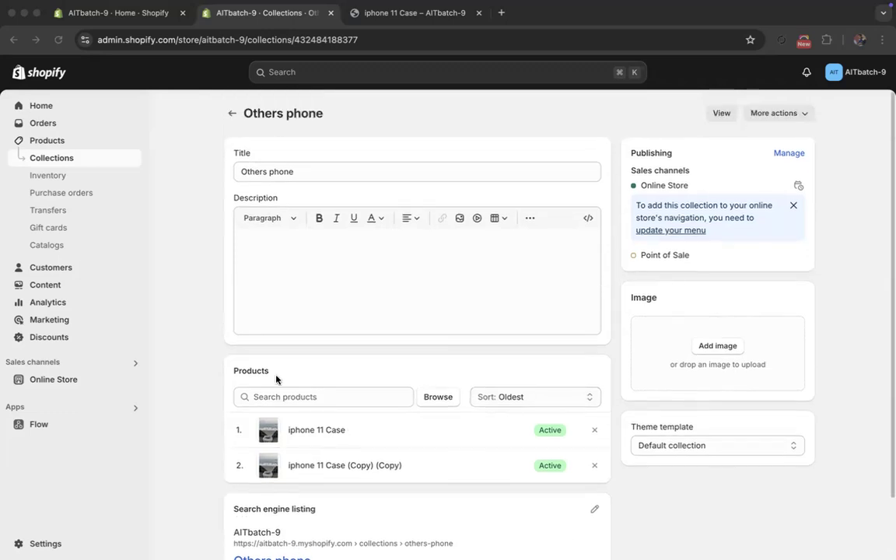
click(230, 116)
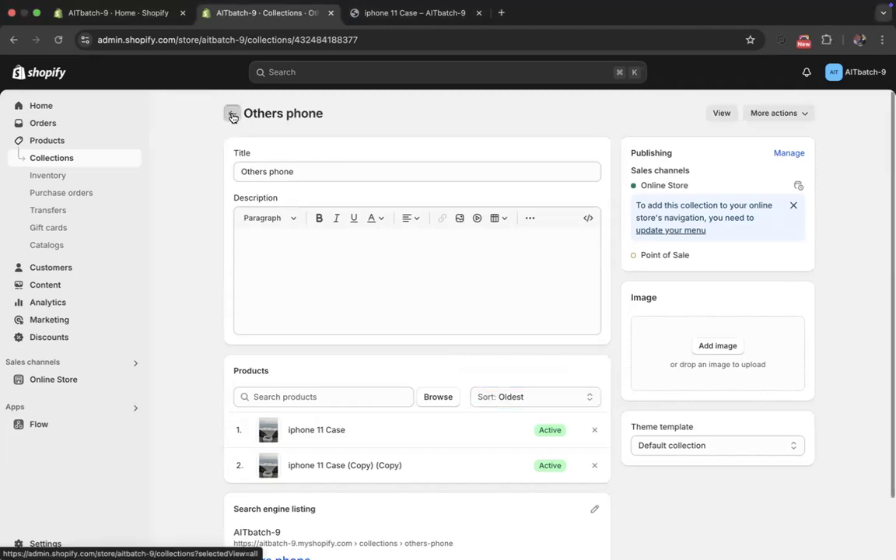
- Add iphone 11 Case, iphone 11 Case (Copy) and iphone 11 Case (Copy) (Copy) to the Apple collection, and dismiss its navigation notice
click(230, 116)
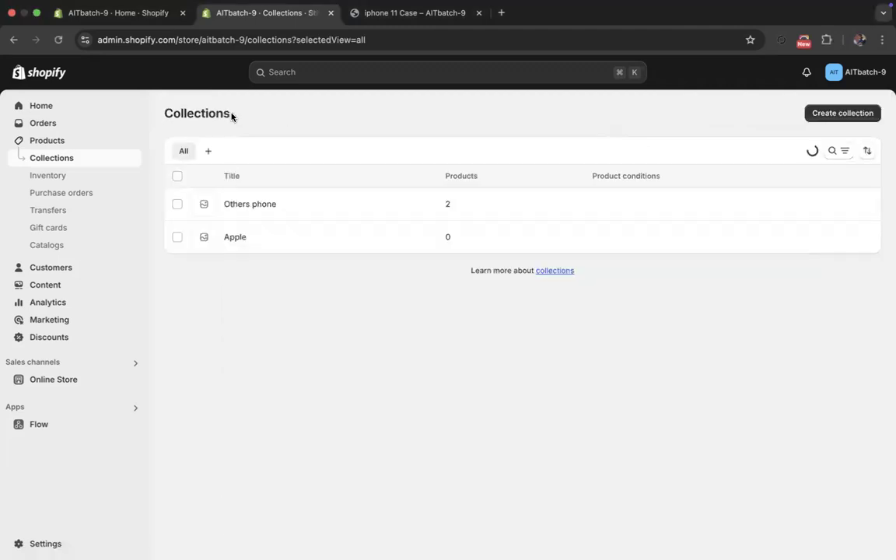
click(235, 238)
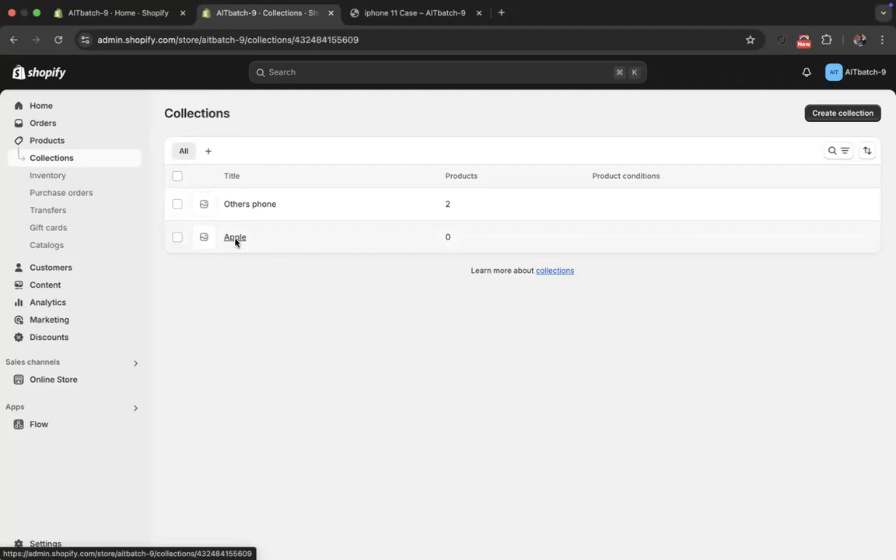
scroll(340, 345, down, 3)
scroll(378, 280, up, 3)
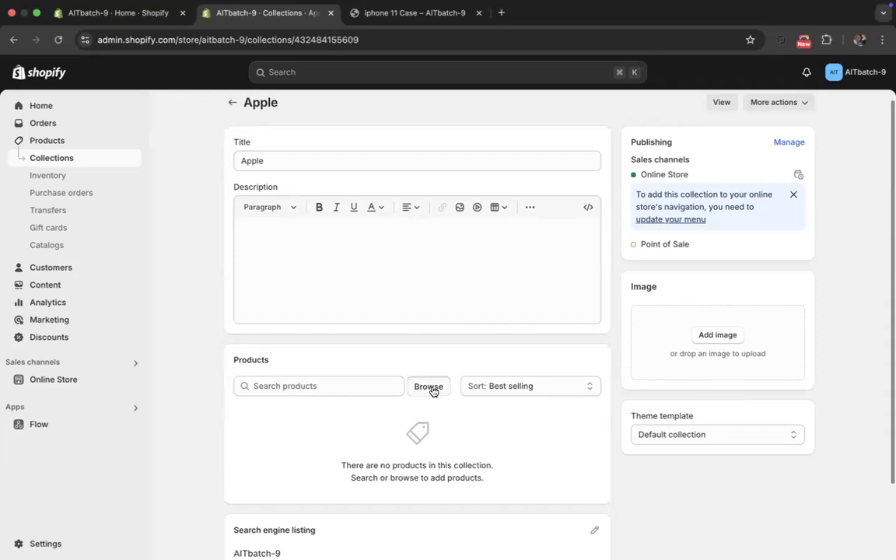
click(431, 387)
click(361, 233)
click(382, 272)
click(406, 318)
click(615, 445)
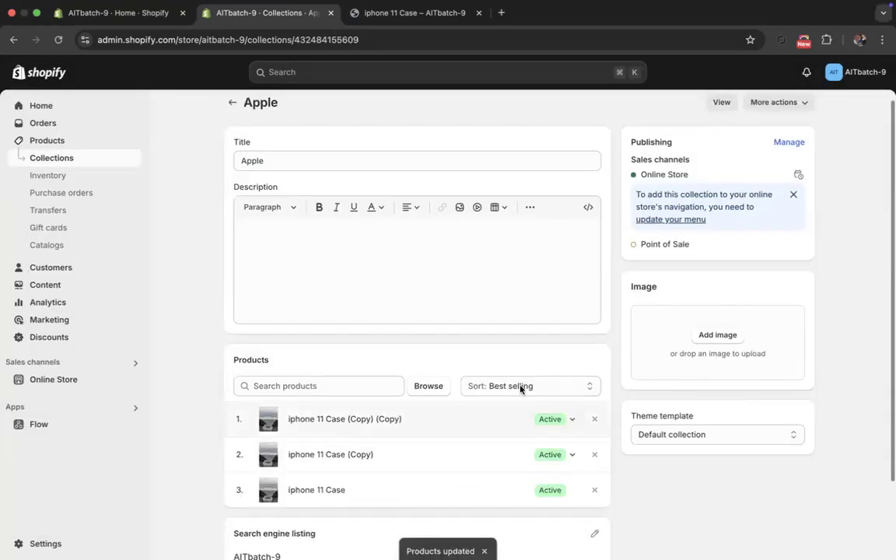
click(794, 194)
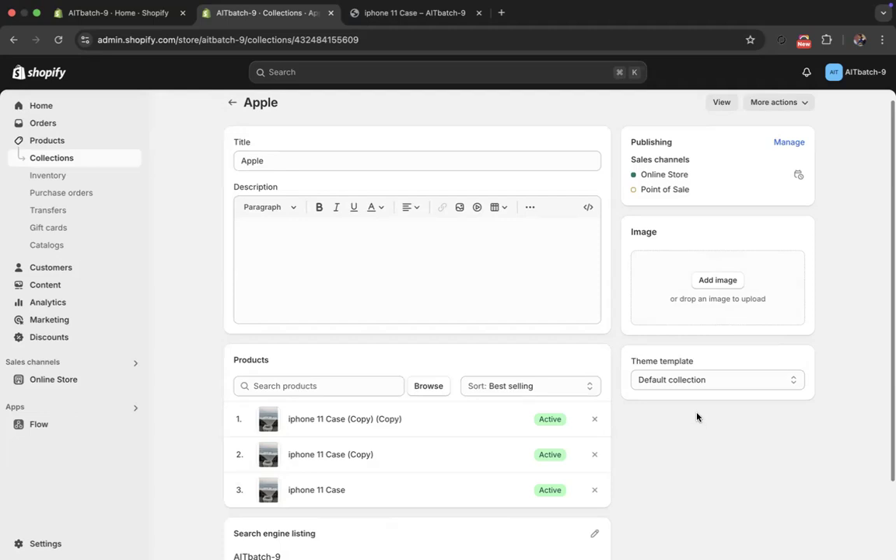
scroll(678, 272, up, 1)
scroll(681, 270, up, 1)
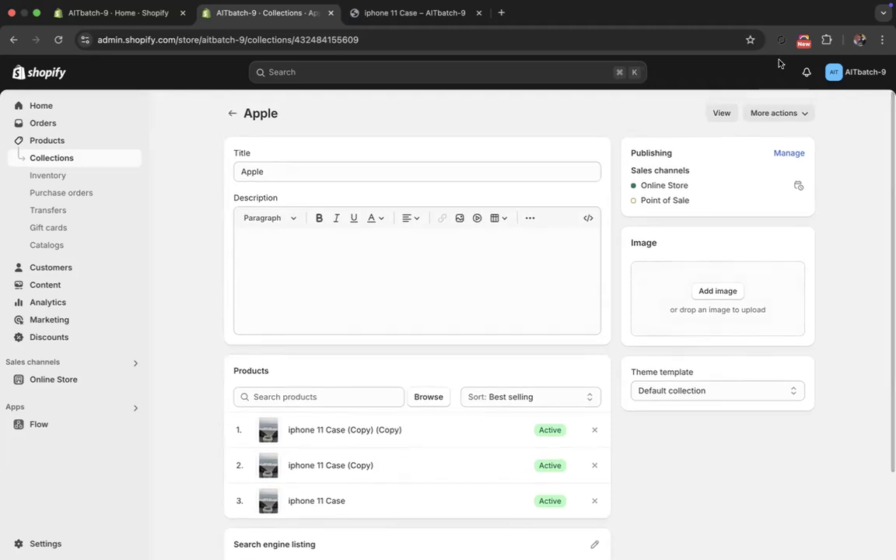
click(777, 113)
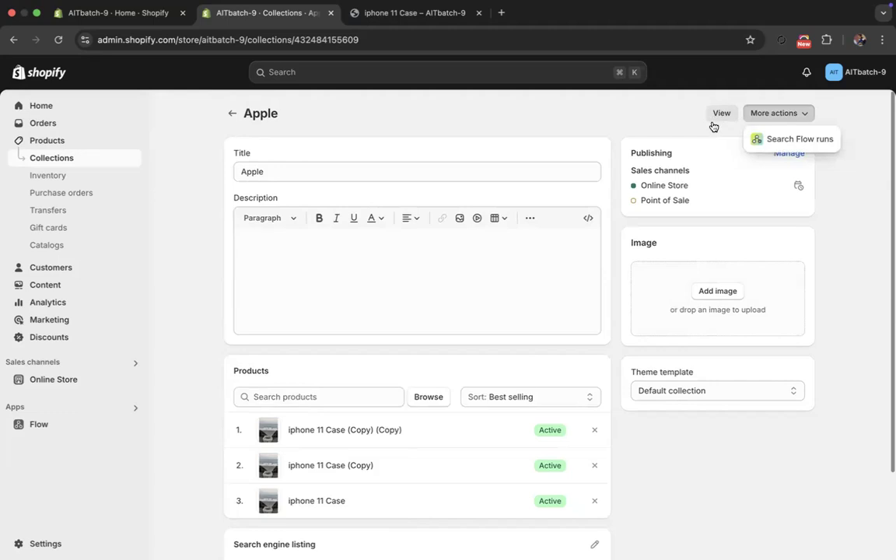
click(643, 137)
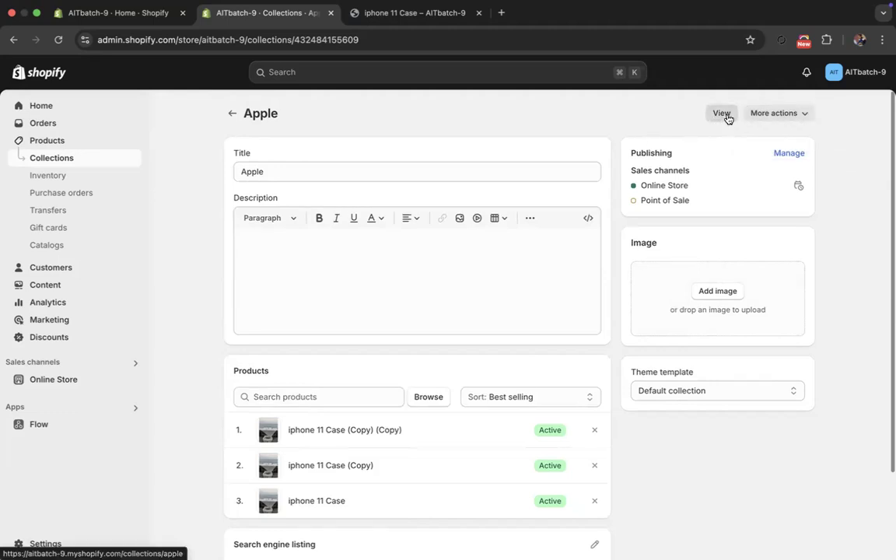
- Remove Point of Sale from the Apple collection's sales channels, keeping Online Store, and save the collection
click(786, 154)
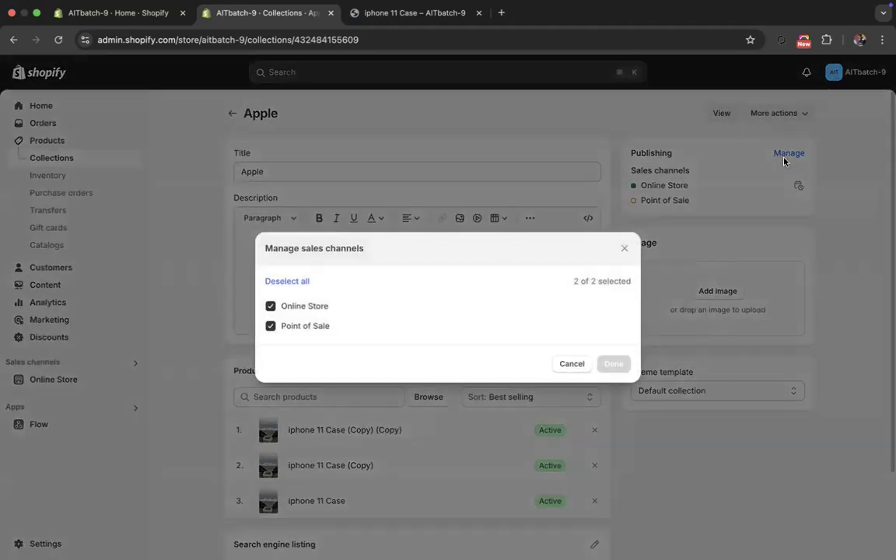
click(305, 329)
click(301, 329)
click(301, 328)
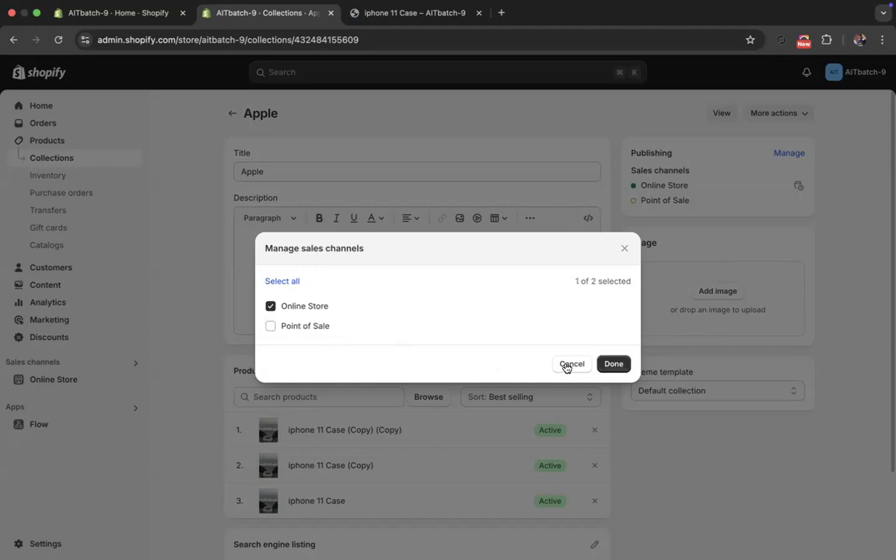
click(614, 364)
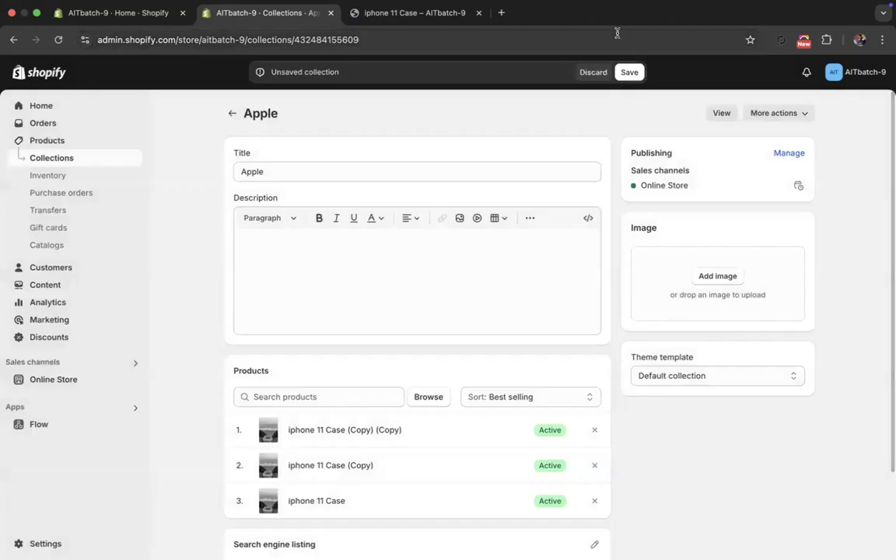
click(641, 73)
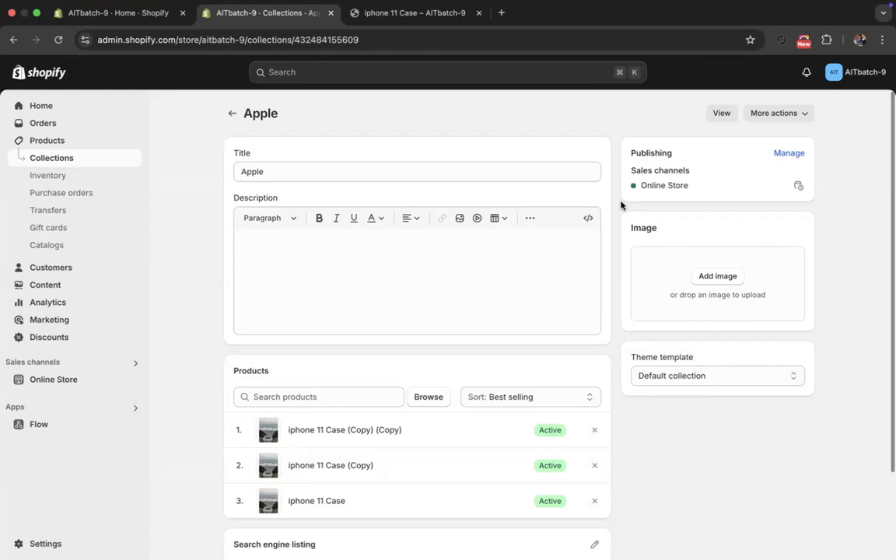
- Publish the Apple collection to Point of Sale only, deselecting Online Store, save it and return to the collections list
click(790, 154)
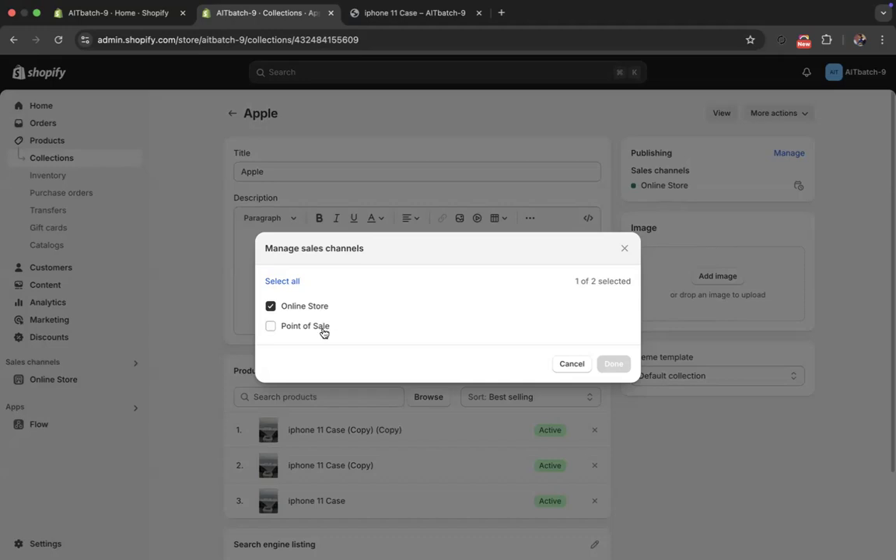
click(320, 328)
click(319, 329)
click(319, 328)
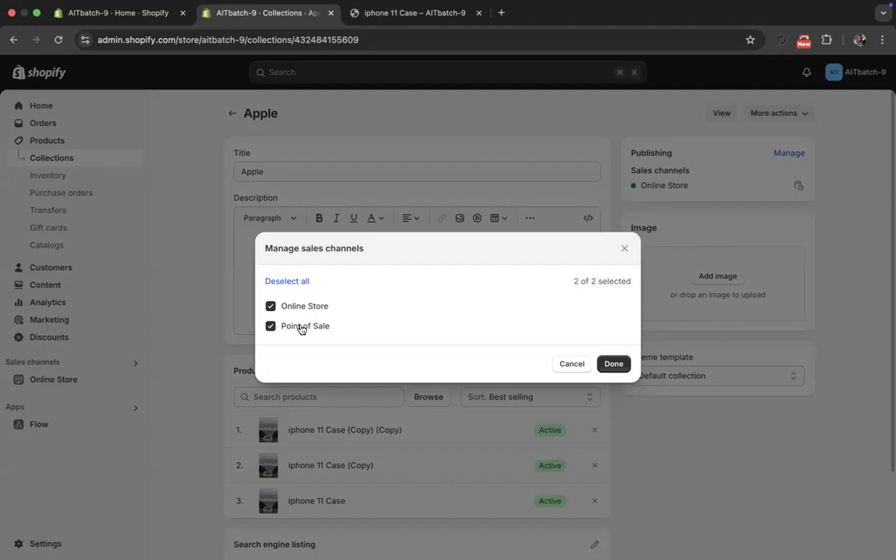
click(292, 310)
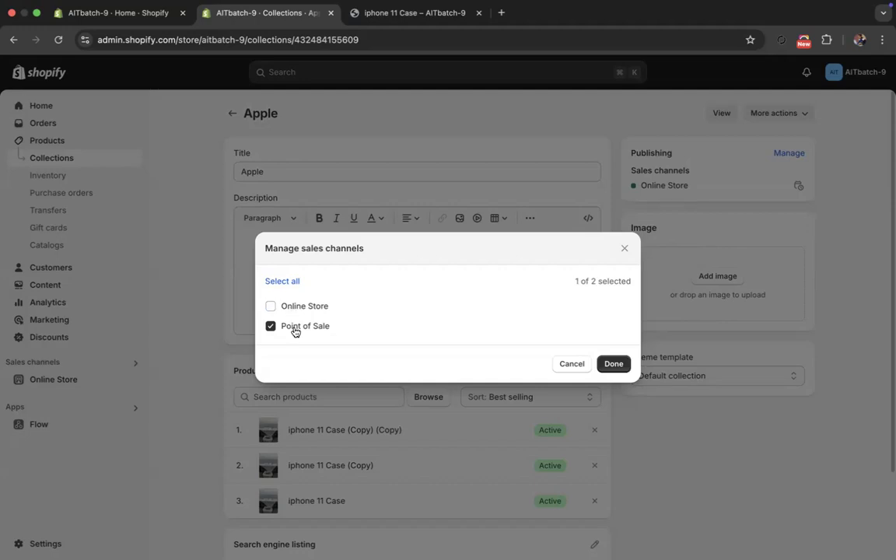
click(603, 363)
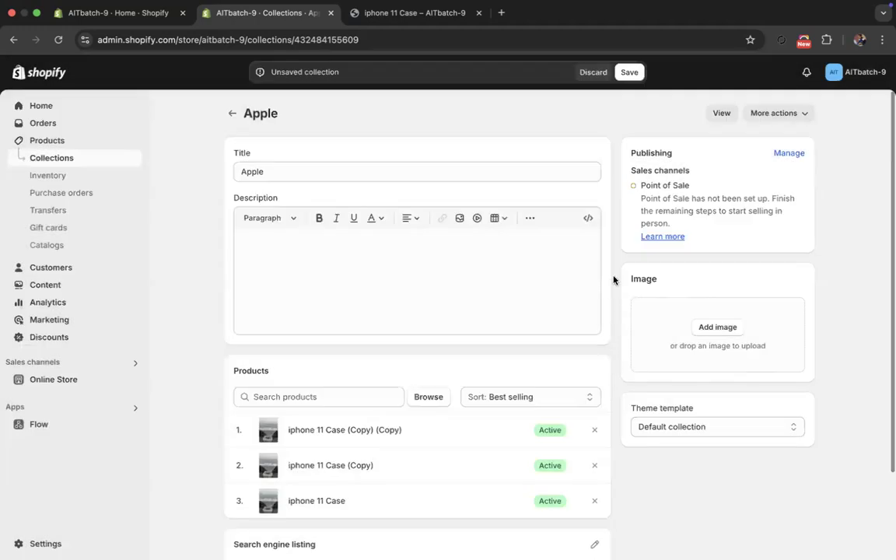
click(630, 72)
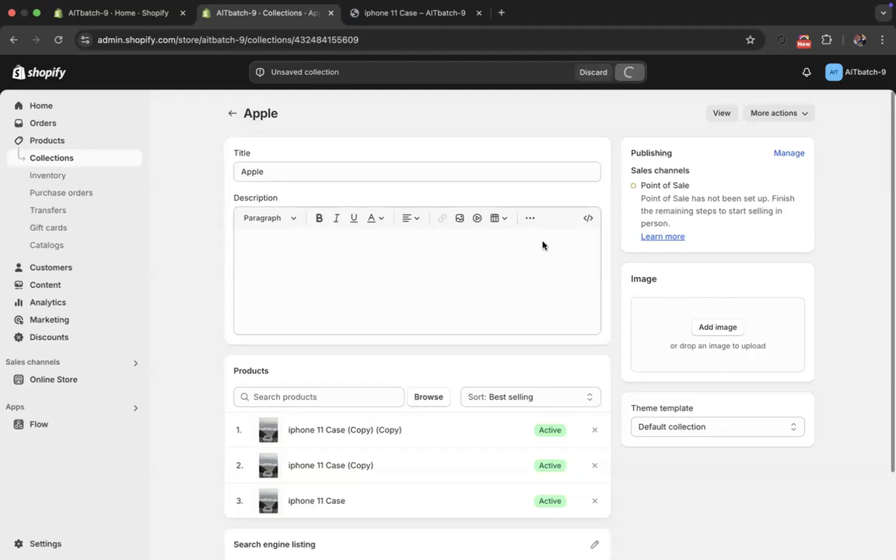
click(232, 115)
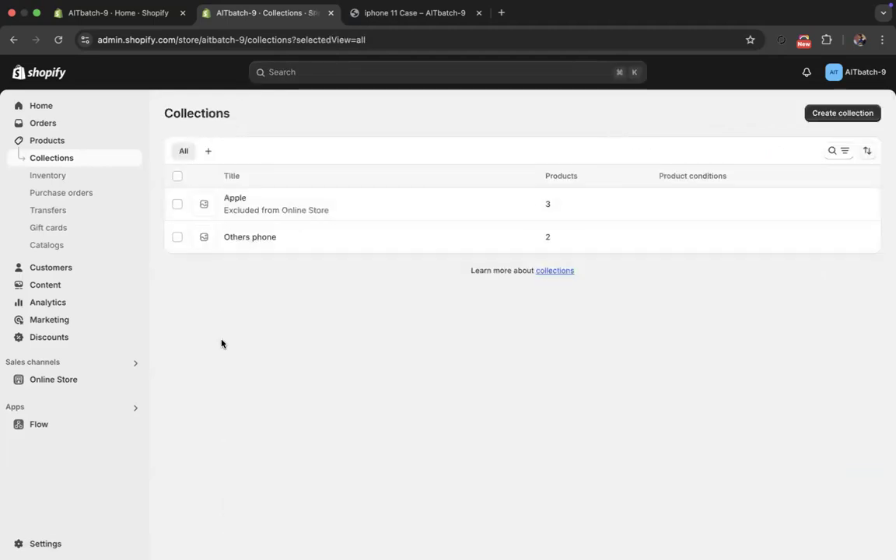
- Dismiss the navigation notice in the Others phone collection and return to the collections list
click(249, 238)
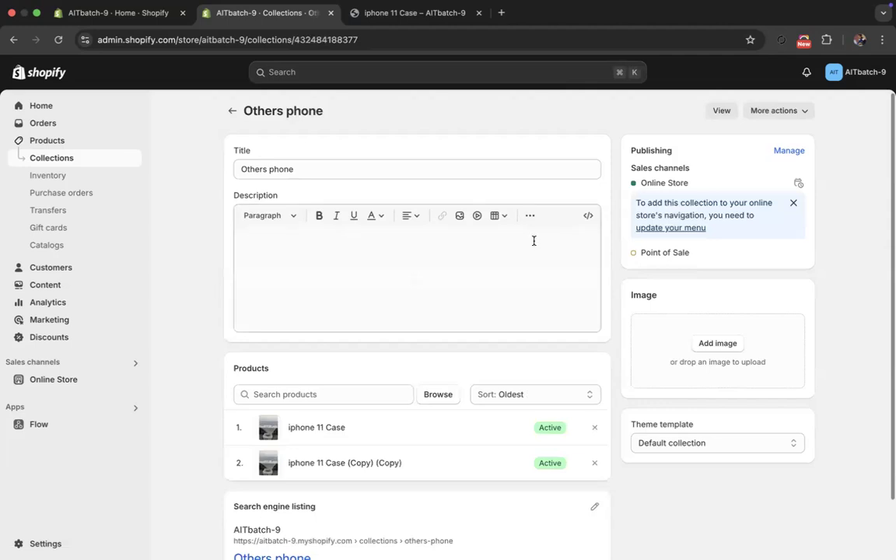
click(792, 203)
click(232, 111)
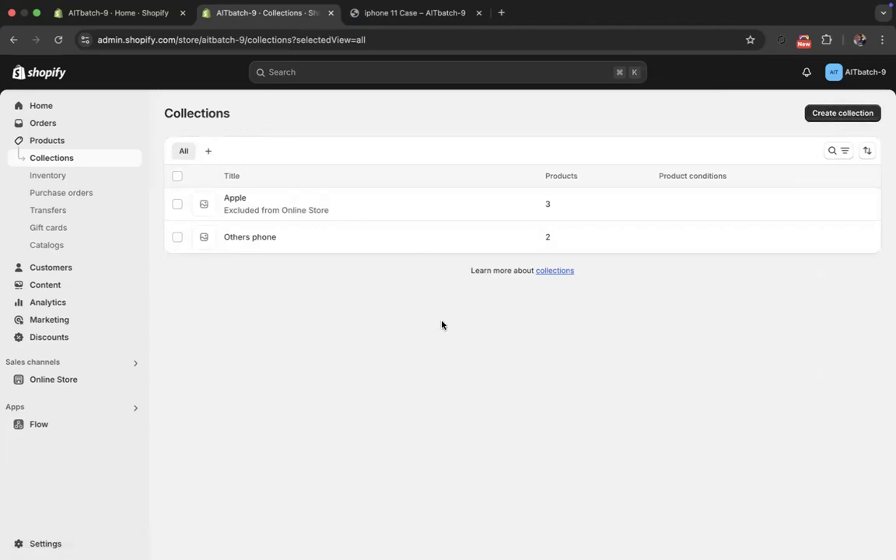
- Start a new collection and set its collection type to Smart
click(824, 115)
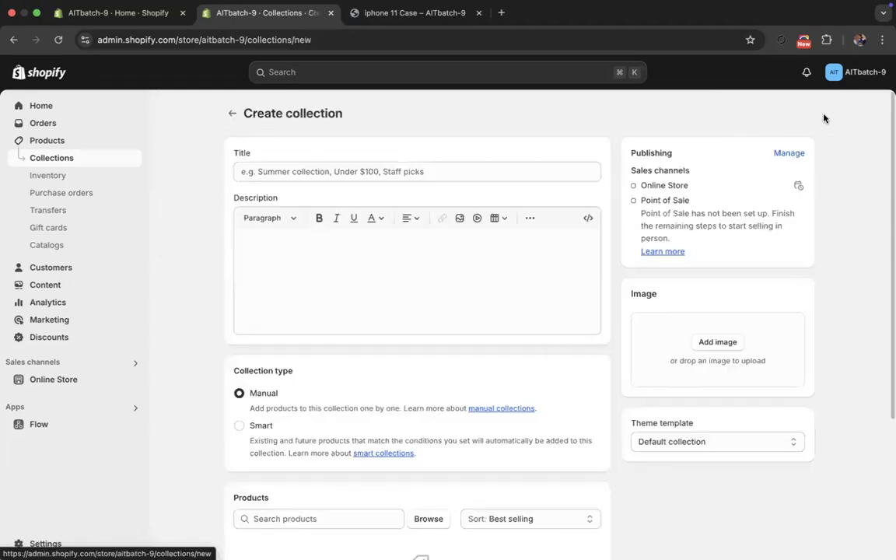
click(242, 427)
scroll(245, 427, down, 4)
scroll(244, 427, up, 3)
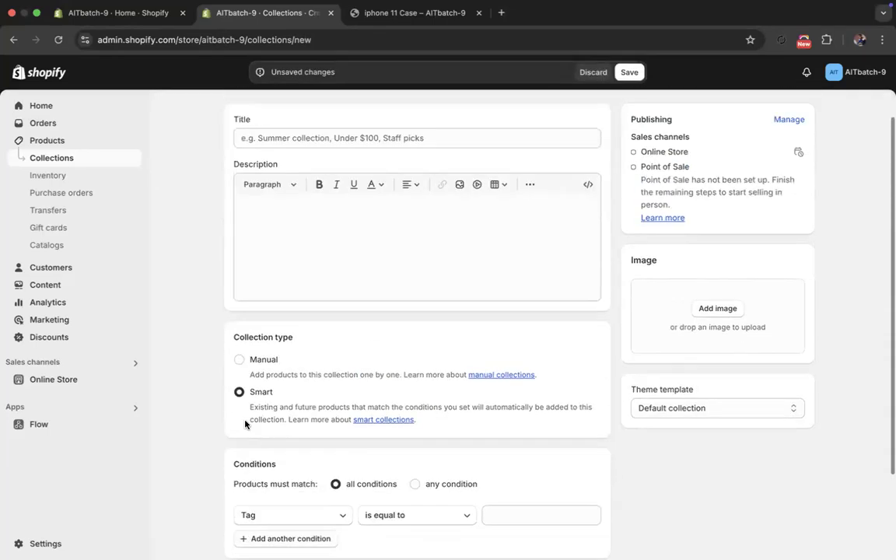
- Title the new smart collection Fashion, try to save it, and check the form for what is missing
click(329, 138)
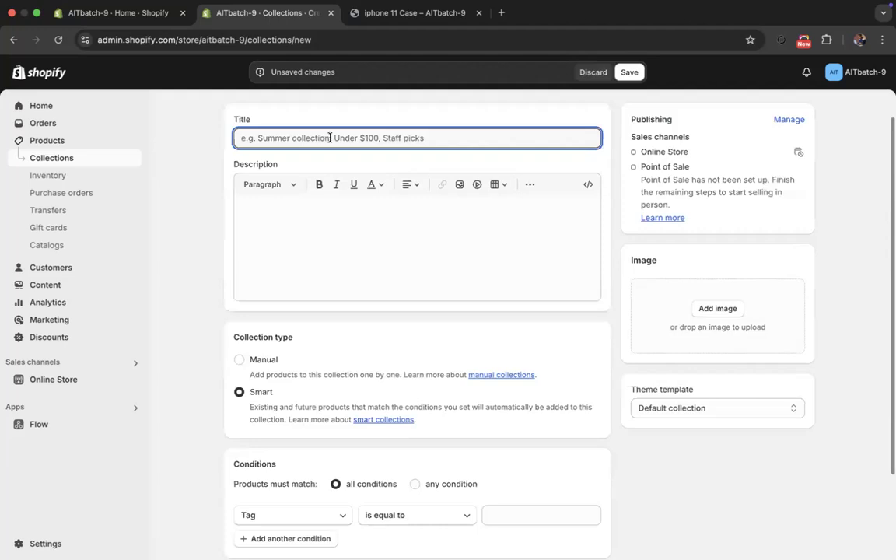
text(f)
key(BackSpace)
text(Fashion)
click(634, 72)
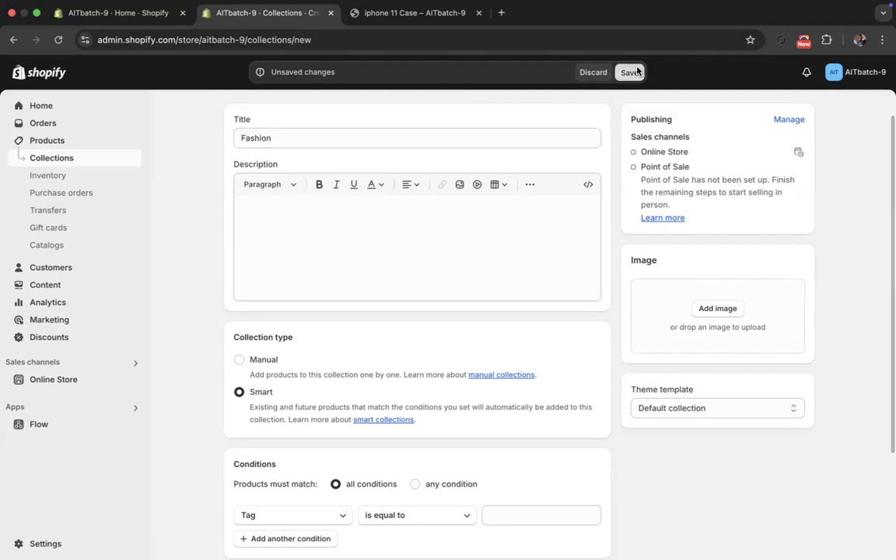
scroll(291, 260, down, 1)
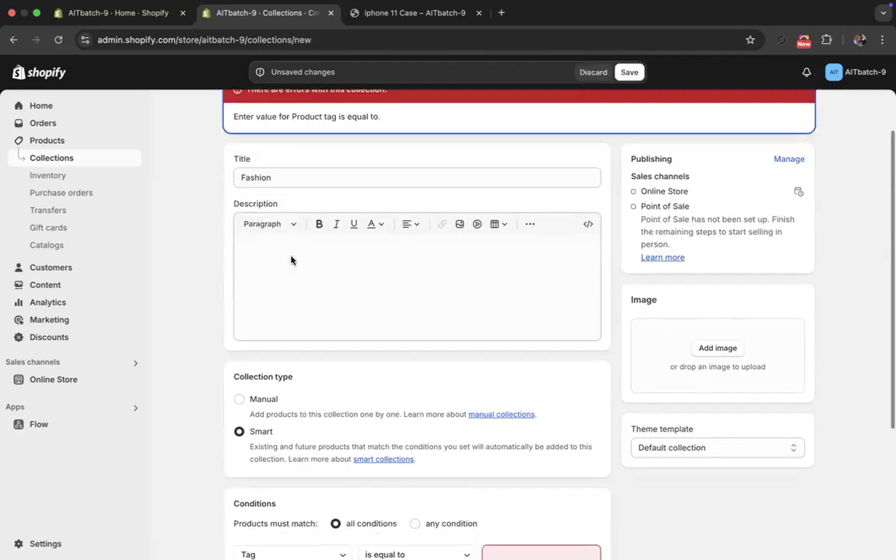
scroll(291, 260, down, 2)
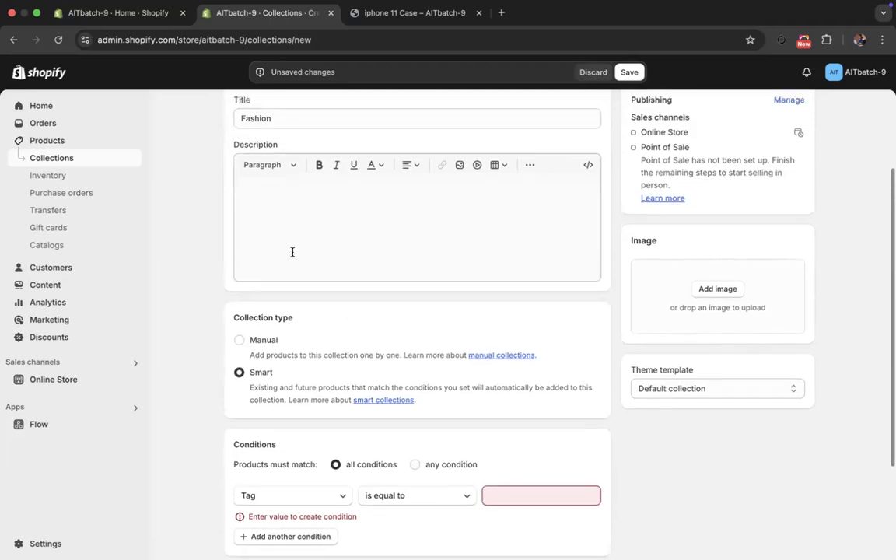
click(302, 125)
scroll(311, 206, down, 4)
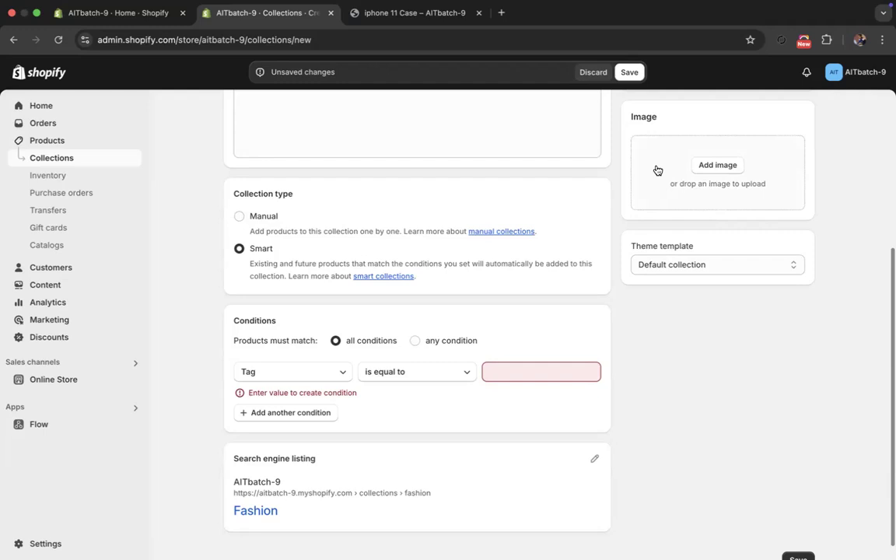
scroll(336, 344, up, 1)
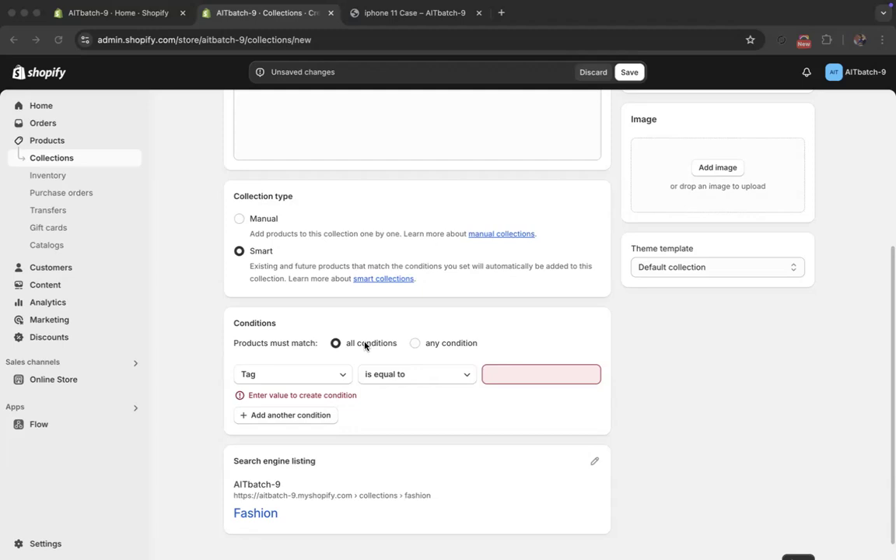
- Try matching products by any condition and all conditions, and look over the available condition fields while keeping all conditions and Tag
click(416, 349)
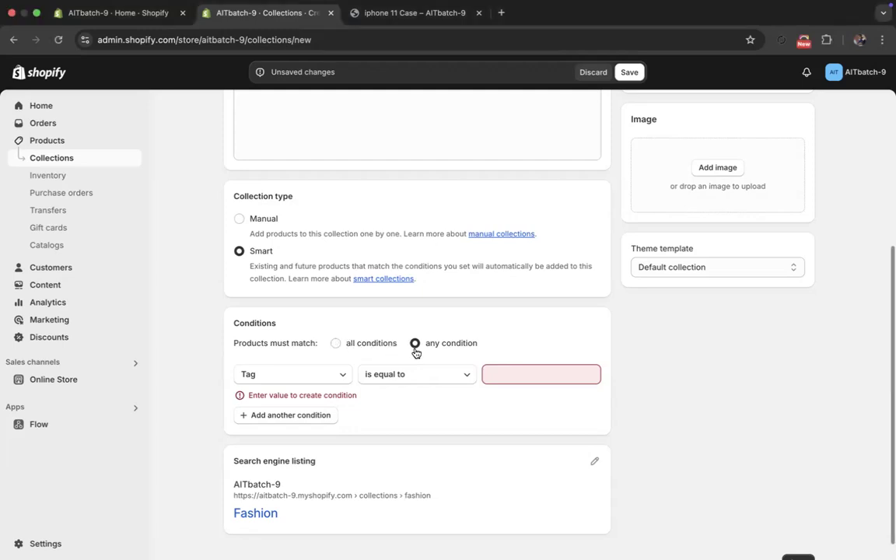
click(347, 344)
click(417, 347)
click(336, 344)
click(512, 374)
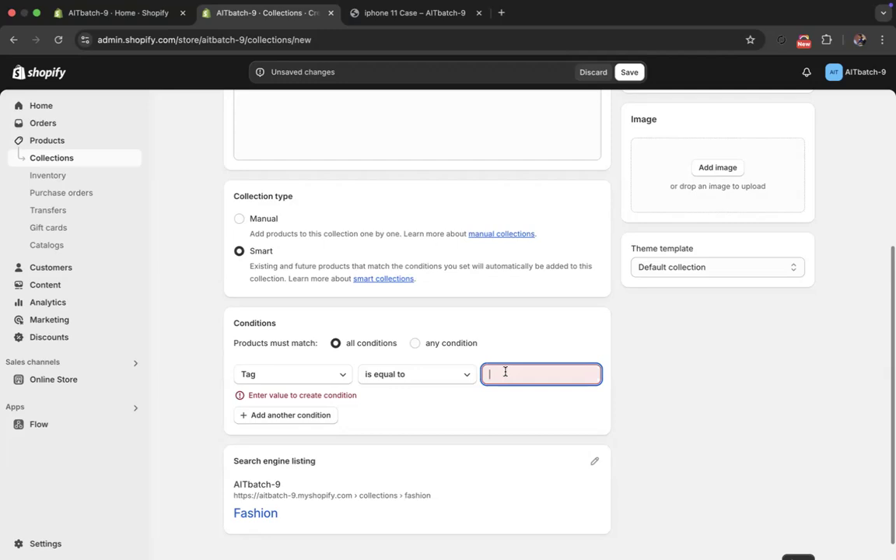
click(415, 343)
click(364, 345)
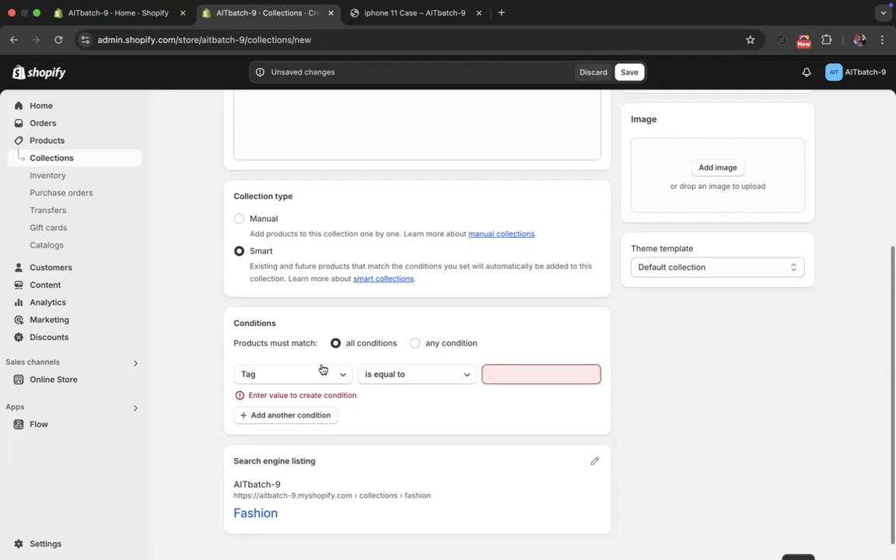
click(319, 372)
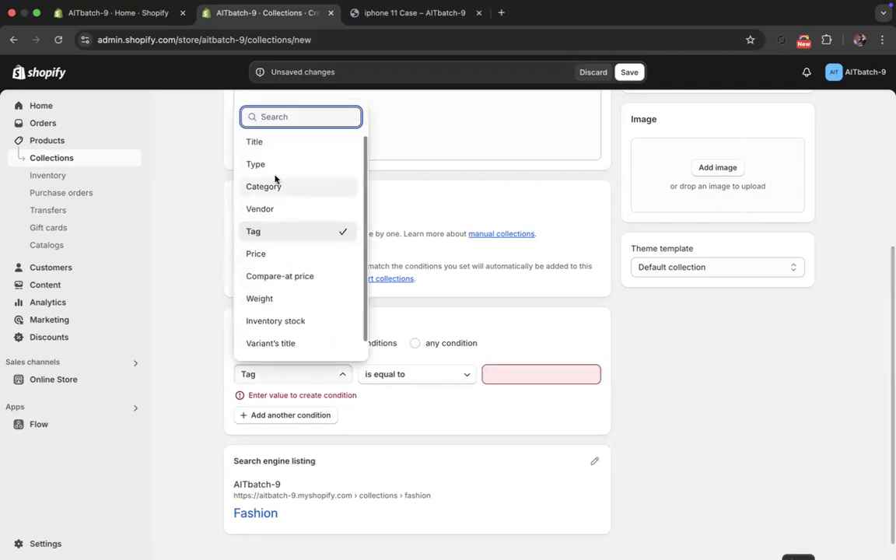
click(410, 309)
- Change the new smart collection's title to Macbook
scroll(410, 309, up, 5)
drag(279, 238, 237, 234)
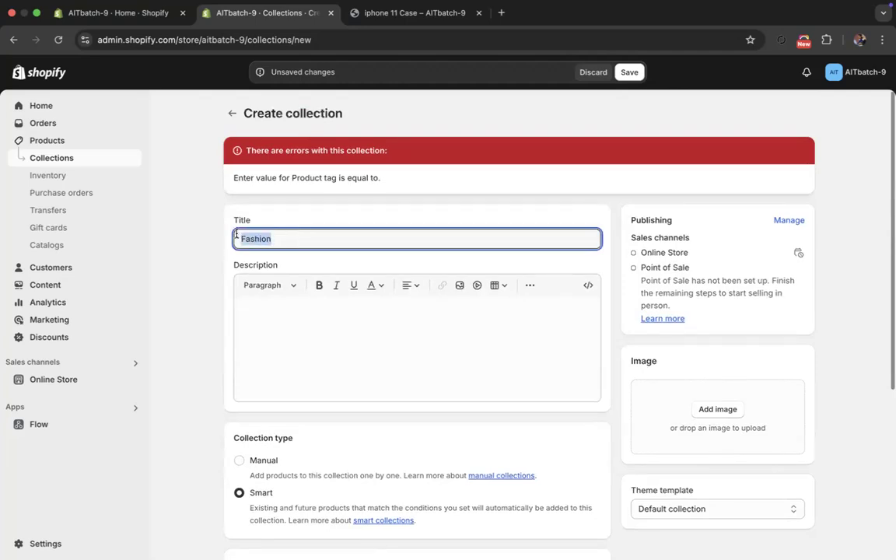
text(Macbook)
click(283, 330)
- Set the smart collection's condition to Vendor is equal to macbook and save the collection
scroll(296, 308, down, 4)
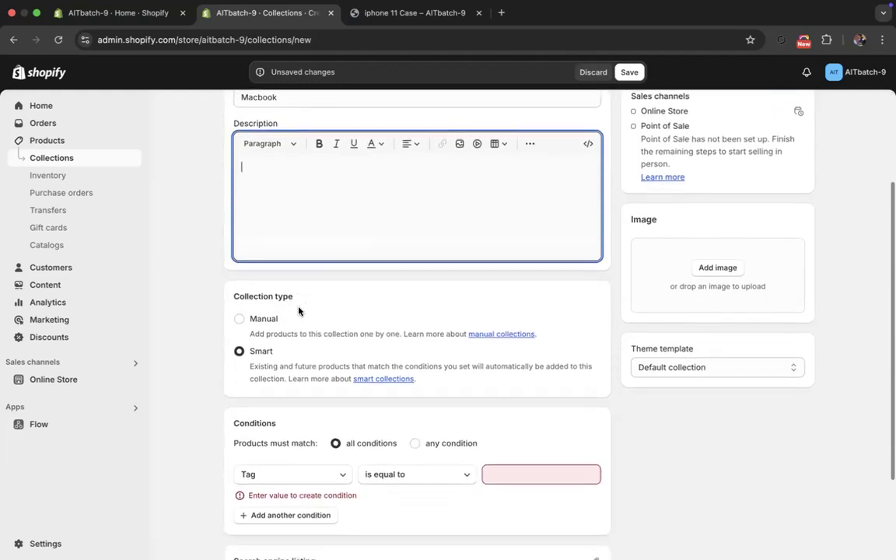
scroll(451, 444, down, 3)
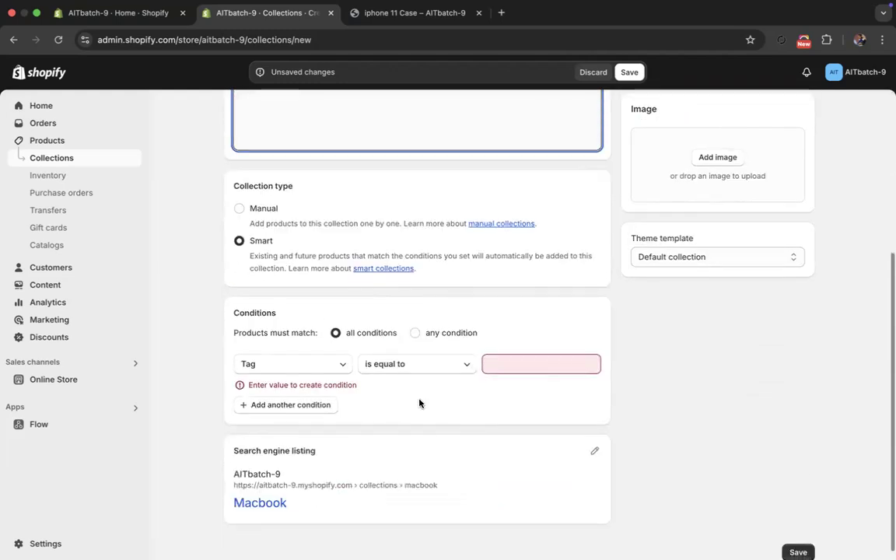
click(314, 365)
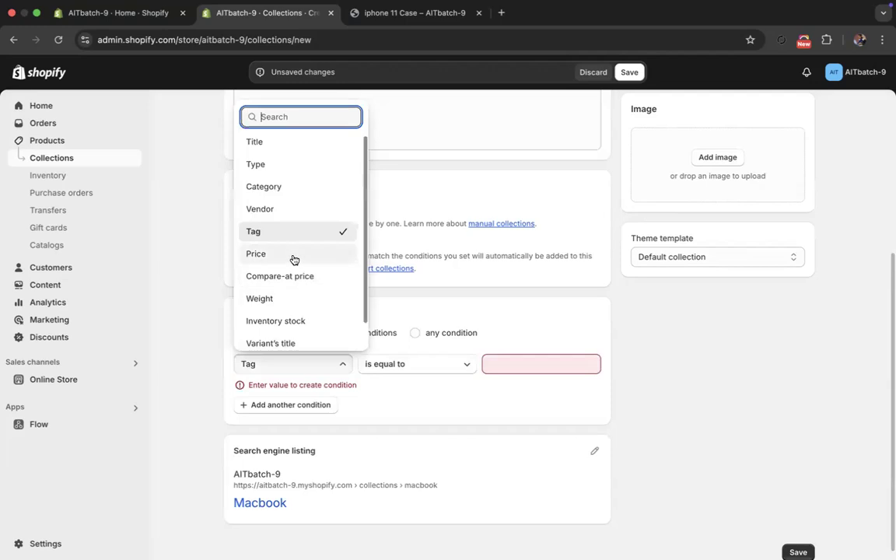
click(272, 209)
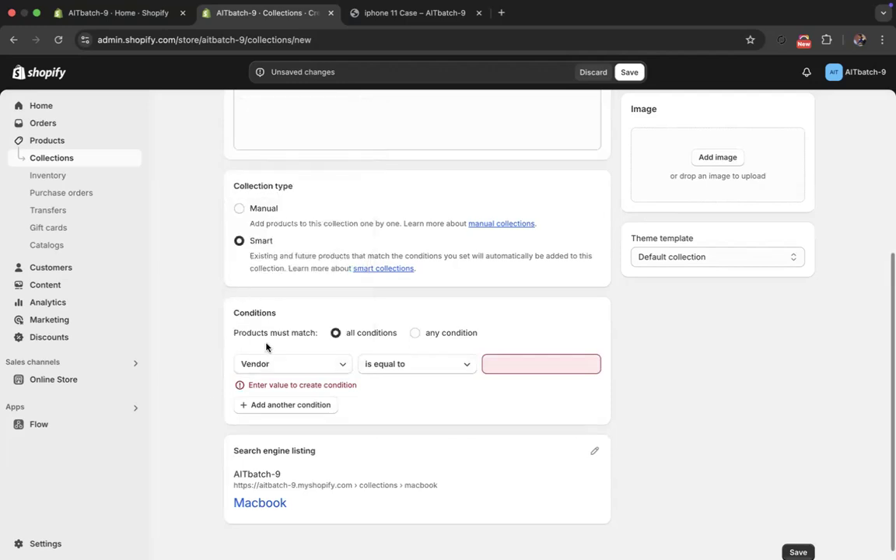
click(492, 364)
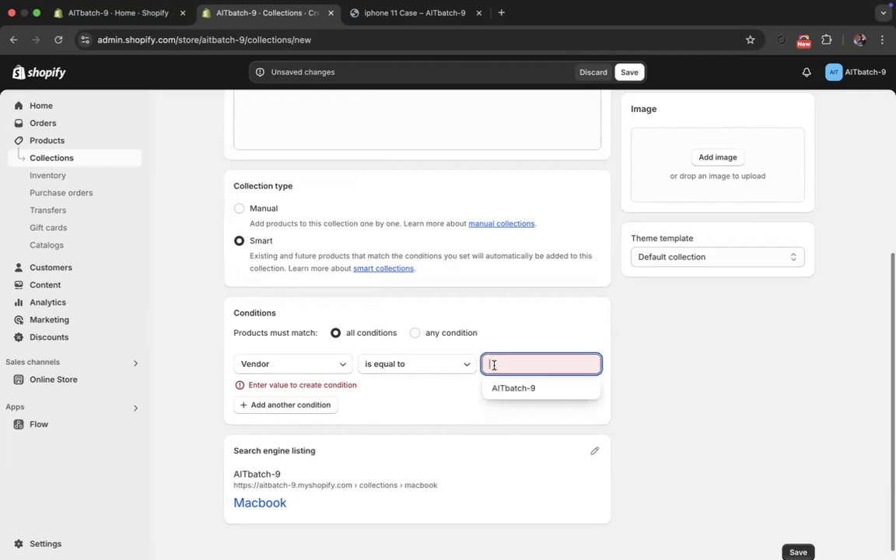
text(ma)
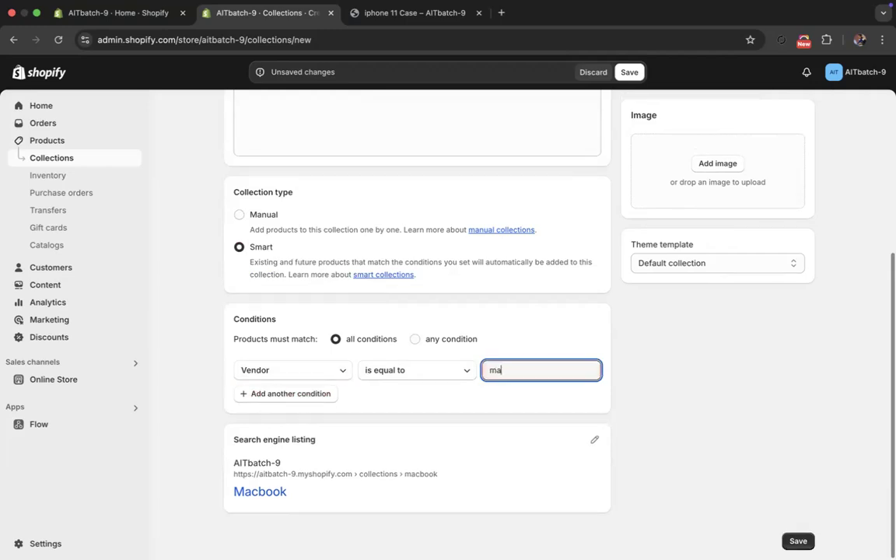
text(cbook)
click(478, 424)
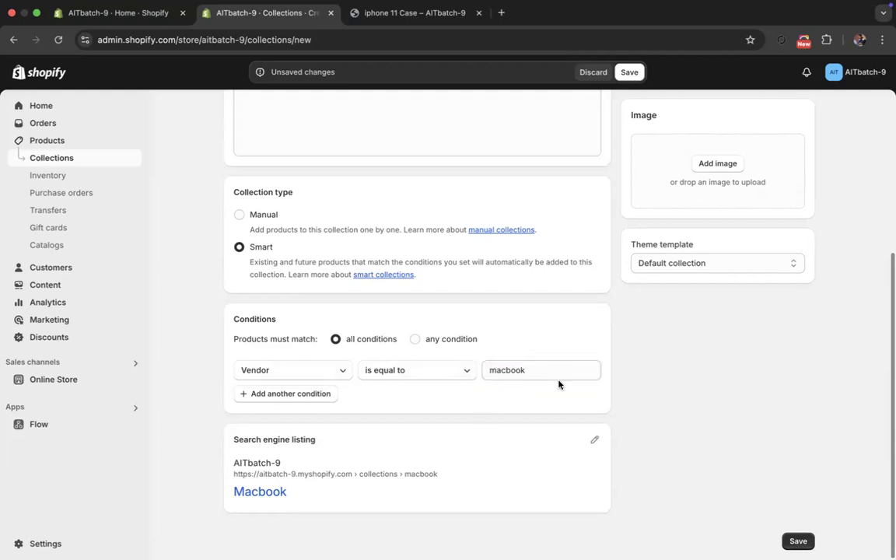
click(626, 73)
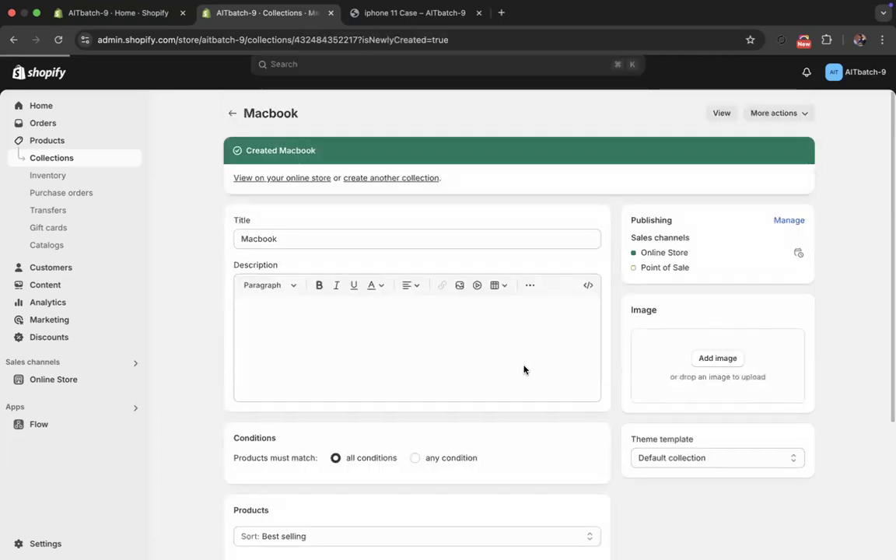
- Review the saved Macbook collection's product list, vendor condition and available comparison operators
scroll(521, 366, down, 5)
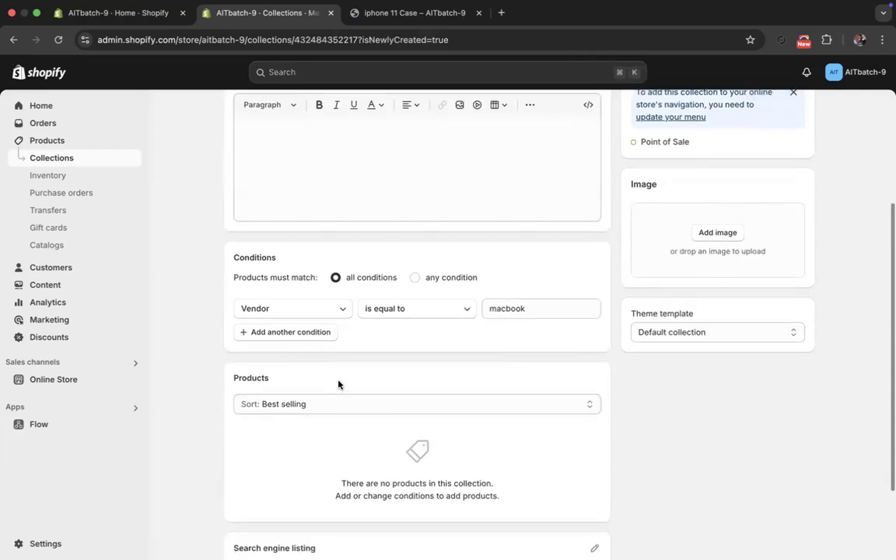
click(346, 400)
click(347, 376)
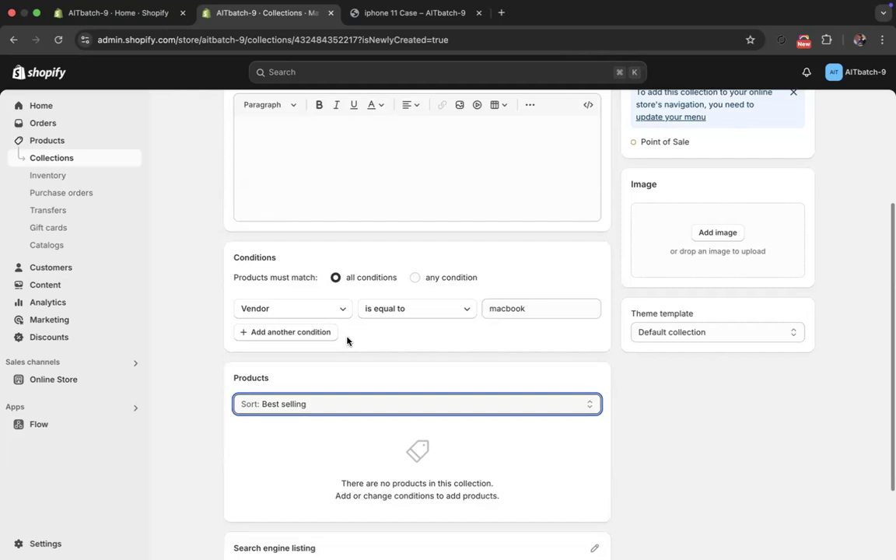
click(549, 308)
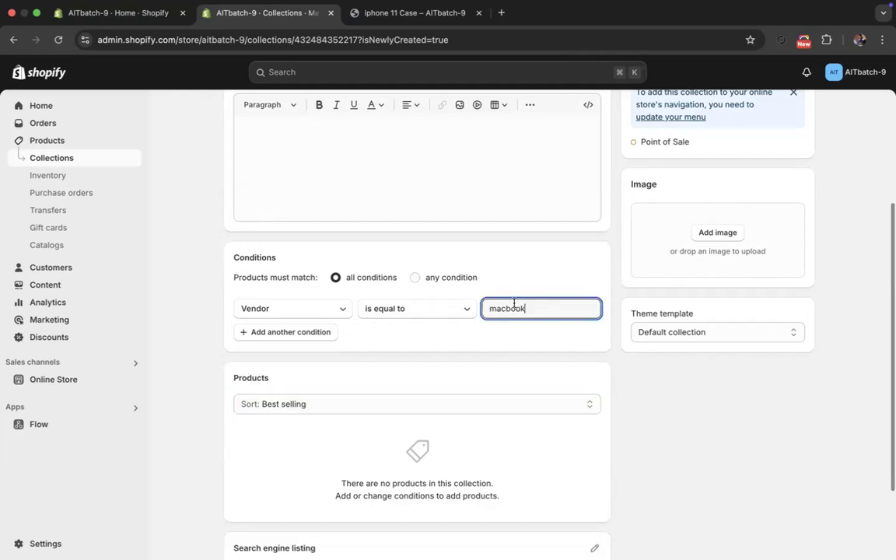
double_click(514, 303)
click(449, 313)
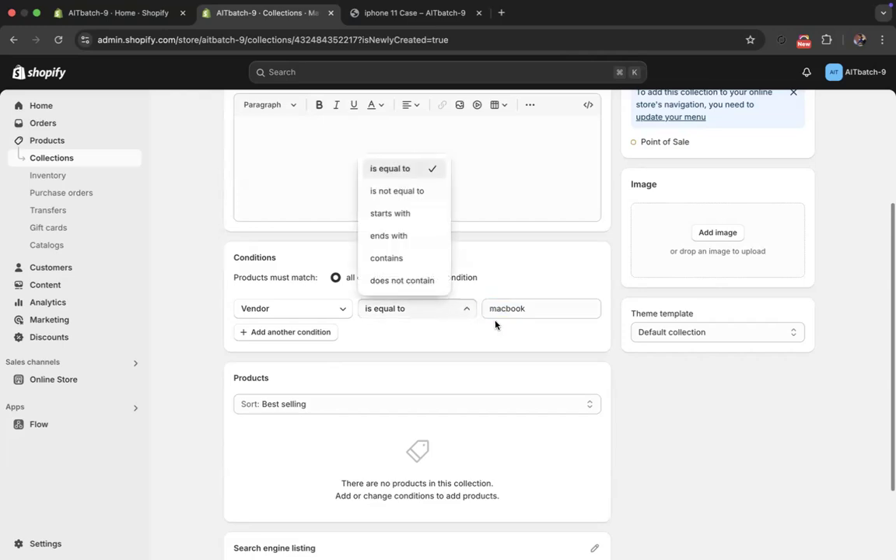
click(510, 310)
click(407, 310)
click(525, 311)
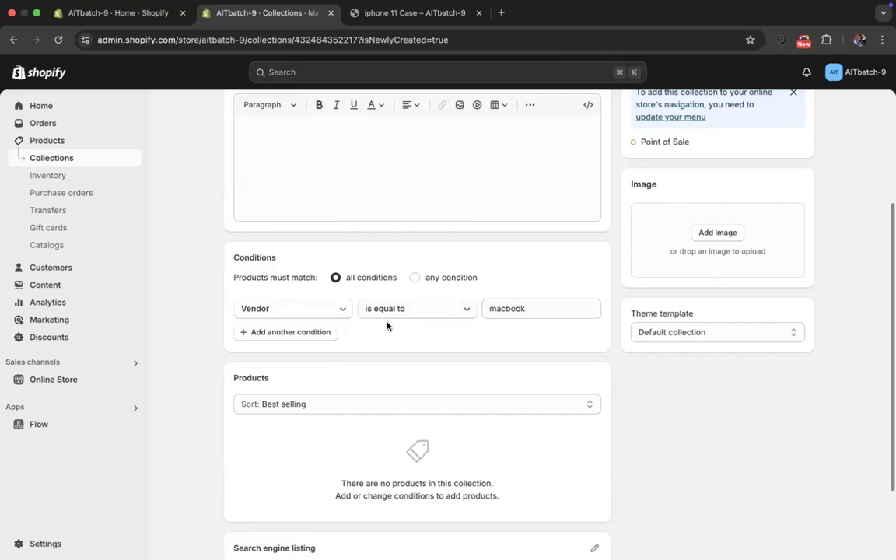
scroll(388, 326, up, 1)
scroll(340, 307, up, 1)
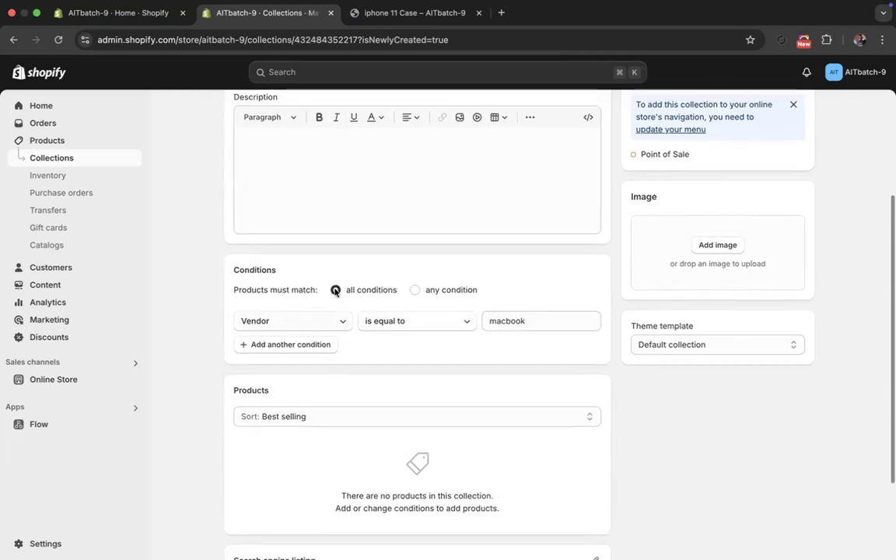
- Go to the products list and start adding a new product
click(75, 140)
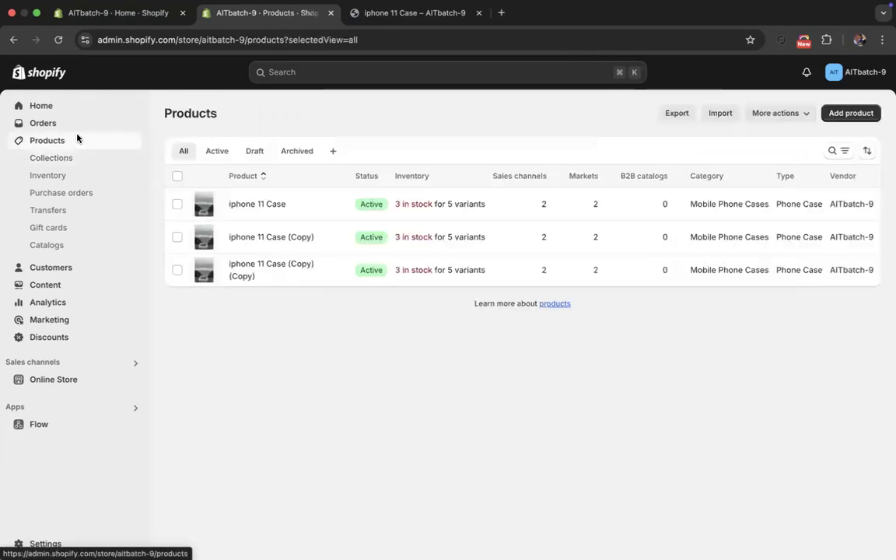
click(252, 203)
click(230, 117)
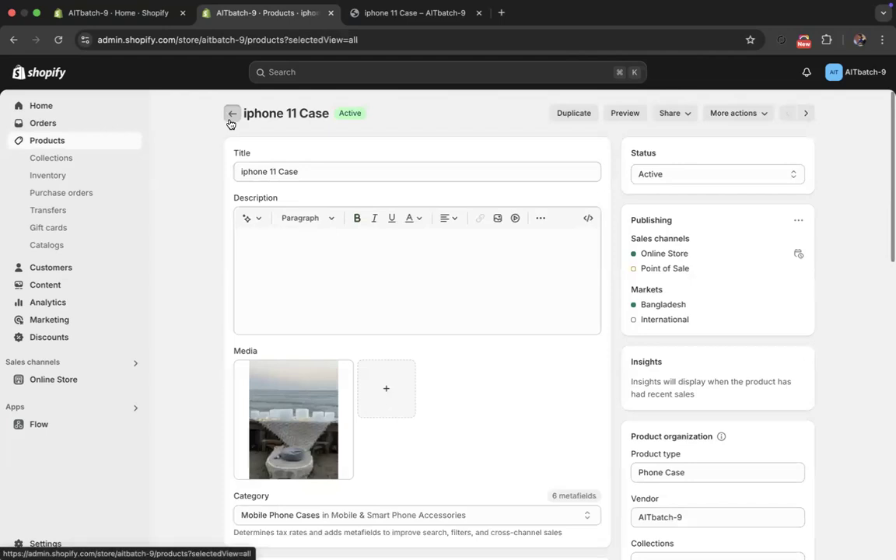
click(859, 114)
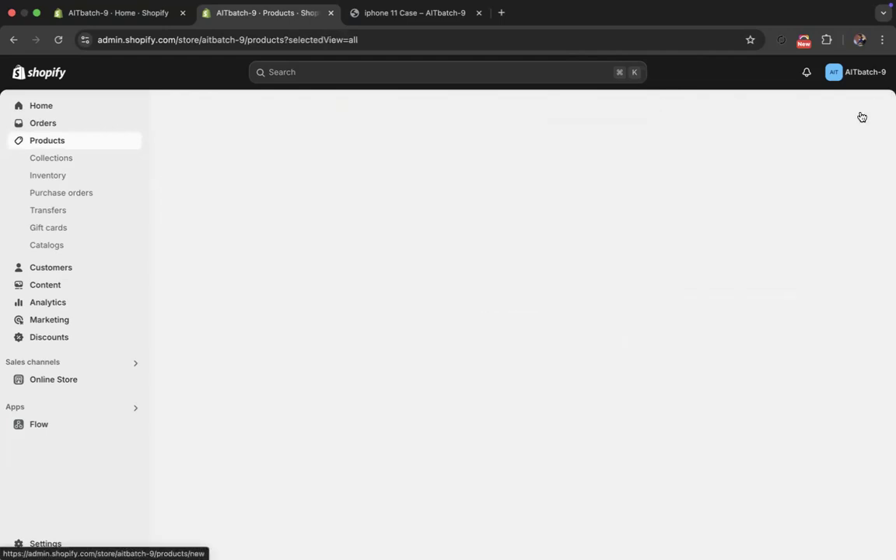
- Search Google Images for macbook in a new browser tab and preview the refurbished 13.3-inch MacBook Pro picture
key(super+t)
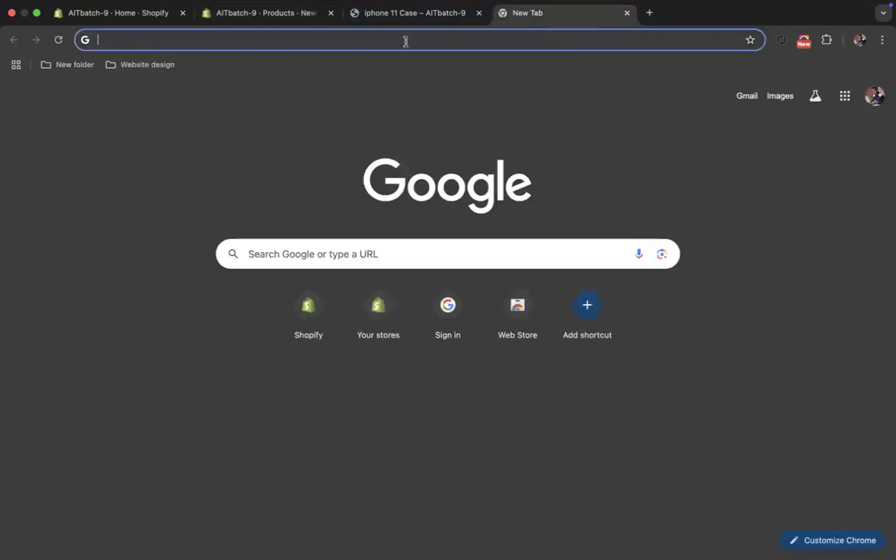
text(macbook)
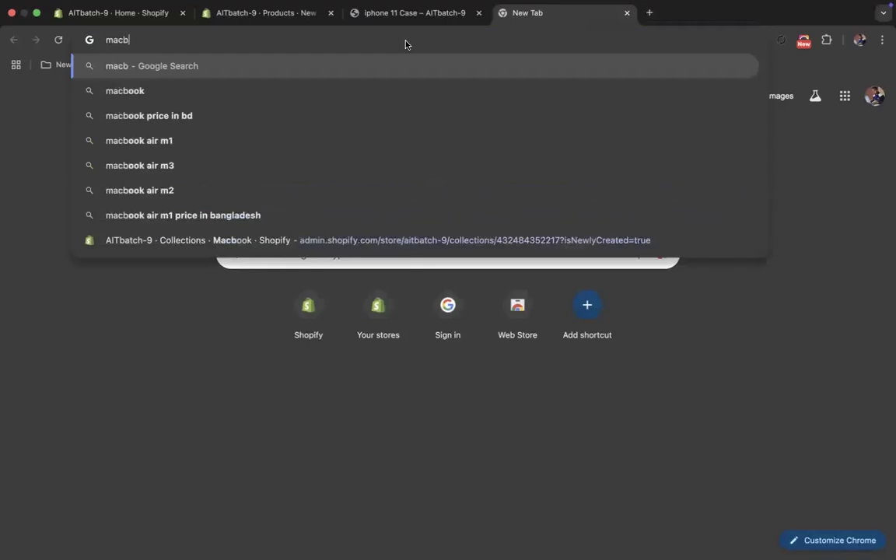
key(Return)
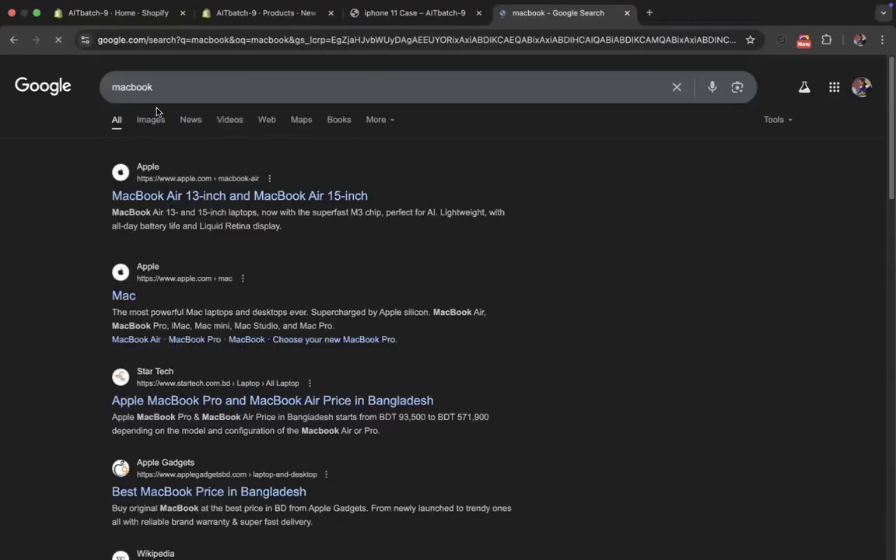
click(144, 118)
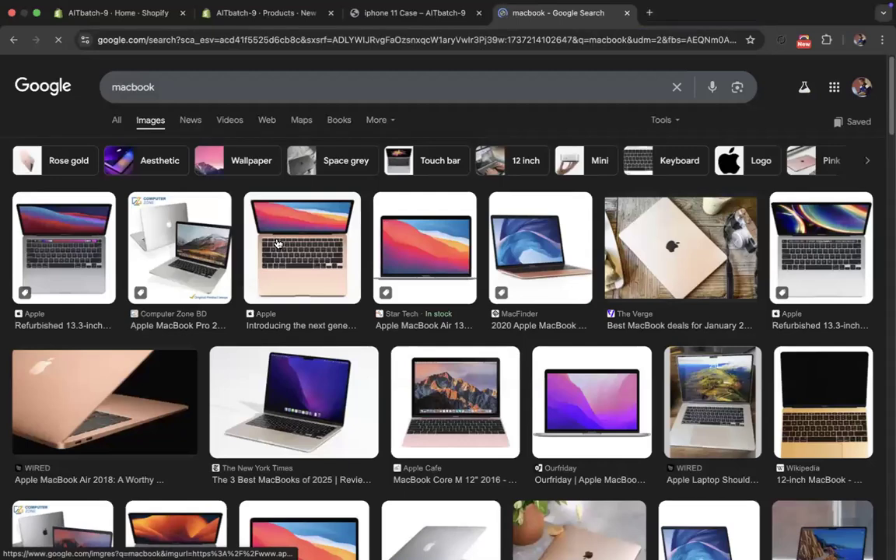
click(263, 257)
click(47, 236)
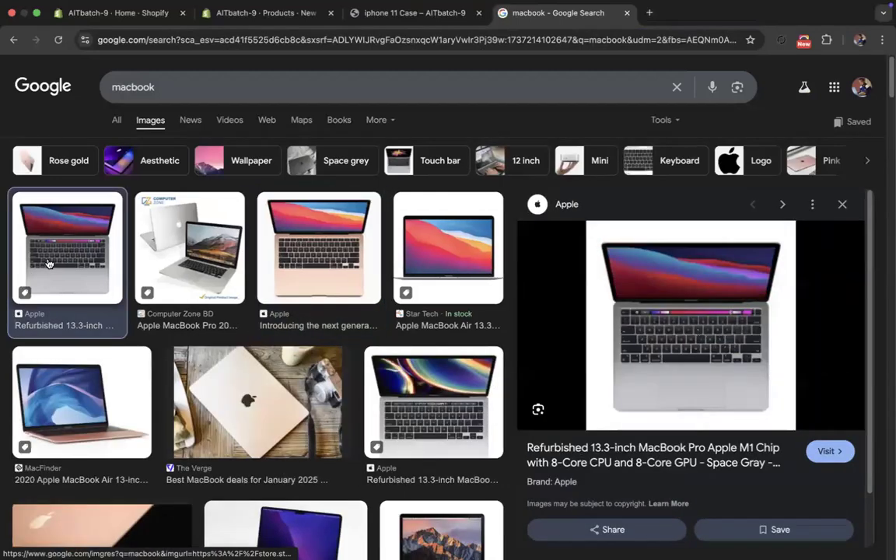
- Copy the previewed MacBook Pro image and save it to Downloads as refurb-mbp13-space-m1-2020
right_click(702, 291)
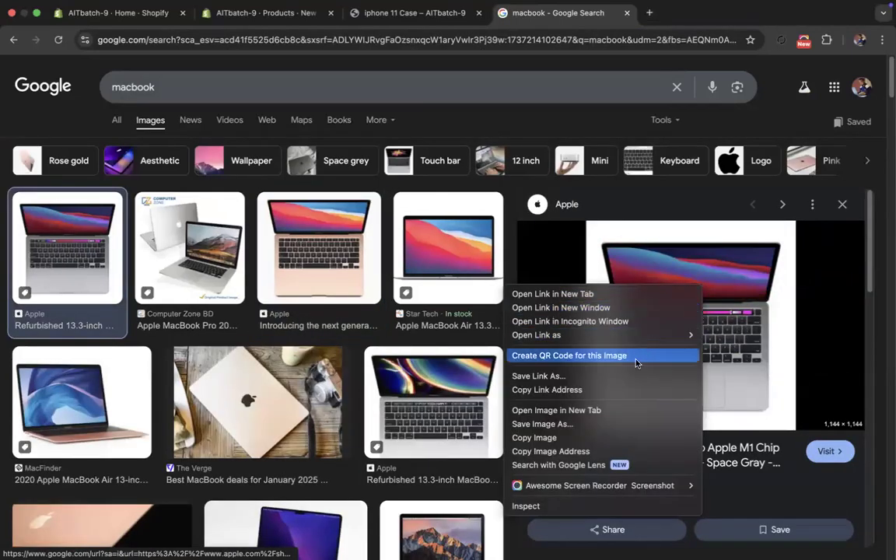
click(569, 439)
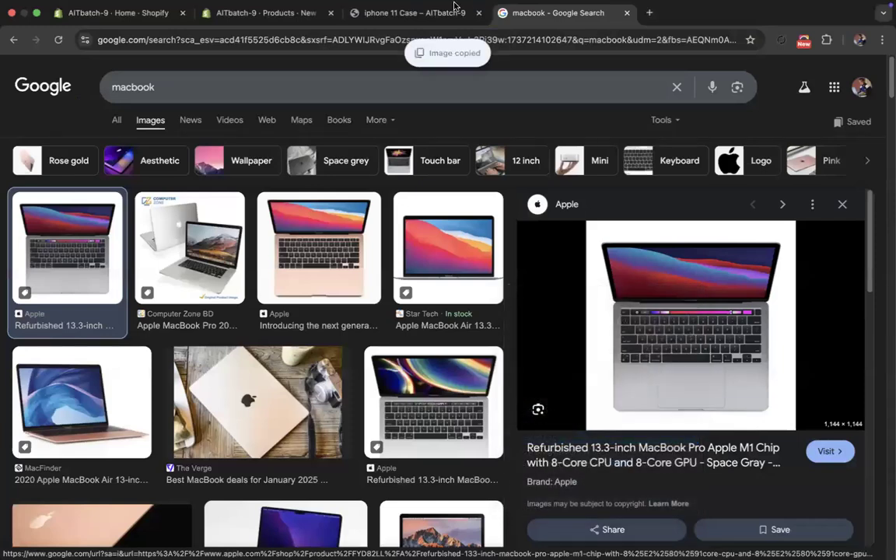
right_click(645, 319)
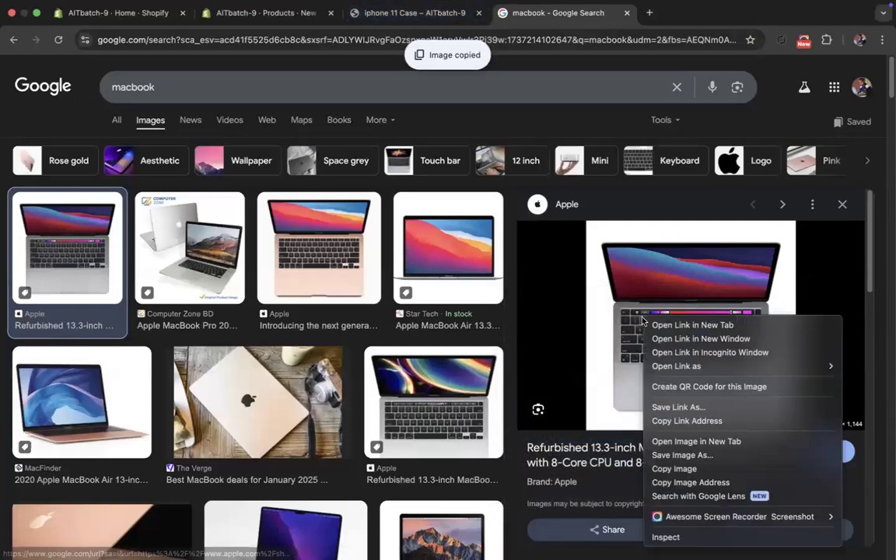
click(680, 457)
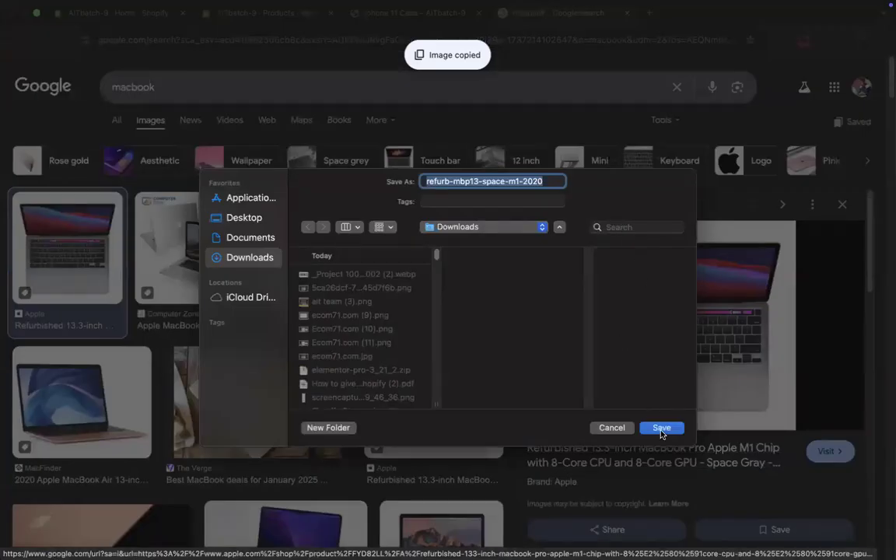
click(661, 428)
- Return to the new Shopify product and upload the downloaded refurb-mbp13-space-m1-2020.jpeg as its media
click(261, 23)
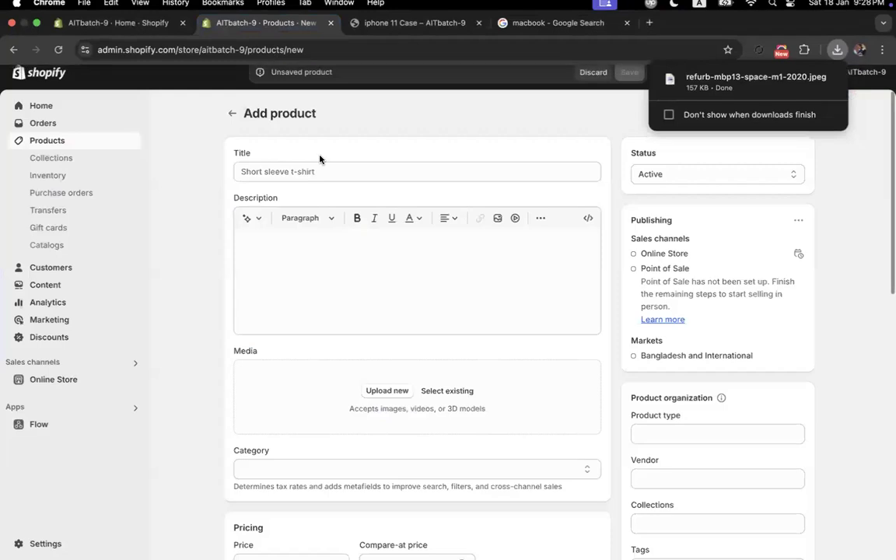
drag(750, 78, 325, 393)
click(330, 278)
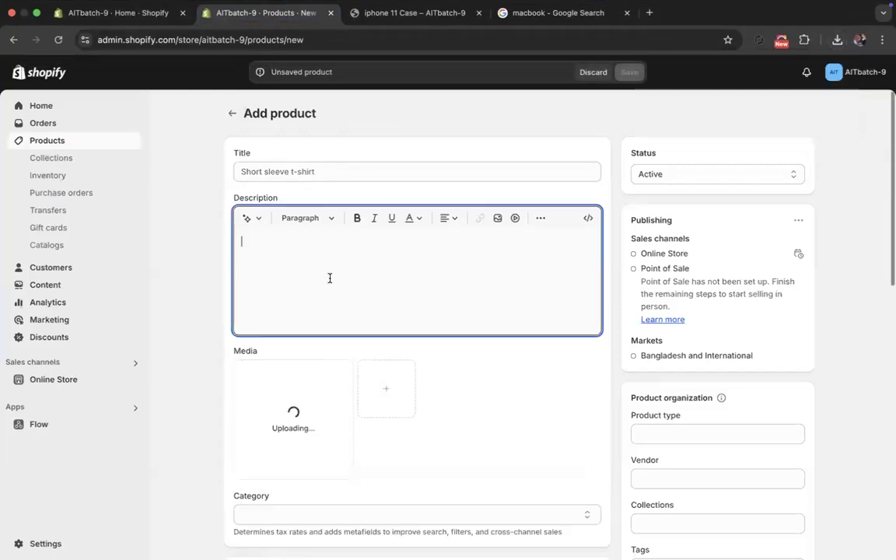
- Title the new product Macbook Air 2020
click(315, 172)
text(M)
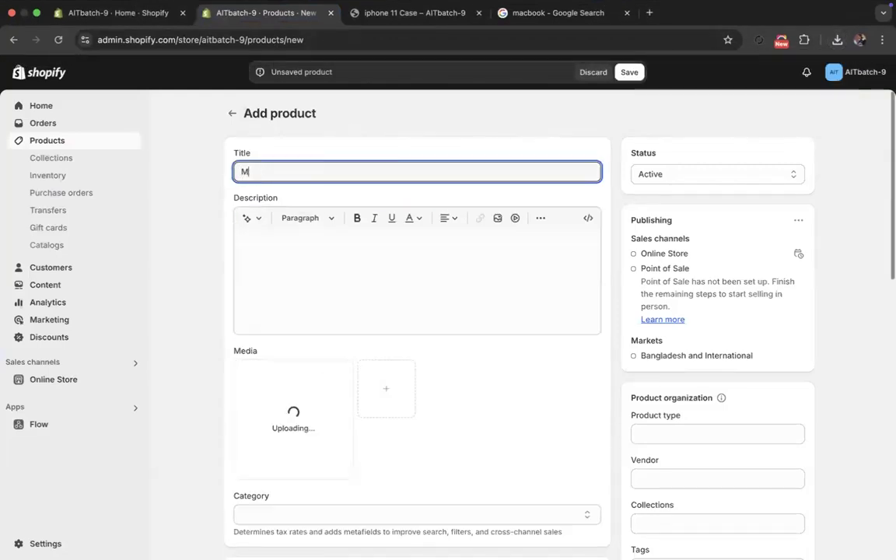
text(acbook Air 2020)
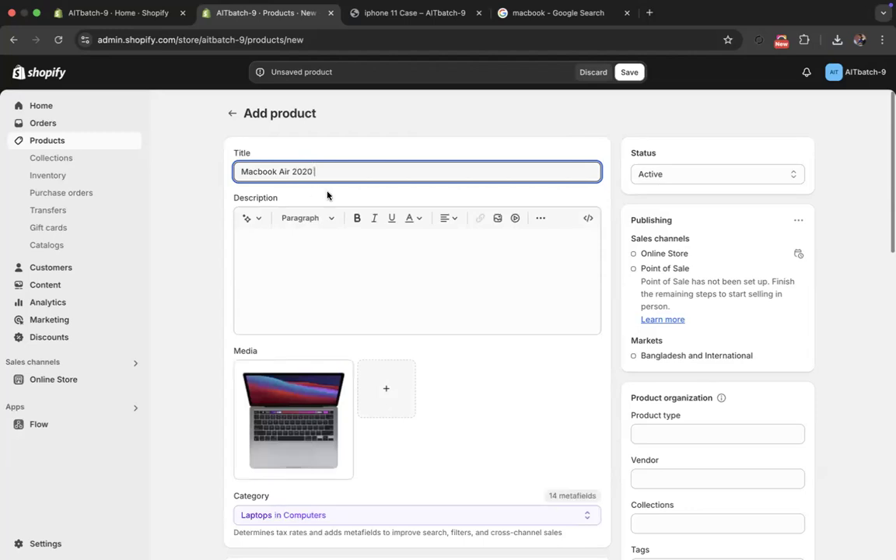
- Add Macbook as a new vendor and assign it to the product
scroll(334, 224, down, 5)
scroll(330, 310, up, 1)
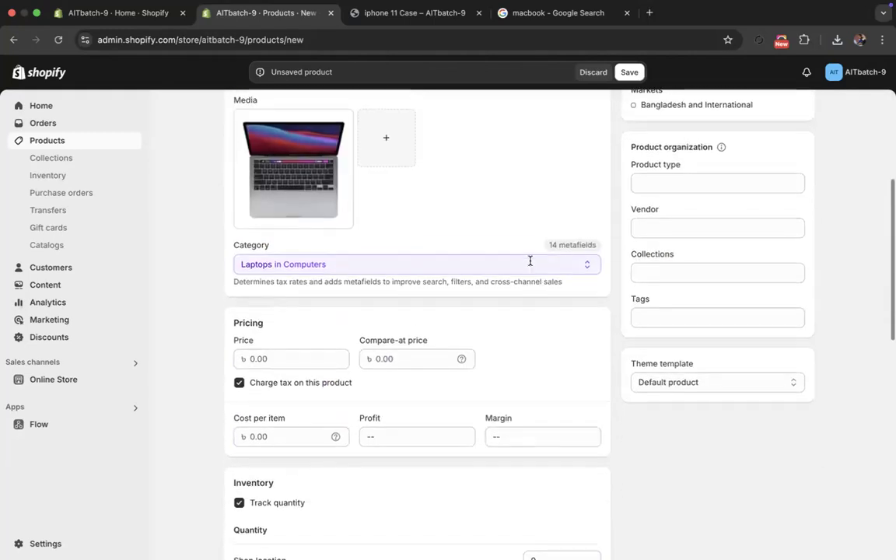
click(700, 229)
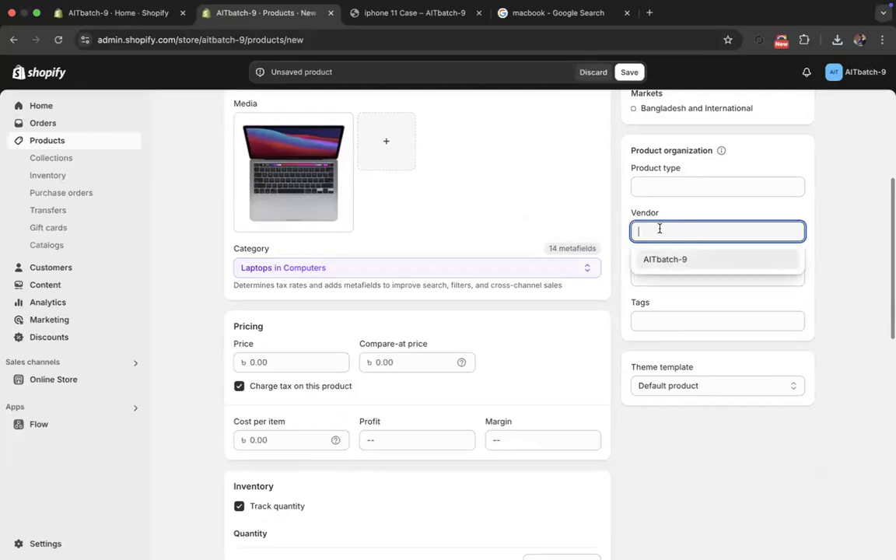
text(Macbook)
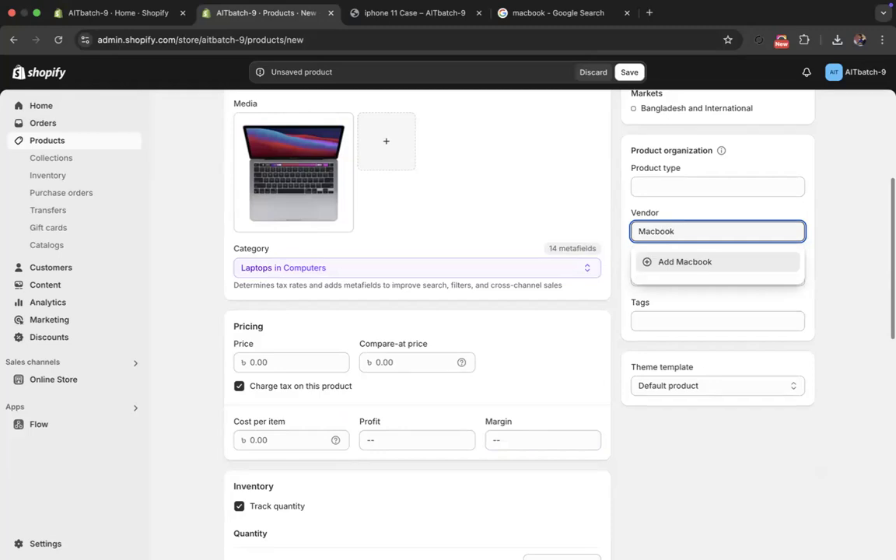
click(683, 262)
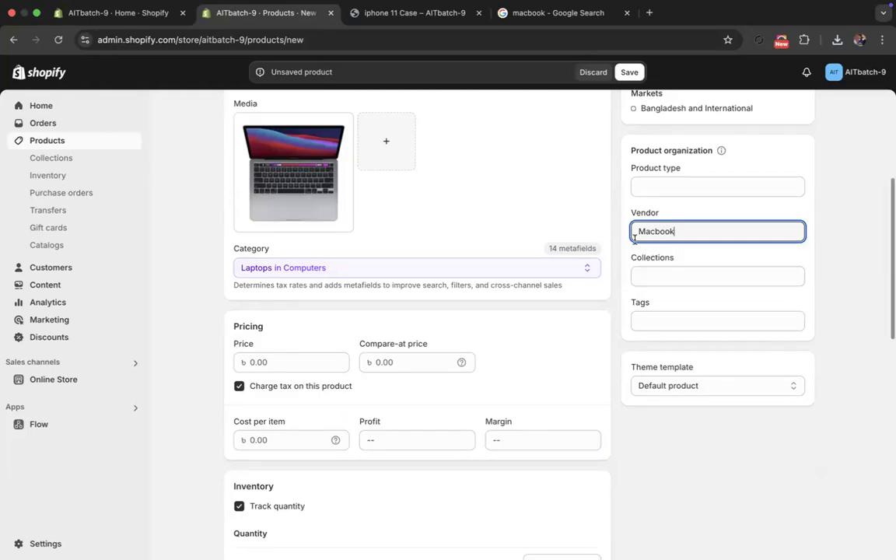
- Set the Macbook Air 2020 product's price to 100,000.00
scroll(380, 355, down, 1)
click(302, 339)
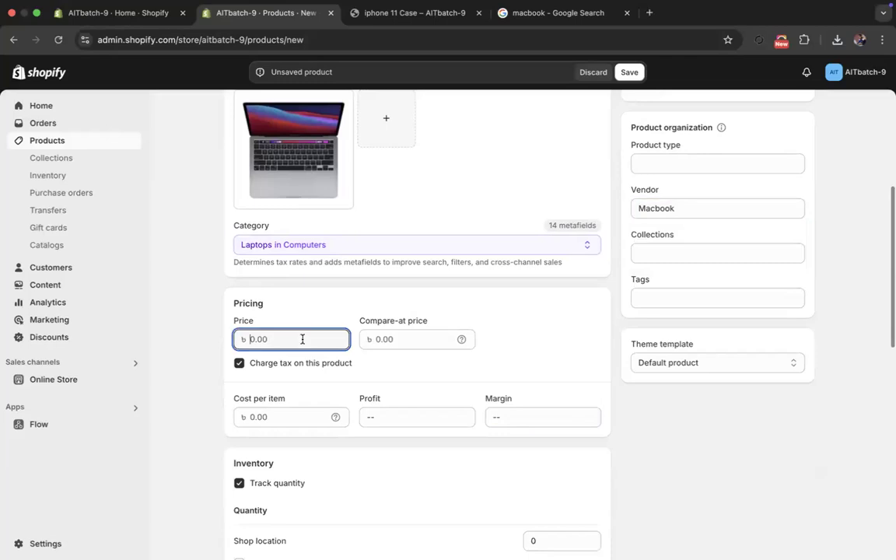
text(100,000.00)
click(217, 392)
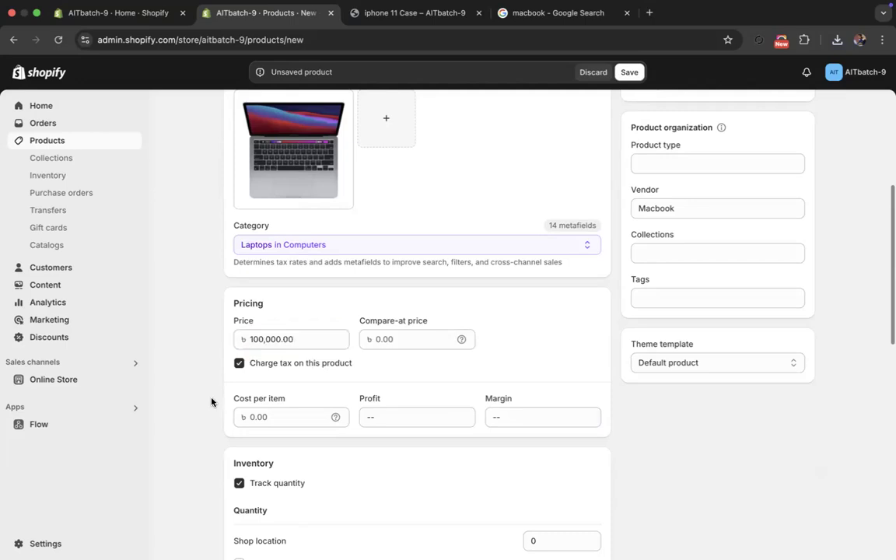
scroll(342, 361, down, 1)
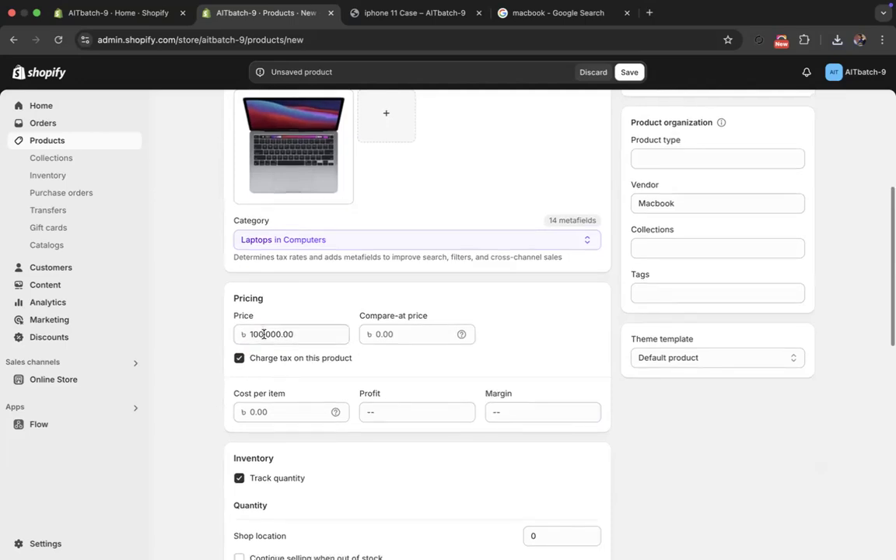
double_click(264, 333)
click(318, 387)
- Set the product's inventory quantity at Shop location to 100
scroll(316, 394, down, 5)
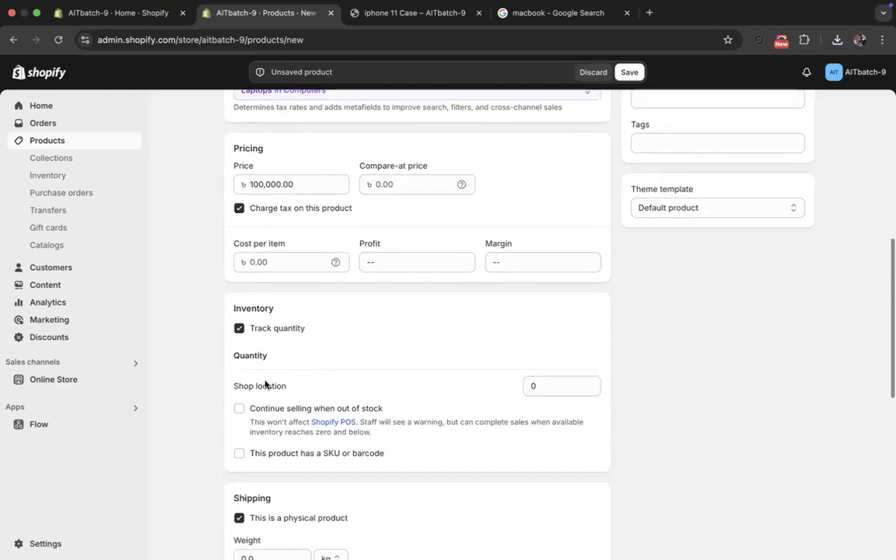
double_click(552, 386)
text(100)
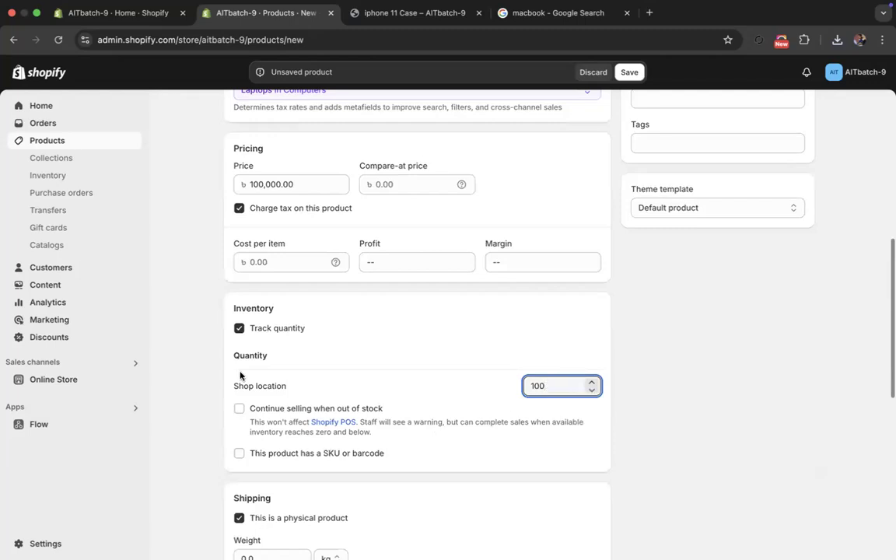
- Set the product's cost per item to 90,000.00
click(288, 264)
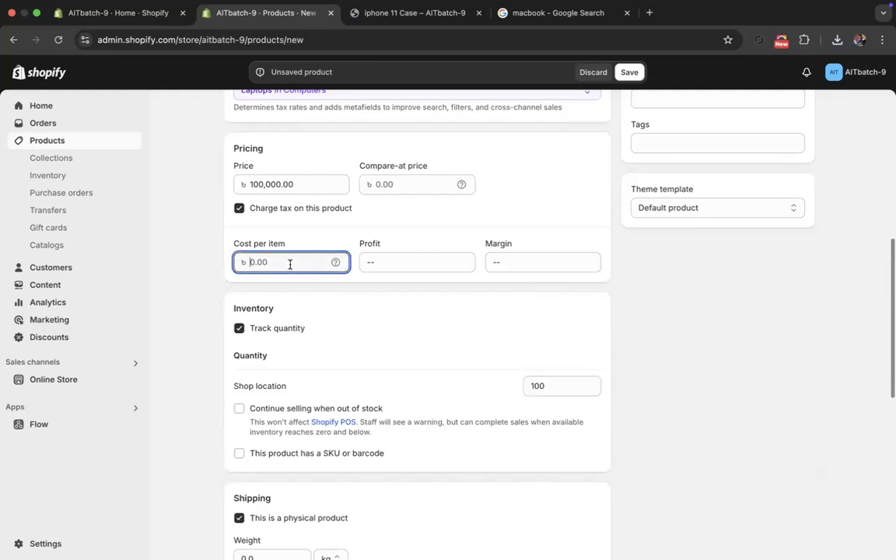
text(90000)
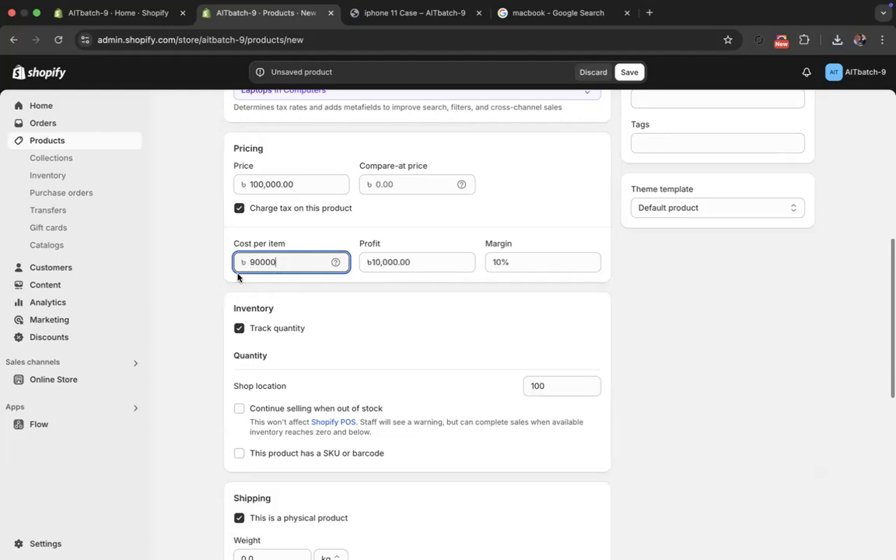
click(245, 293)
scroll(585, 403, down, 10)
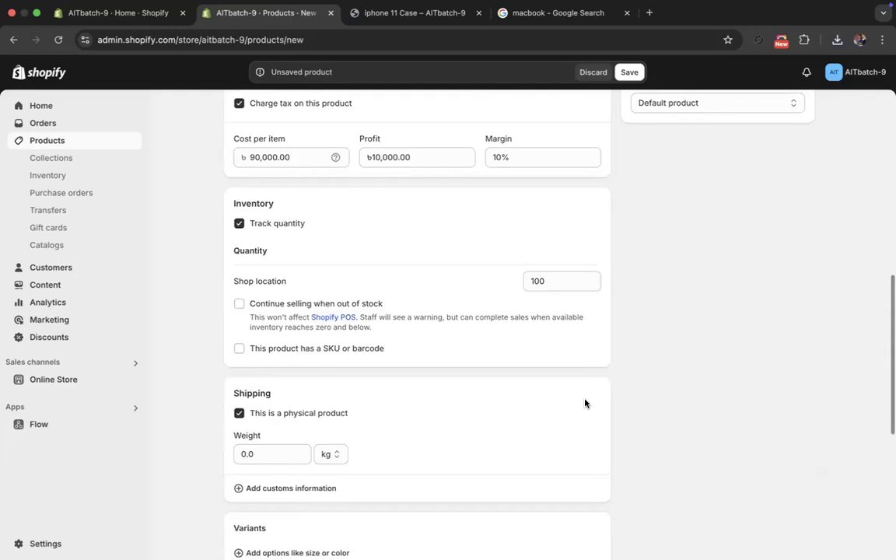
scroll(468, 358, up, 6)
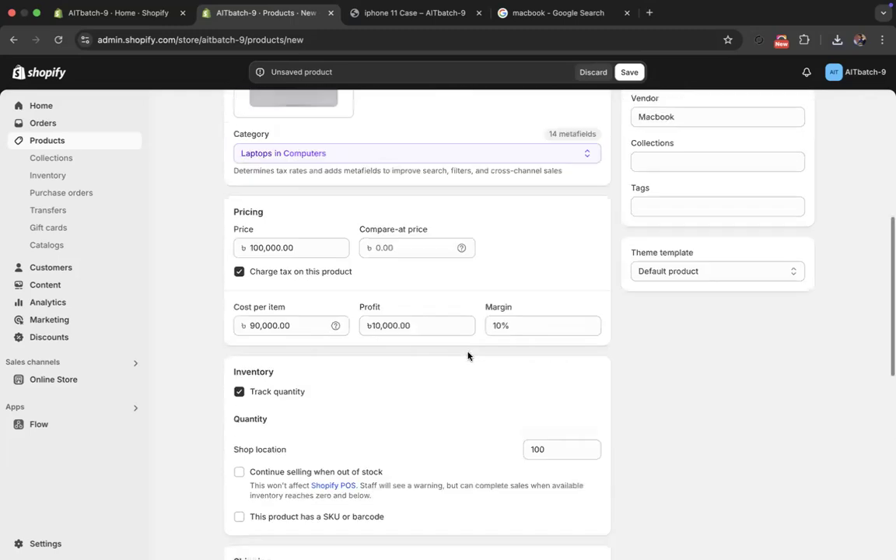
- Add a Color variant option with the values Gray, Gold and Black
scroll(416, 374, down, 4)
click(323, 370)
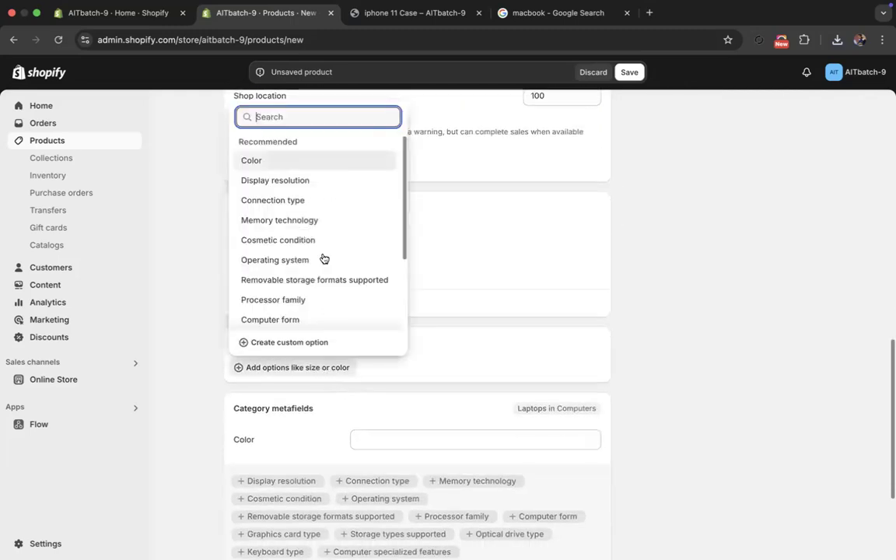
click(284, 162)
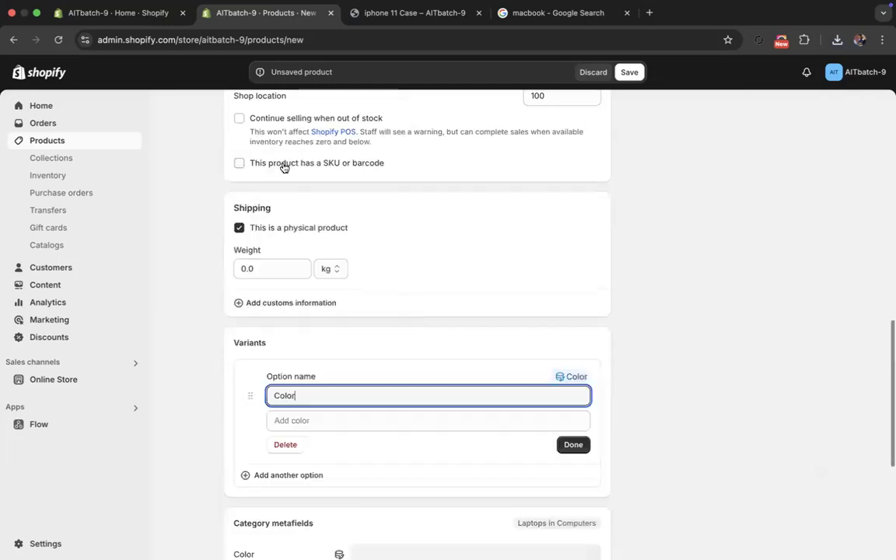
click(311, 420)
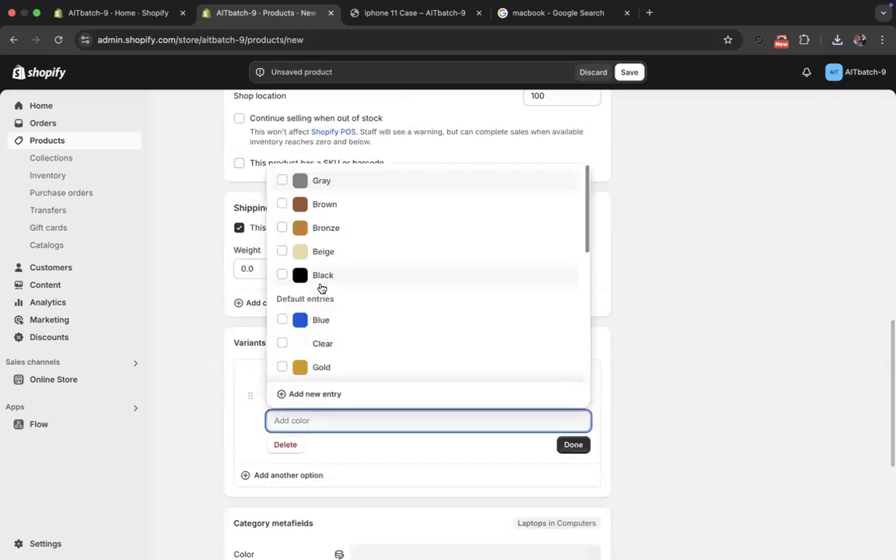
click(315, 181)
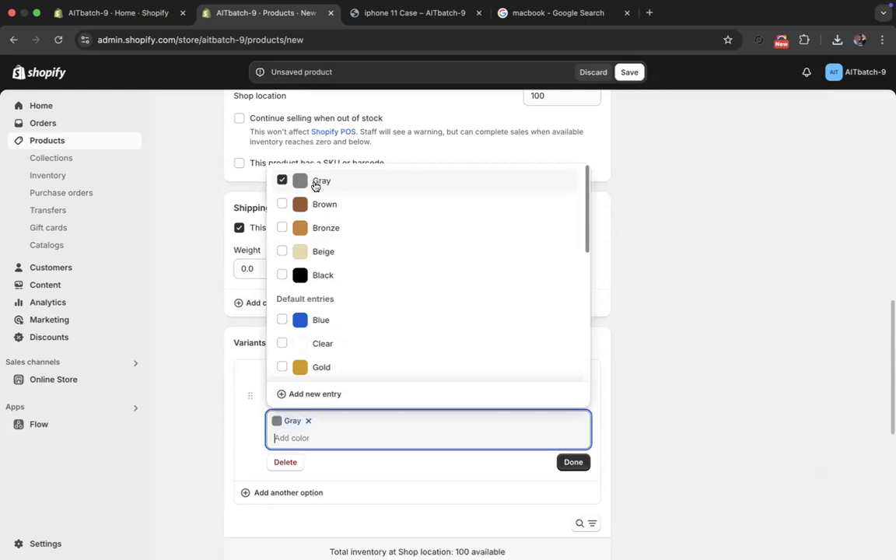
scroll(320, 350, down, 1)
click(311, 342)
scroll(311, 342, down, 5)
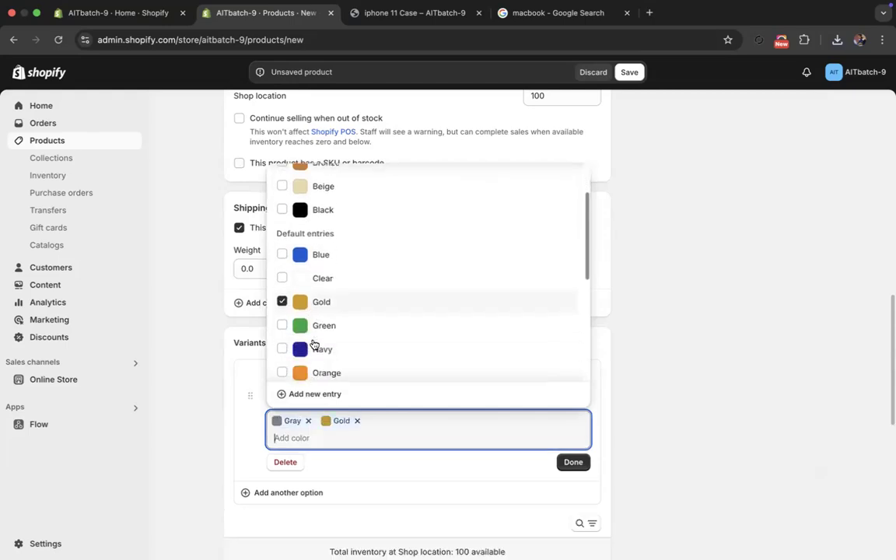
scroll(319, 334, up, 6)
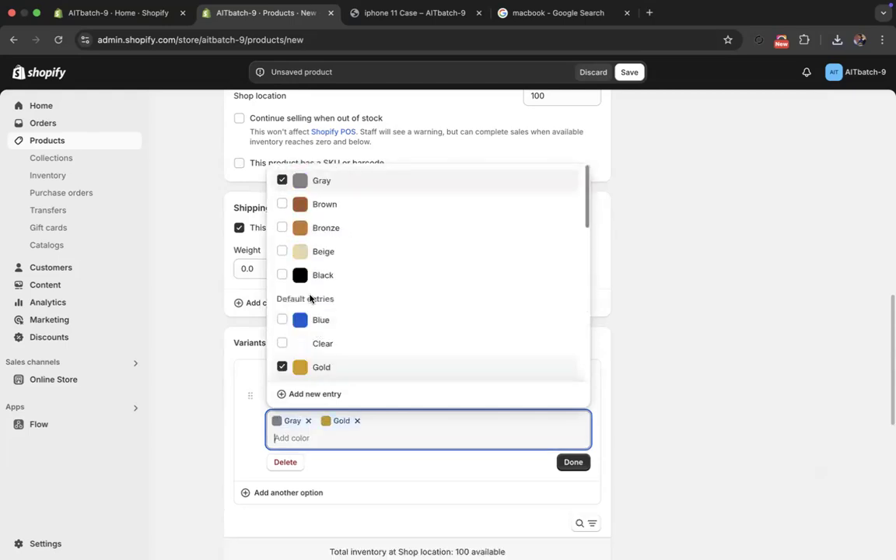
click(326, 276)
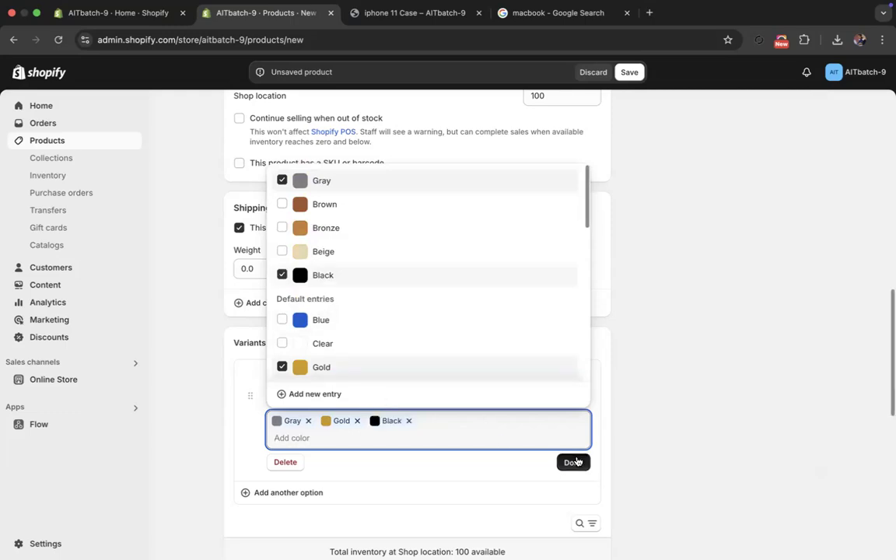
click(573, 462)
- Set the available stock of the Gold and Black variants to 100 each and save the product
scroll(413, 434, down, 3)
click(561, 410)
double_click(562, 410)
text(100)
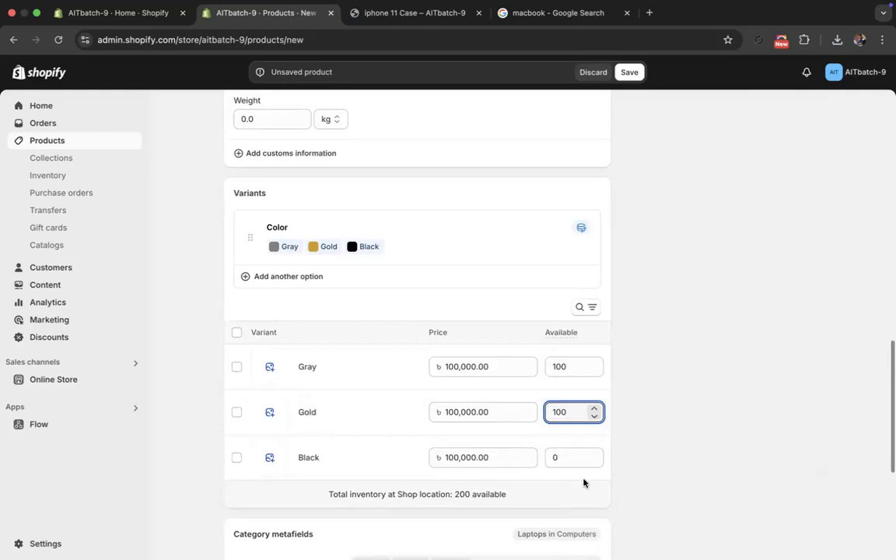
double_click(568, 458)
text(100)
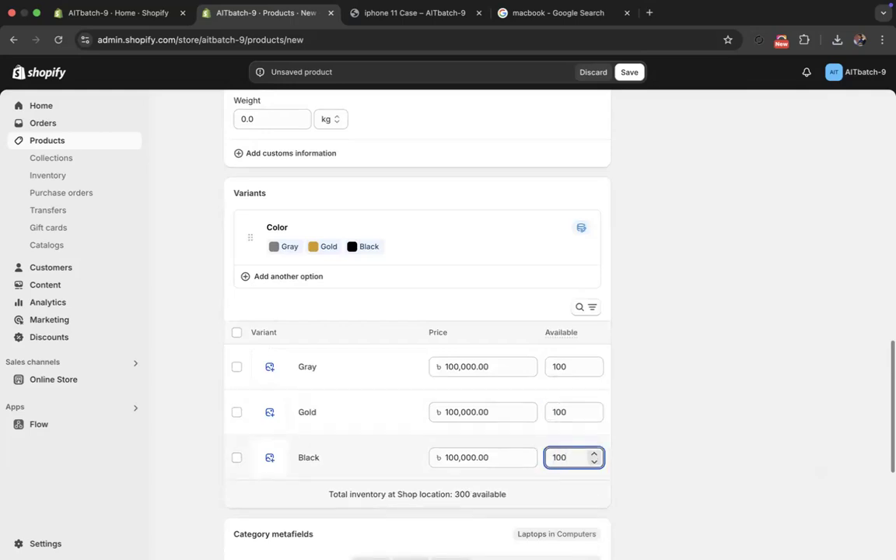
click(630, 72)
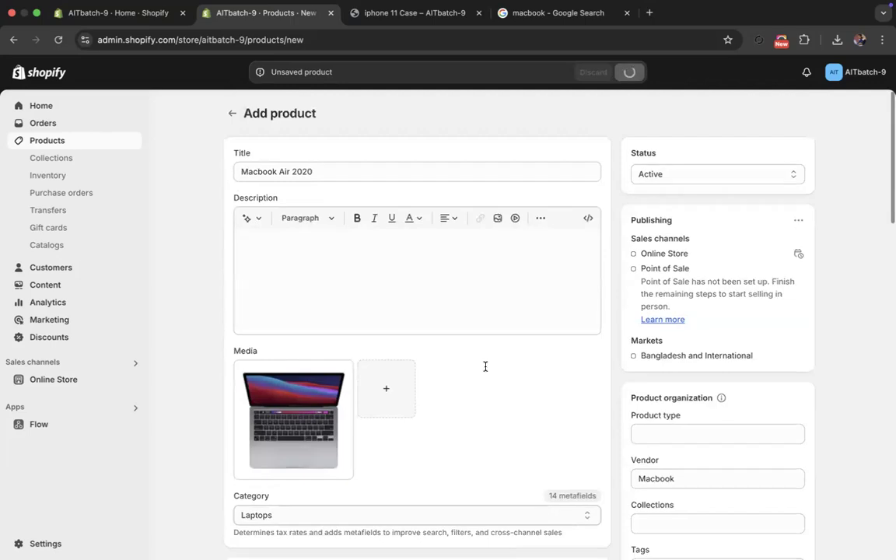
- Review the saved Macbook Air 2020 product, checking its vendor entry
scroll(485, 338, down, 3)
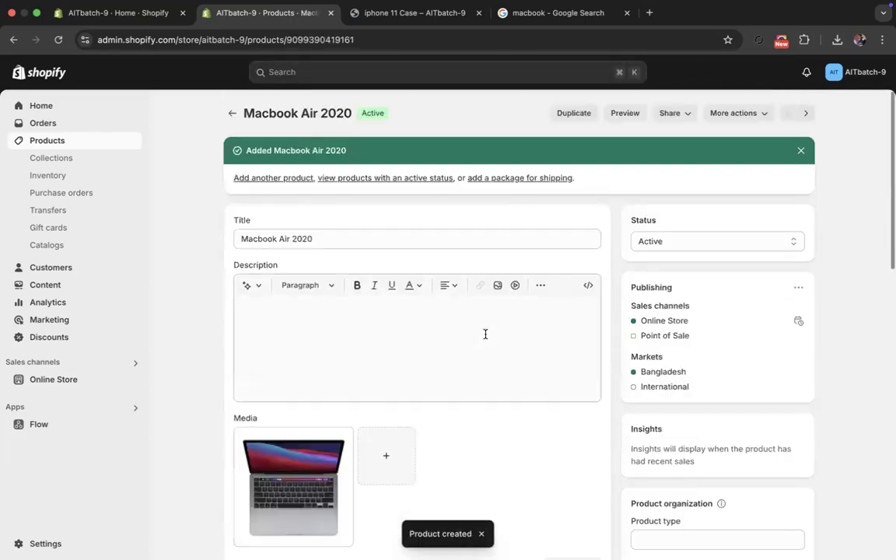
scroll(400, 359, down, 7)
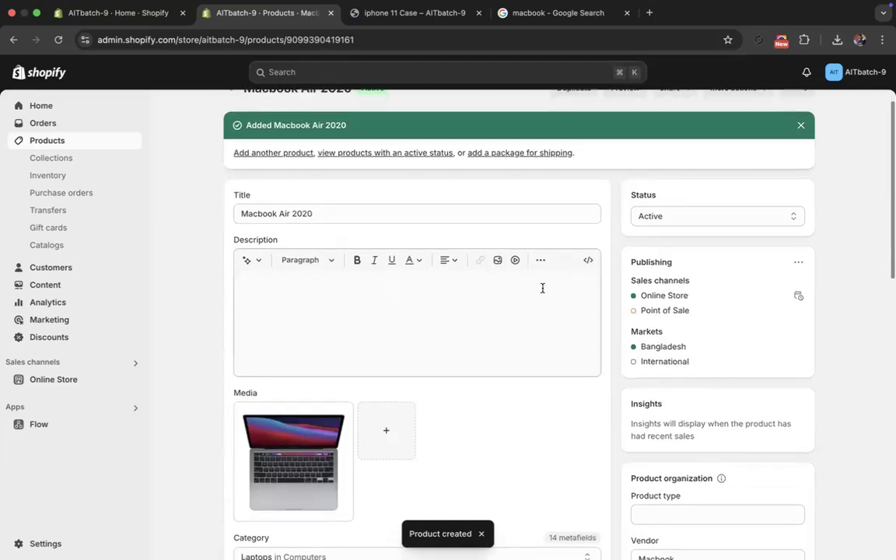
scroll(588, 269, up, 2)
scroll(634, 246, up, 2)
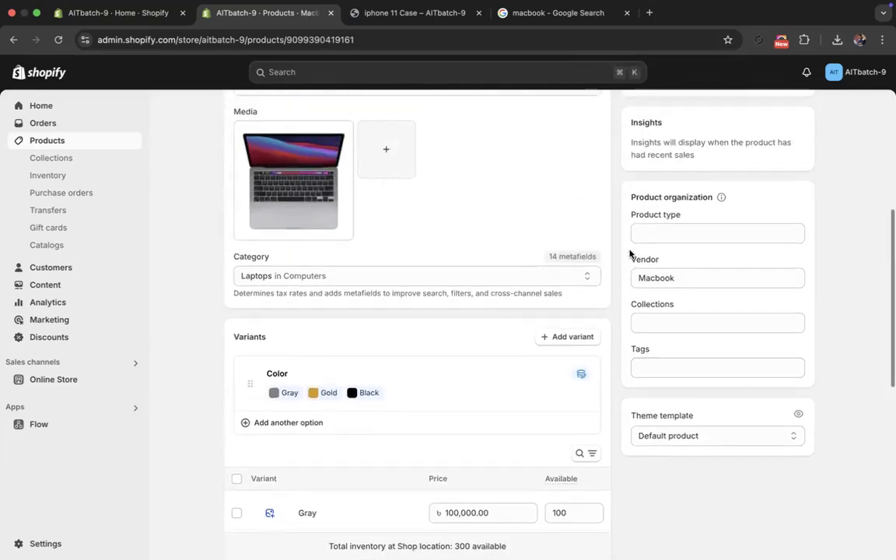
drag(635, 277, 672, 279)
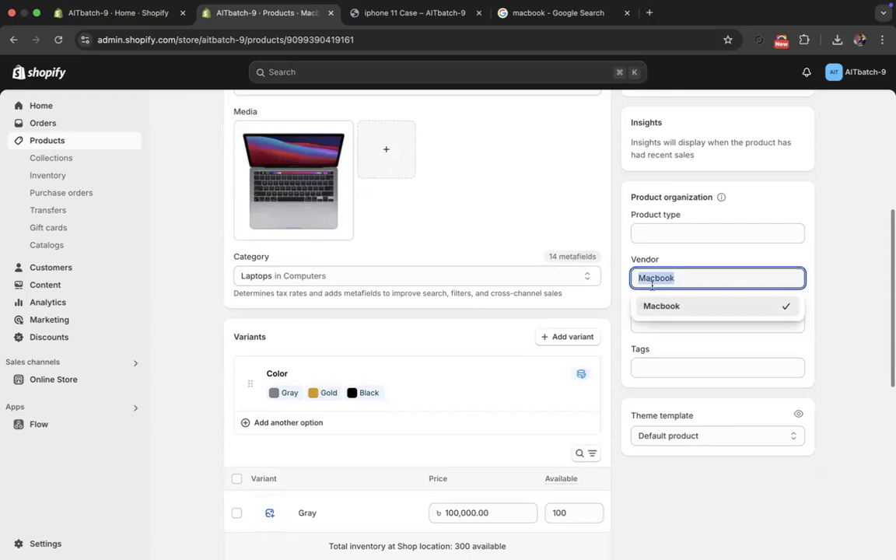
click(626, 292)
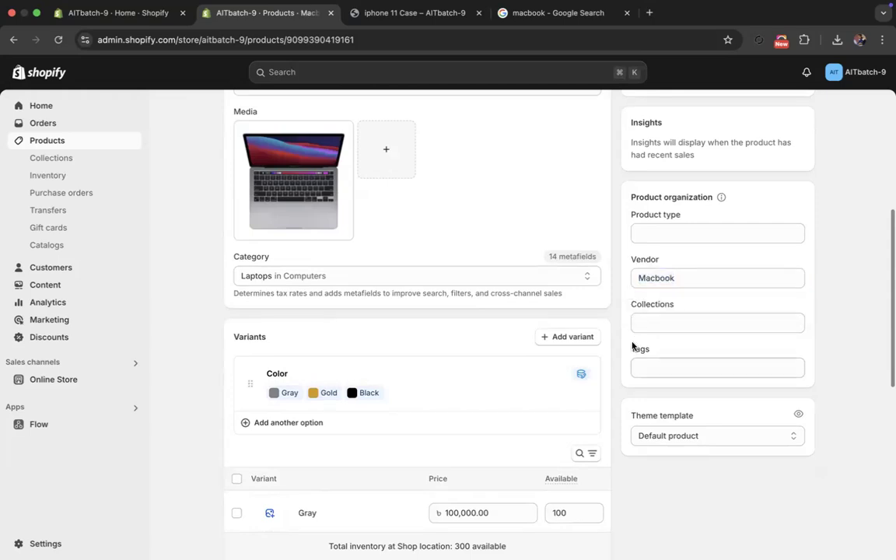
- Open the Macbook collection and check its vendor condition and product list
click(54, 159)
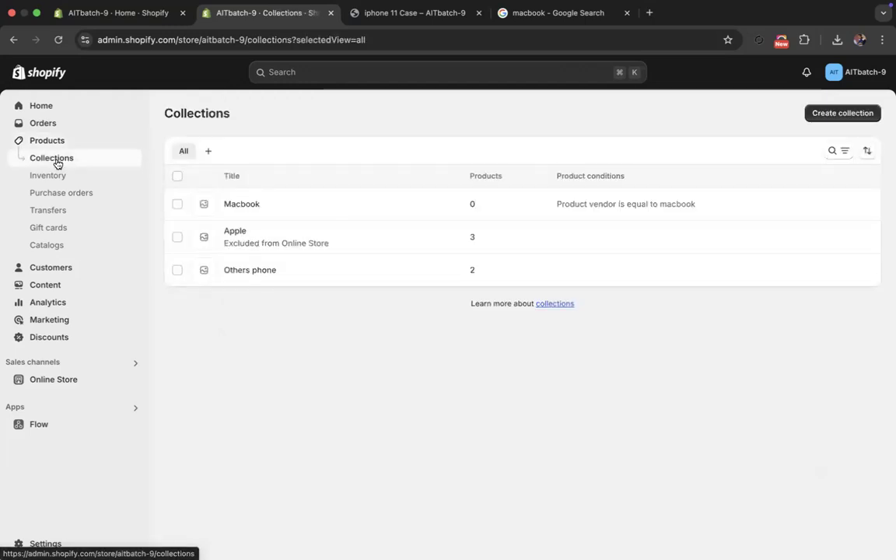
click(236, 205)
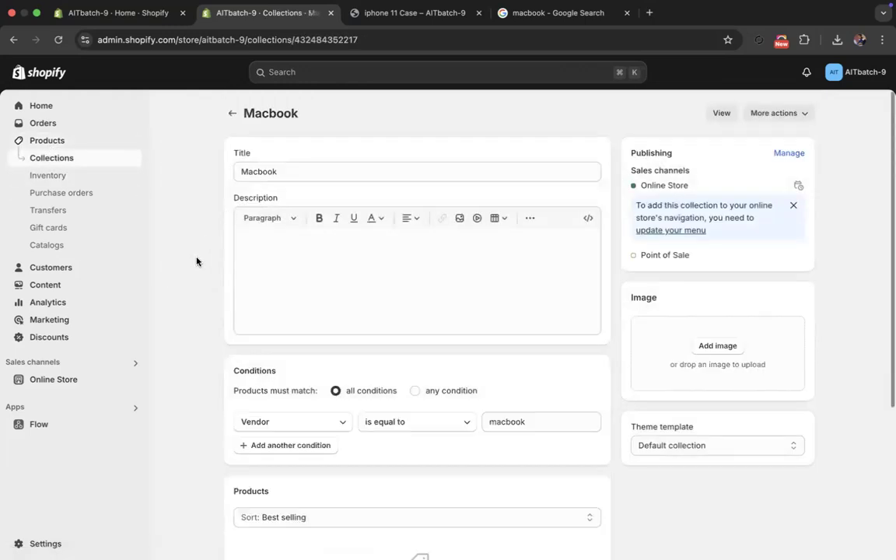
scroll(195, 265, down, 5)
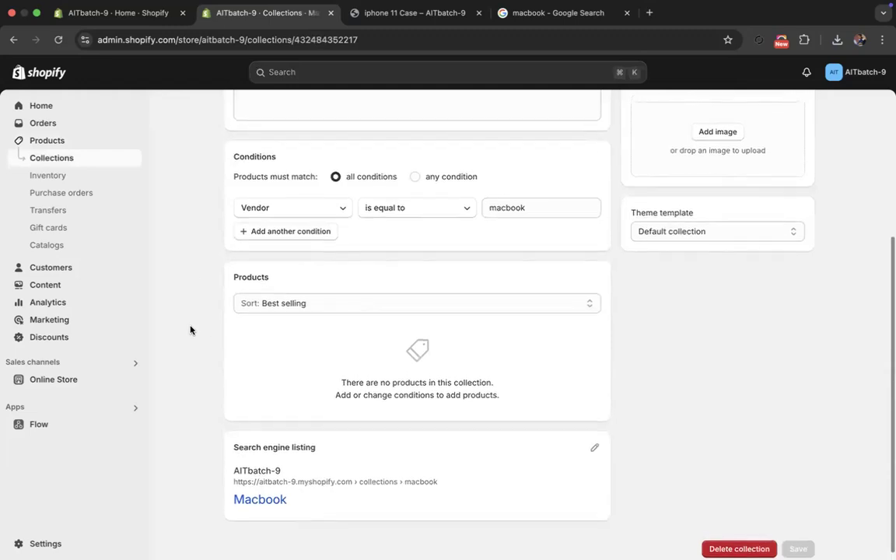
scroll(201, 311, up, 3)
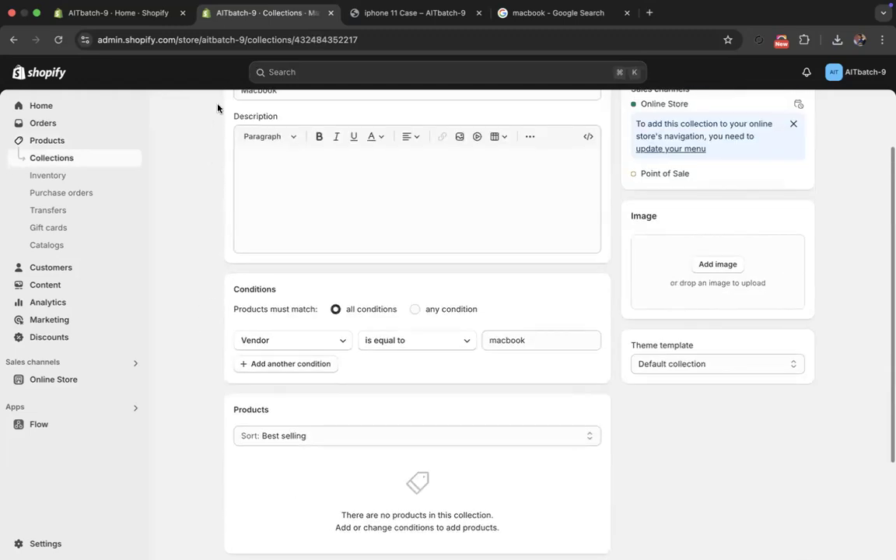
scroll(195, 133, up, 2)
- Open the Macbook Air 2020 product from the product list and recheck its vendor and variants
click(52, 158)
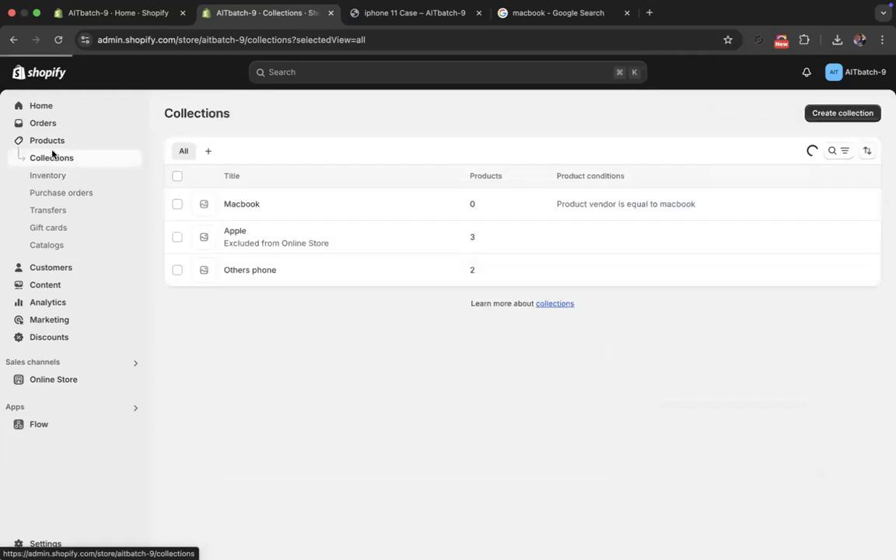
click(52, 142)
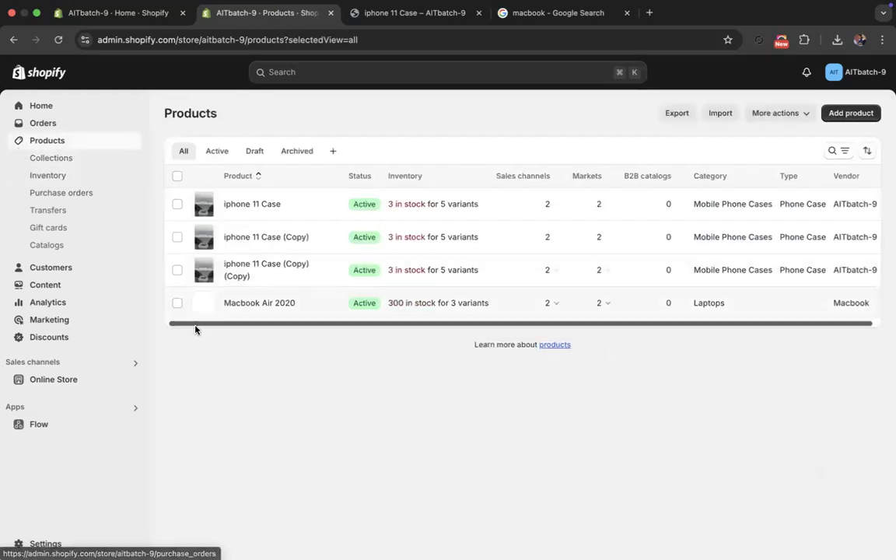
click(244, 303)
scroll(234, 308, down, 3)
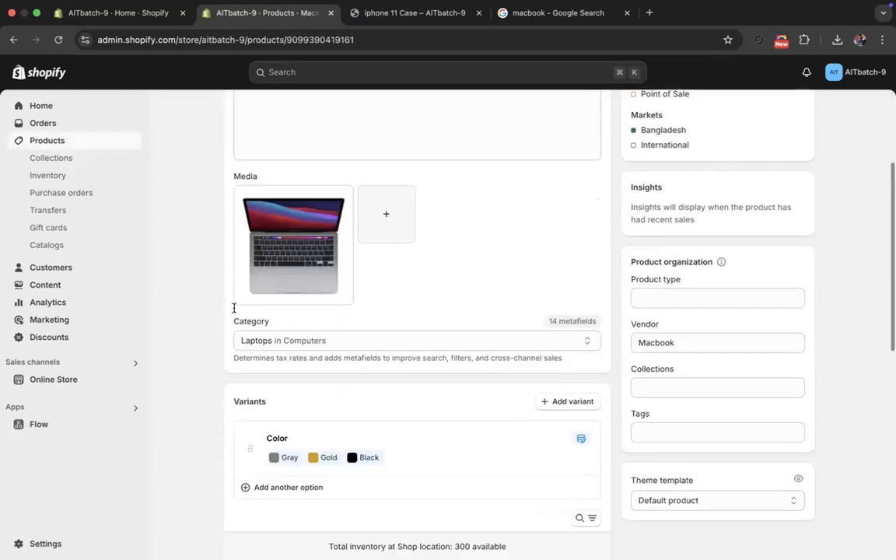
scroll(225, 309, down, 1)
scroll(210, 307, up, 5)
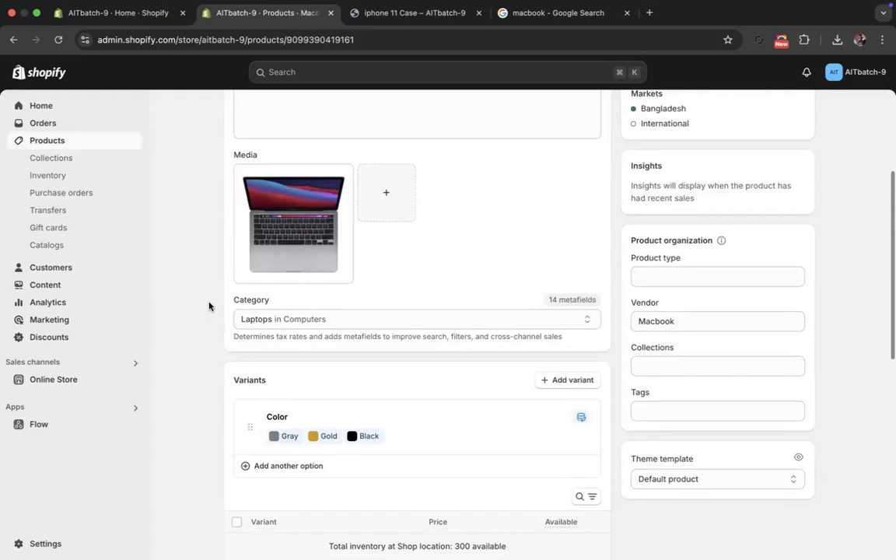
- Return to the collections list and reopen the Macbook collection to check which products it includes
click(232, 113)
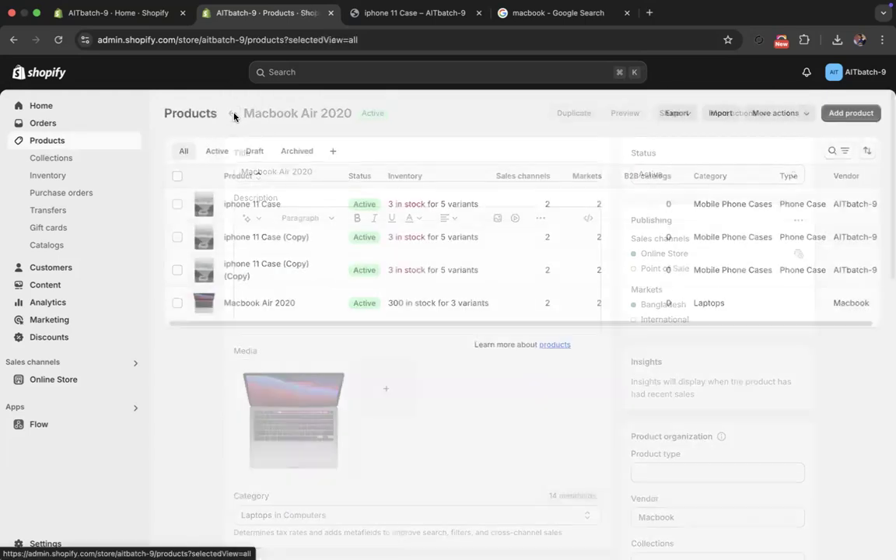
click(61, 159)
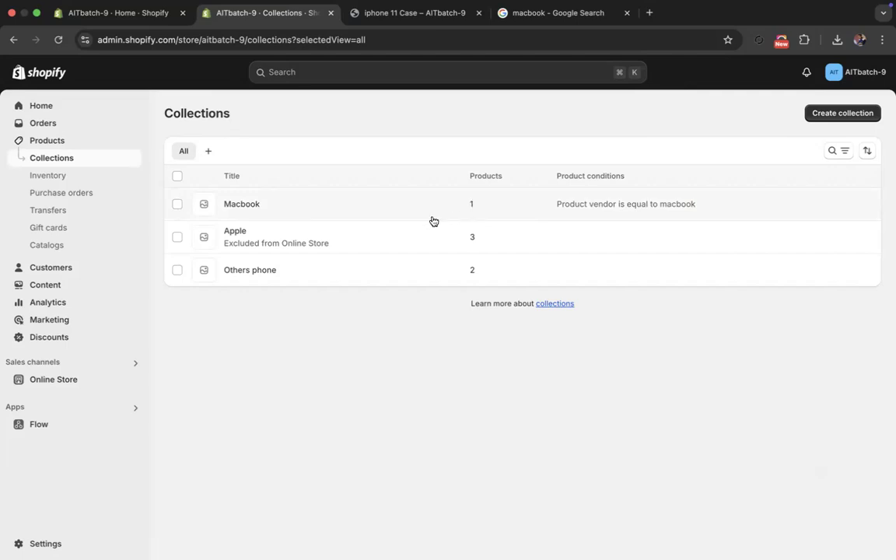
click(244, 206)
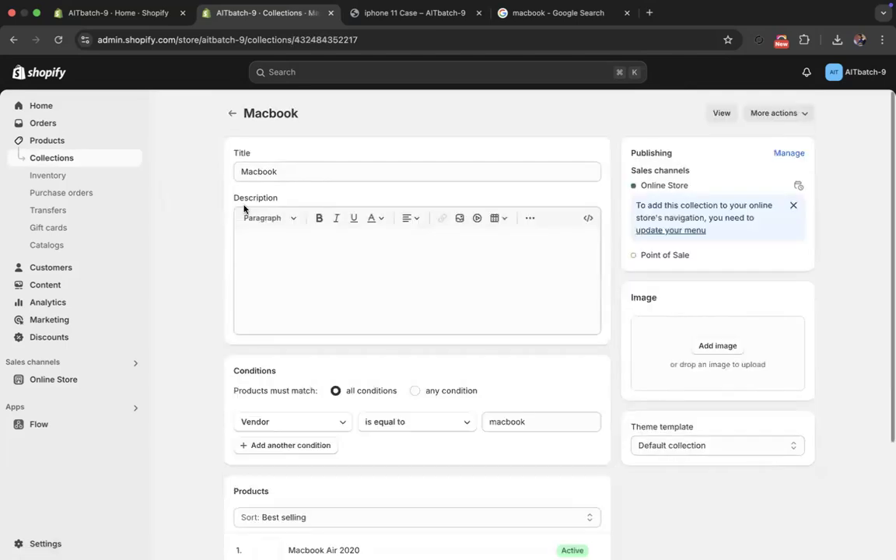
- Check the product listed in the Macbook collection and the value of its vendor condition
scroll(239, 222, down, 3)
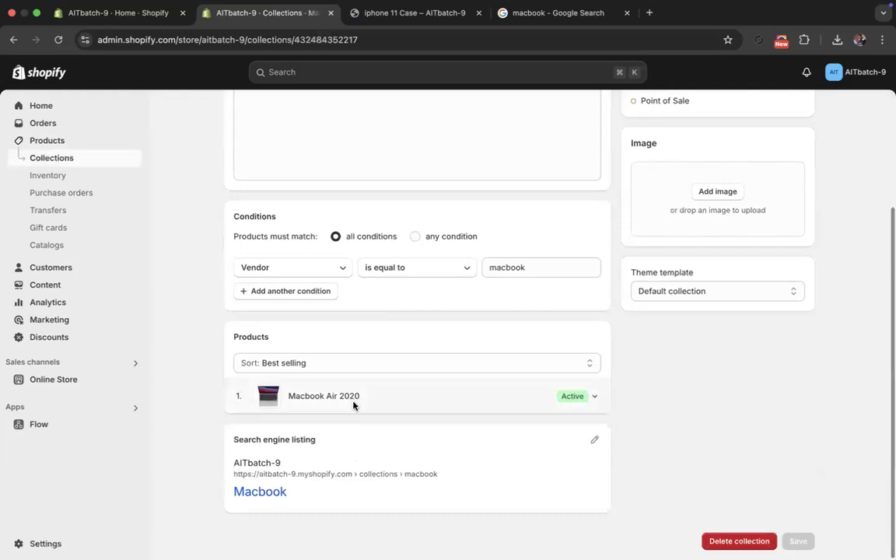
click(595, 400)
click(595, 401)
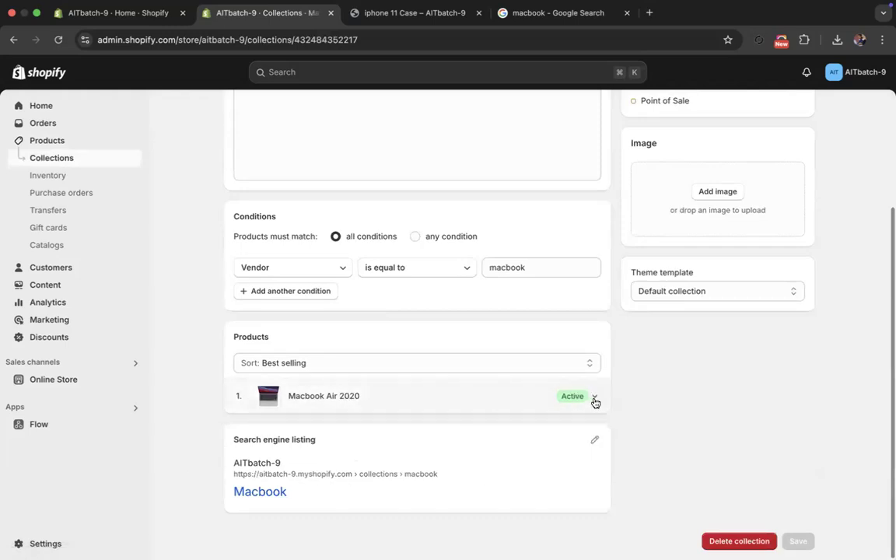
click(526, 268)
drag(530, 267, 484, 265)
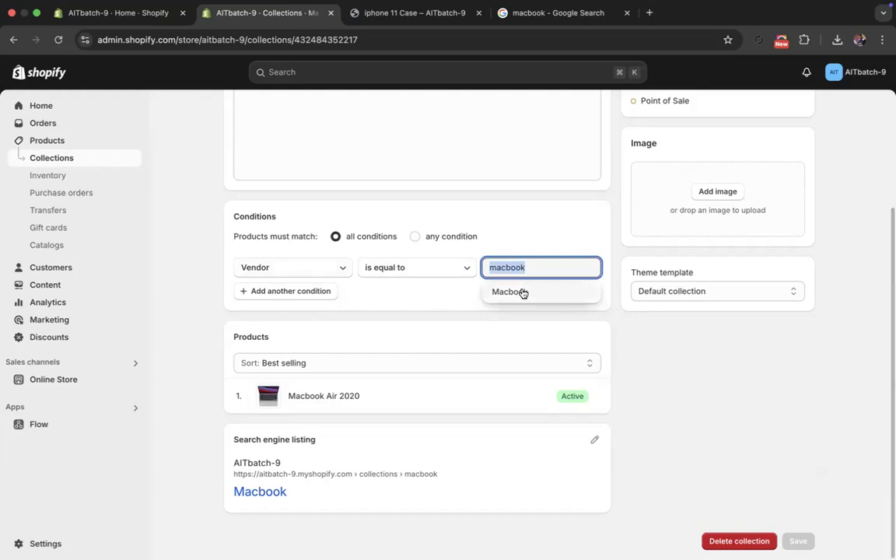
- Change the Macbook collection's condition to Tag is equal to macbook and save the collection
click(294, 269)
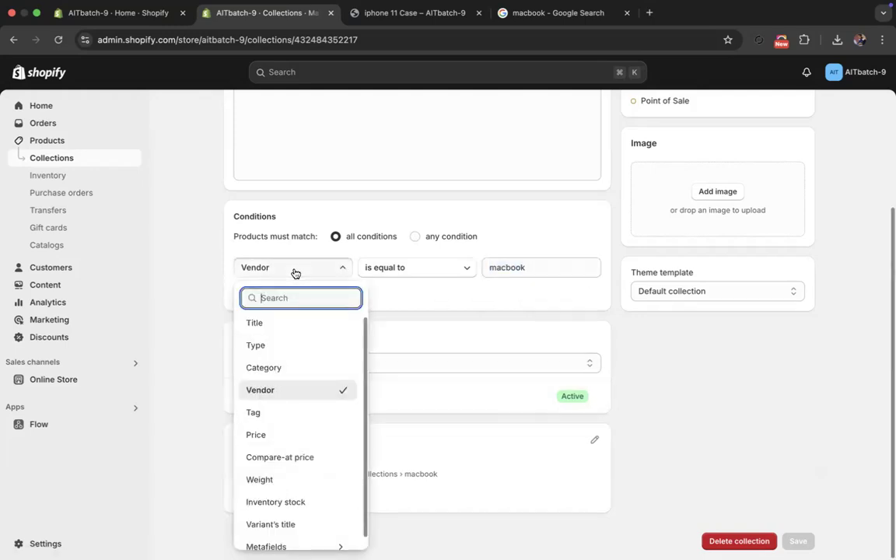
click(277, 415)
click(511, 267)
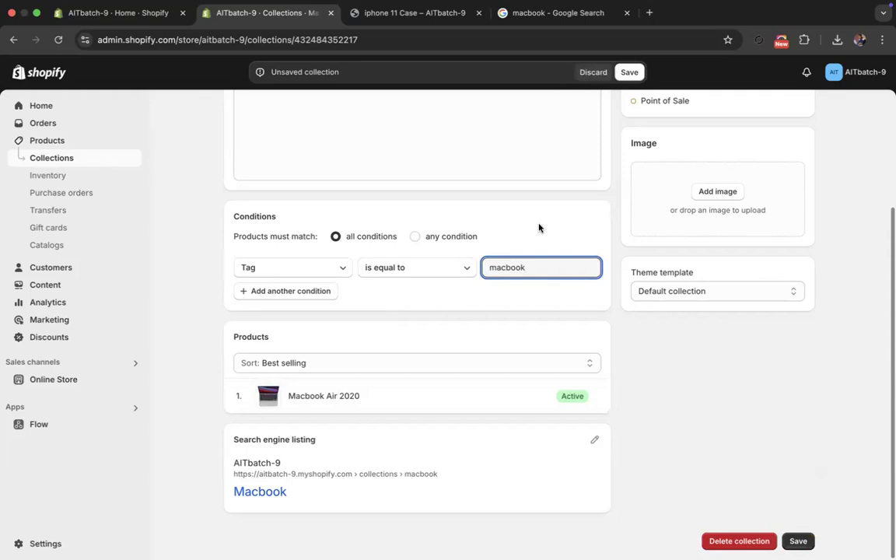
click(631, 73)
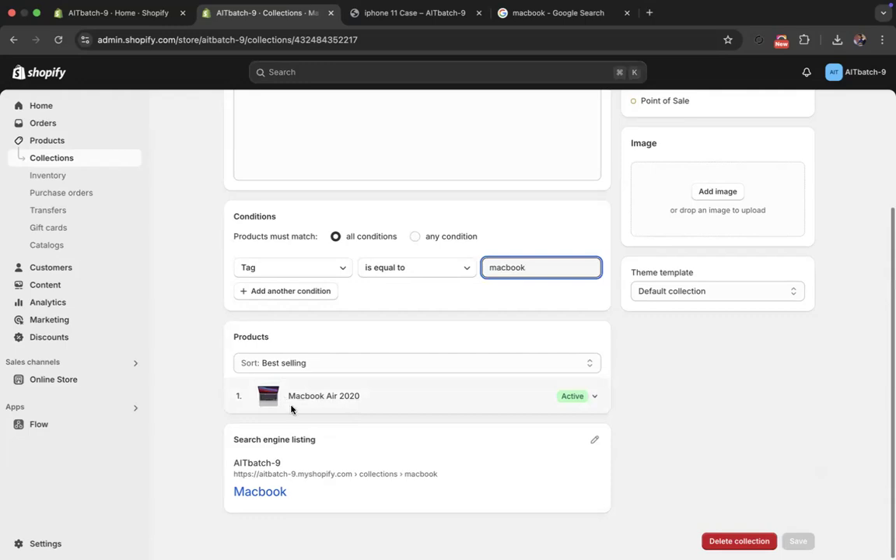
- Open the Macbook Air 2020 product from the product list and go to its product organization fields
scroll(234, 373, up, 2)
click(63, 143)
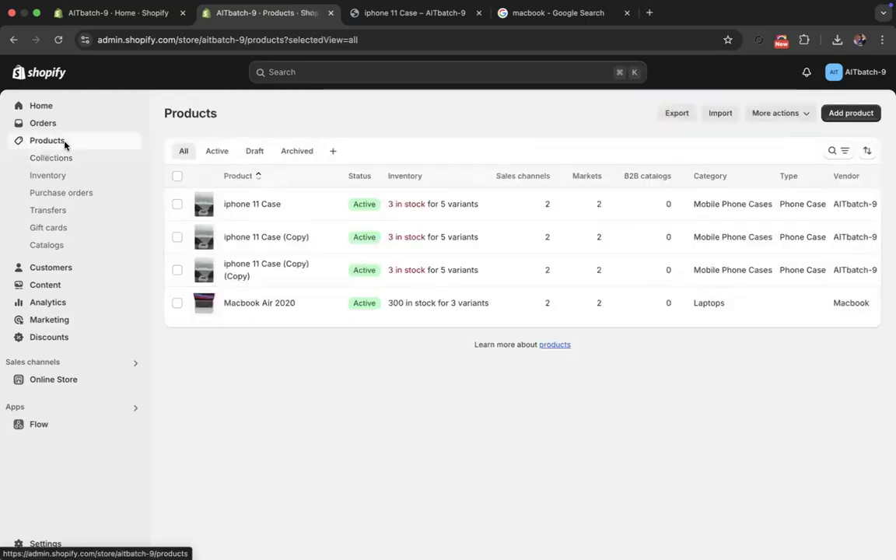
click(266, 303)
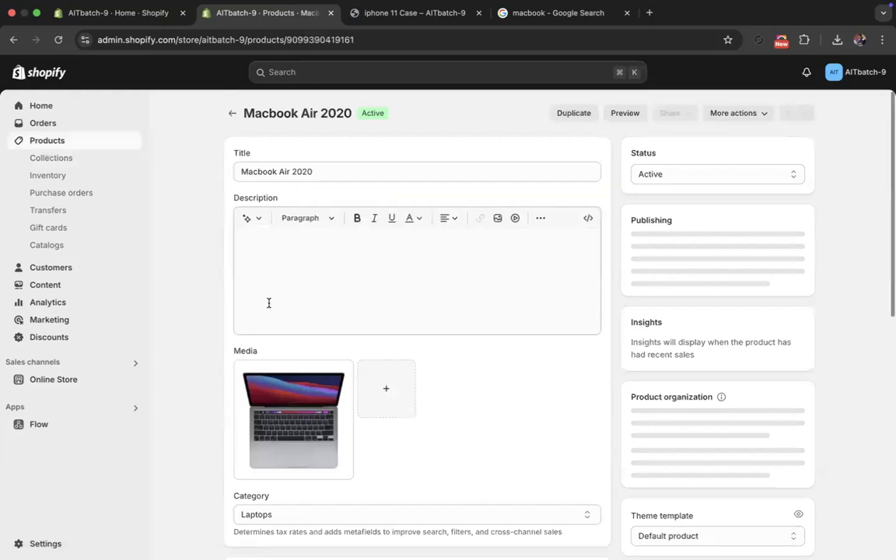
scroll(624, 424, down, 3)
click(660, 369)
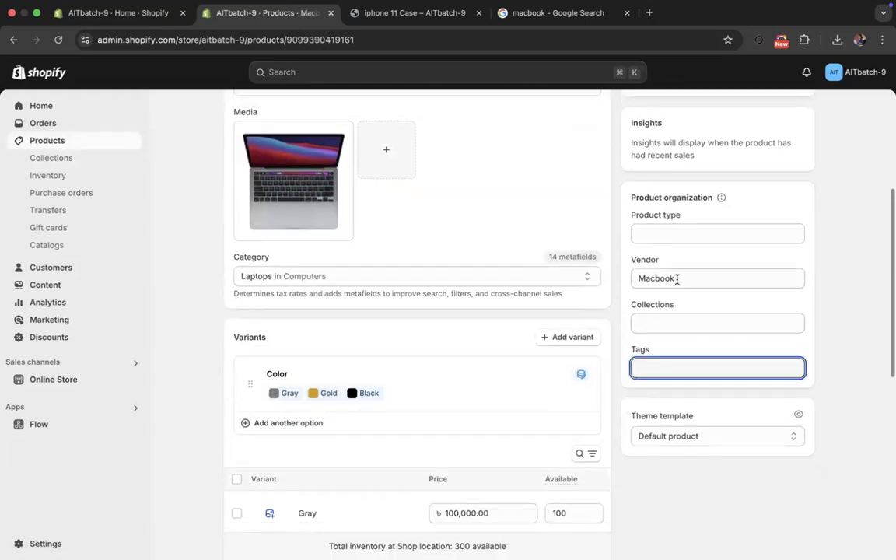
- Try to look up Macbook among the collections that can be assigned to the product, using its vendor name
drag(677, 279, 632, 273)
key(super+c)
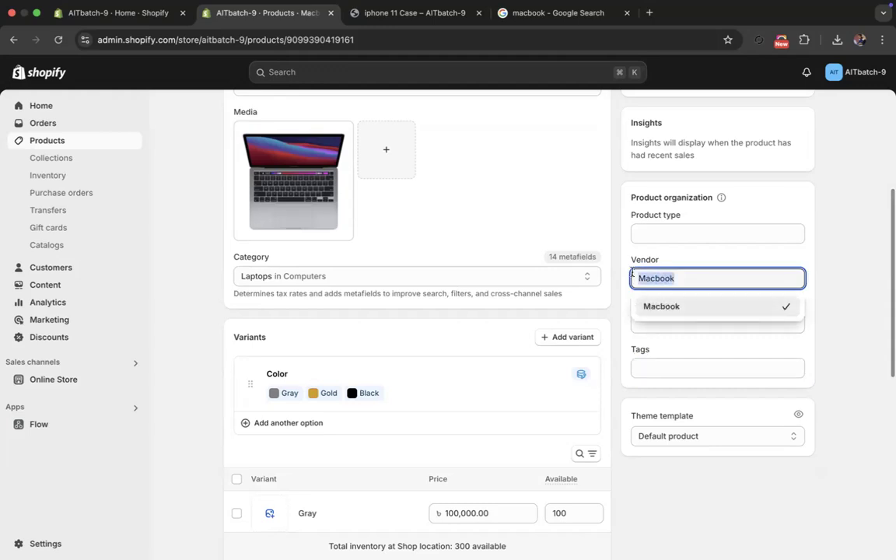
click(652, 326)
key(super+v)
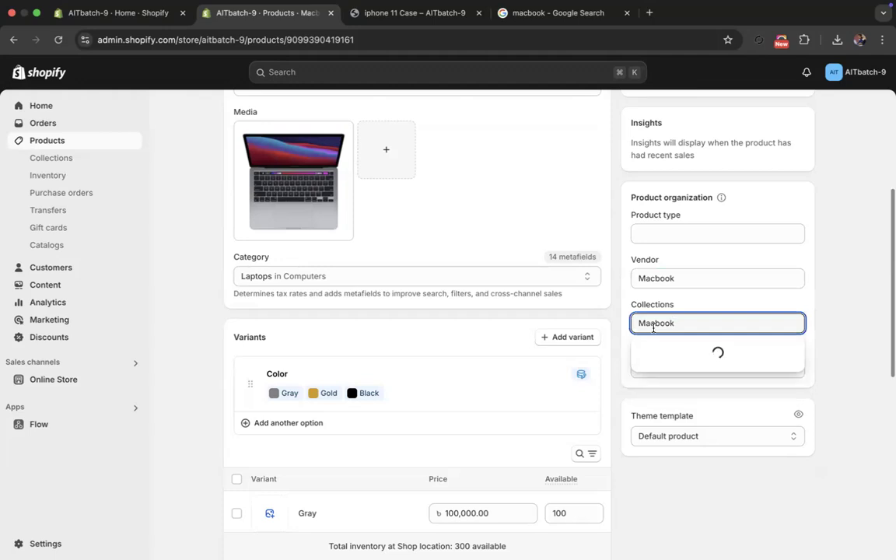
key(BackSpace)
key(BackSpace)
key(BackSpace)
key(BackSpace)
key(BackSpace)
key(BackSpace)
key(BackSpace)
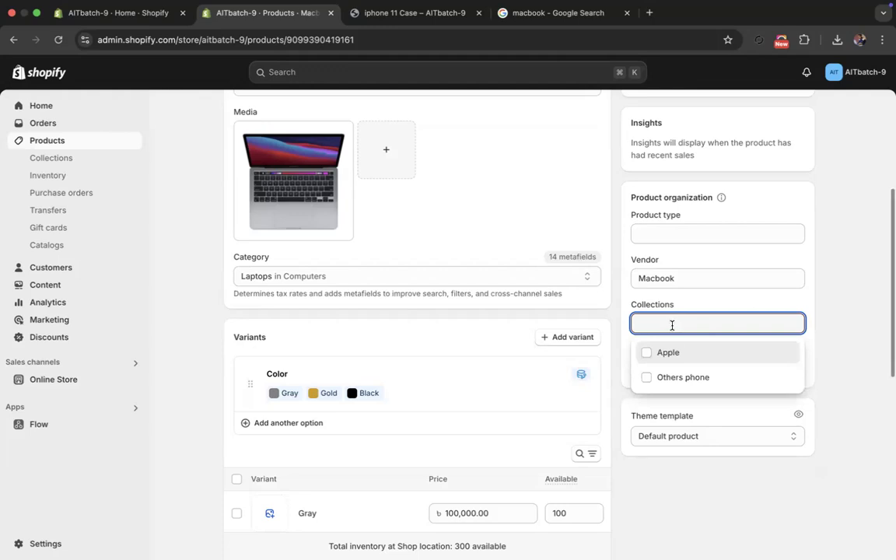
click(630, 401)
click(637, 372)
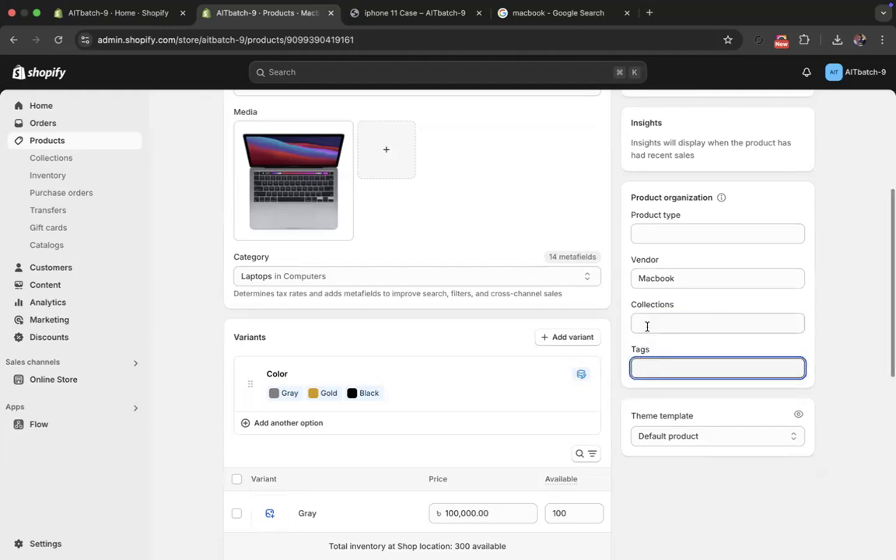
click(646, 327)
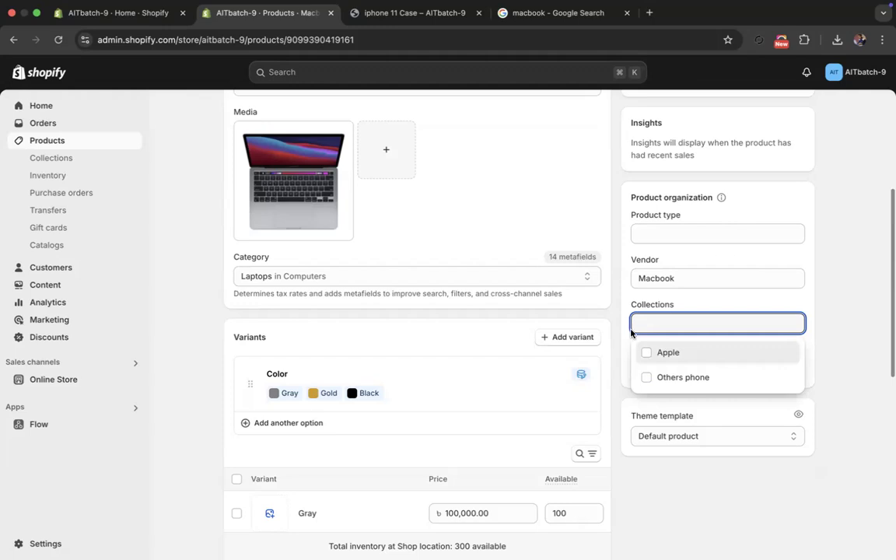
click(633, 360)
- Add the tag macbook to the Macbook Air 2020 product and save it
click(654, 368)
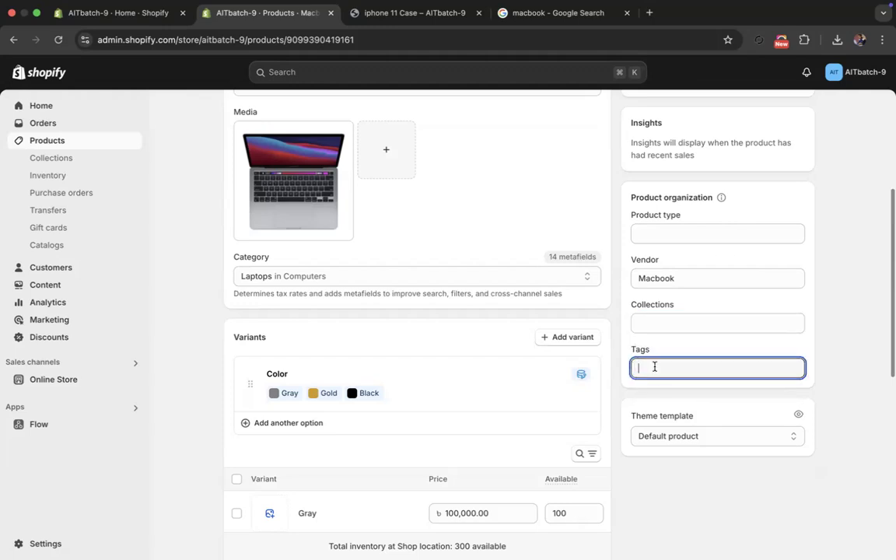
text(macbook)
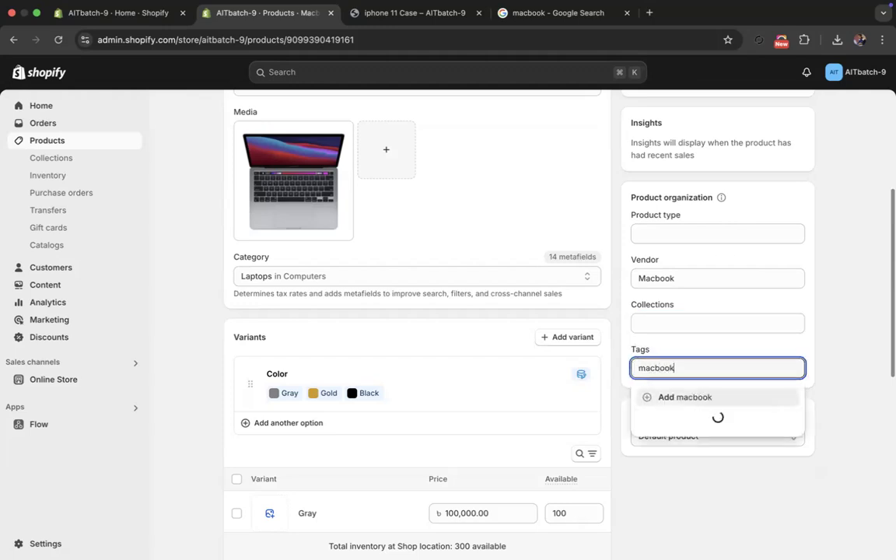
click(669, 399)
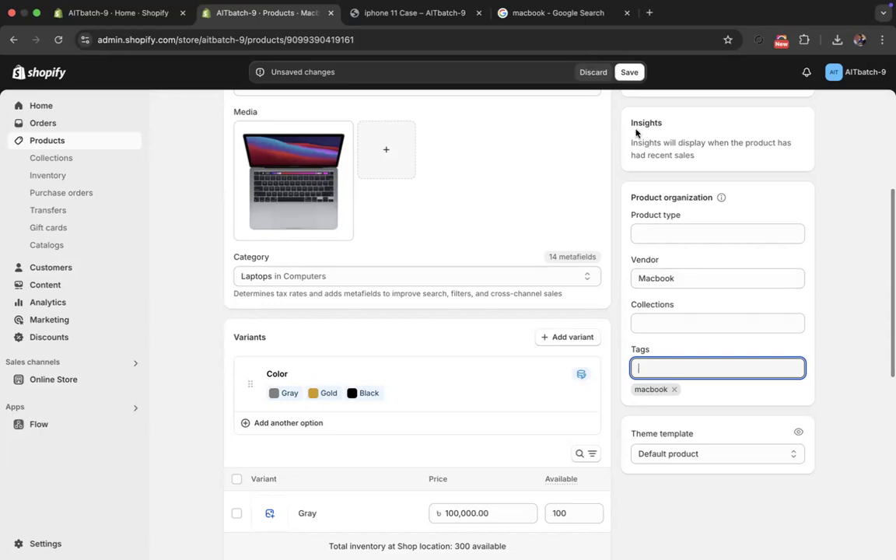
click(630, 72)
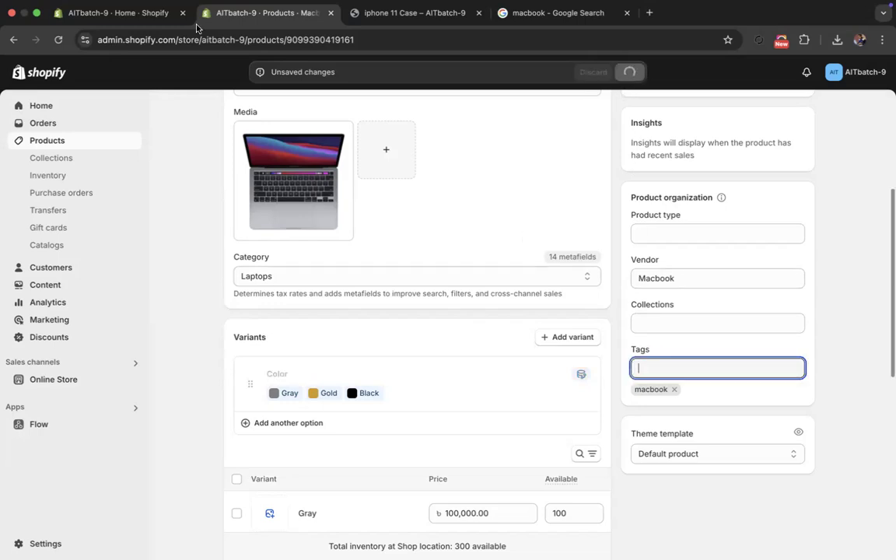
- Go to the collections list, check which products the Macbook collection includes, and refresh the list
scroll(239, 146, up, 5)
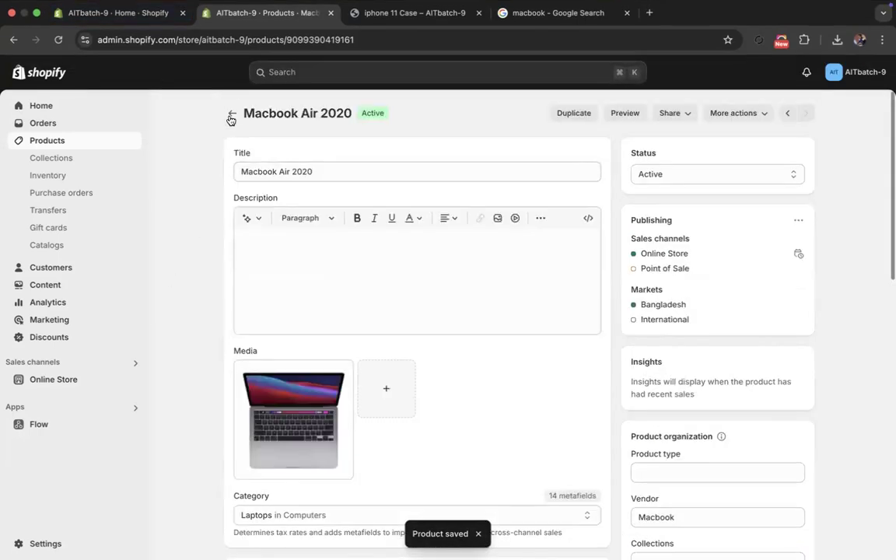
click(231, 115)
click(56, 160)
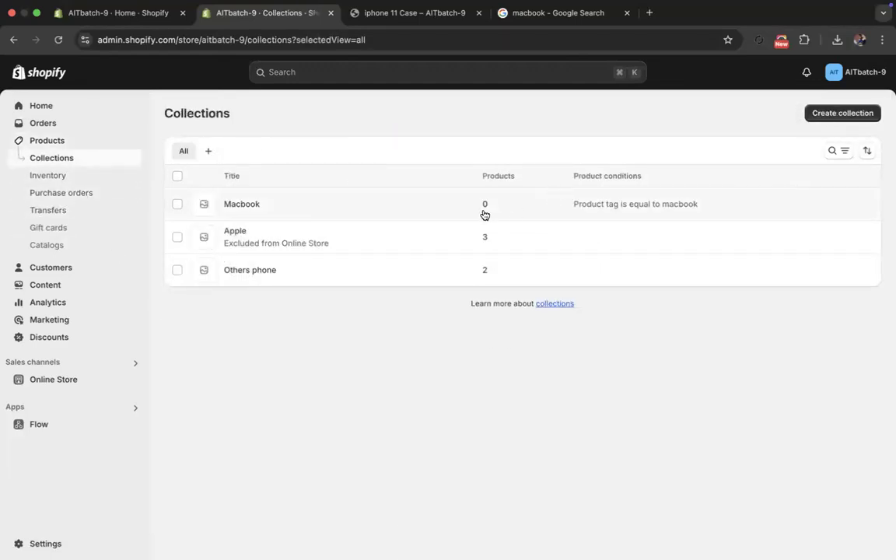
click(241, 203)
scroll(222, 264, down, 3)
scroll(220, 204, up, 3)
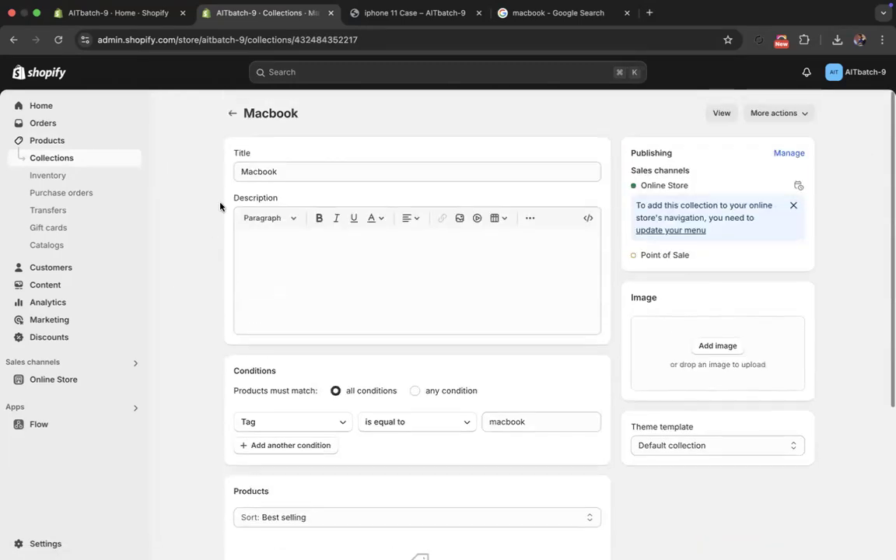
click(231, 115)
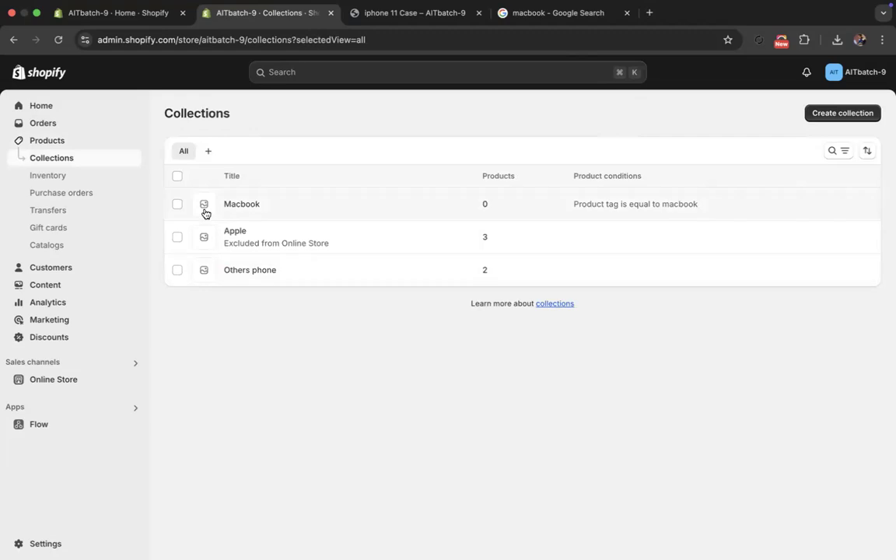
click(55, 42)
- Reopen the Macbook Air 2020 product, reload it, and recheck its tags and variants
click(57, 145)
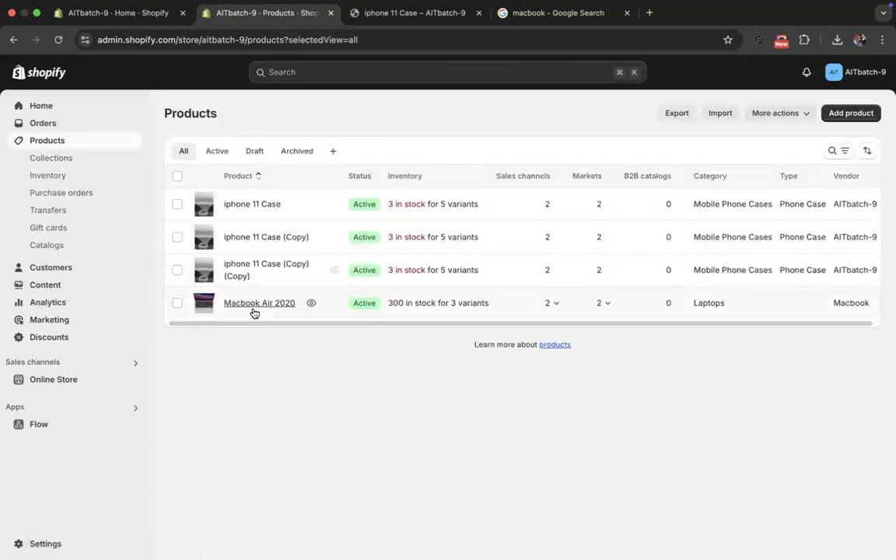
click(255, 303)
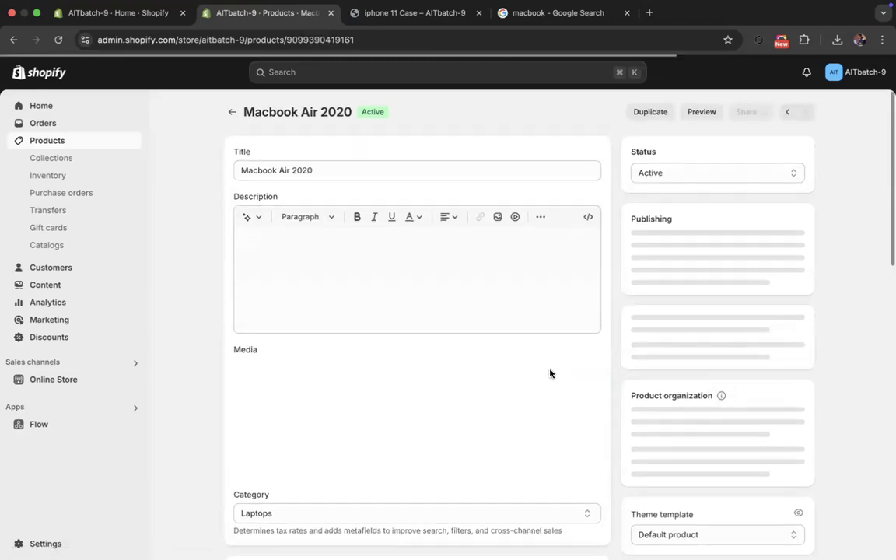
scroll(591, 342, down, 10)
scroll(632, 268, up, 1)
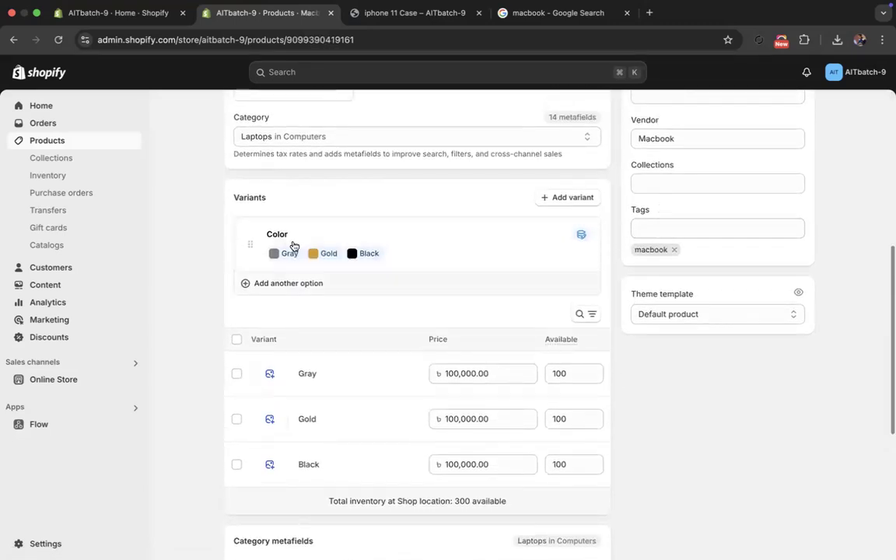
click(58, 39)
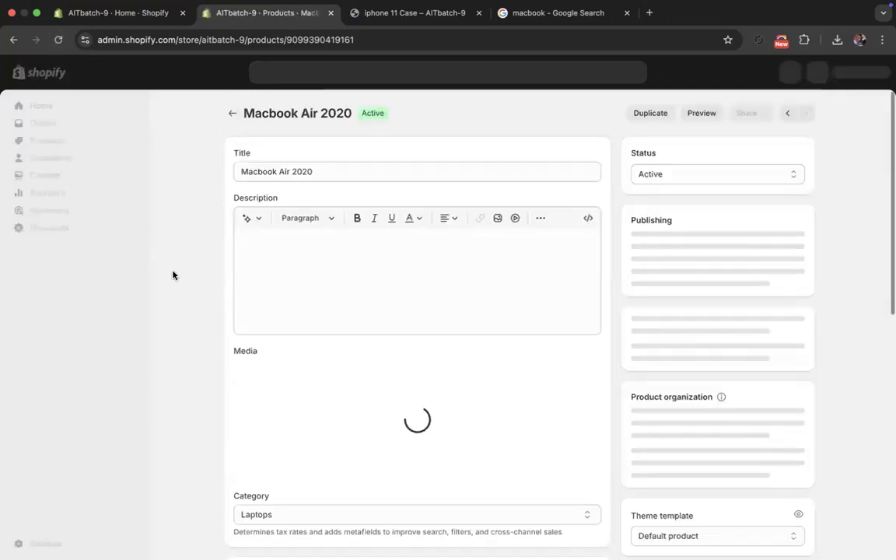
scroll(174, 276, down, 4)
scroll(173, 275, up, 4)
- Open the Macbook collection again and verify its tag condition and included products
click(67, 161)
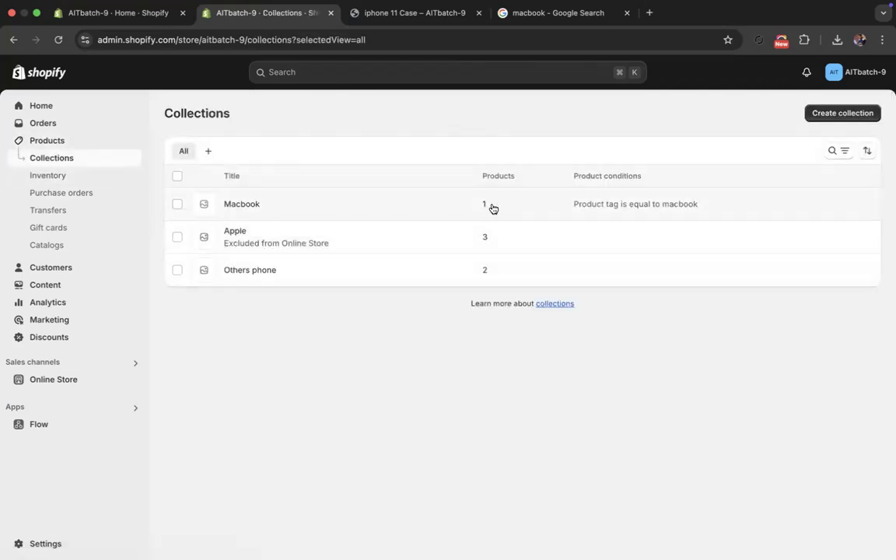
click(260, 201)
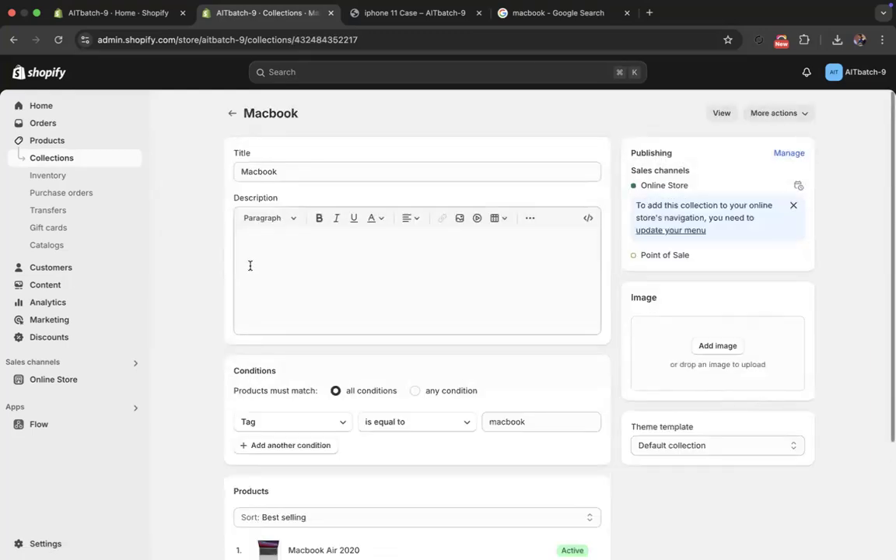
scroll(210, 289, down, 4)
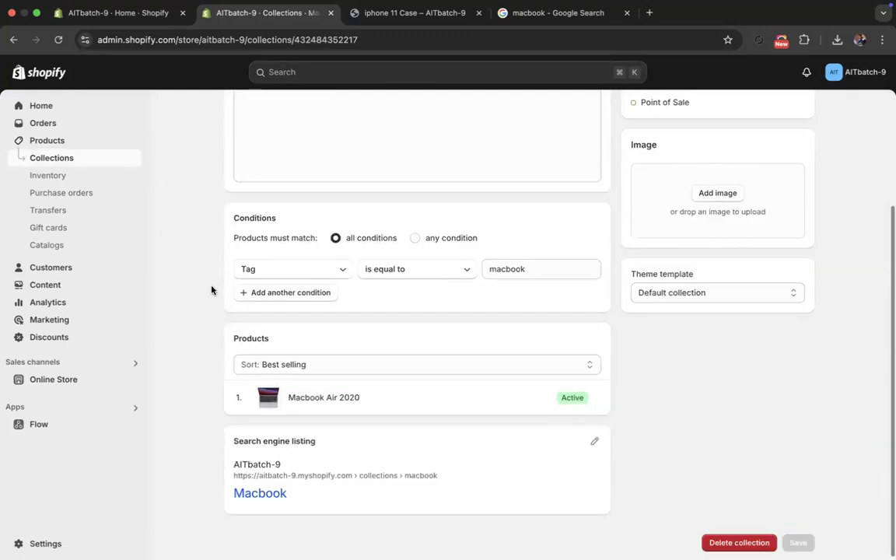
drag(232, 220, 260, 226)
- Change the Macbook collection's condition to Weight is greater than 1 kg and save the collection
click(288, 279)
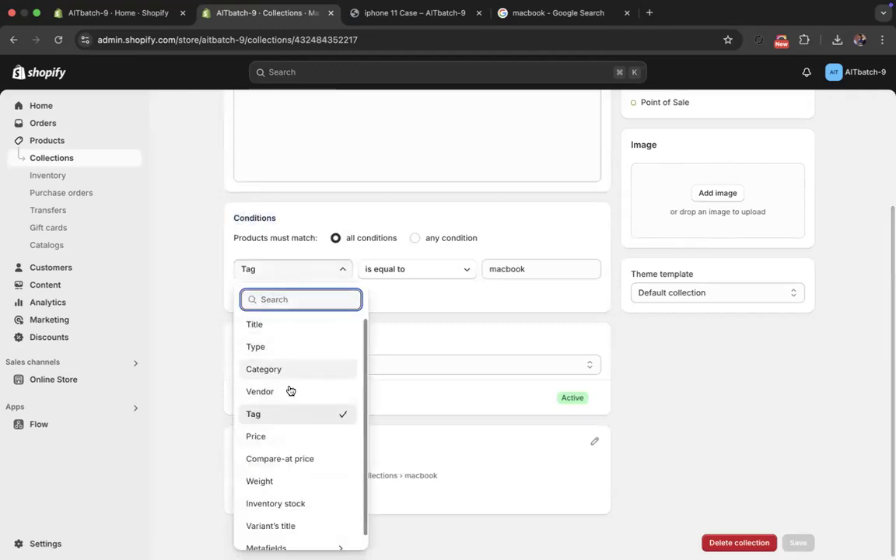
scroll(284, 459, down, 1)
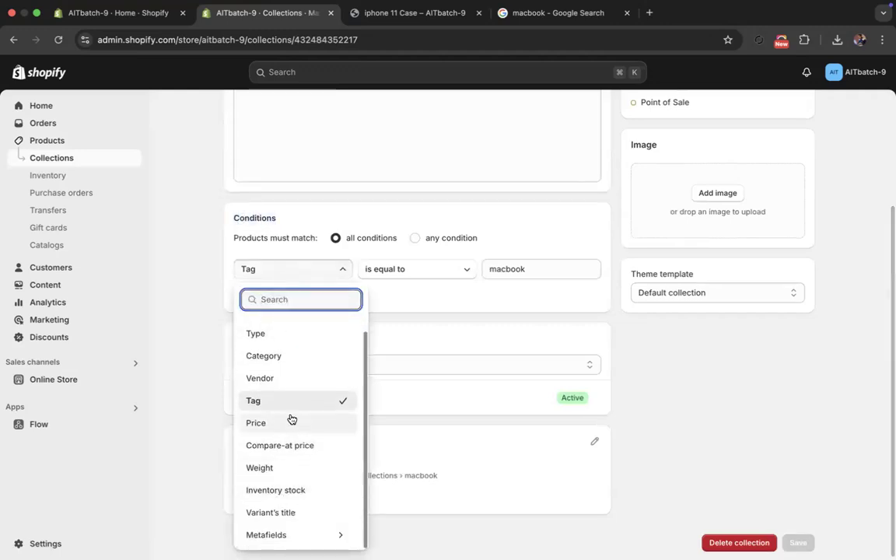
click(277, 470)
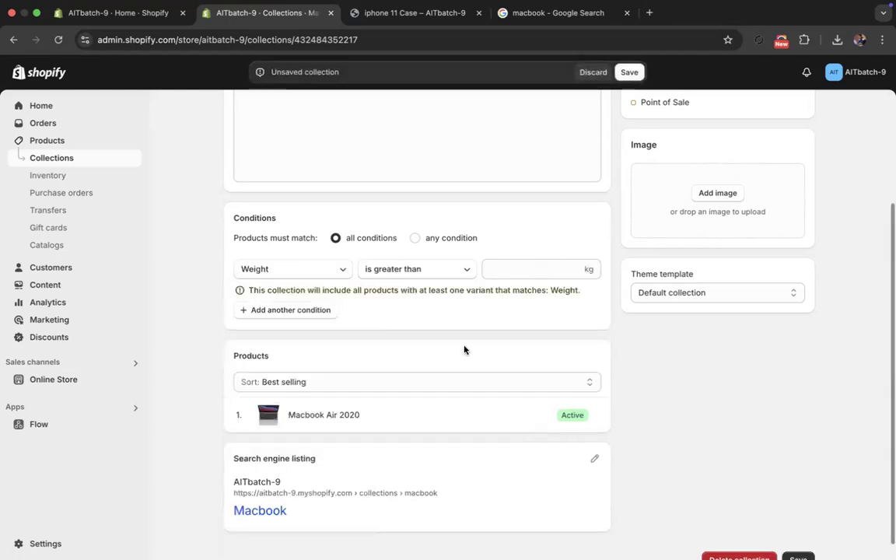
click(523, 265)
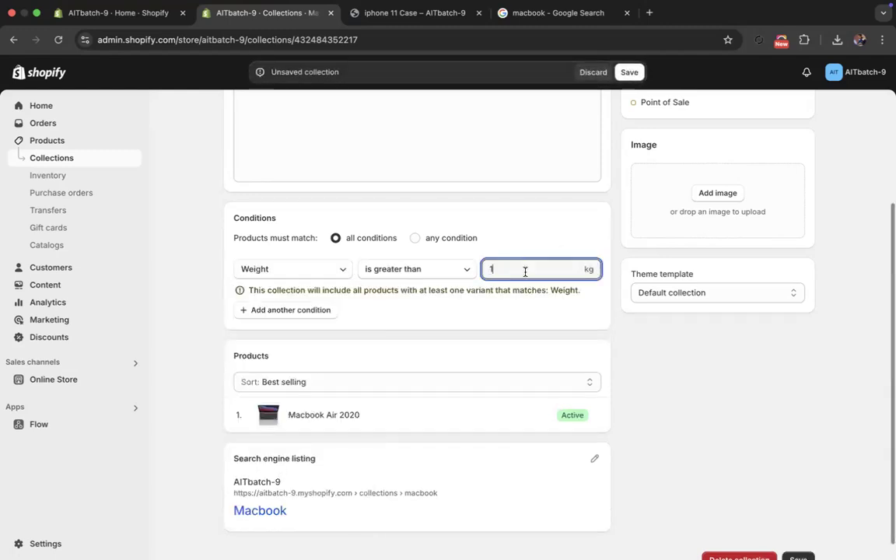
click(630, 71)
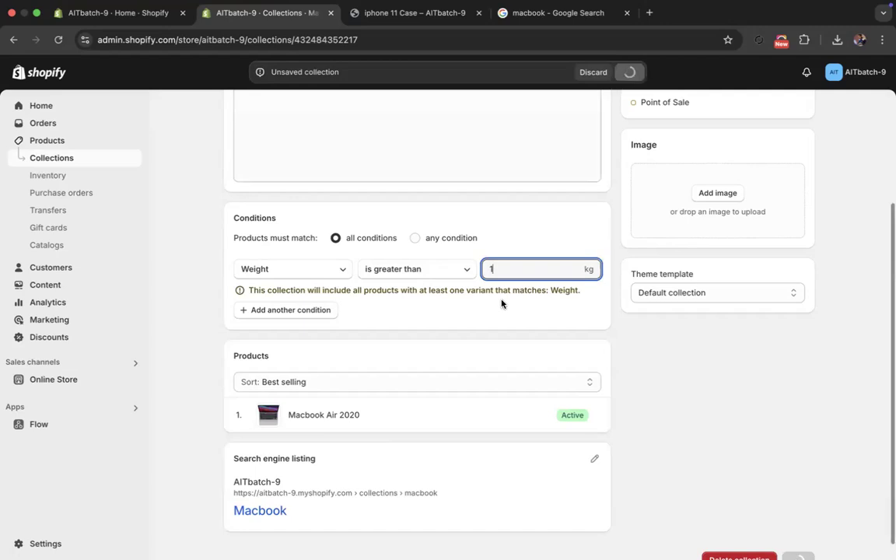
- Open the Macbook Air 2020 product from the products list and open its Gray variant
click(43, 146)
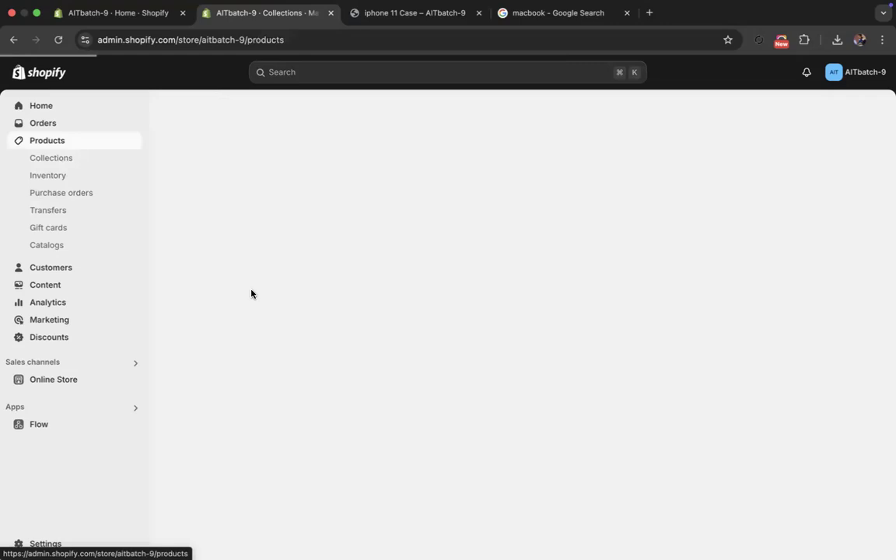
click(260, 303)
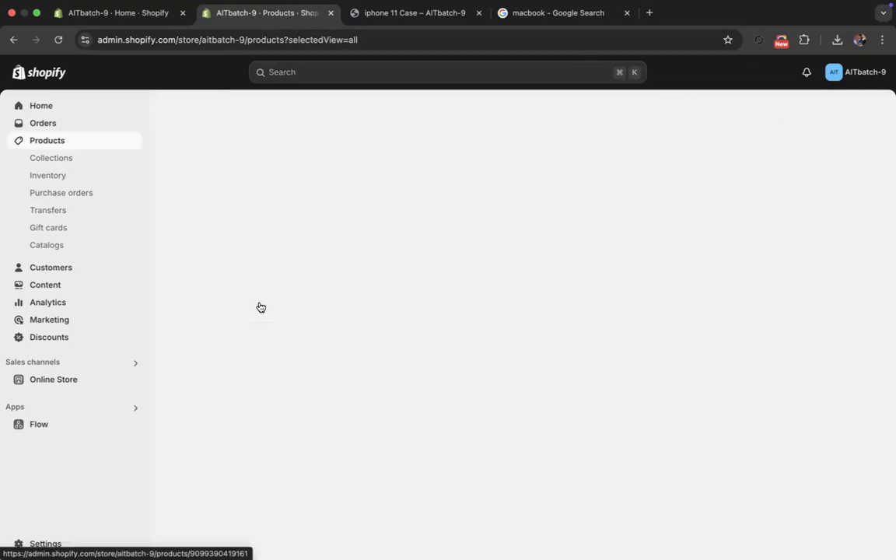
scroll(228, 381, down, 10)
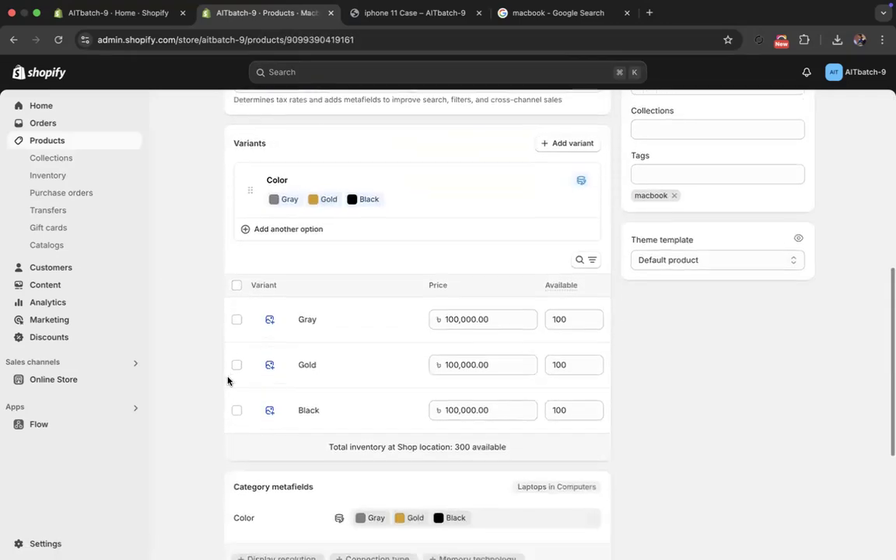
scroll(242, 365, up, 8)
scroll(253, 350, down, 5)
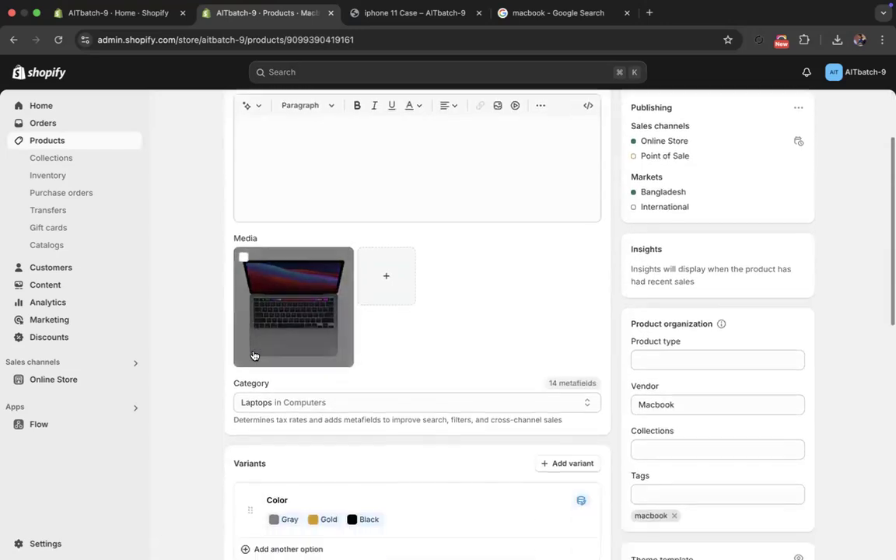
scroll(254, 356, down, 1)
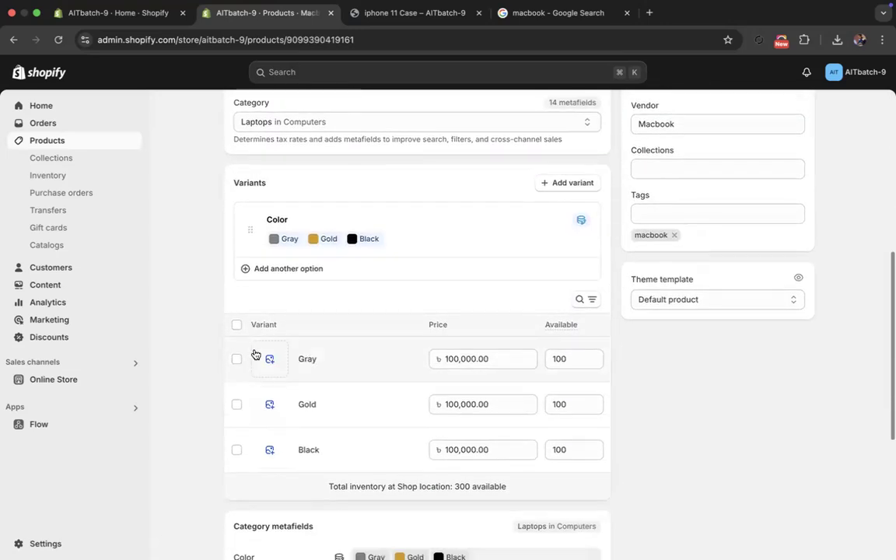
click(304, 359)
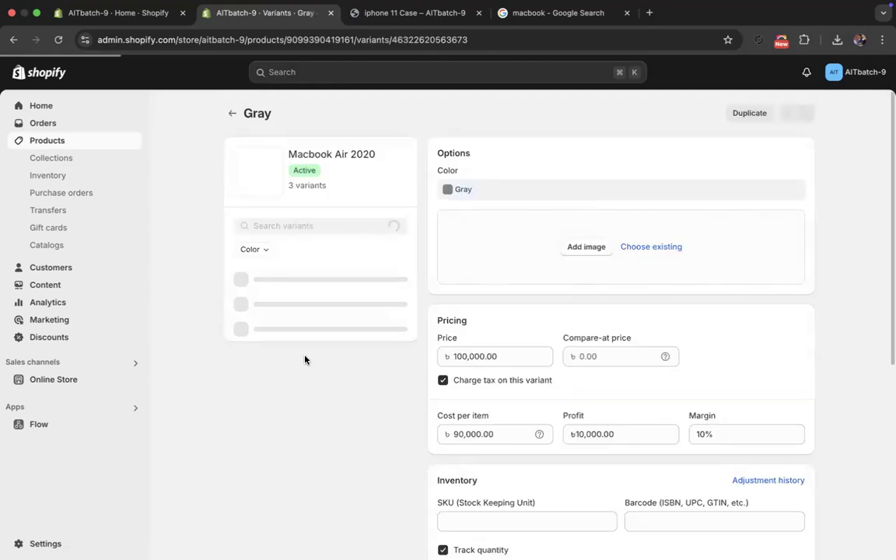
- Set the Gray variant's shipping weight to 1 kg, save the variant, and check the stored weight
scroll(442, 340, down, 5)
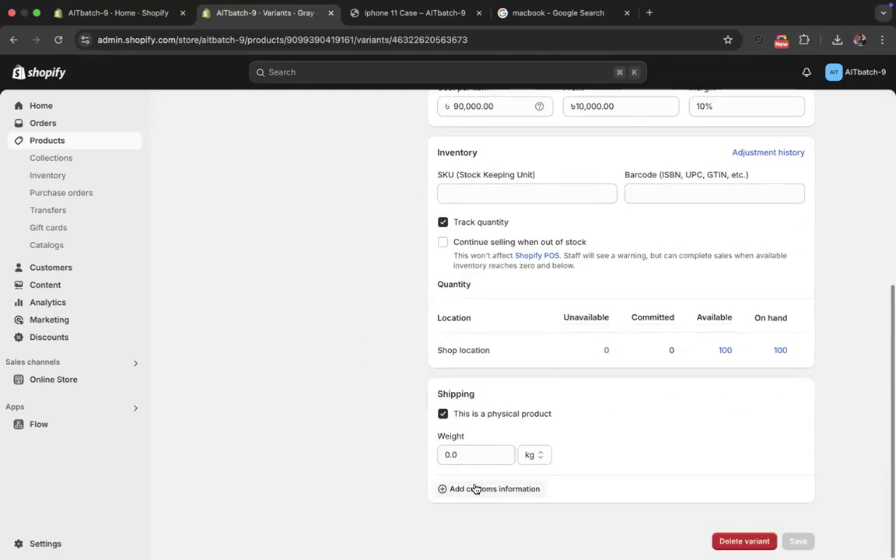
double_click(470, 395)
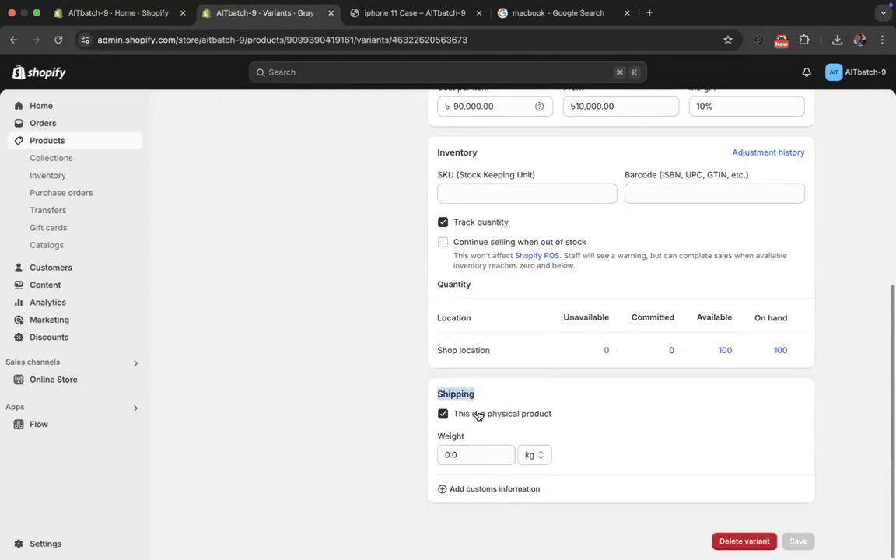
click(484, 457)
text(1)
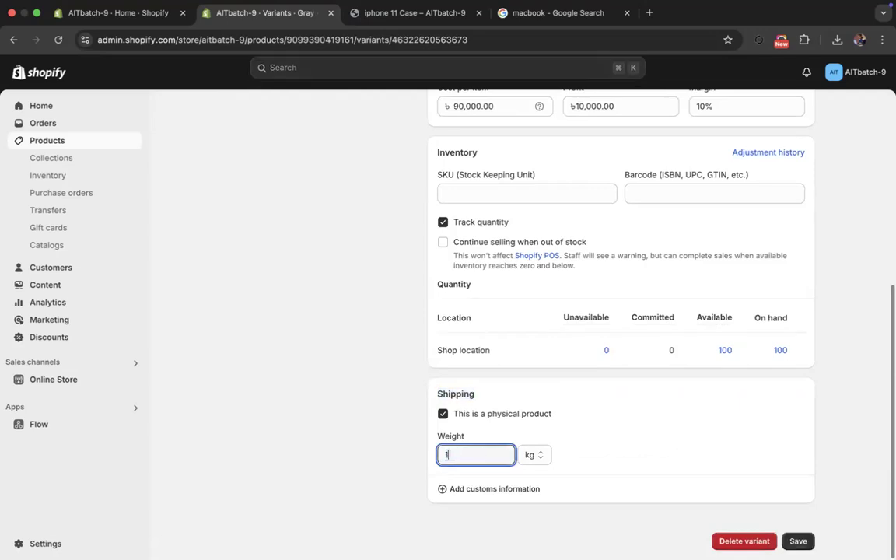
click(789, 539)
scroll(431, 354, up, 3)
scroll(430, 354, down, 3)
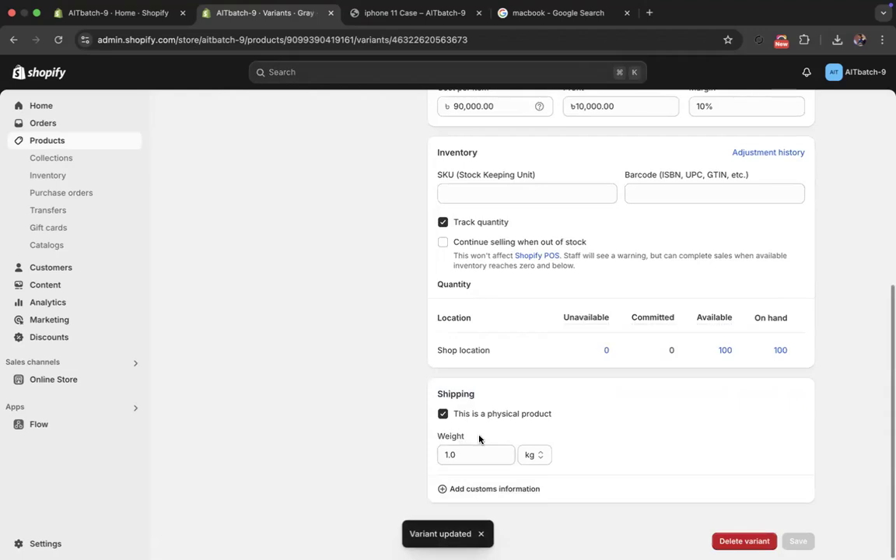
drag(449, 439, 434, 427)
scroll(467, 312, up, 5)
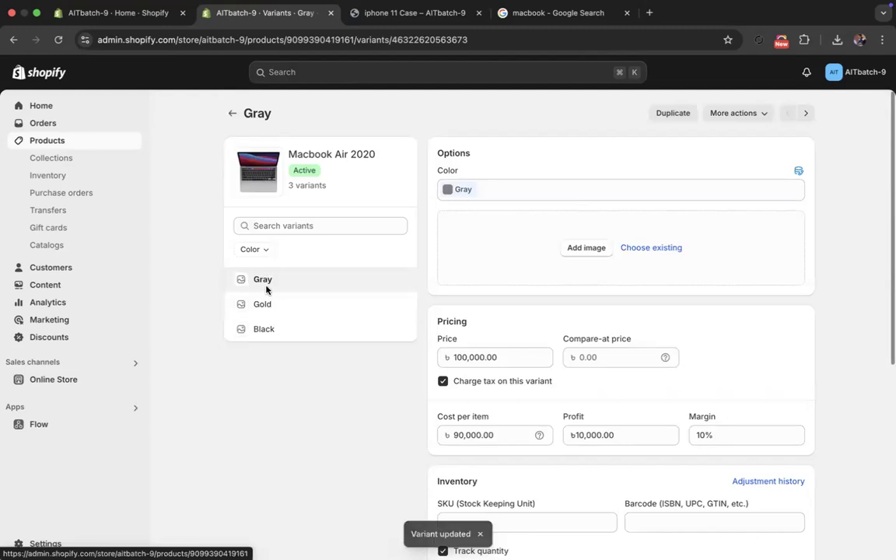
- Set the shipping weight of the Macbook Air 2020's Gold variant to 1 kg and save it
click(268, 304)
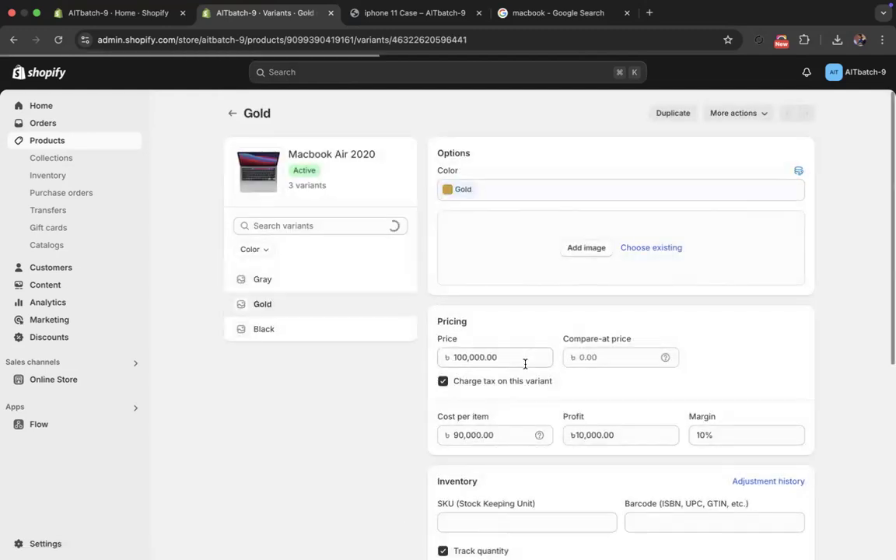
scroll(526, 374, down, 5)
double_click(486, 451)
text(1)
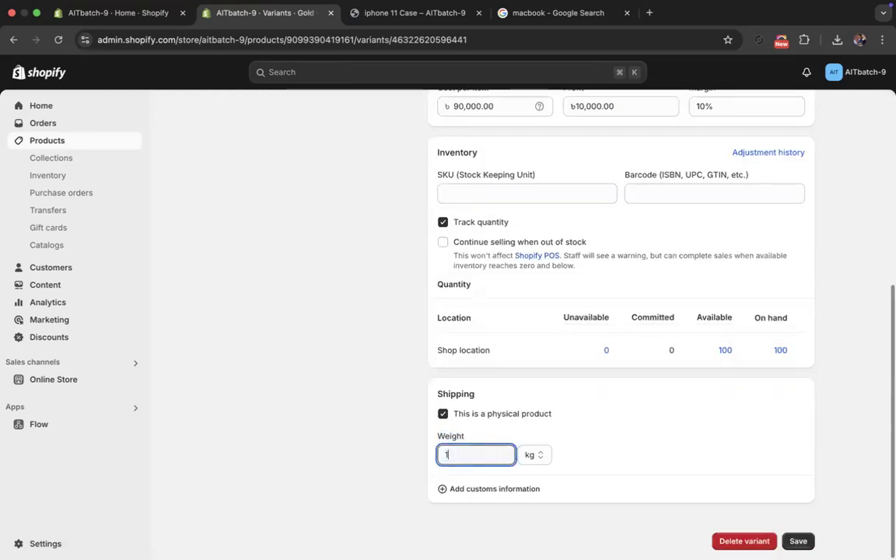
click(629, 72)
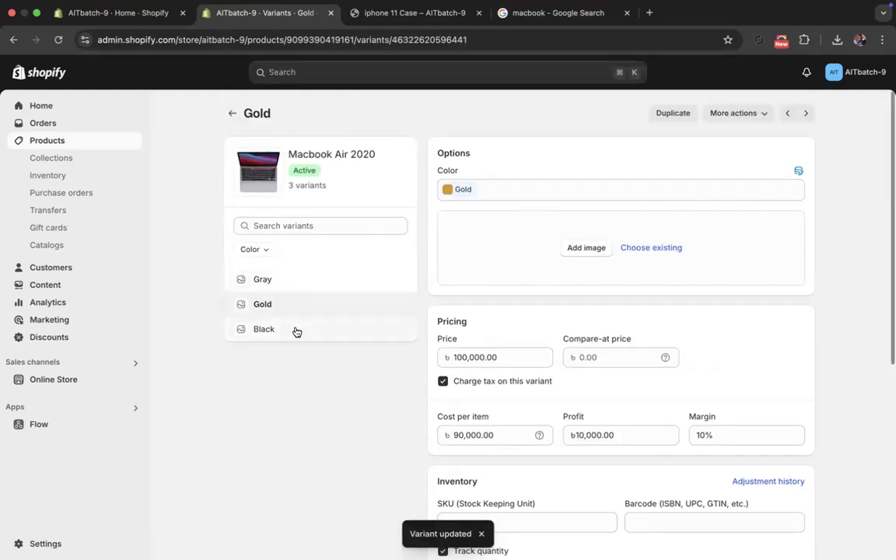
- Set the Black variant's shipping weight to 1 kg, save it, and return to the collections list
click(326, 329)
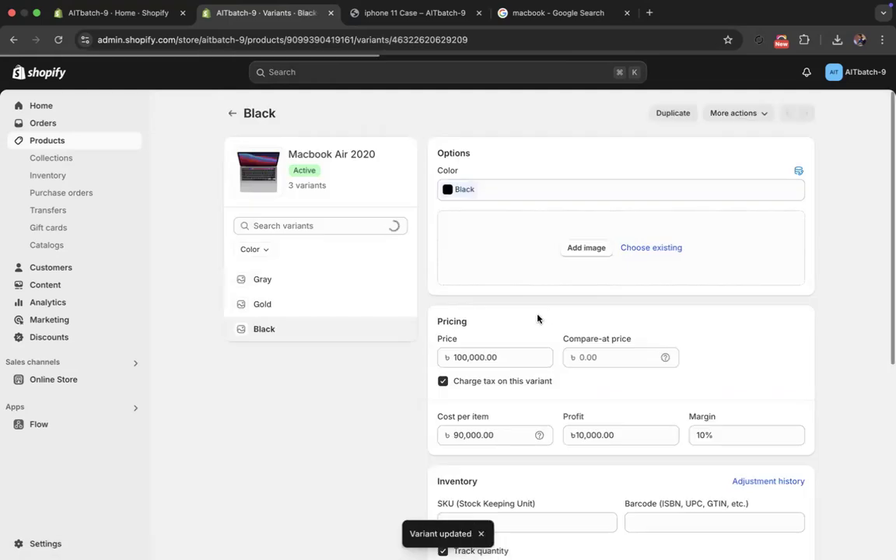
scroll(533, 319, down, 5)
double_click(482, 454)
text(1)
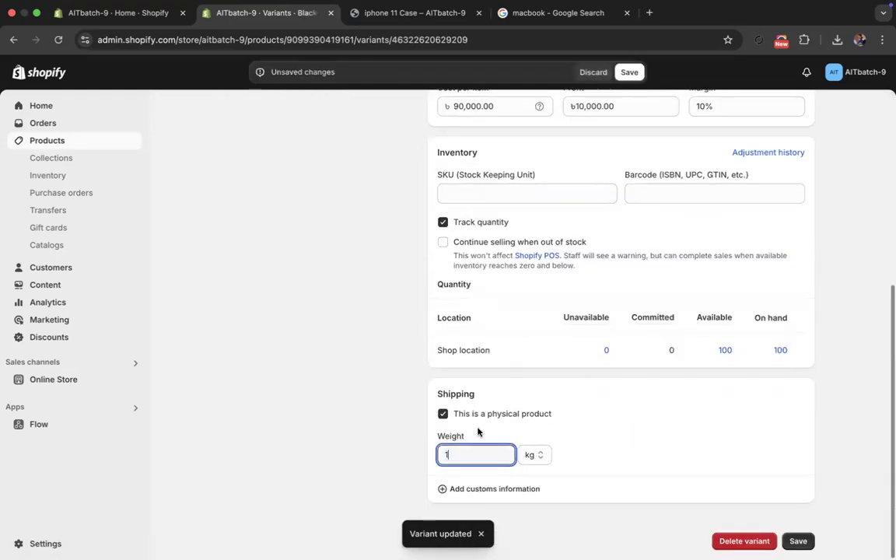
click(627, 74)
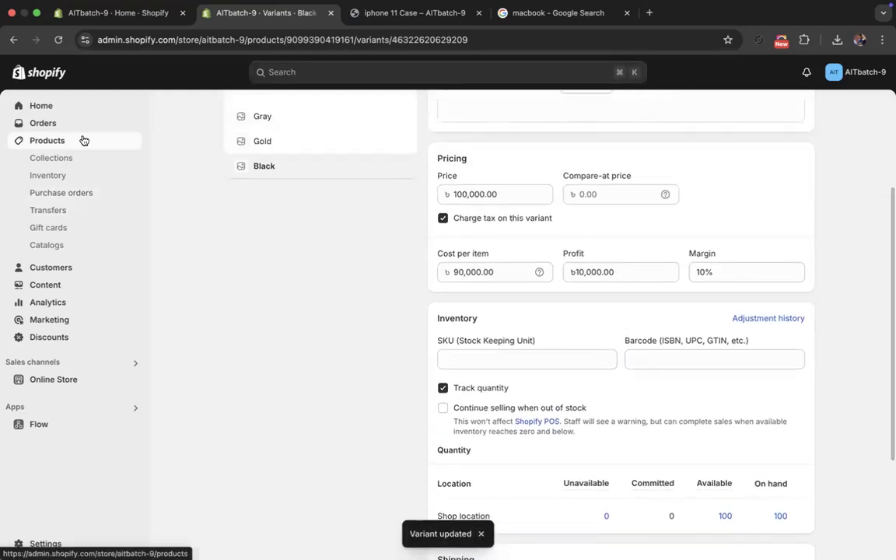
click(61, 157)
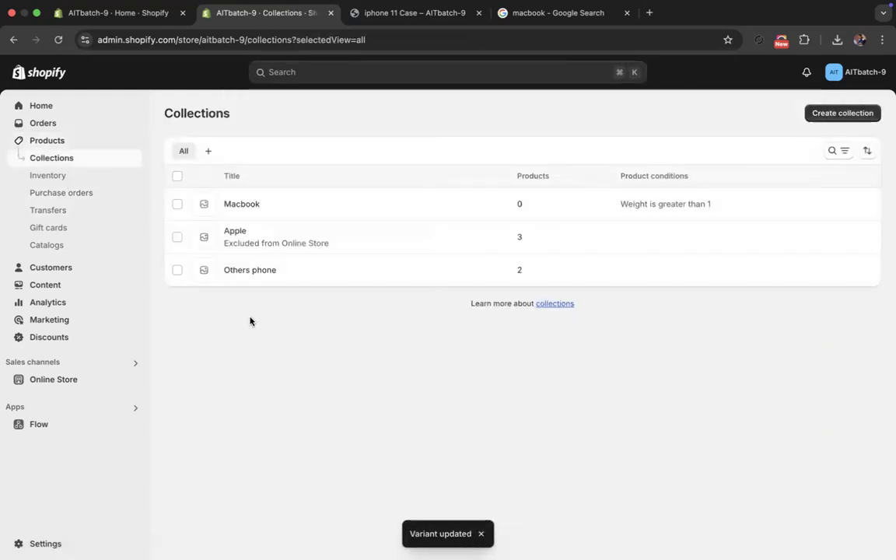
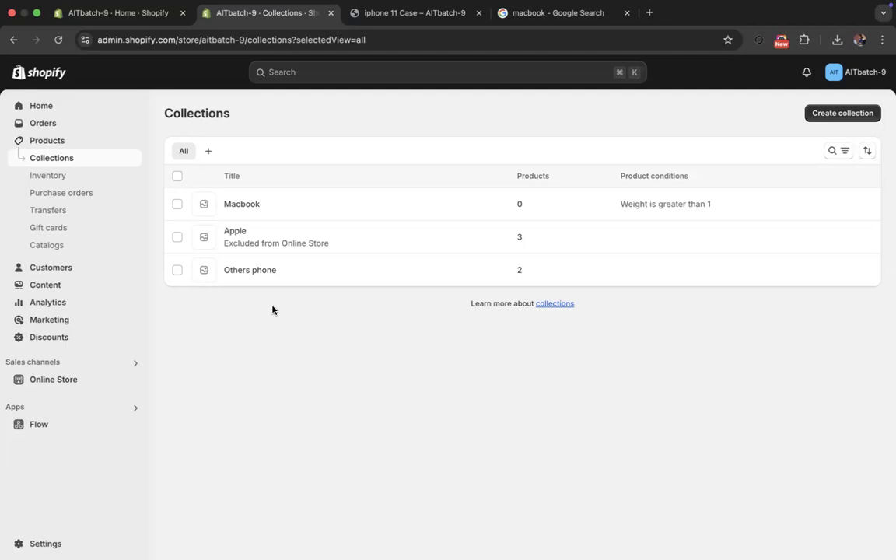
- Open the Macbook collection and check its weight condition
click(256, 204)
scroll(382, 404, down, 1)
scroll(498, 399, down, 5)
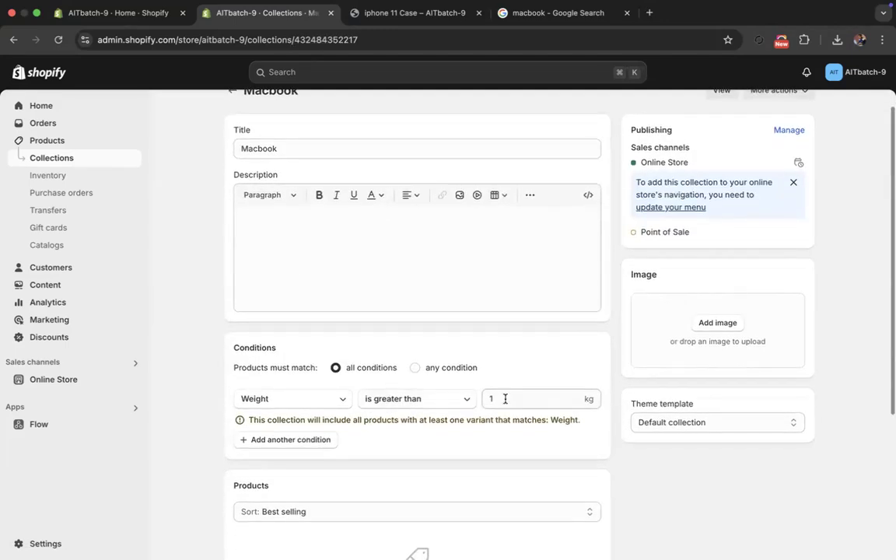
scroll(214, 142, up, 5)
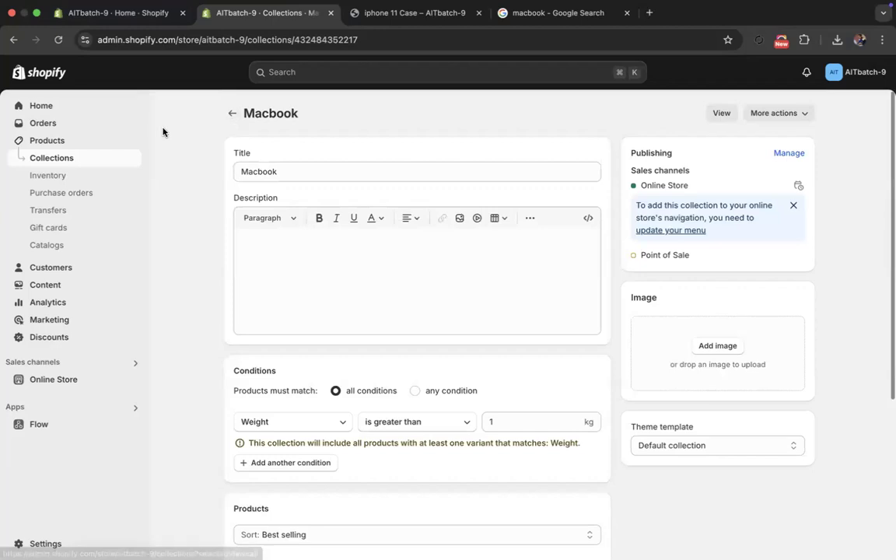
- Delete the Color and Case type options from the iphone 11 Case product and save it, accepting the variant deletion
click(69, 141)
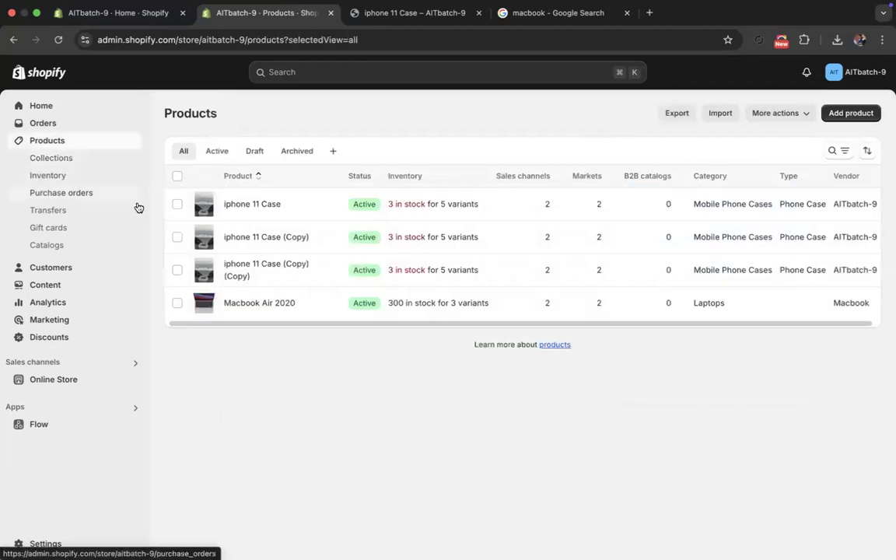
click(234, 205)
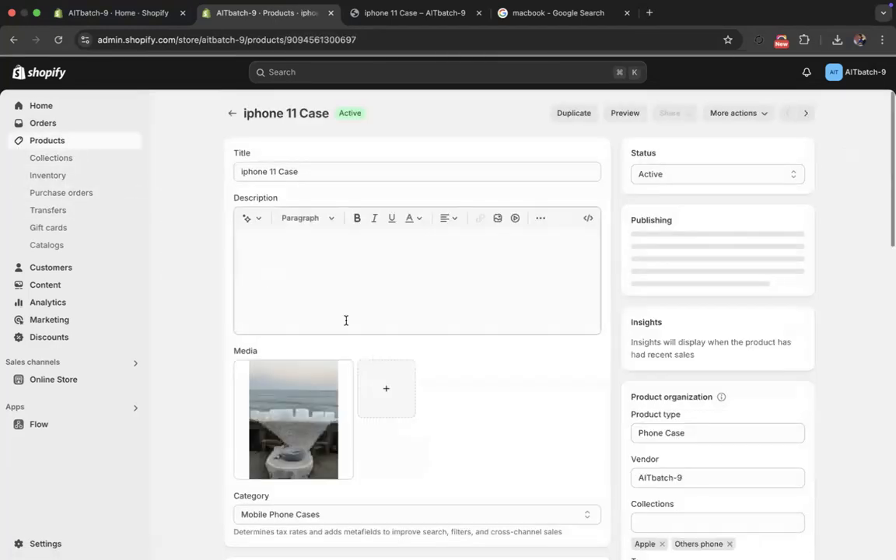
scroll(346, 319, down, 5)
scroll(361, 349, down, 1)
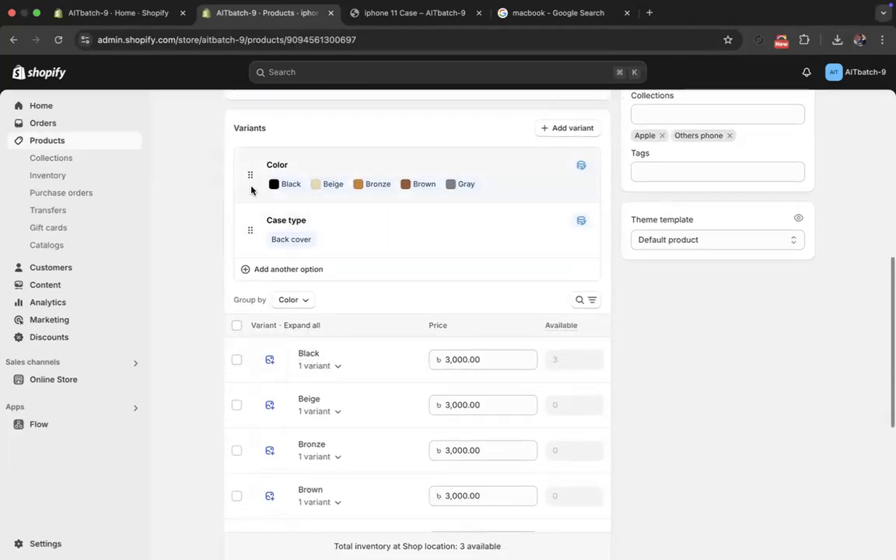
click(340, 194)
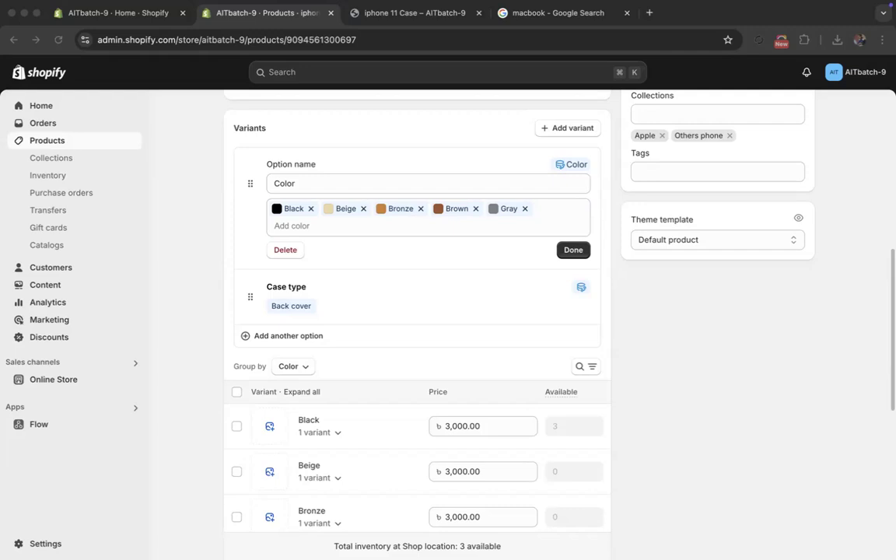
click(284, 249)
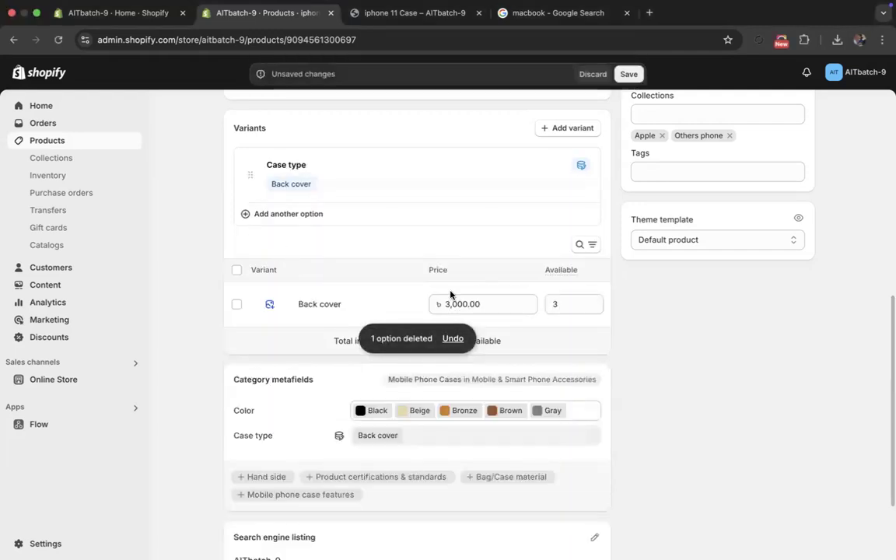
click(342, 188)
click(286, 251)
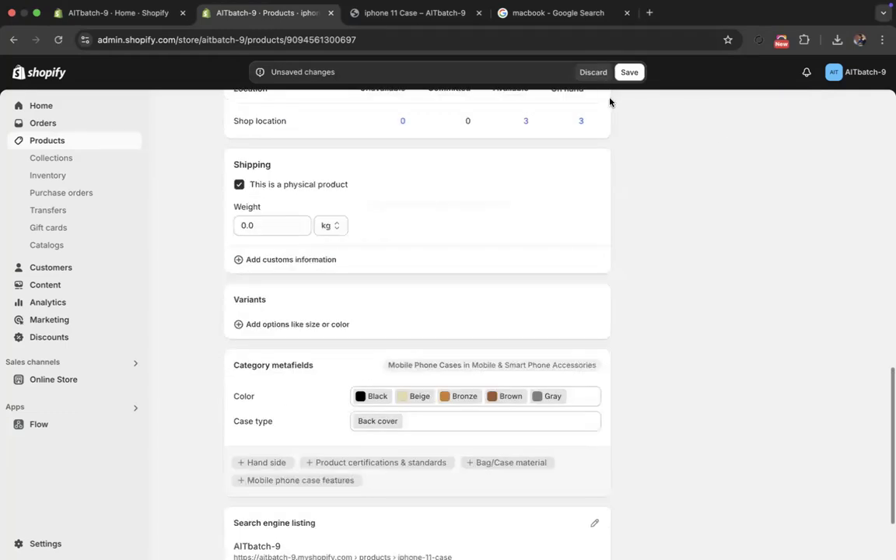
click(629, 72)
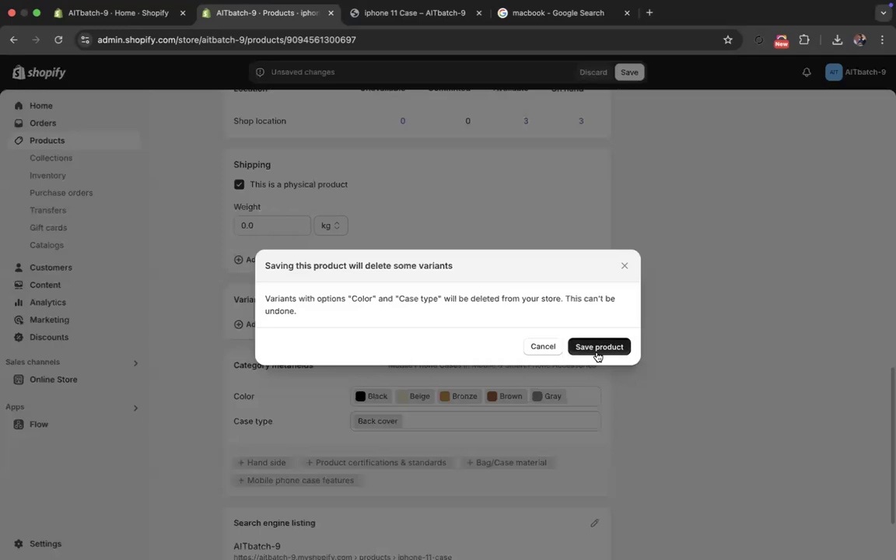
click(596, 355)
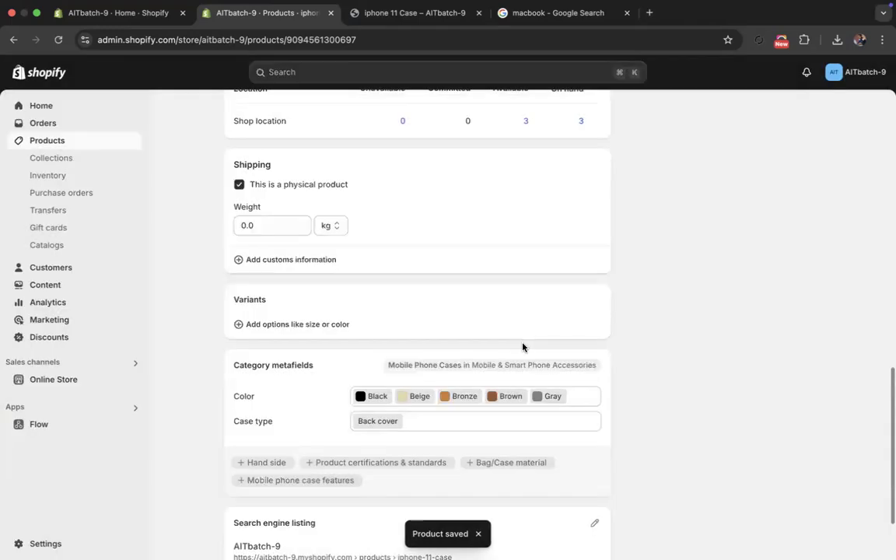
- Set the iphone 11 Case's shipping weight to 1 kg, save it, check the stored weight, and return to the products list
click(272, 222)
text(1)
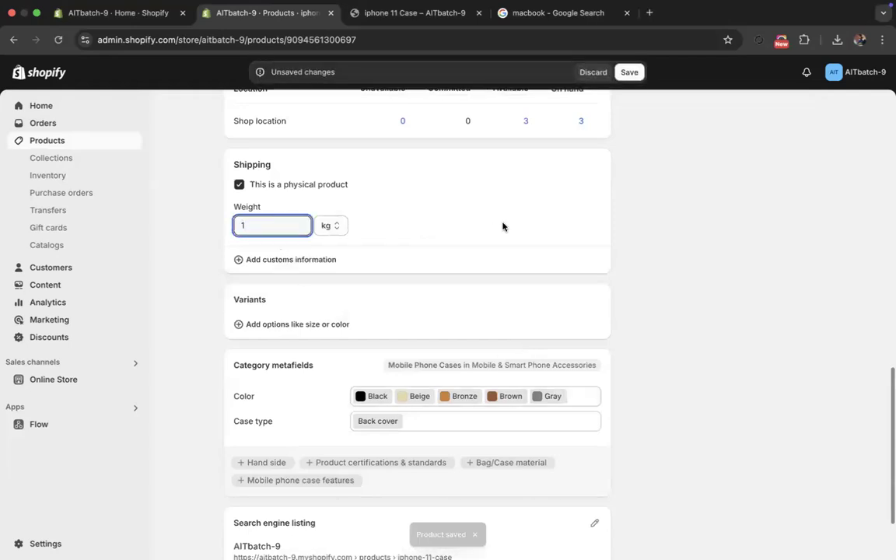
click(631, 72)
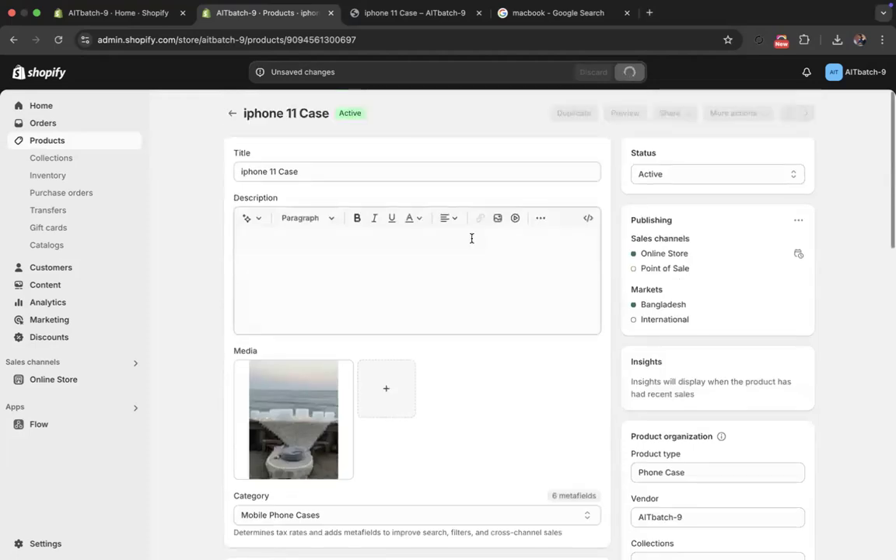
scroll(403, 297, down, 5)
scroll(319, 324, down, 7)
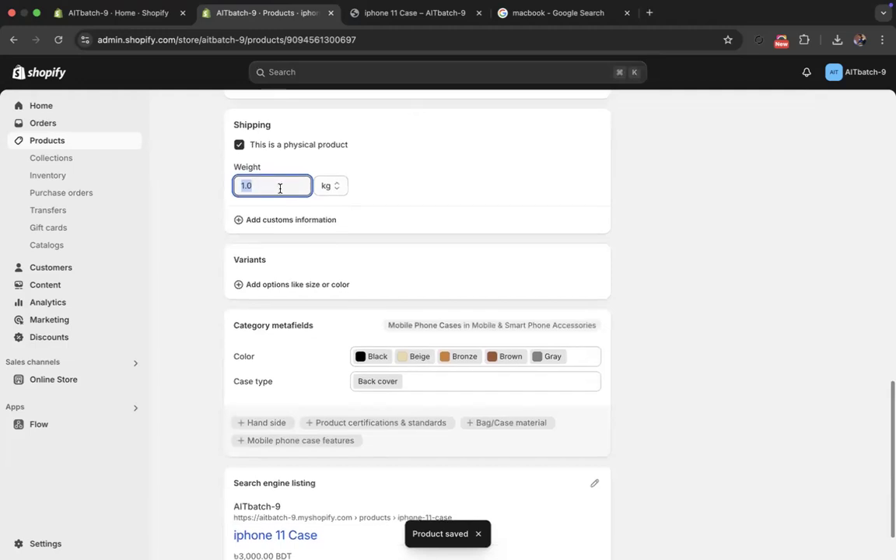
scroll(296, 233, up, 3)
scroll(303, 233, up, 4)
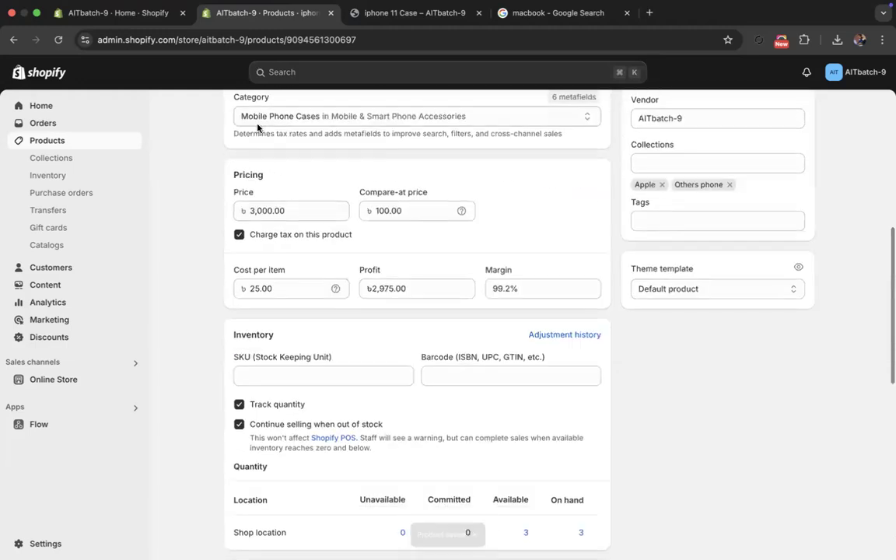
scroll(296, 213, up, 5)
click(234, 115)
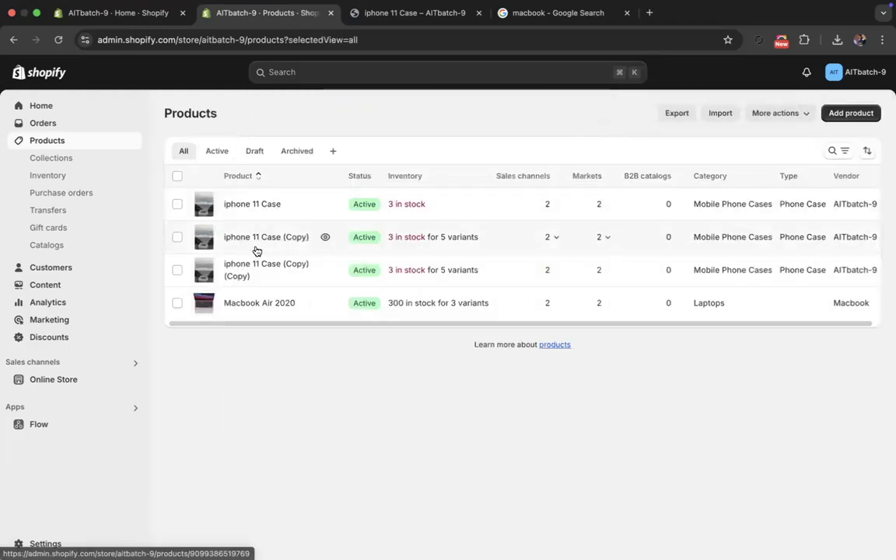
- Open the iphone 11 Case (Copy) product and delete its Color and Case type options
click(255, 249)
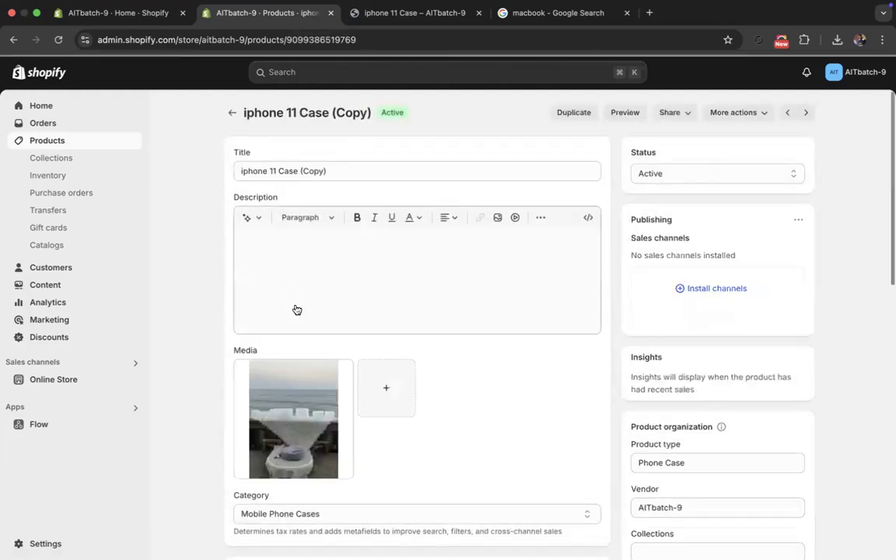
scroll(288, 319, down, 10)
scroll(276, 195, up, 5)
scroll(300, 477, down, 2)
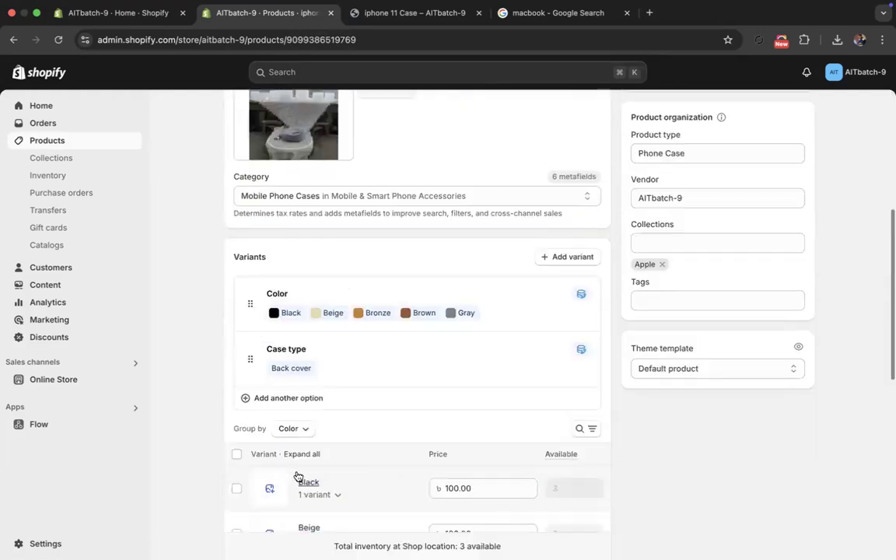
click(300, 307)
click(287, 381)
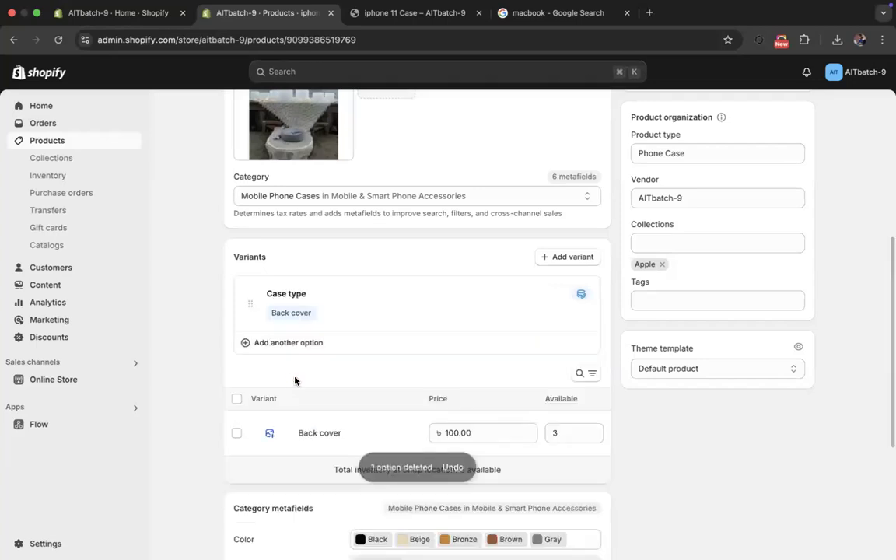
click(328, 306)
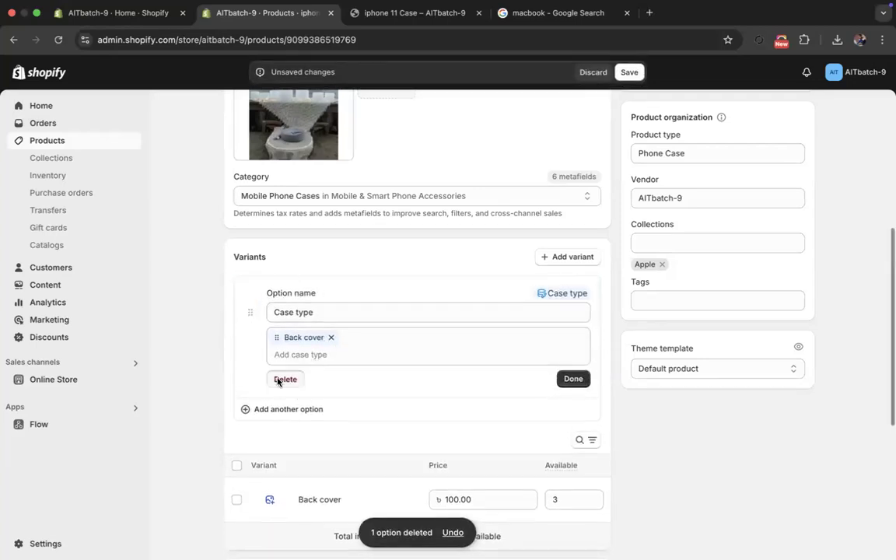
click(279, 380)
- Set the iphone 11 Case (Copy)'s shipping weight to 1 kg and save the product, accepting the variant deletion
click(280, 223)
text(1)
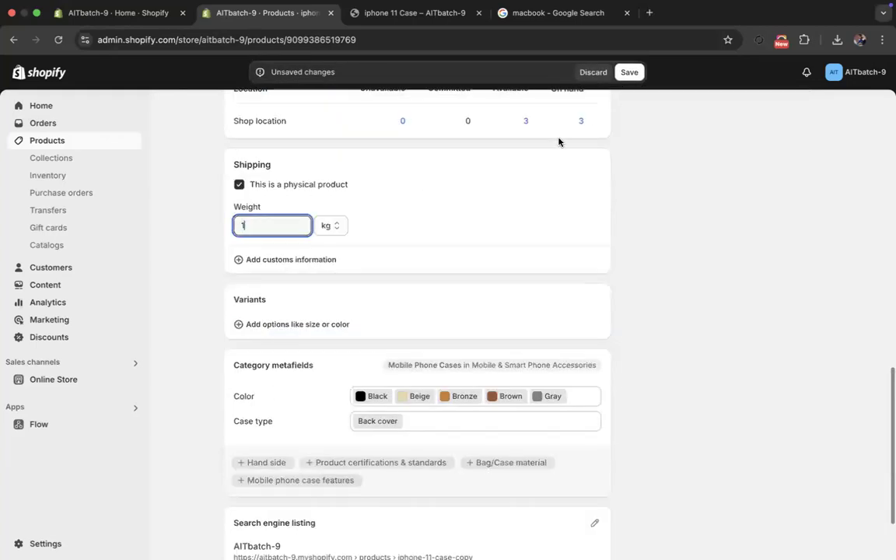
click(630, 71)
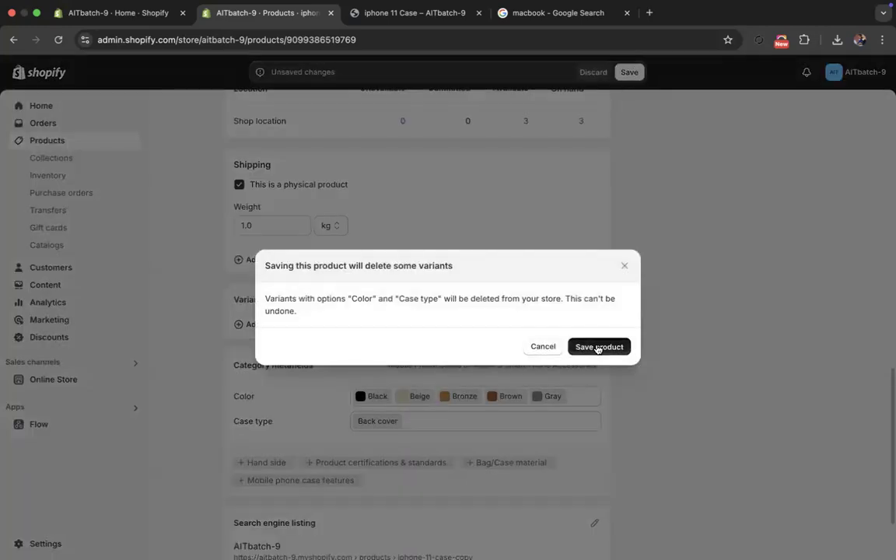
click(598, 347)
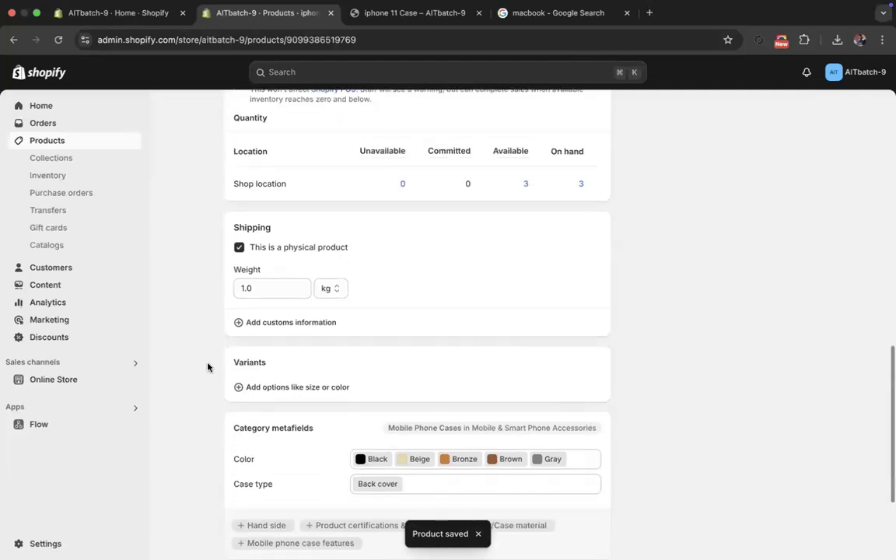
scroll(207, 367, up, 10)
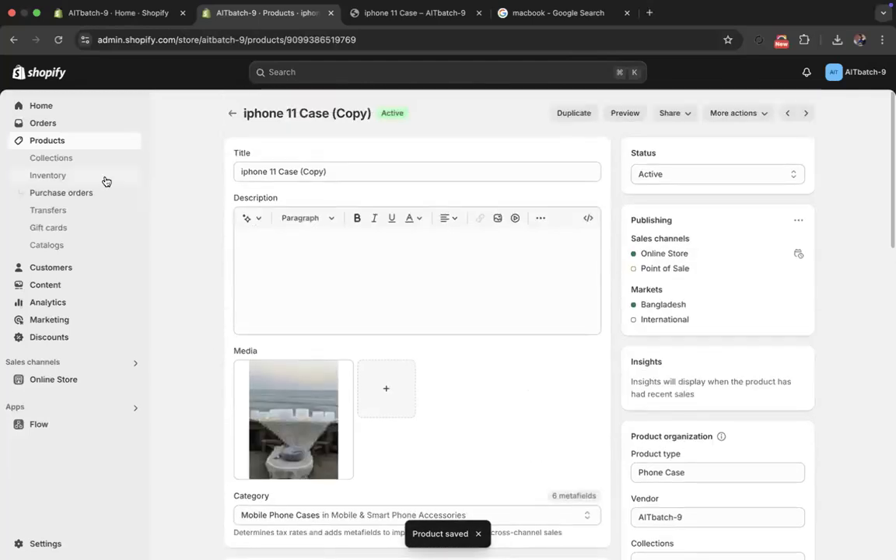
- Change the Macbook collection's weight condition to "is equal to" 1 kg, save it, and return to the collections list
click(87, 160)
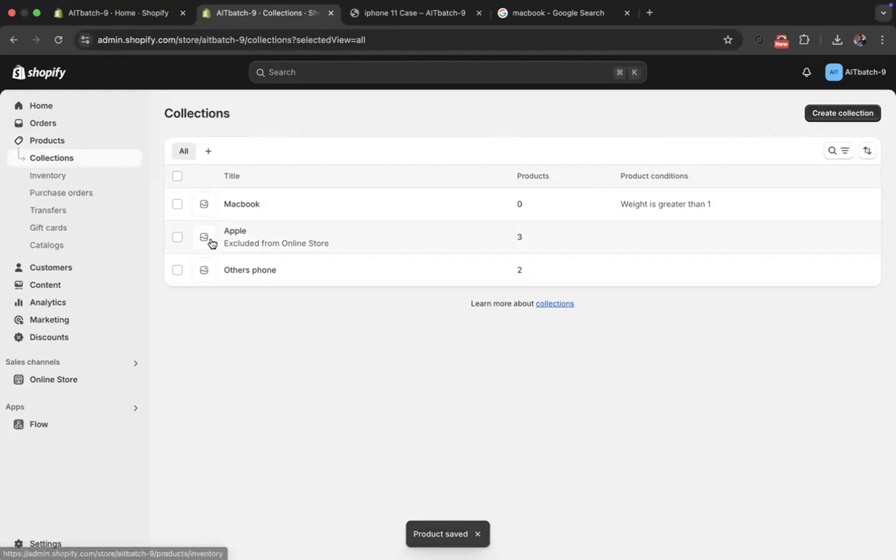
click(230, 207)
scroll(489, 413, down, 5)
scroll(489, 411, up, 3)
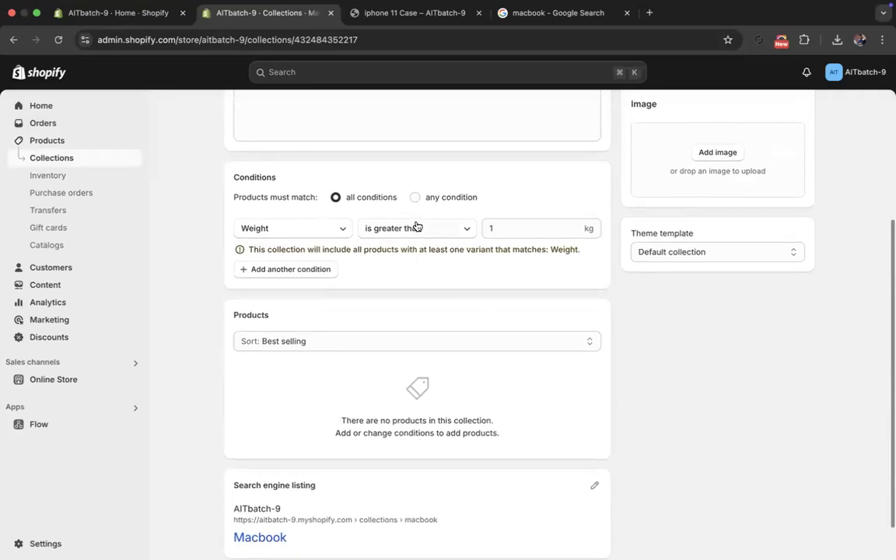
click(417, 226)
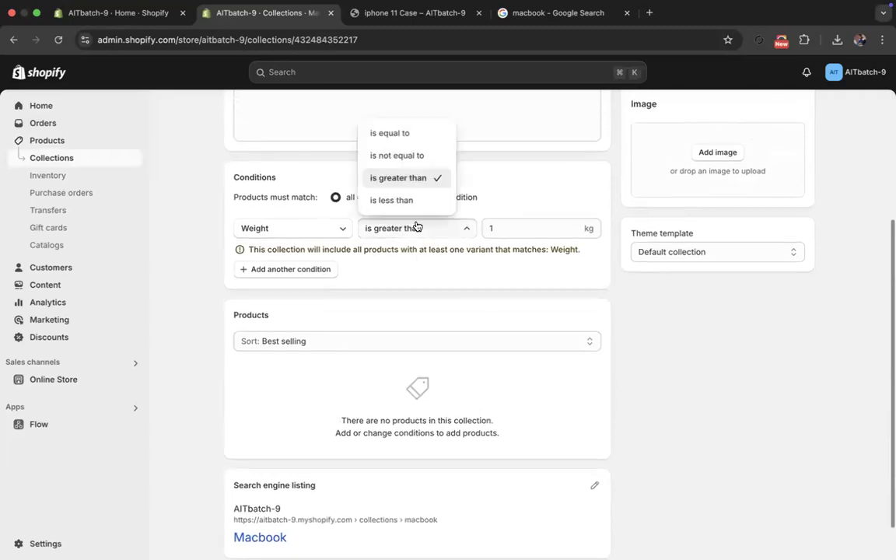
click(405, 134)
click(631, 71)
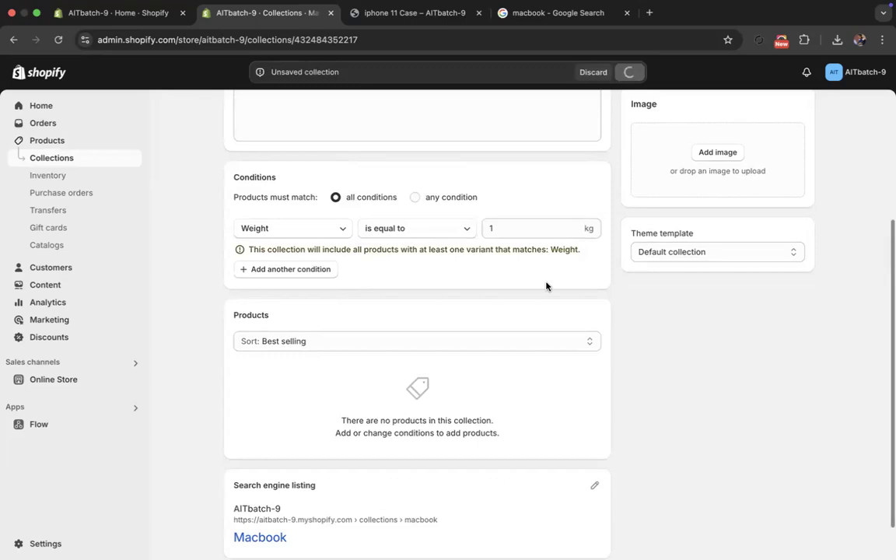
scroll(348, 376, up, 5)
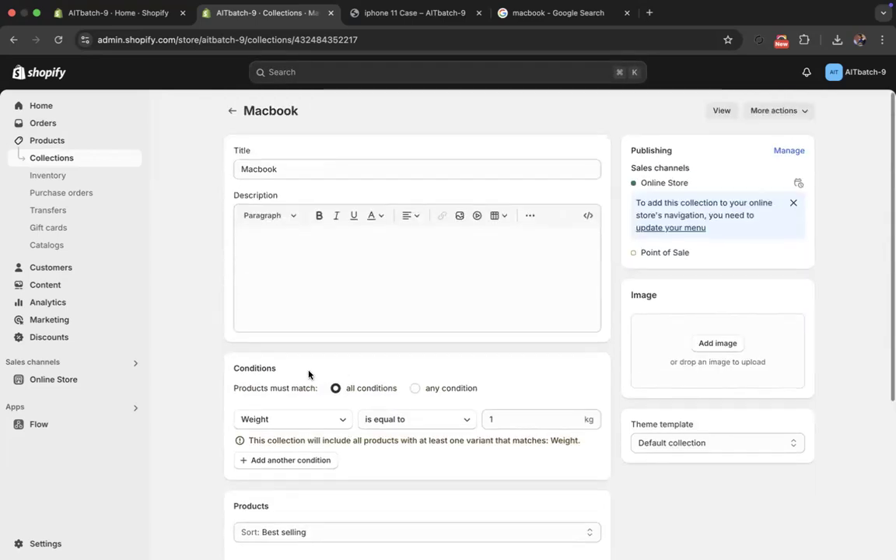
click(236, 105)
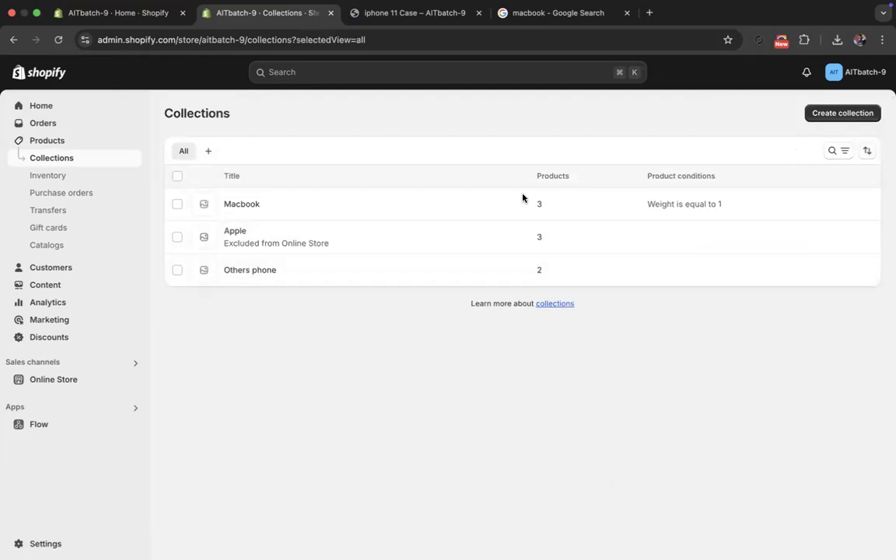
- Open the Macbook collection, review which products match its weight condition, and return to the collections list
click(467, 207)
scroll(311, 327, down, 5)
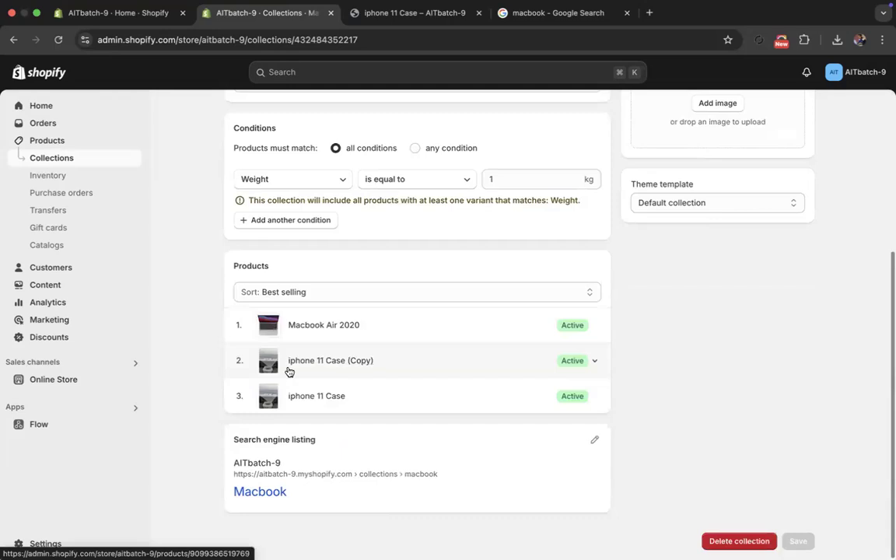
scroll(234, 385, up, 1)
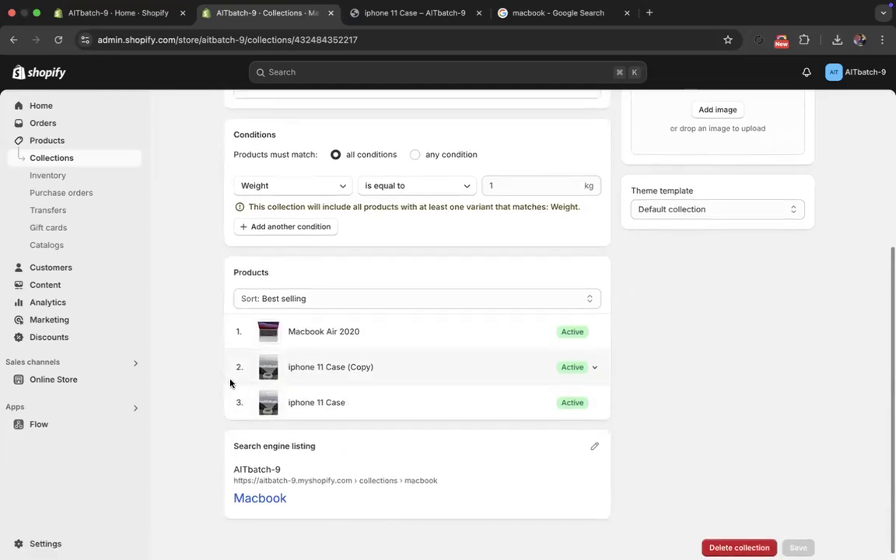
scroll(206, 362, up, 4)
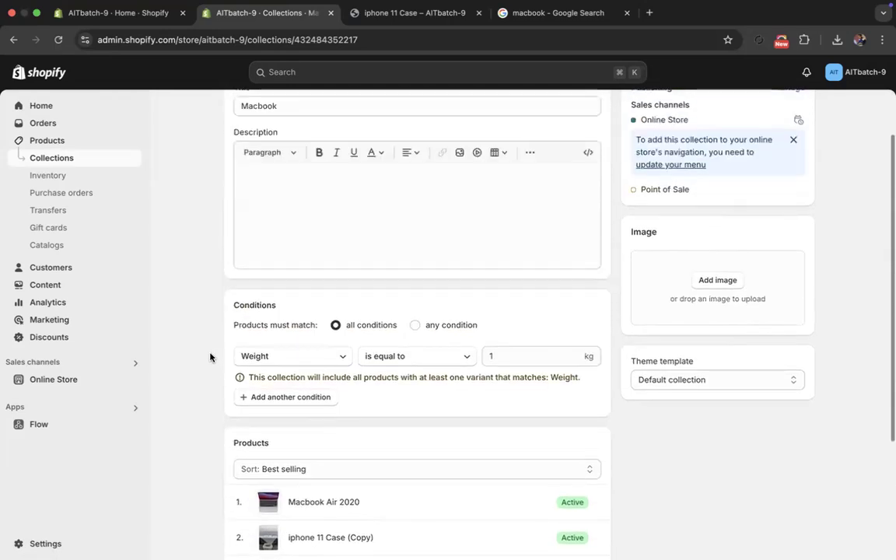
scroll(233, 109, up, 2)
click(232, 115)
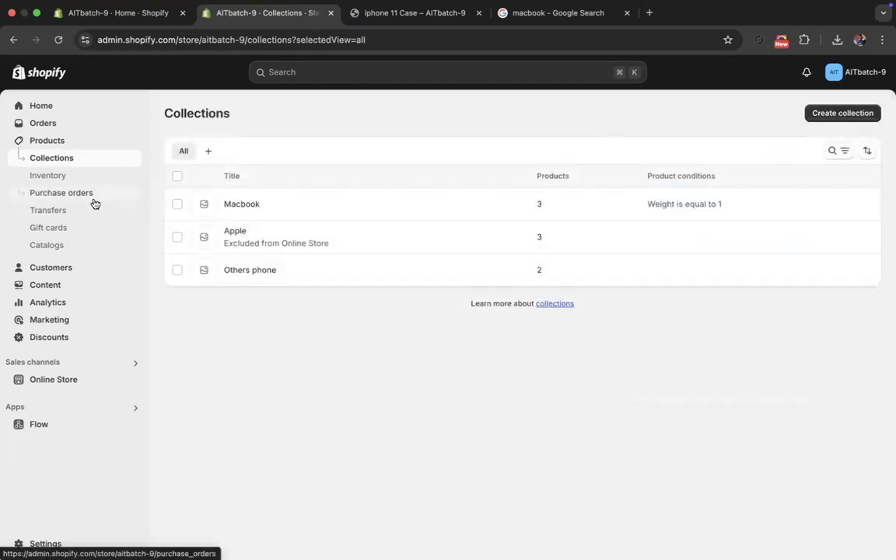
- Open the iphone 11 Case product and go to its product organization settings
click(47, 142)
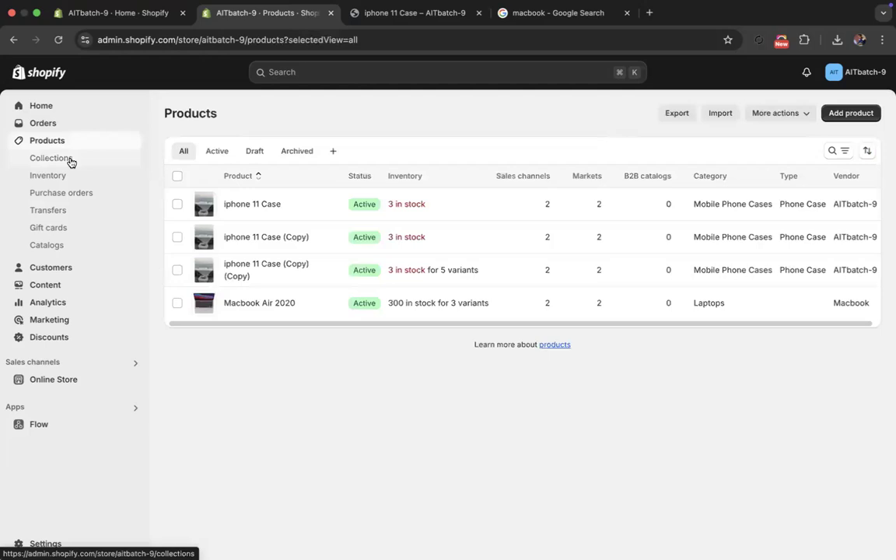
click(227, 203)
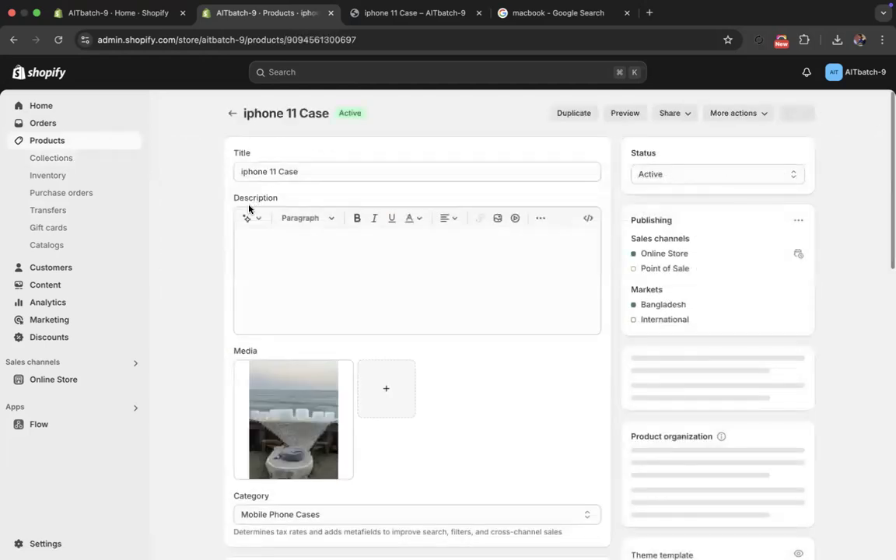
scroll(854, 389, down, 5)
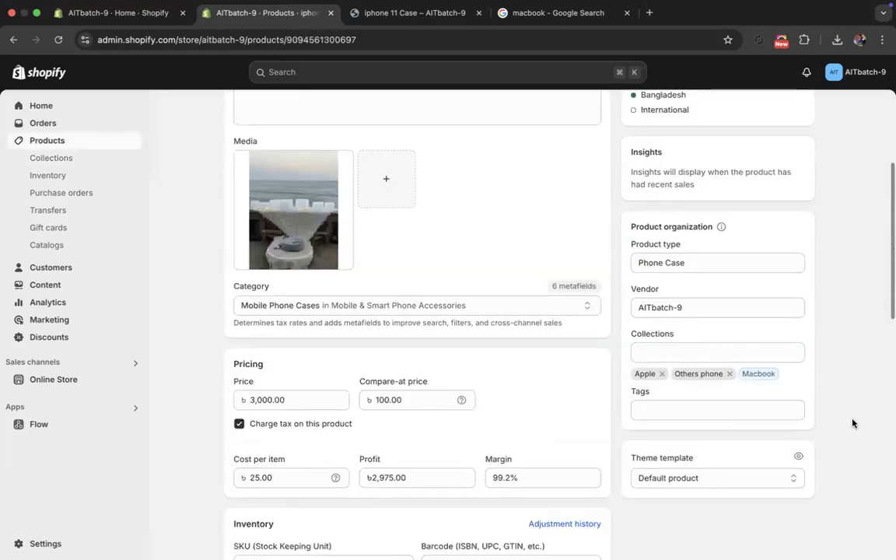
- Remove the iphone 11 Case from the Apple and Others phone collections, and reselect both collections
click(670, 351)
click(654, 381)
click(646, 406)
click(647, 382)
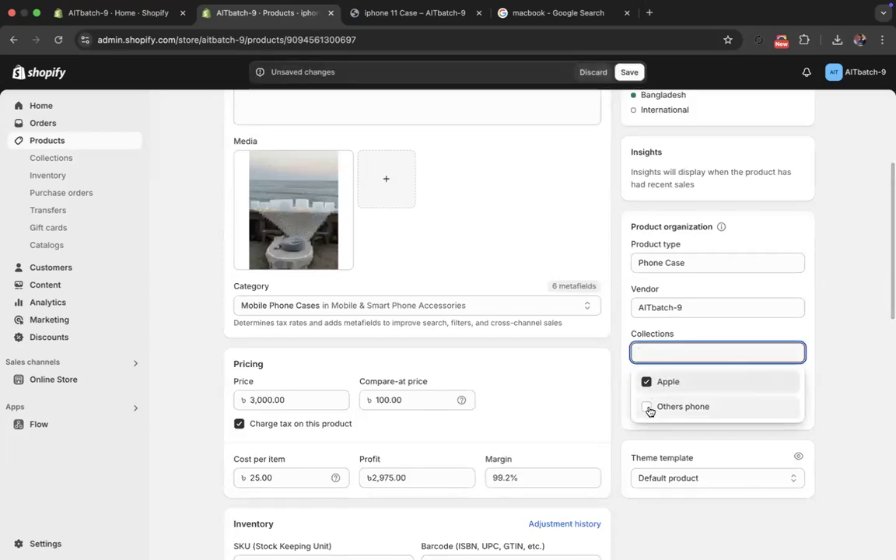
click(647, 407)
click(621, 391)
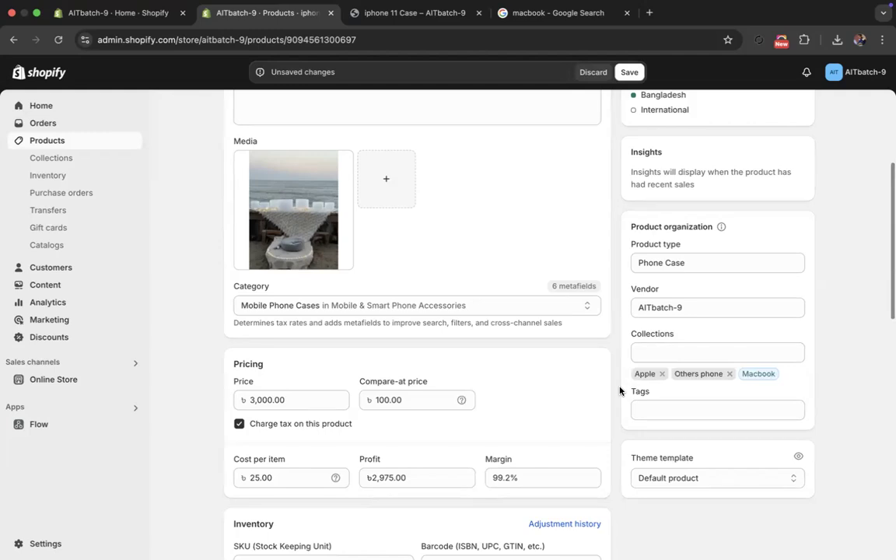
- Review the iphone 11 Case's available tags, its smart collection and its shipping weight
click(675, 409)
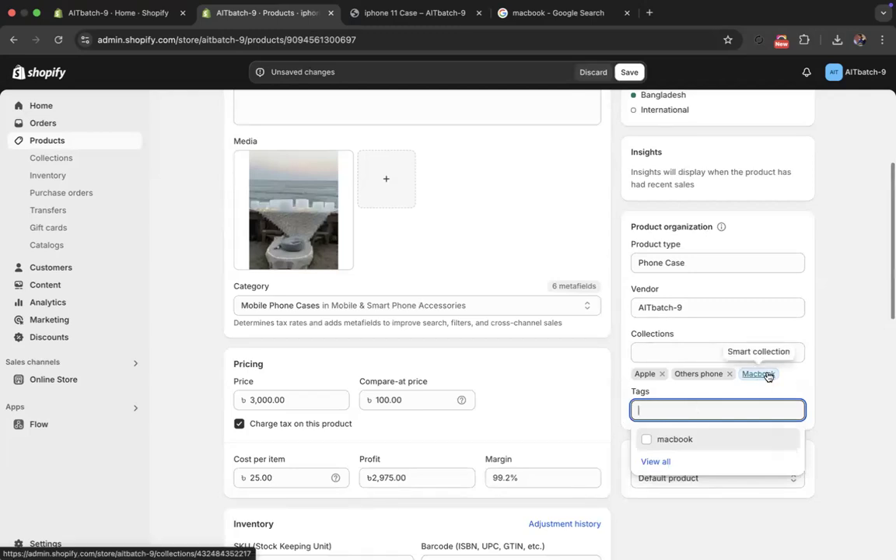
scroll(480, 432, down, 6)
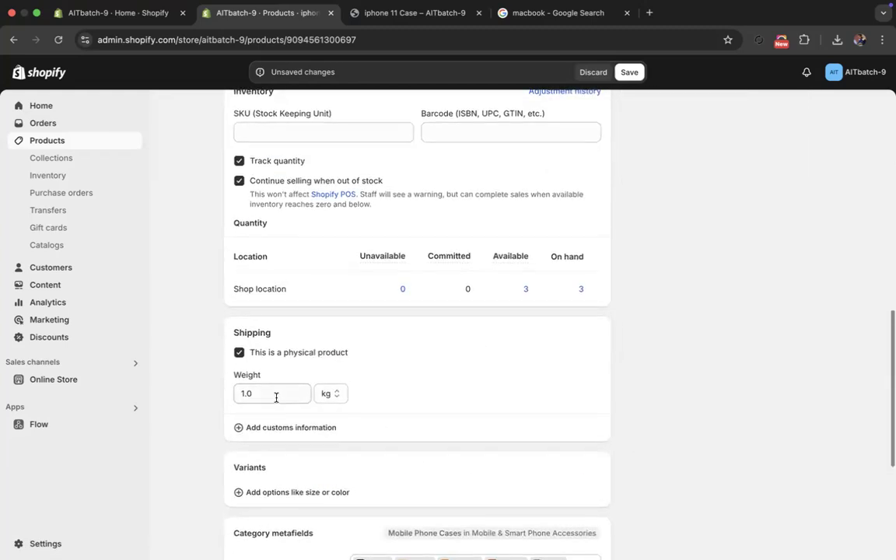
scroll(277, 397, up, 4)
scroll(276, 397, up, 2)
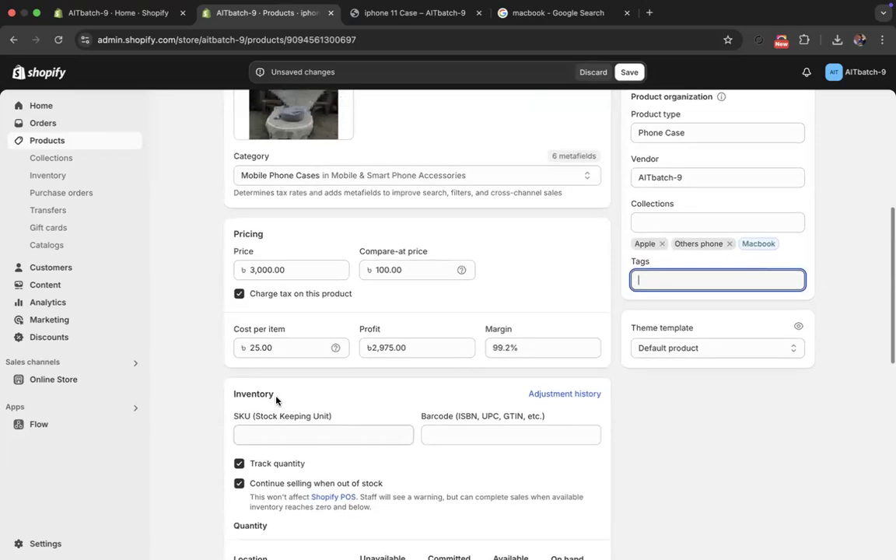
- Clear and reselect Apple and Others phone for the iphone 11 Case again, save the product, and return to the collections list
click(640, 294)
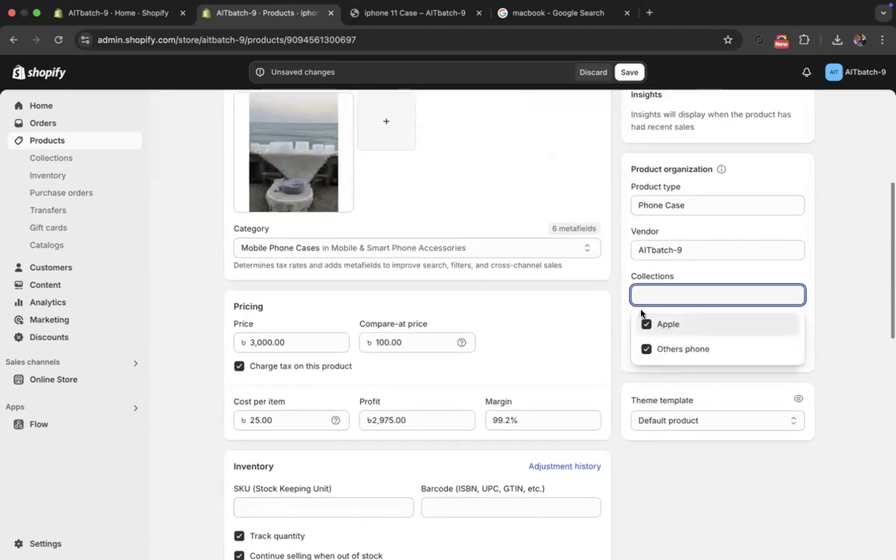
click(646, 324)
click(647, 350)
click(646, 325)
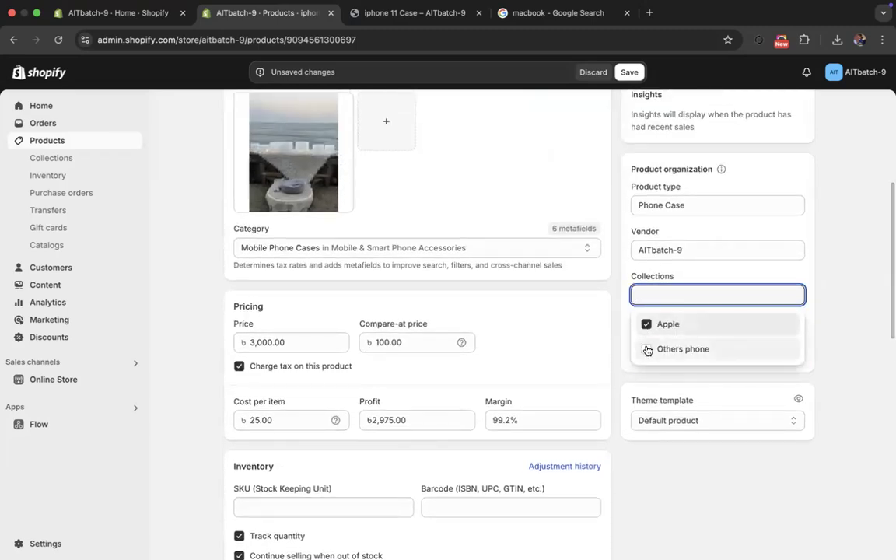
click(645, 349)
click(619, 387)
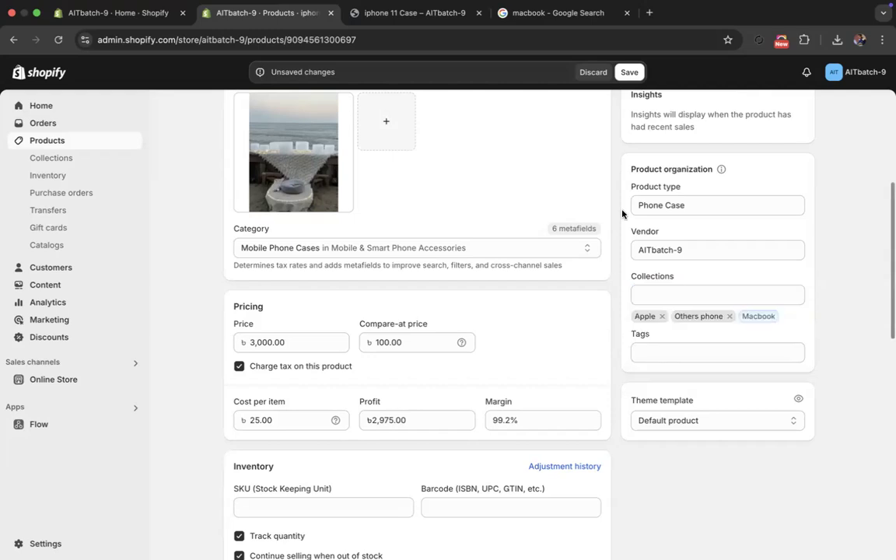
click(629, 72)
click(51, 158)
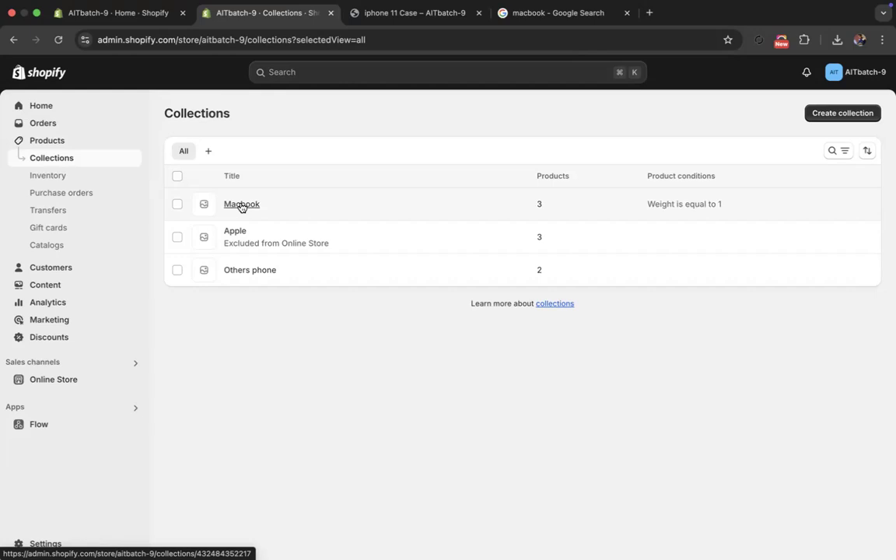
- In the inventory, set the available quantity of iphone 11 Case (Copy) (Copy), Beige / Back cover, to 100 and save
click(58, 176)
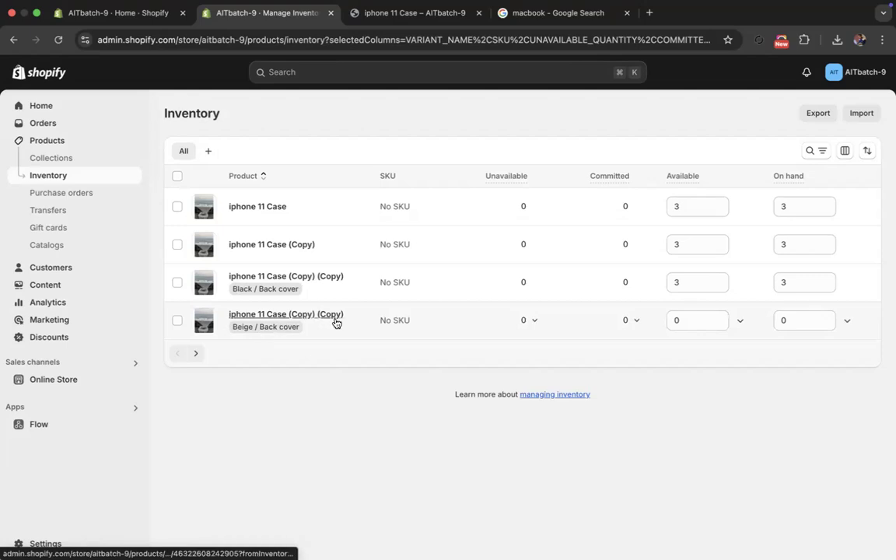
click(698, 321)
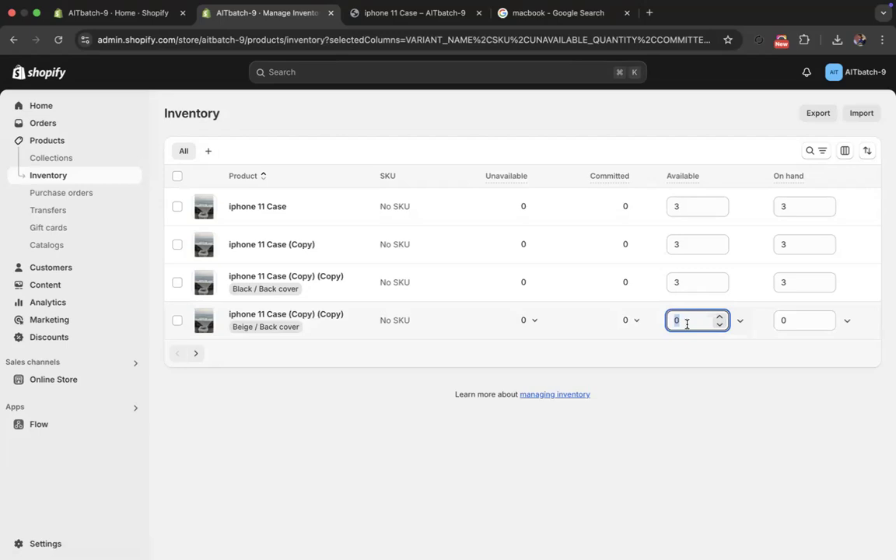
text(100)
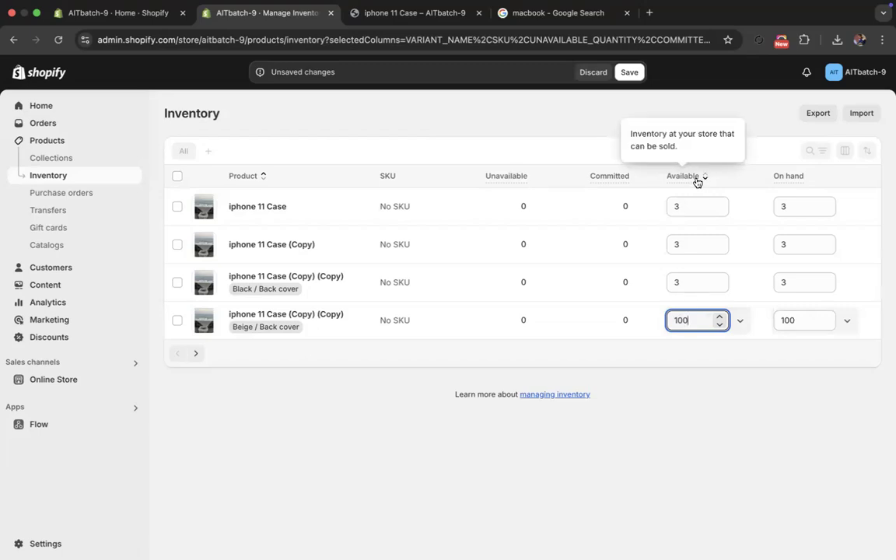
click(629, 72)
- Set the available quantity of the Black / Back cover variant of iphone 11 Case (Copy) (Copy) to 99 and save
click(696, 278)
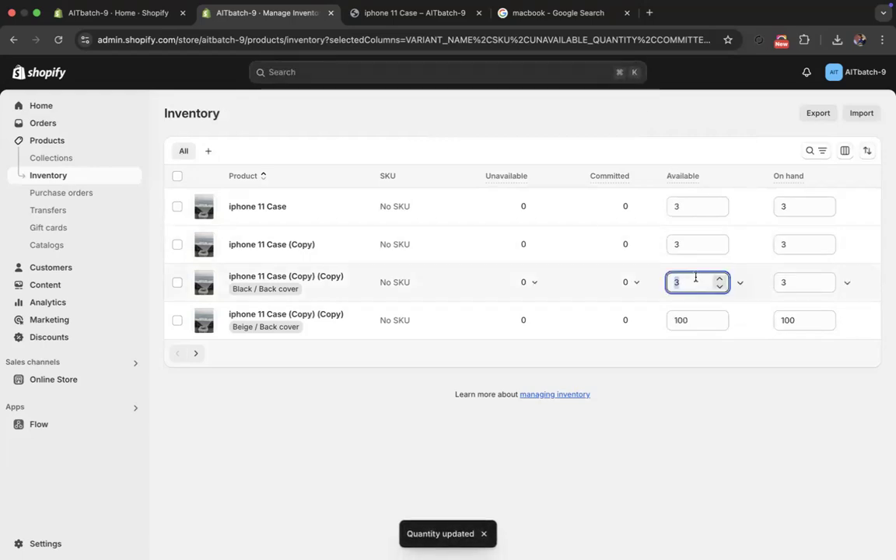
text(100)
key(Down)
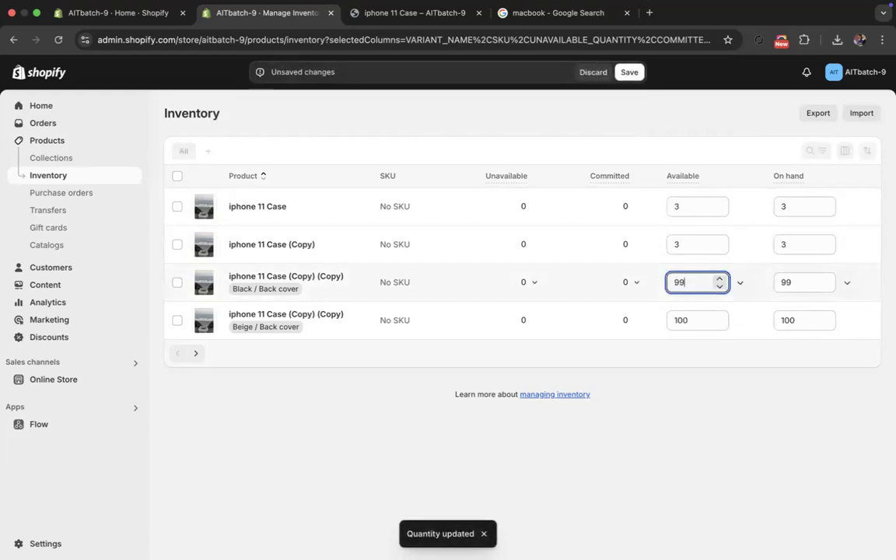
click(629, 73)
- Set the available quantity to 100 for iphone 11 Case (Copy) and for iphone 11 Case, saving each change
click(687, 243)
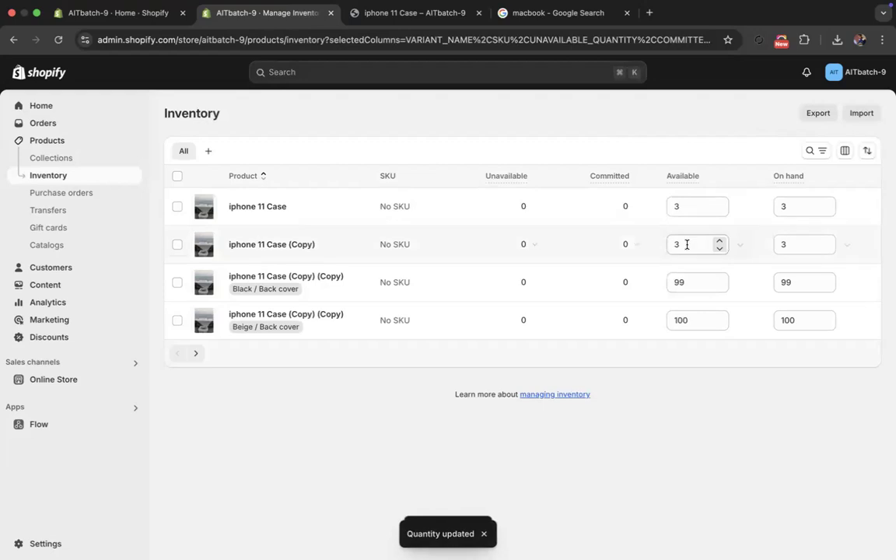
text(100)
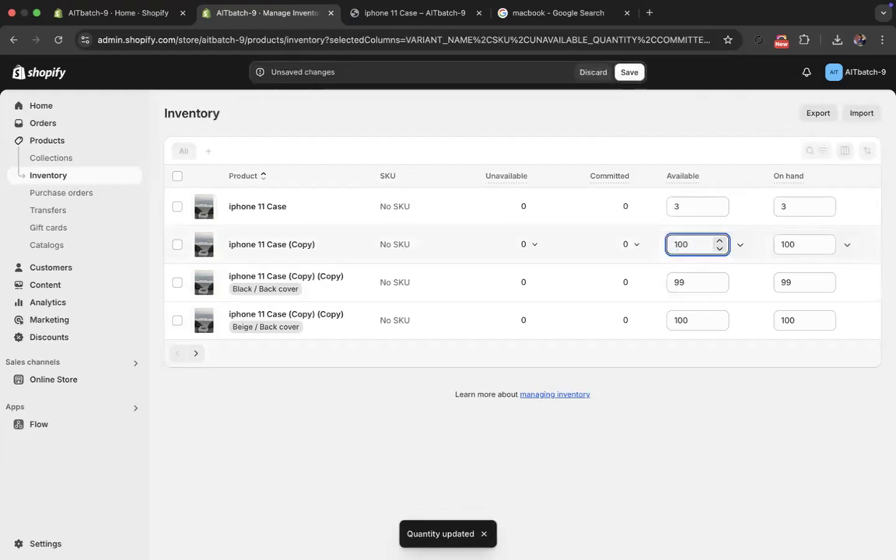
click(626, 73)
click(683, 204)
text(100)
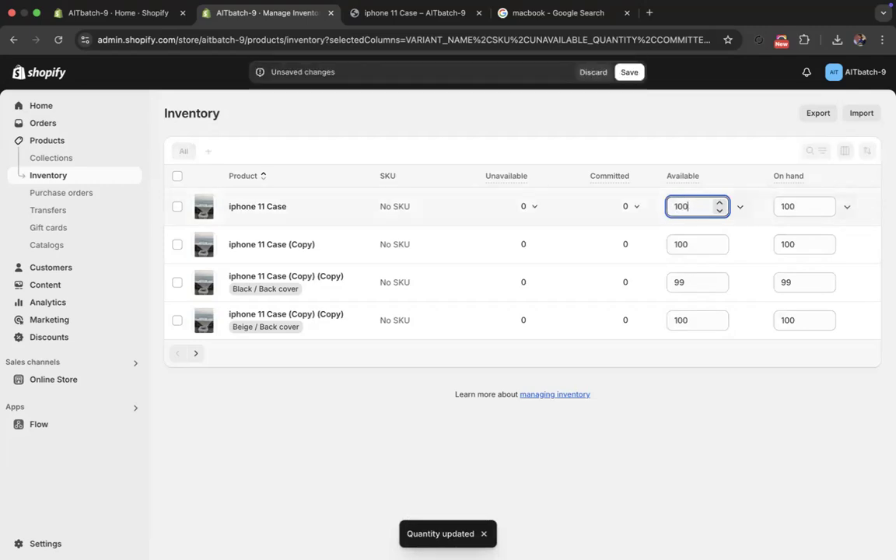
click(630, 72)
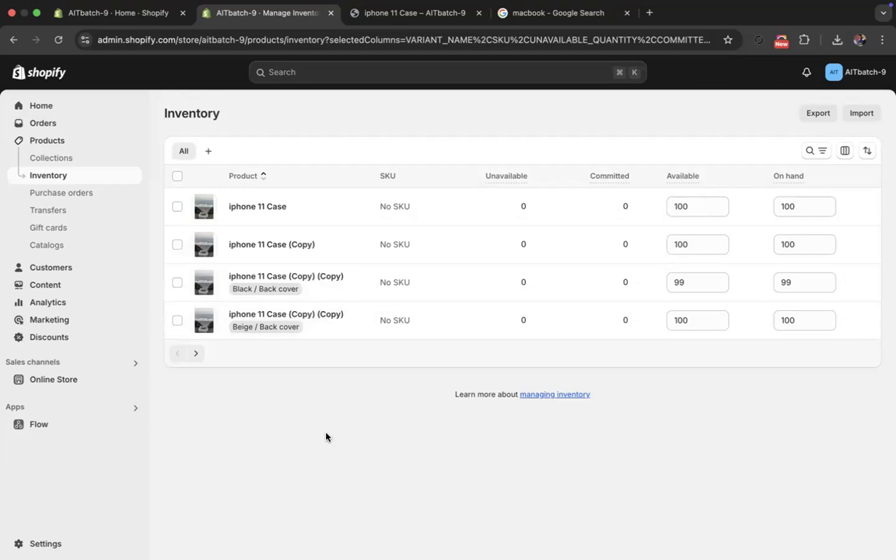
- Create a purchase order and add all Macbook Air 2020 variants (Gray, Gold, Black) from the popular products
click(84, 194)
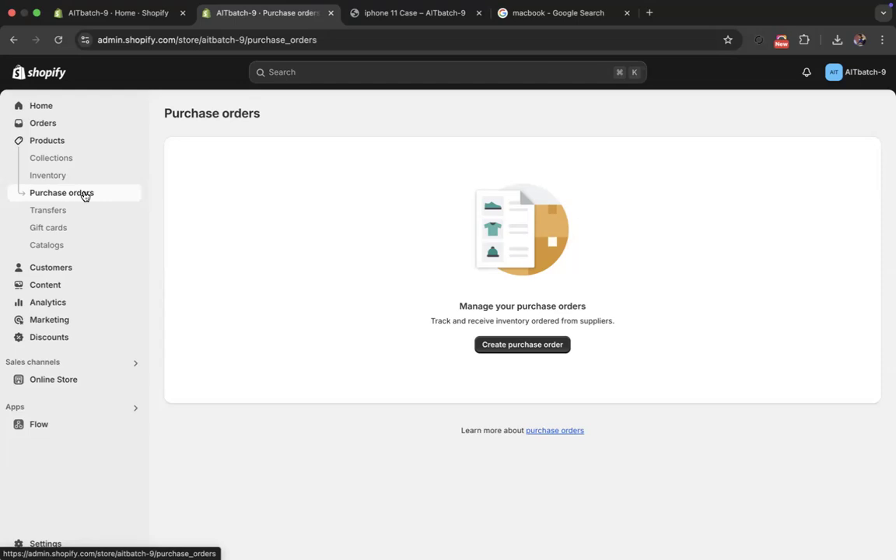
click(480, 347)
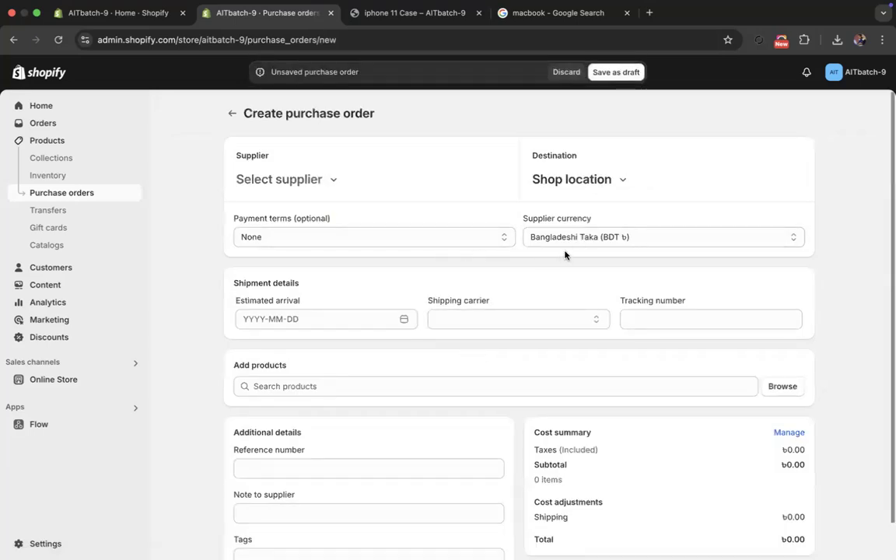
scroll(340, 364, down, 1)
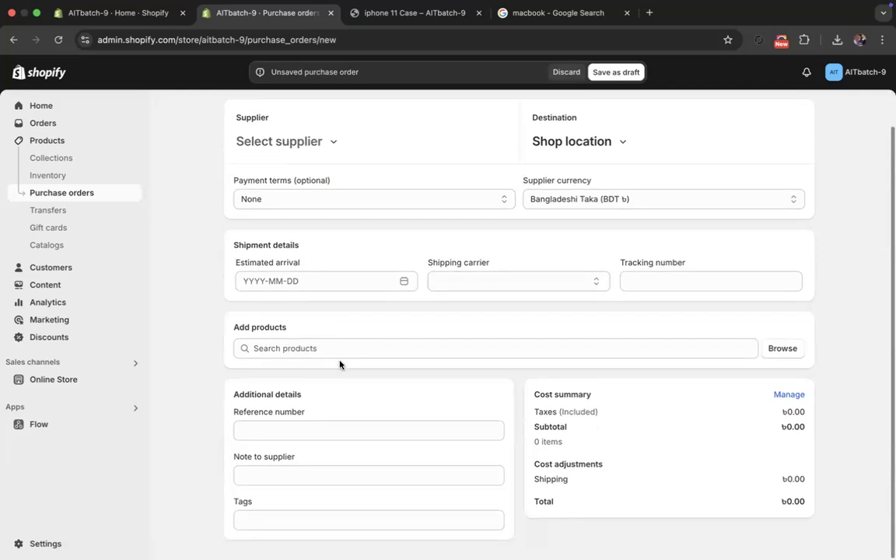
click(342, 347)
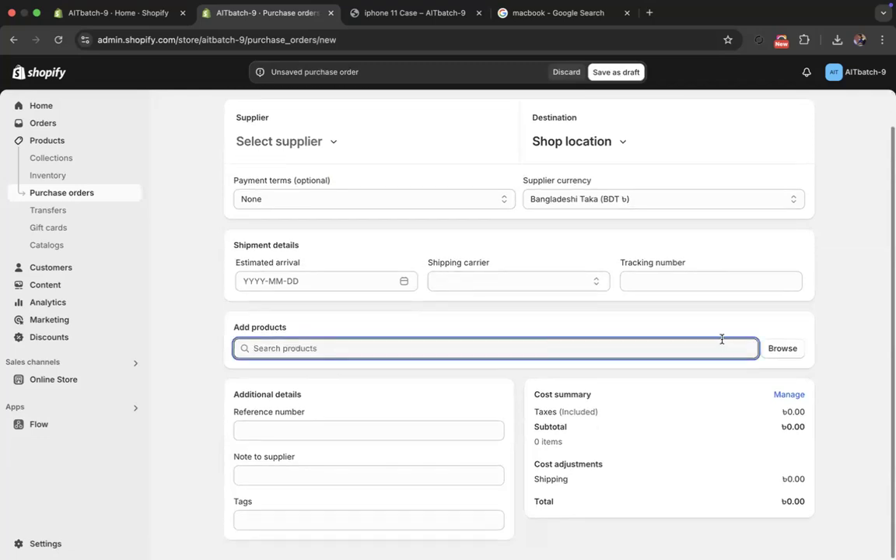
click(782, 349)
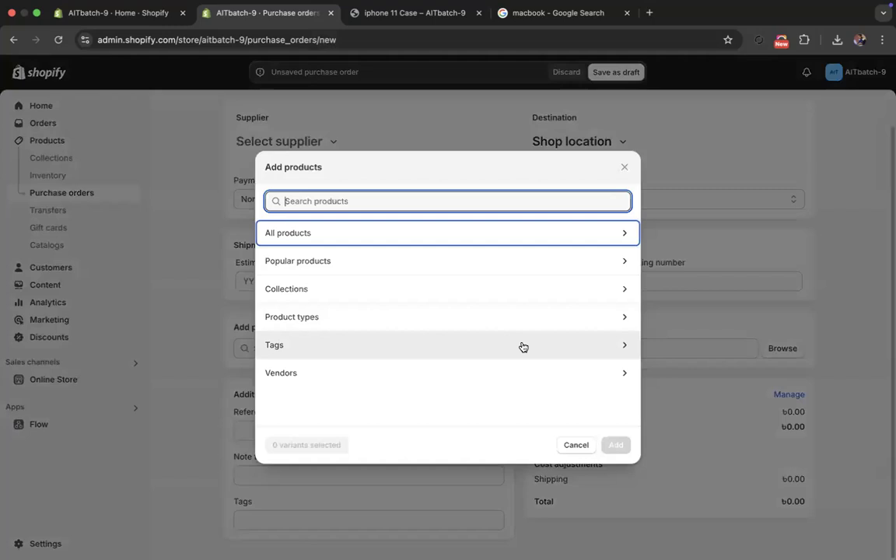
click(428, 264)
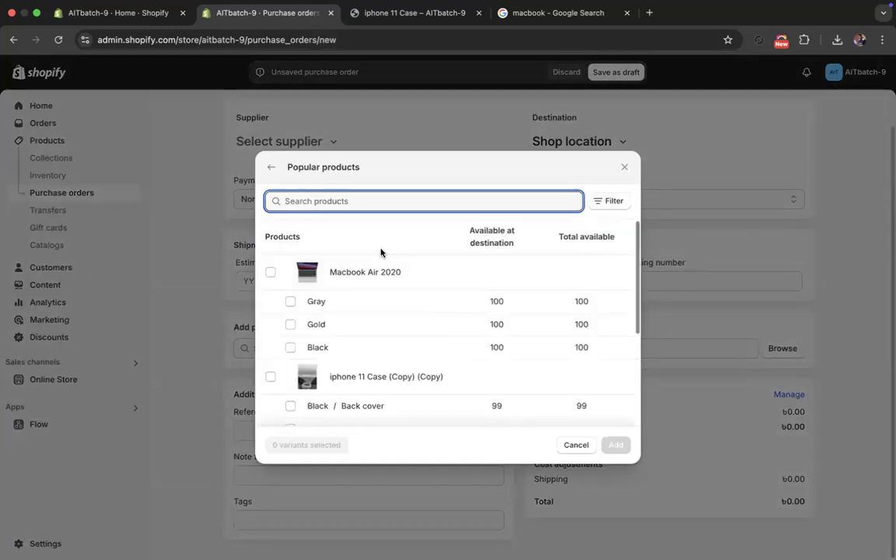
click(270, 272)
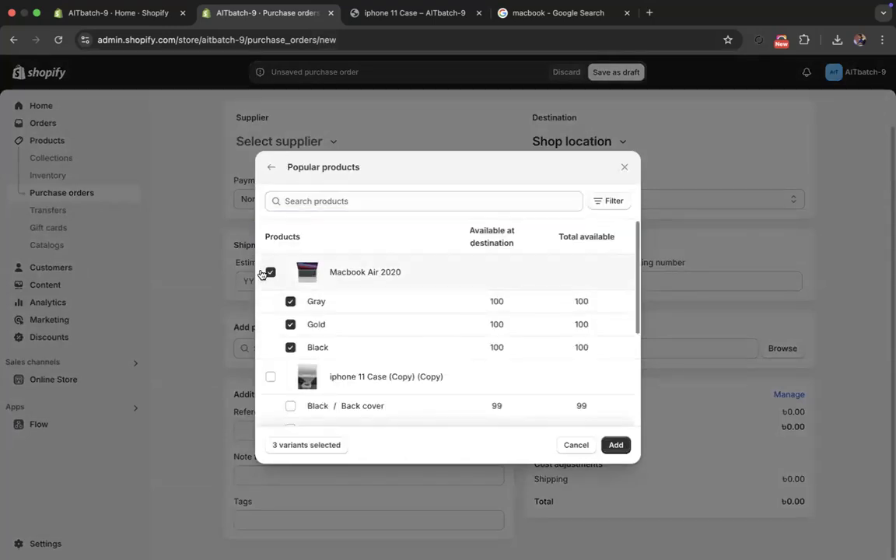
click(616, 445)
- Set the order quantity of the Gray, Gold and Black Macbook Air 2020 variants to 100 each and save the purchase order as a draft
scroll(420, 389, down, 3)
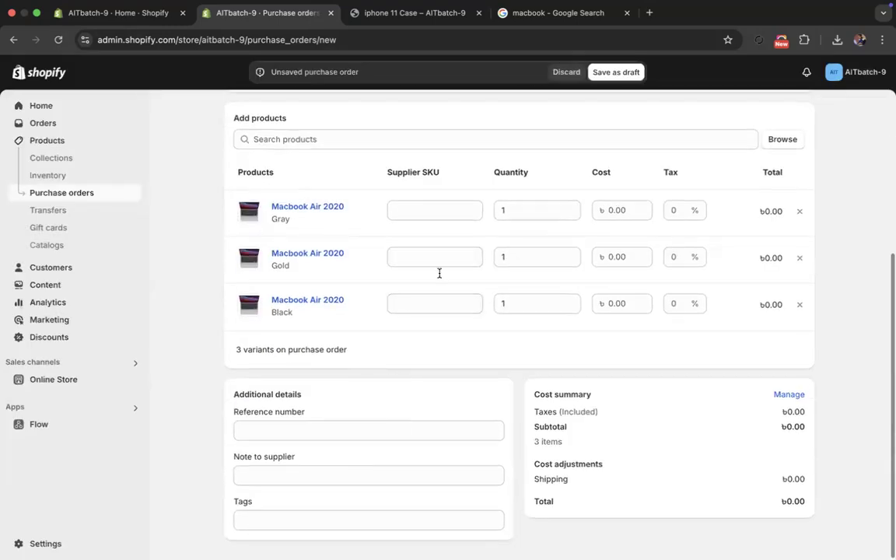
click(511, 213)
text(99)
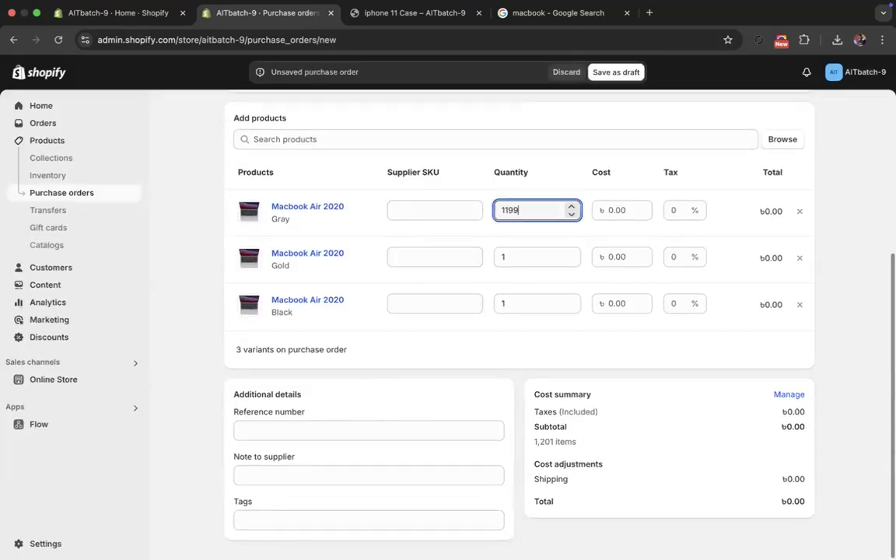
drag(526, 207, 498, 206)
text(100)
click(516, 250)
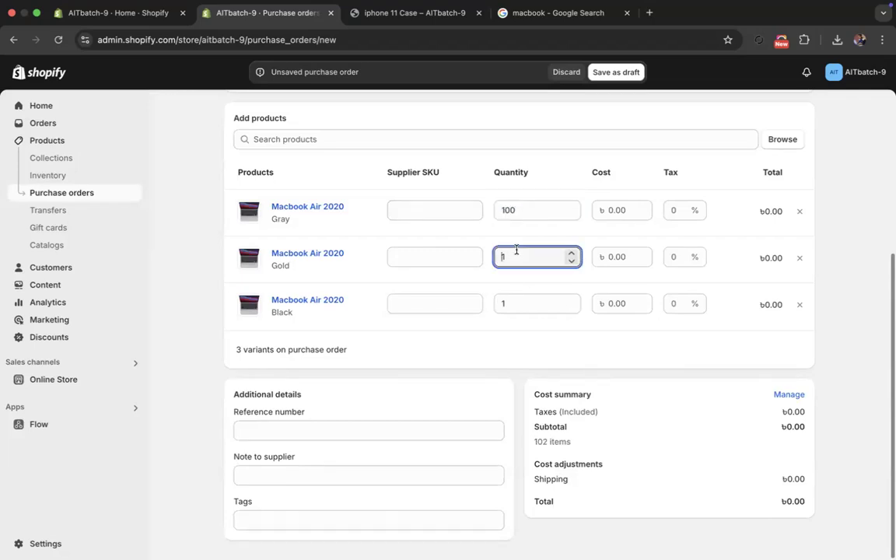
double_click(516, 249)
text(100)
double_click(523, 308)
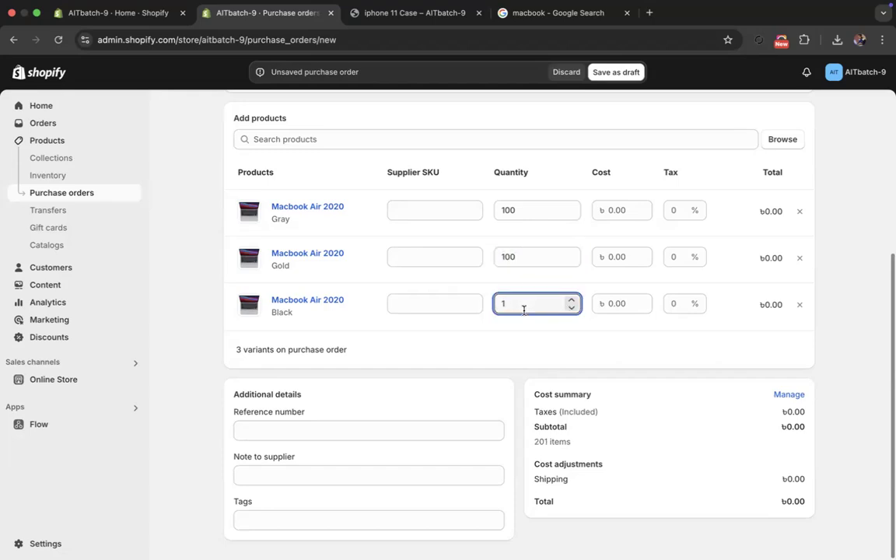
text(100)
click(610, 74)
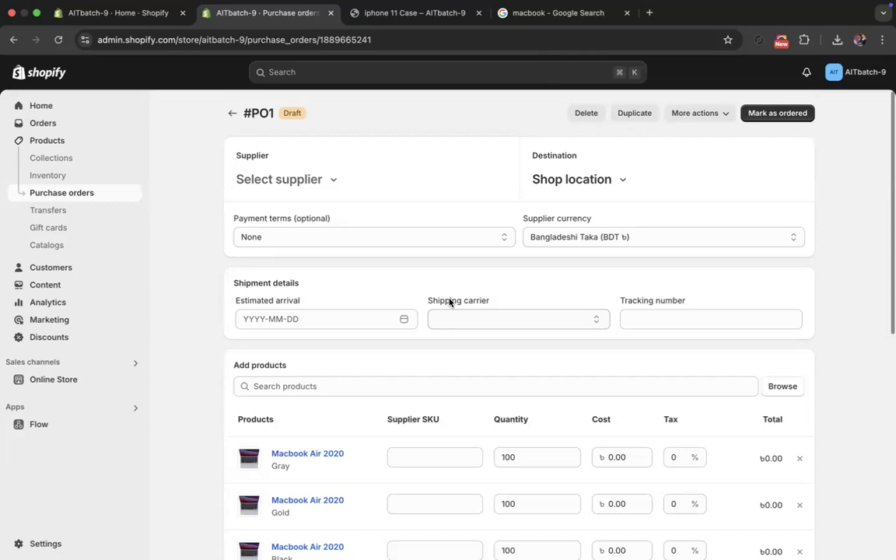
- View the inventory Transfers page, and open the Gift cards page
click(46, 215)
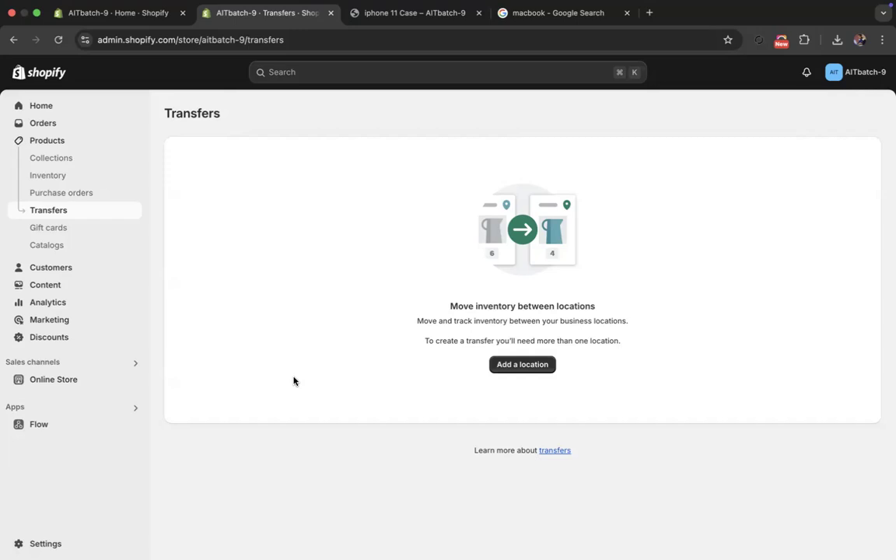
click(53, 234)
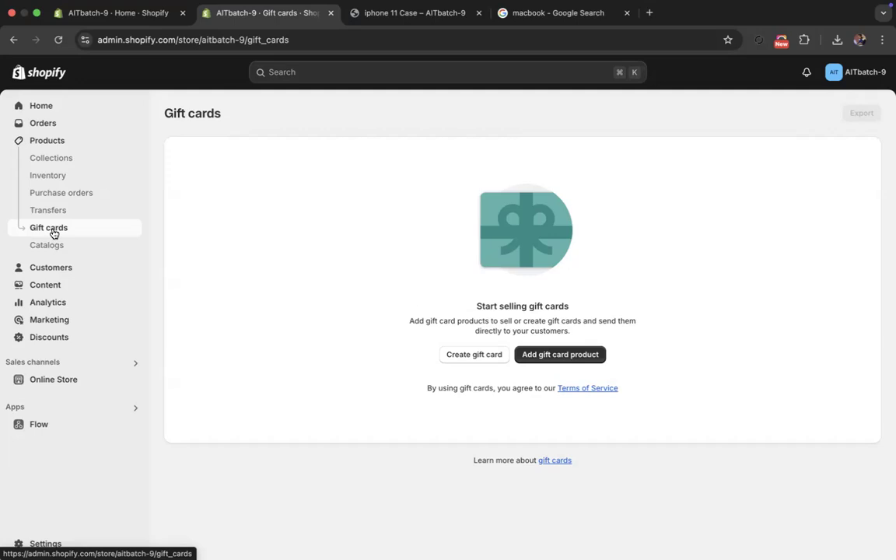
- Start a new gift card with the code "New year Sale" and an initial value of 1,000
click(576, 361)
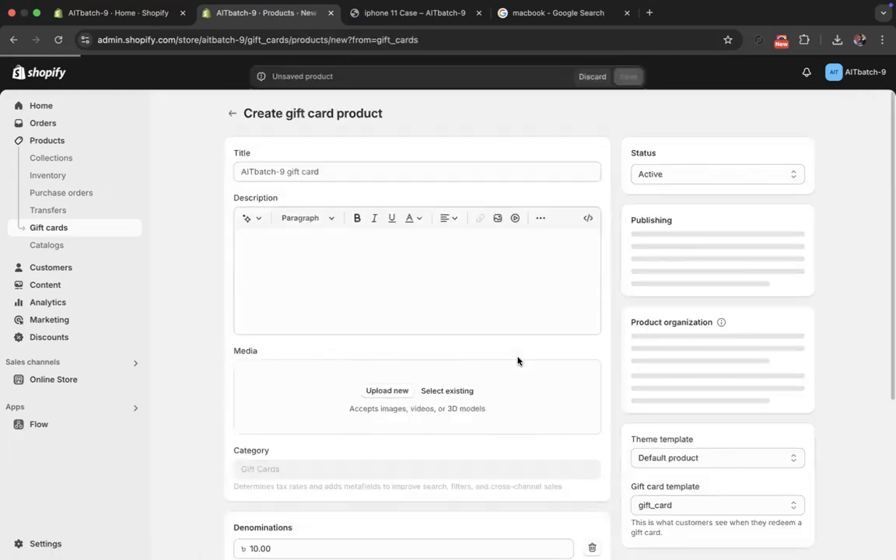
click(232, 113)
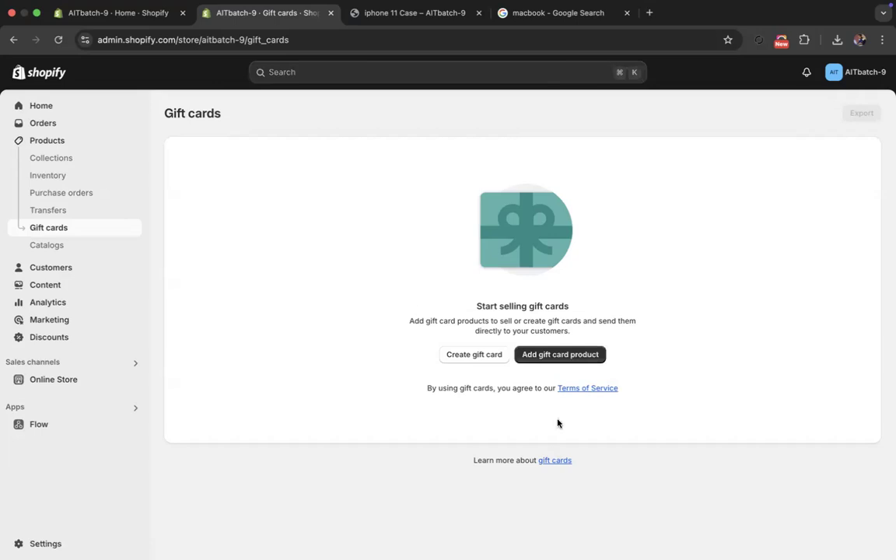
click(478, 355)
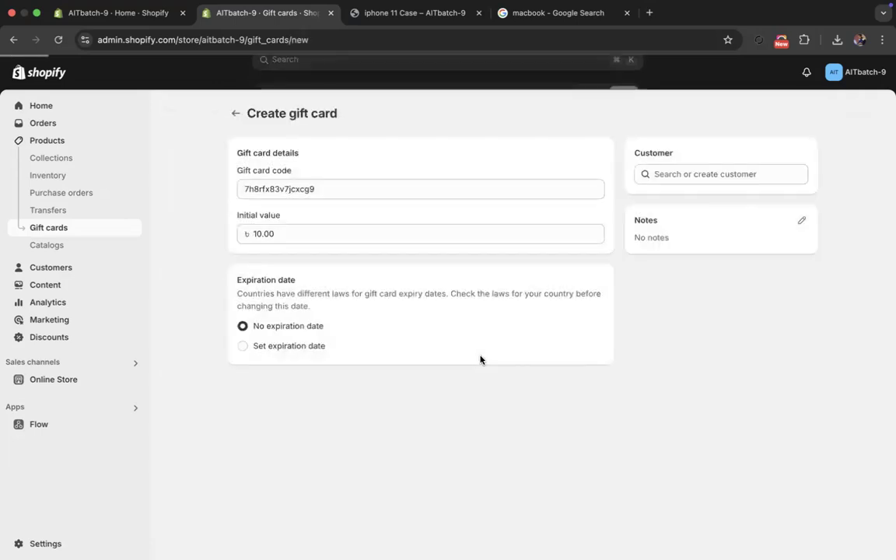
drag(326, 188, 245, 181)
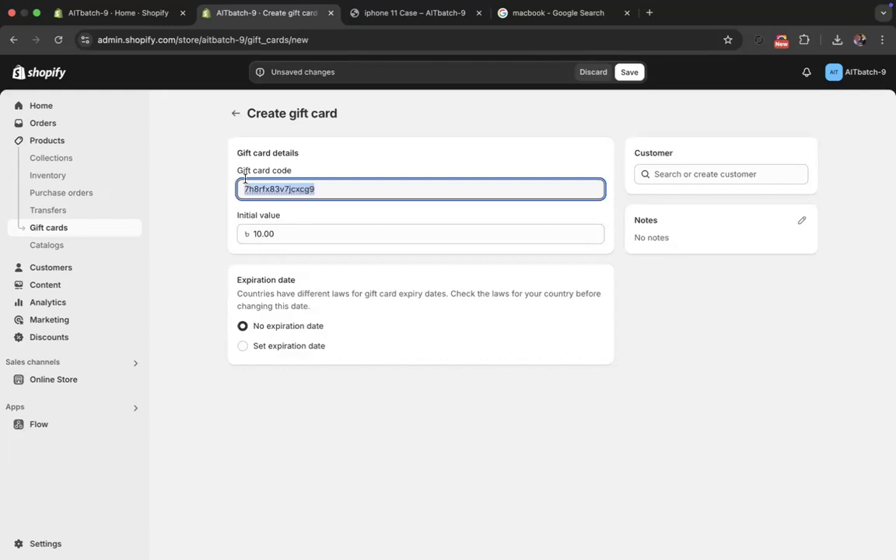
text(New)
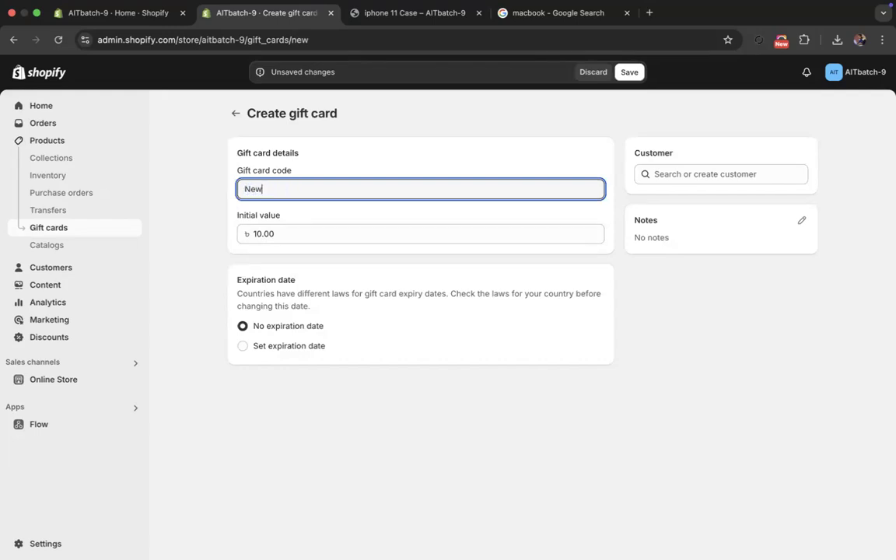
text( years)
key(BackSpace)
text(Sale)
click(291, 238)
text(1000)
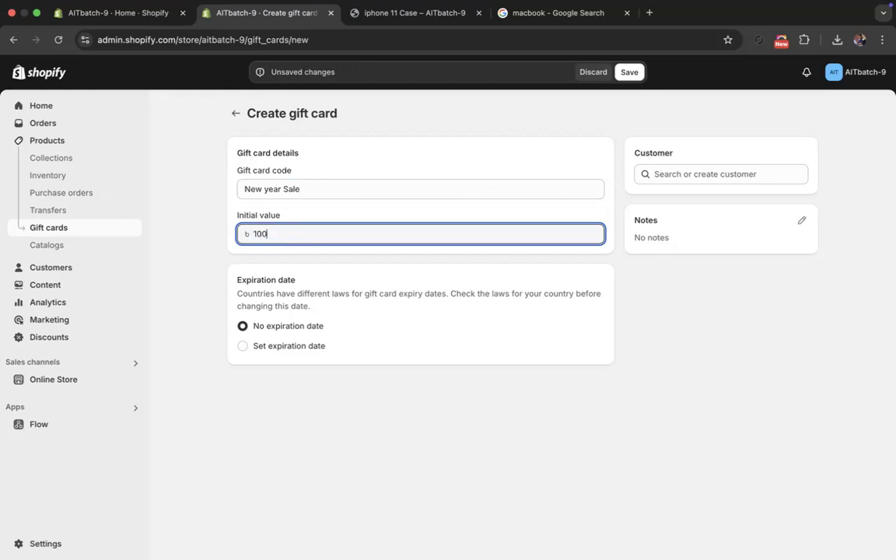
click(237, 387)
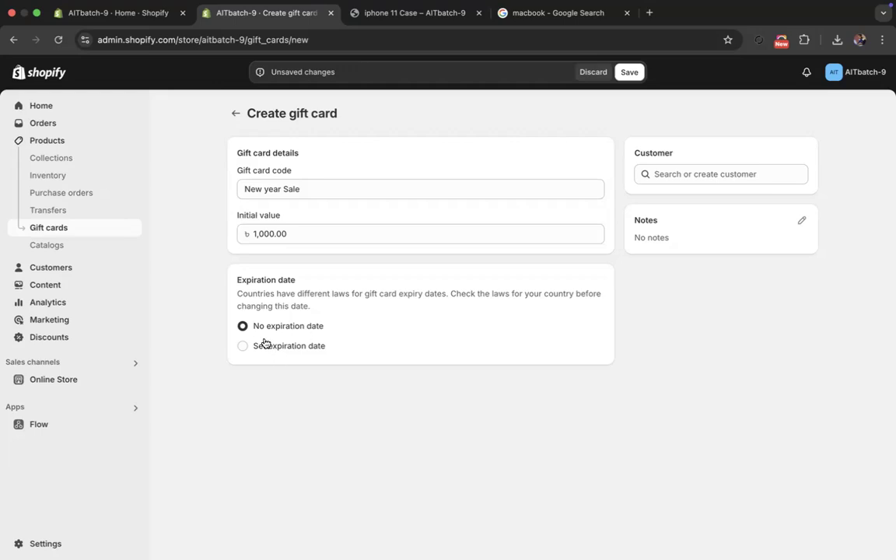
- Give the gift card an expiration date of 18/01/2030, then save it and return to the gift cards list
click(244, 346)
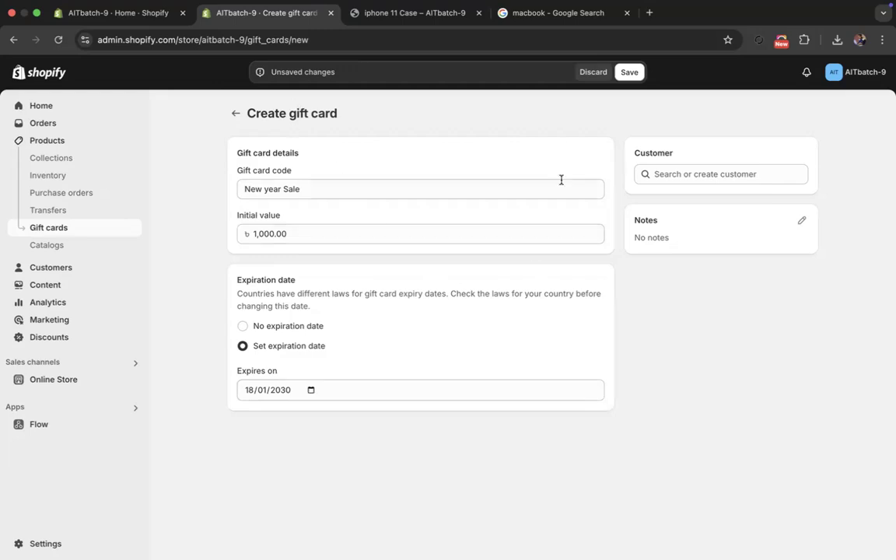
click(667, 176)
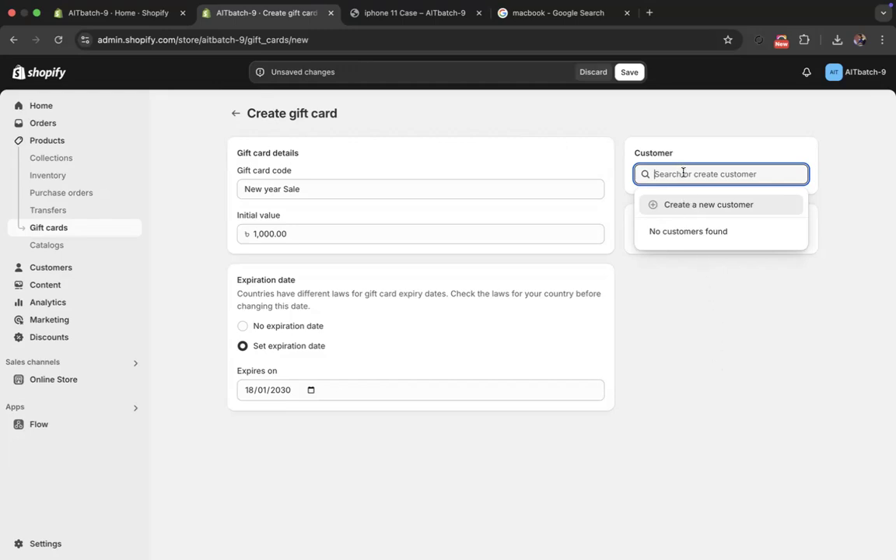
click(676, 320)
click(630, 71)
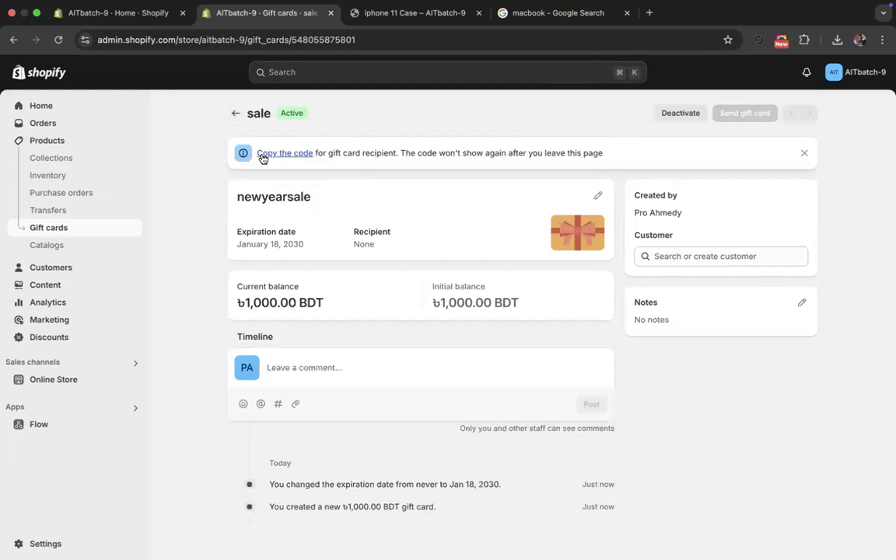
click(235, 114)
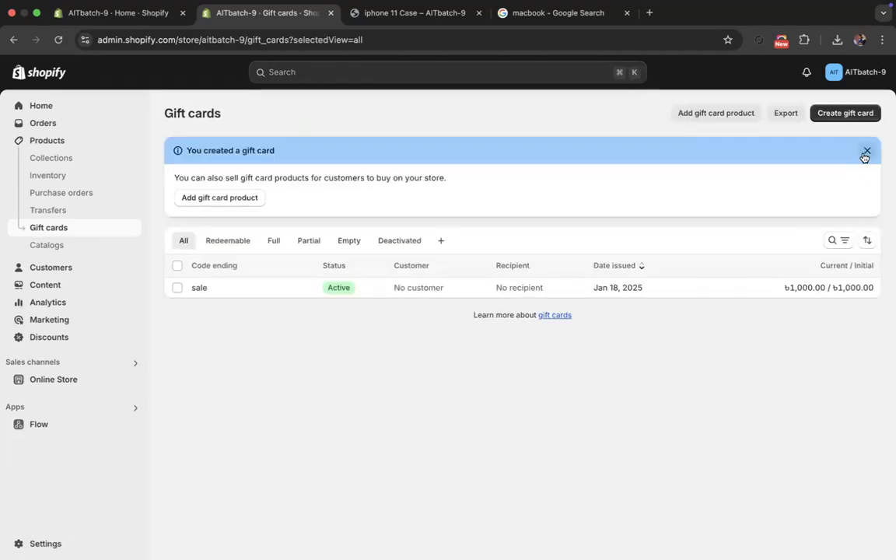
click(867, 151)
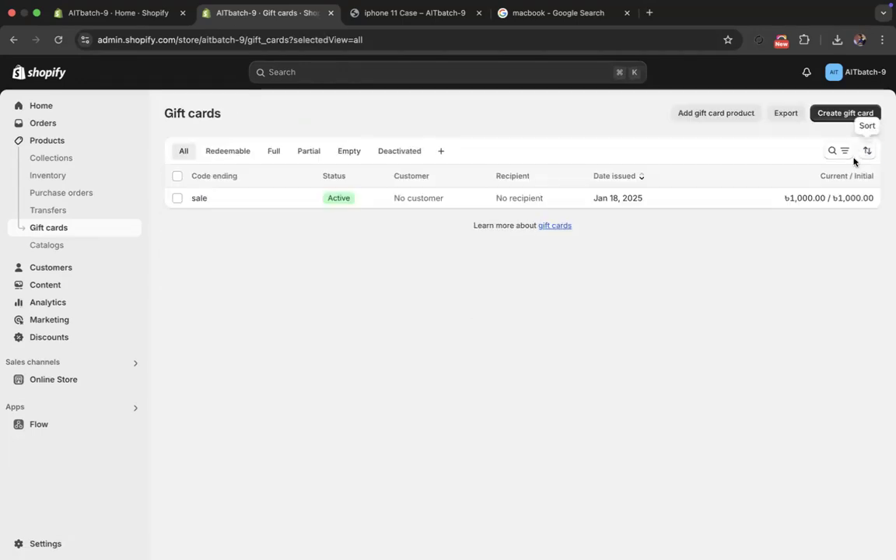
- Start a new gift card product and title it "New year"
click(712, 114)
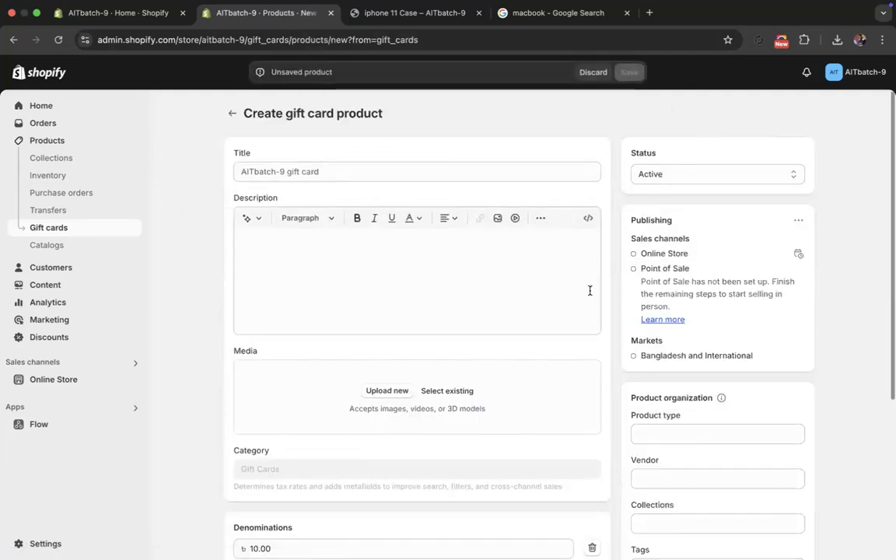
scroll(536, 353, down, 5)
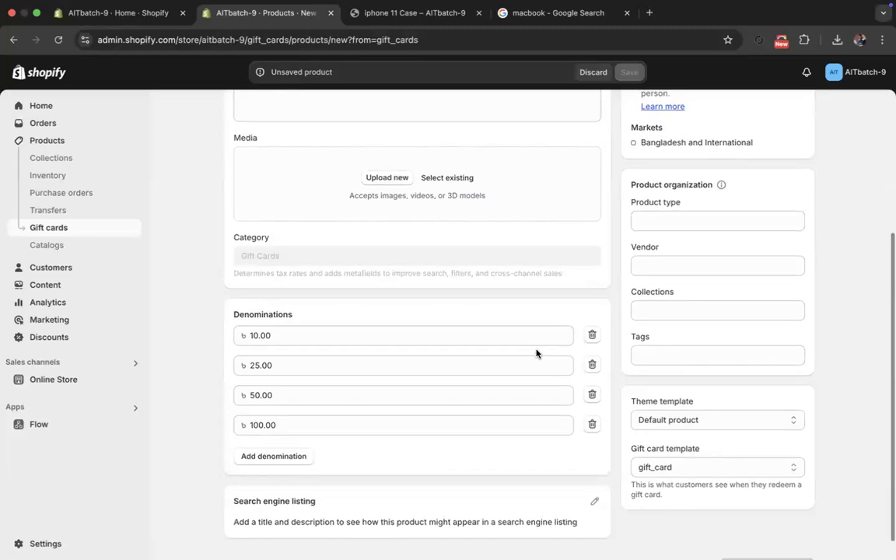
scroll(536, 349, up, 5)
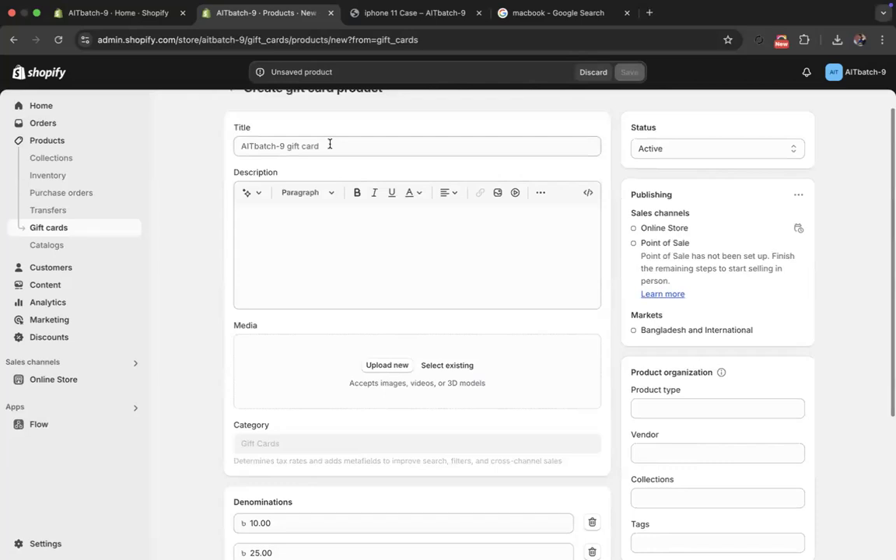
click(314, 145)
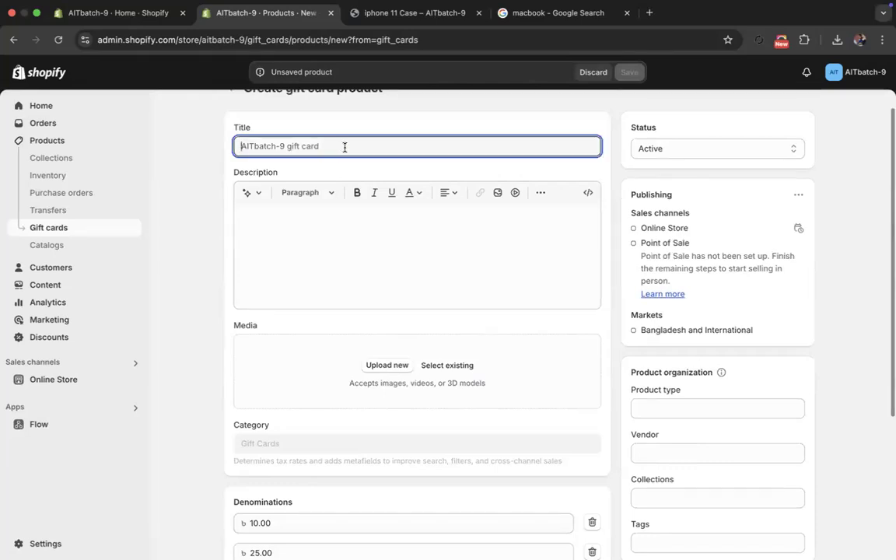
text(New year 2025)
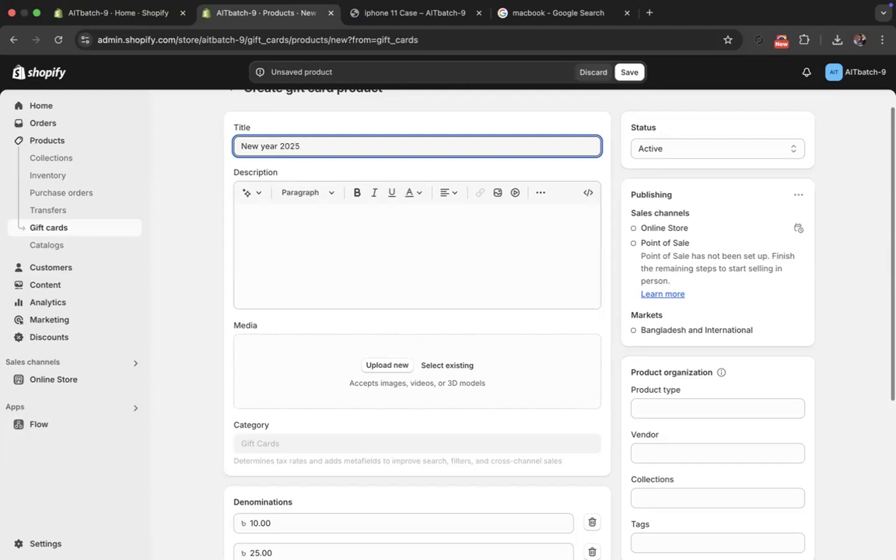
click(368, 252)
scroll(381, 253, down, 3)
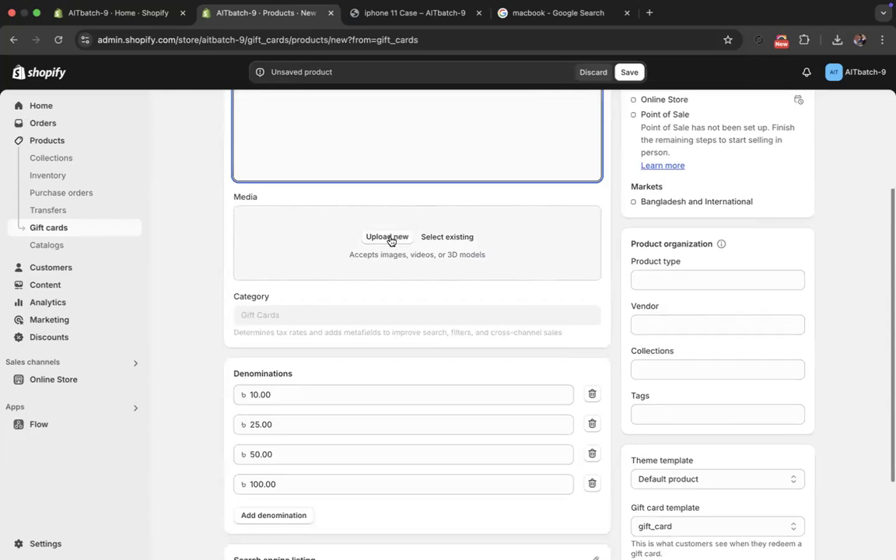
- Search Google for Amazon in a new browser tab, open amazon.com and enter the captcha characters to reach the store
click(648, 14)
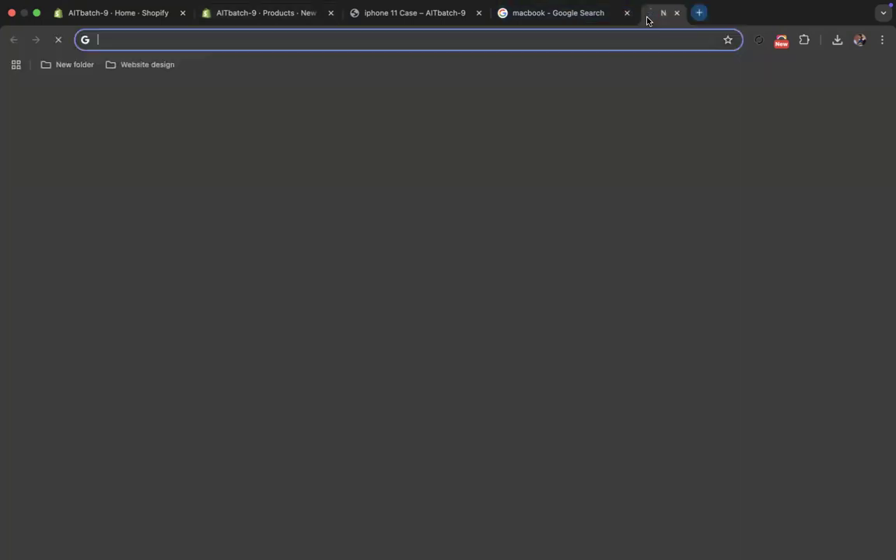
text(ama)
key(Return)
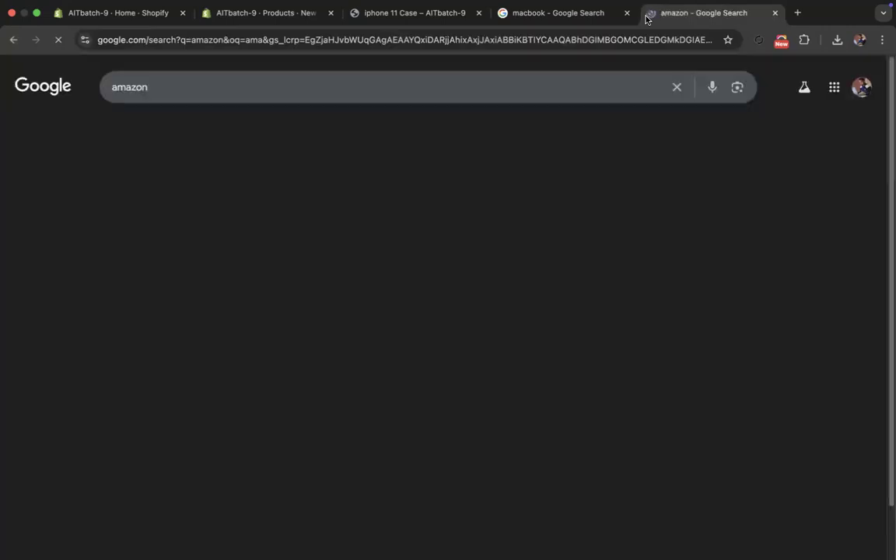
click(225, 199)
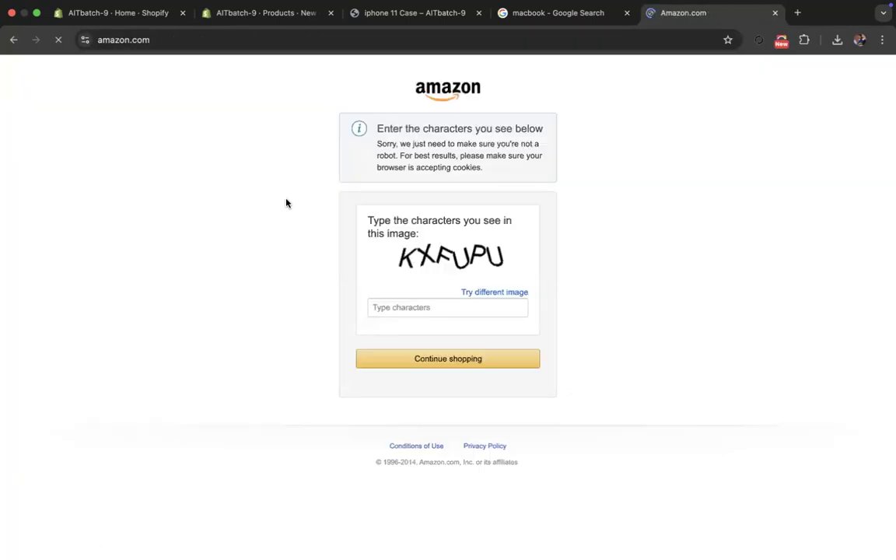
click(414, 308)
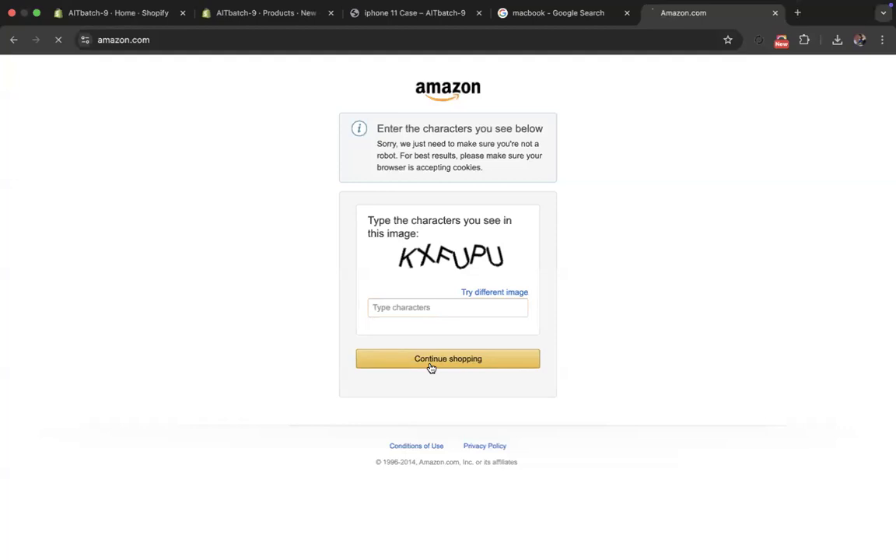
click(435, 308)
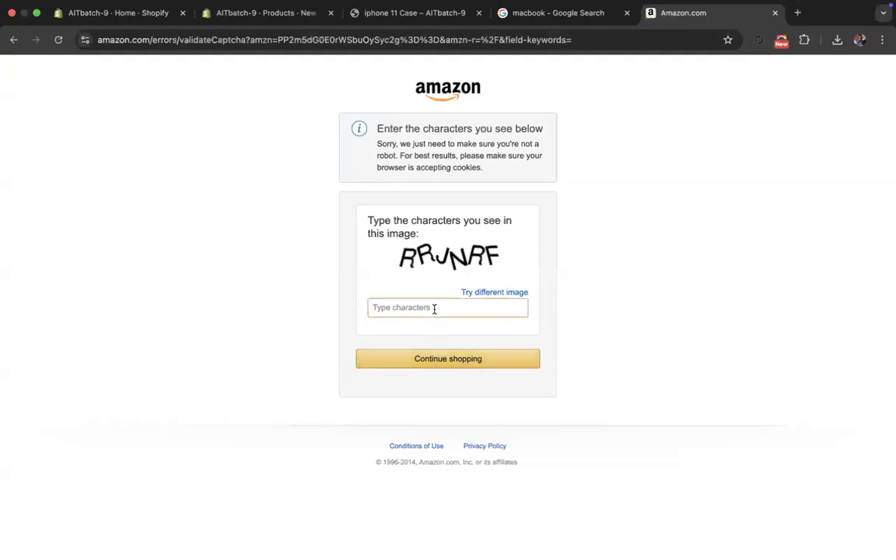
text(rrjnrf)
key(Return)
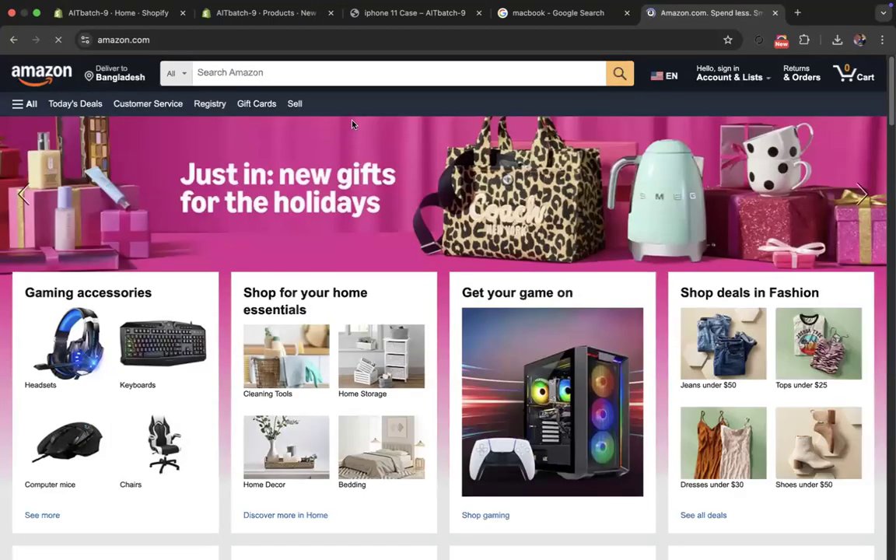
- Browse Amazon's specialty eGift cards and open the Google Play gift code product page
click(221, 145)
click(257, 104)
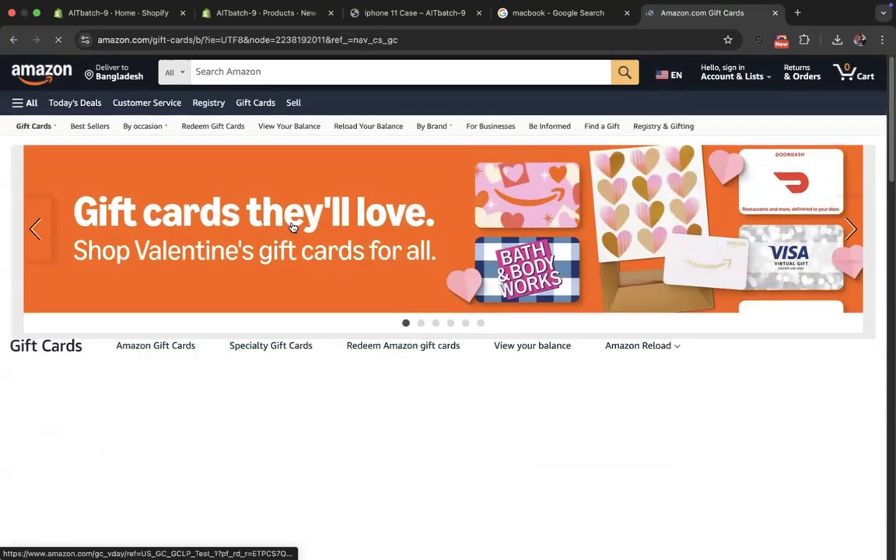
scroll(320, 276, down, 5)
scroll(322, 275, down, 3)
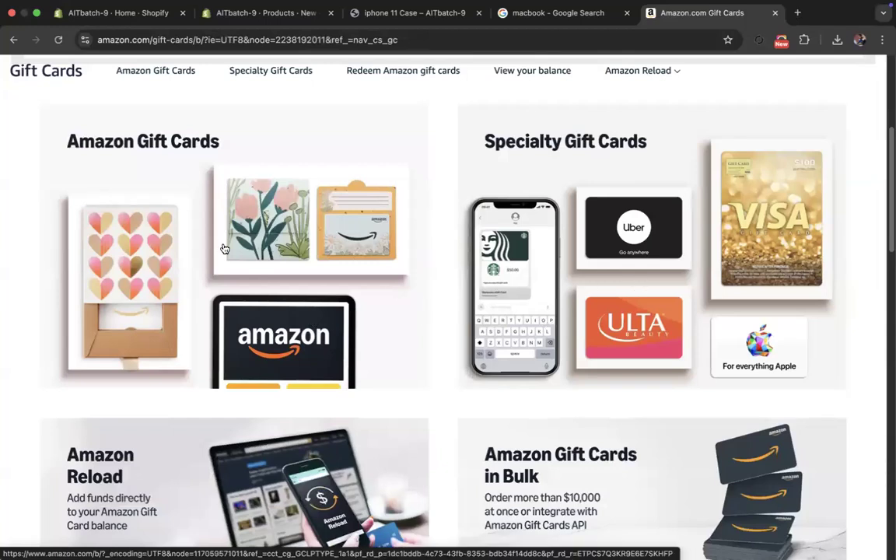
click(678, 279)
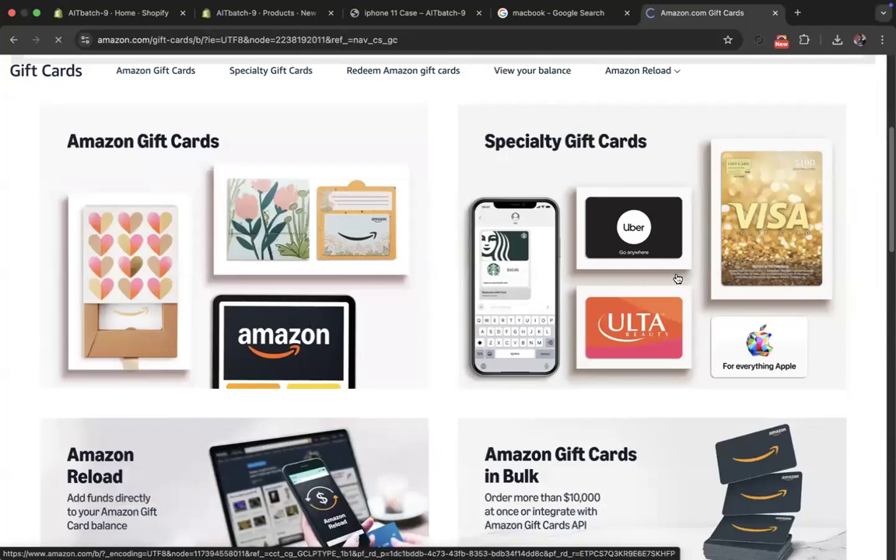
scroll(536, 358, down, 7)
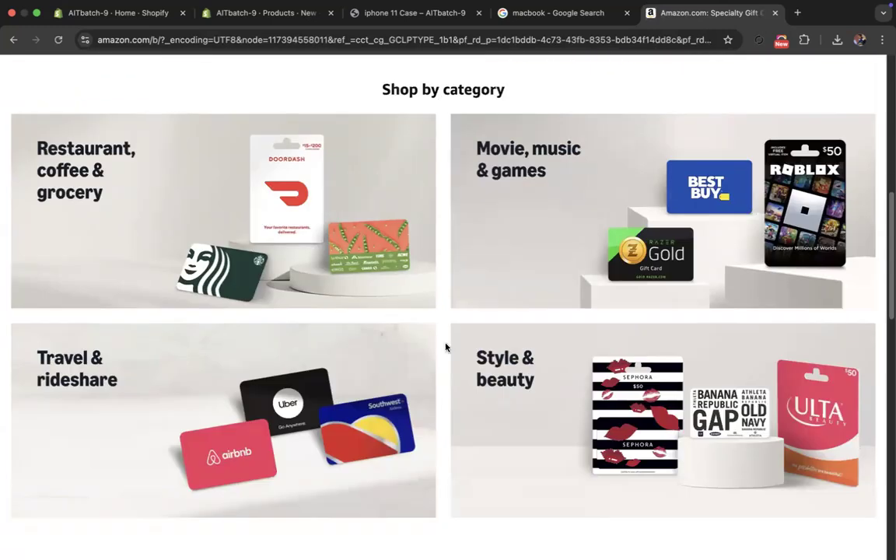
scroll(351, 305, up, 2)
click(294, 92)
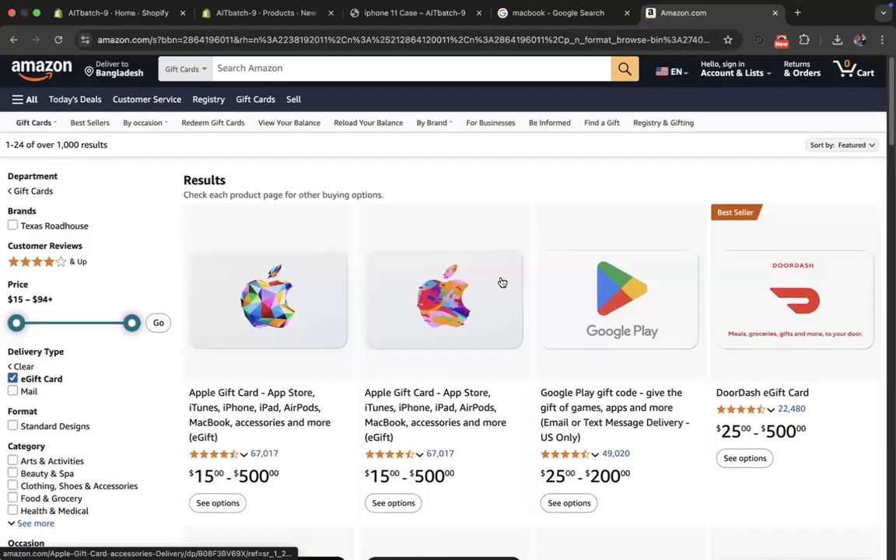
scroll(503, 283, down, 3)
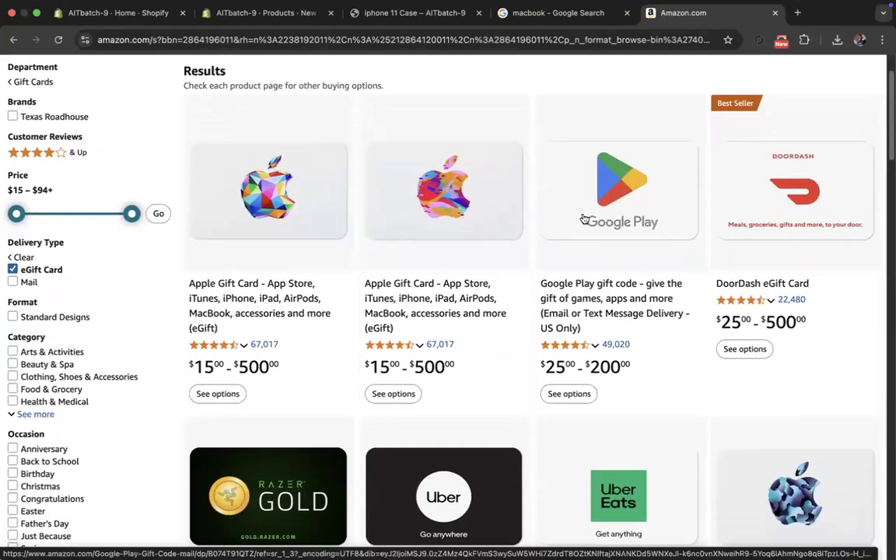
click(609, 218)
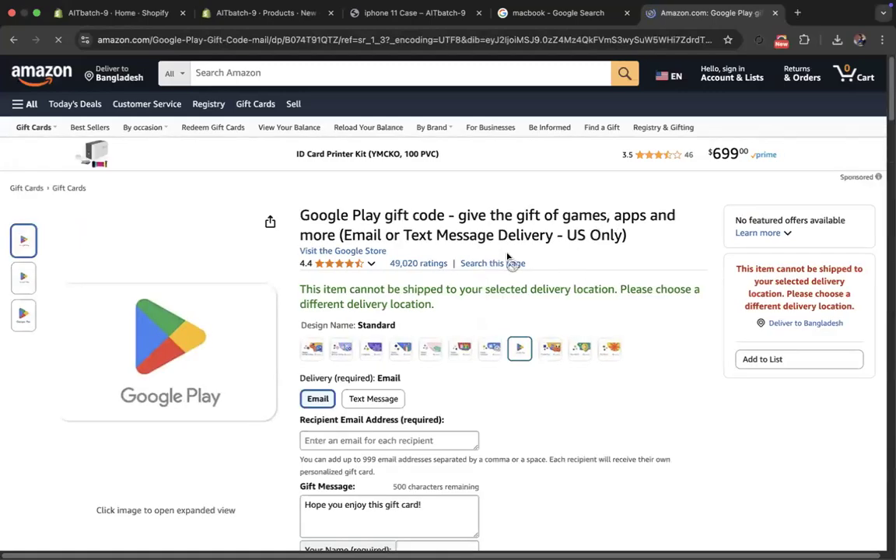
- Preview the Happy Birthday and Happy Mother's Day designs of the Google Play gift code, then switch back to the Shopify gift card product form
scroll(574, 275, down, 4)
scroll(574, 278, up, 4)
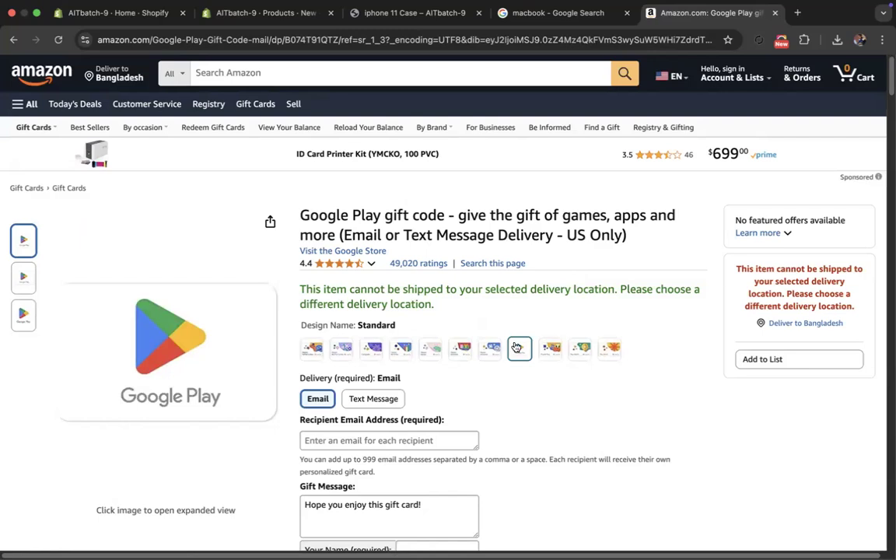
click(460, 348)
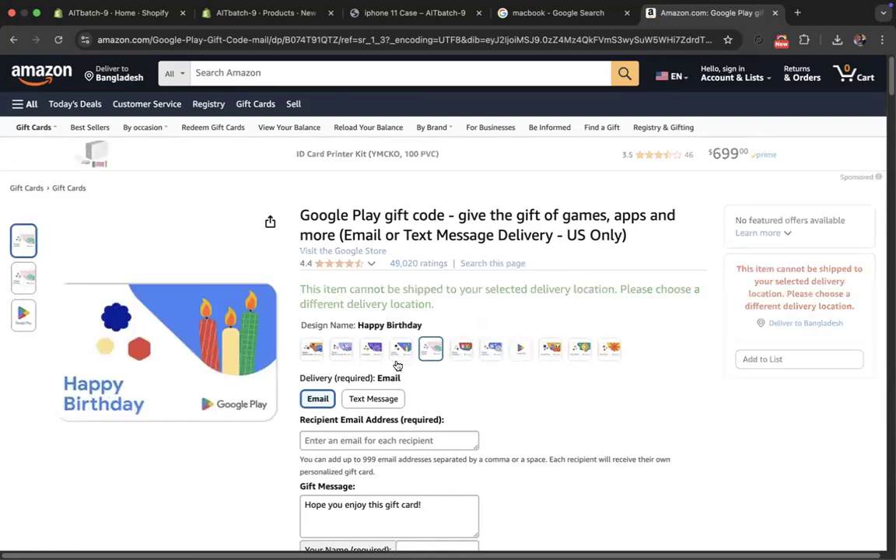
click(341, 349)
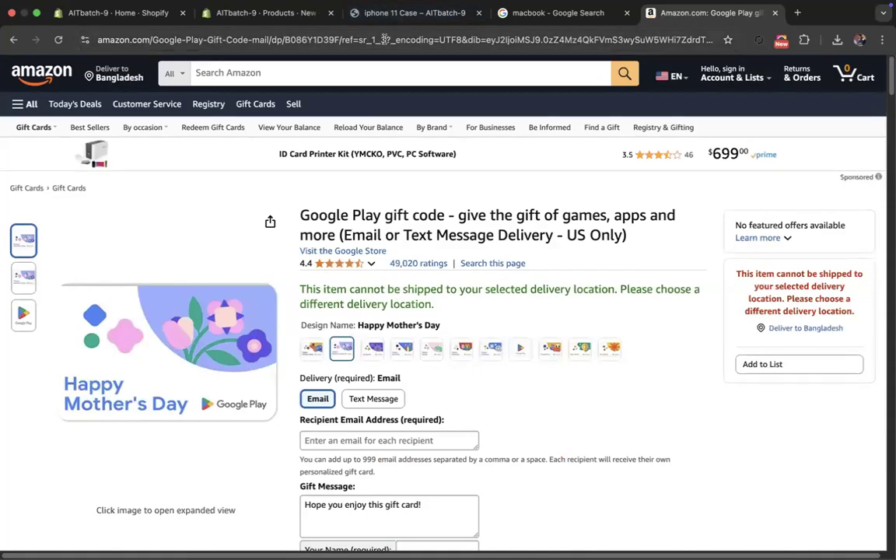
click(218, 21)
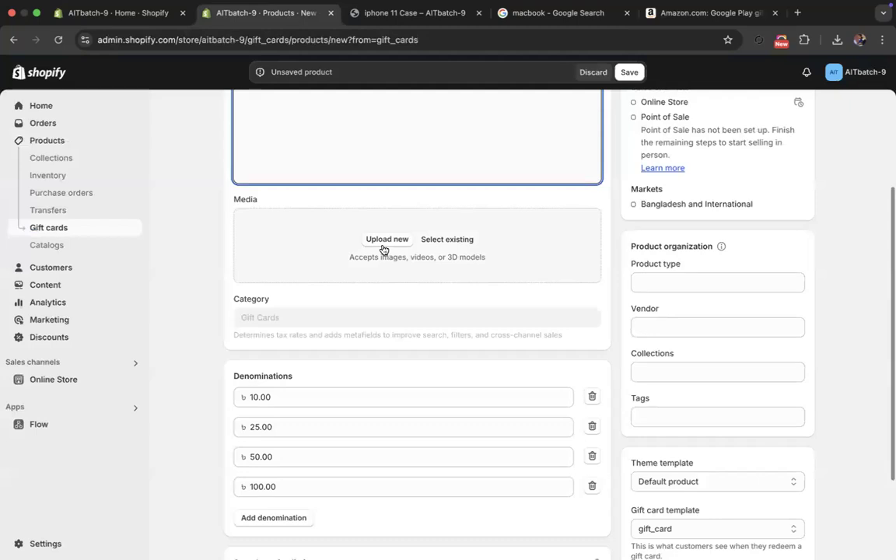
- Review the title, description, media, denominations and search engine listing sections of the New year 2025 gift card product form
scroll(382, 249, up, 1)
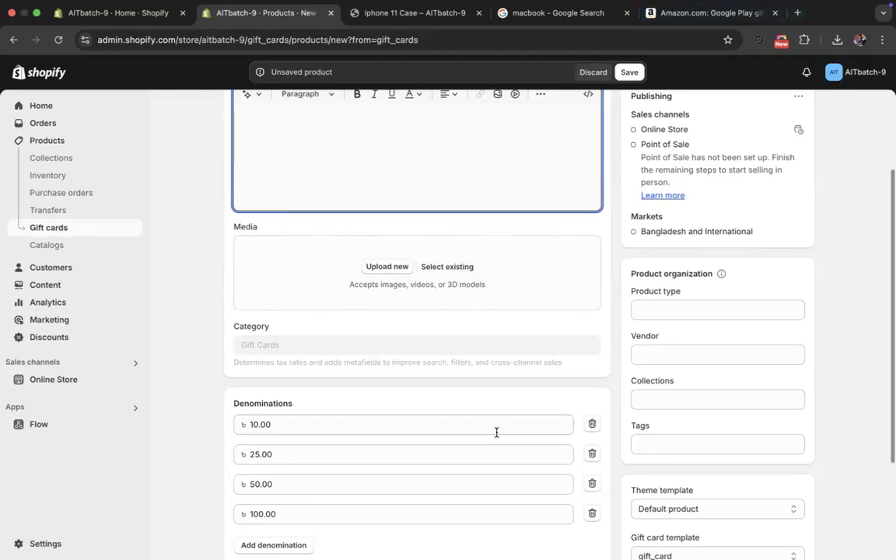
scroll(441, 396, up, 5)
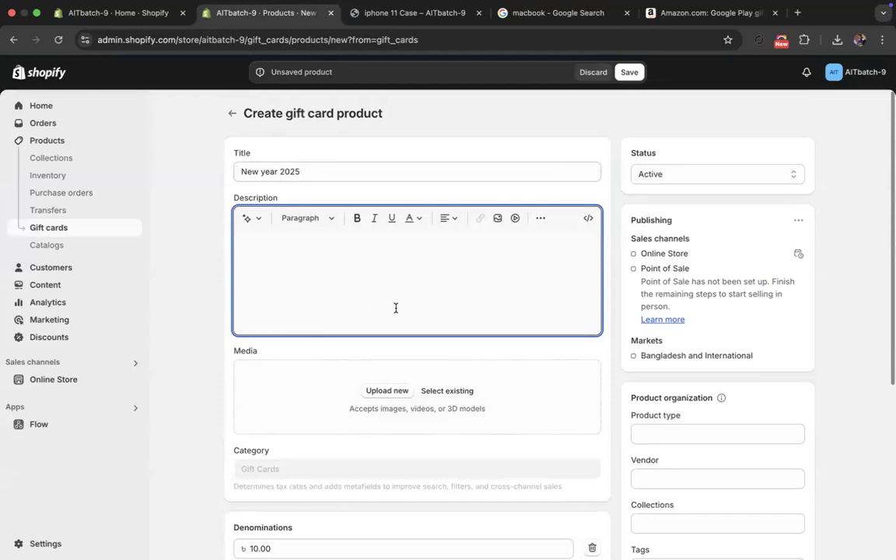
scroll(480, 334, down, 2)
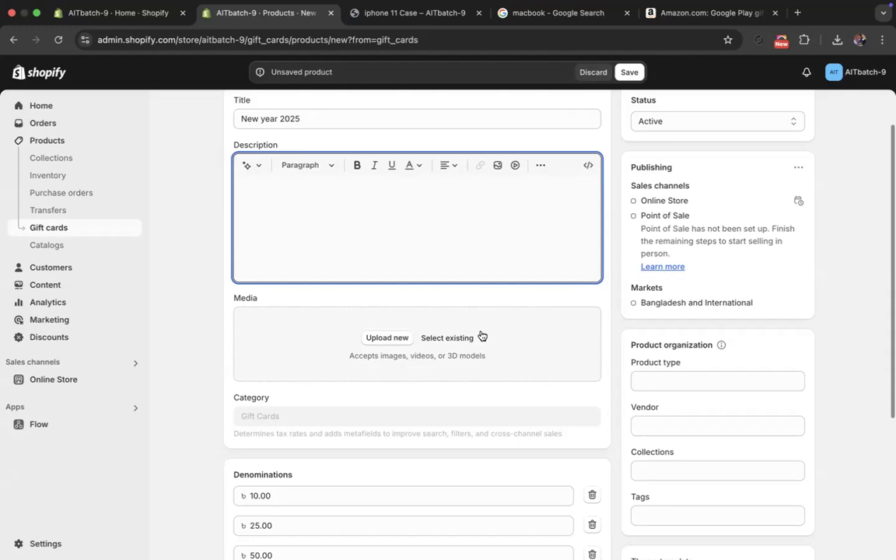
scroll(476, 337, up, 2)
scroll(311, 280, down, 5)
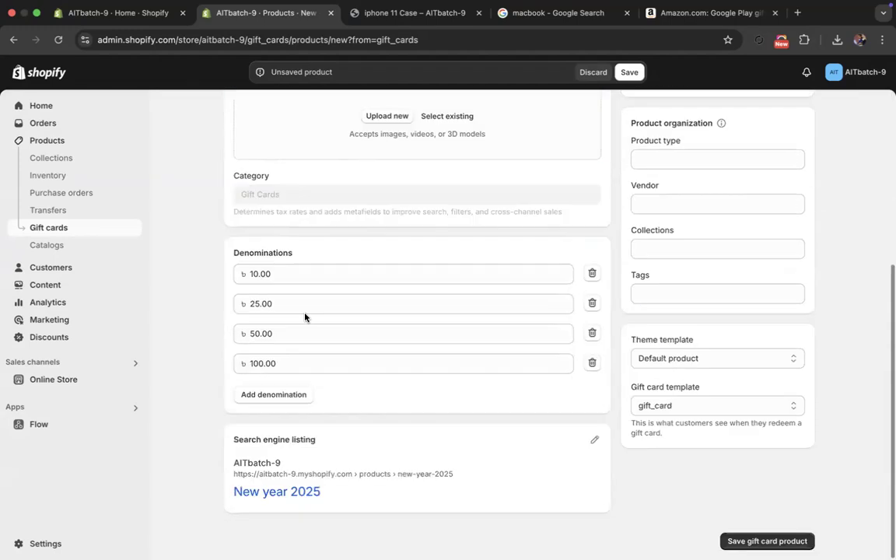
scroll(327, 124, up, 4)
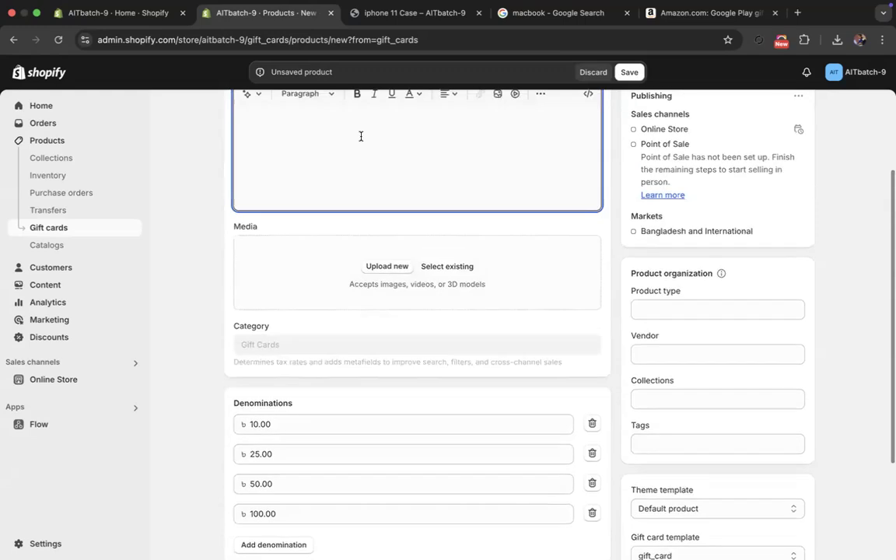
click(362, 176)
scroll(363, 176, up, 1)
scroll(374, 326, down, 3)
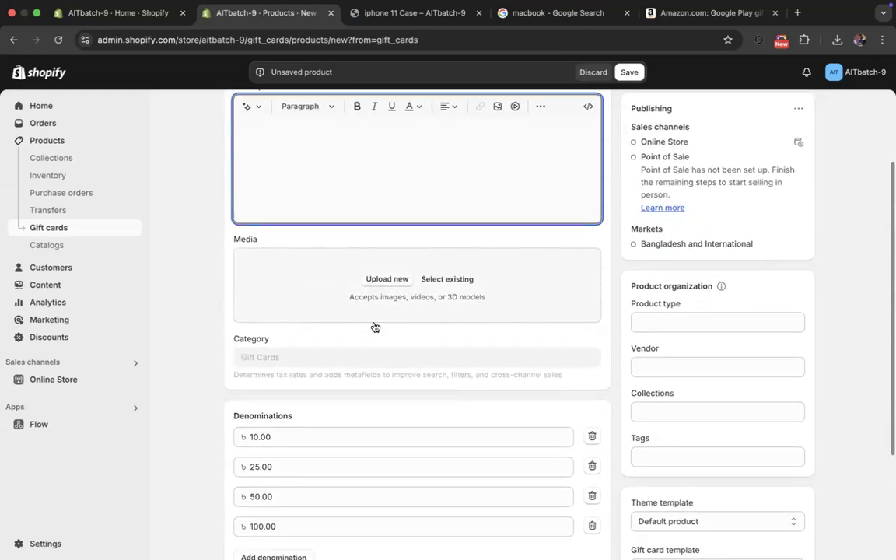
scroll(374, 326, down, 2)
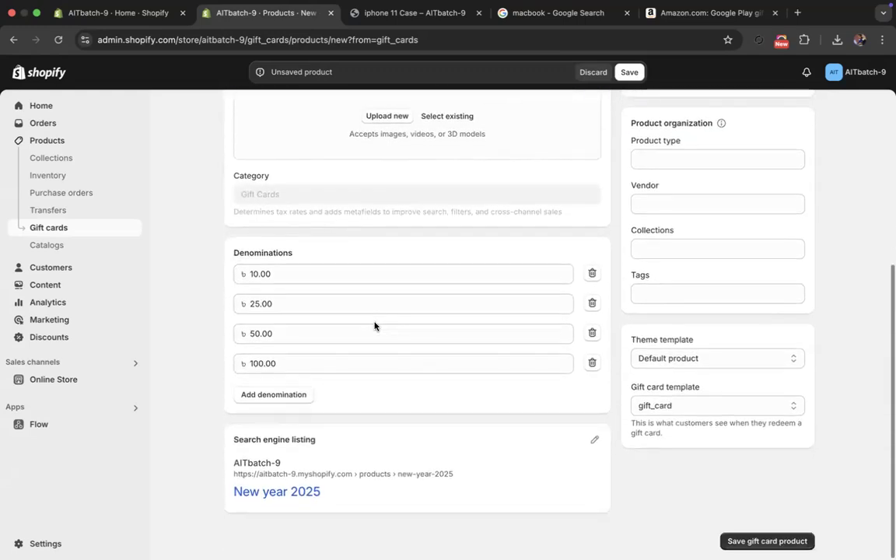
- Add a 200.00 denomination to the gift card product
click(293, 394)
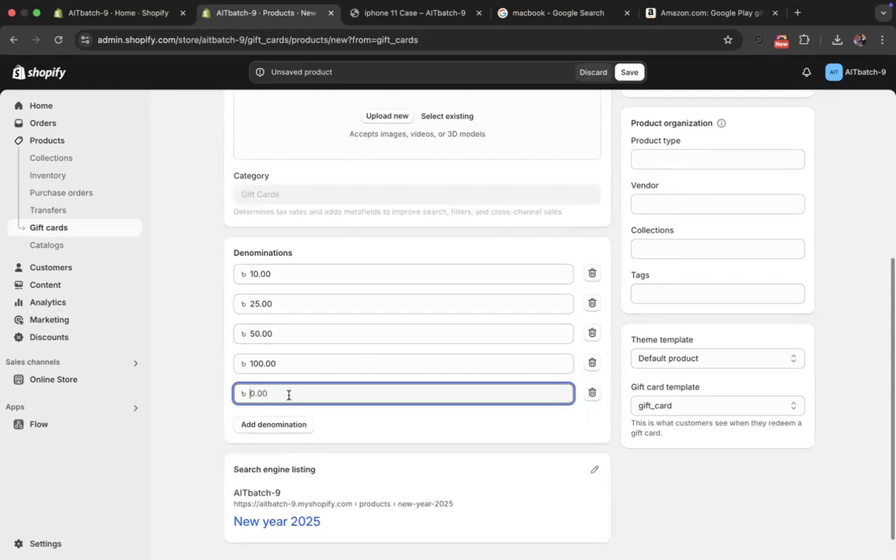
text(2)
click(245, 452)
- Upload the image "ait team (3).png" from Downloads as the gift card product's media and save the product
scroll(480, 418, up, 1)
scroll(479, 421, up, 3)
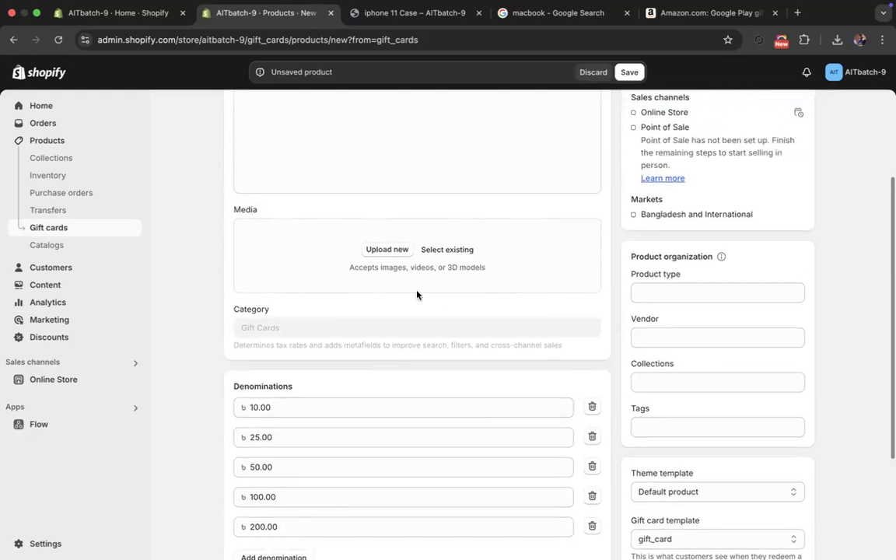
click(387, 251)
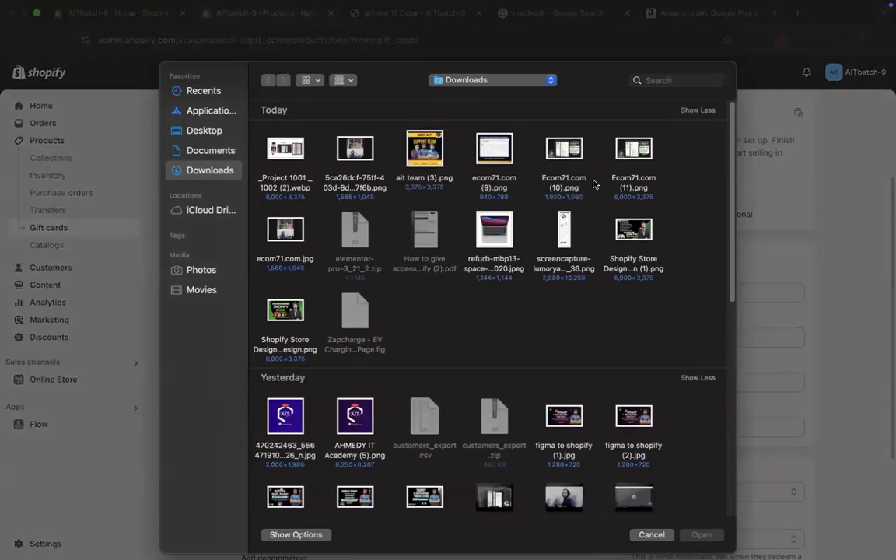
click(425, 150)
key(Return)
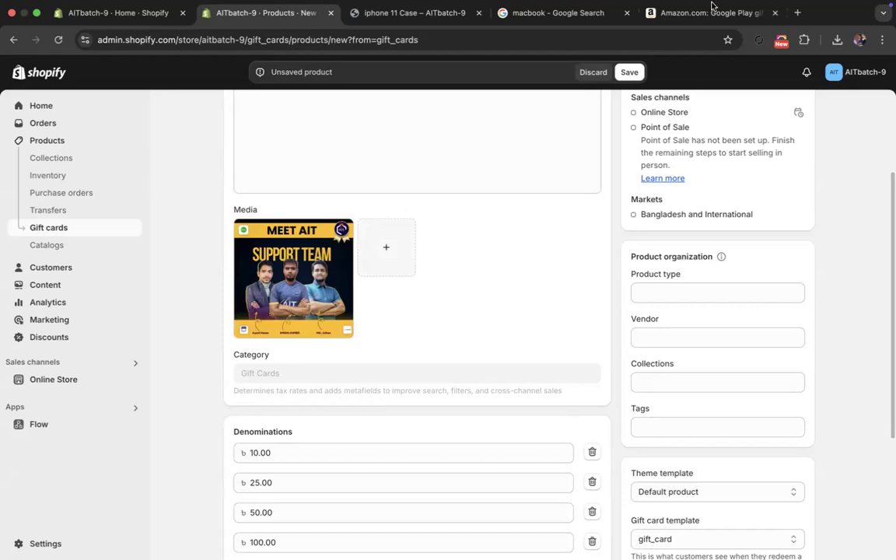
click(632, 72)
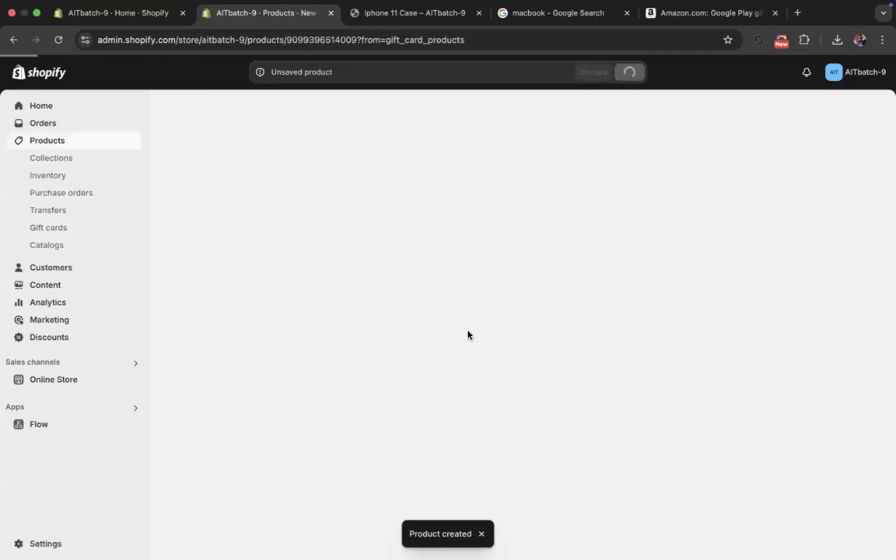
click(801, 153)
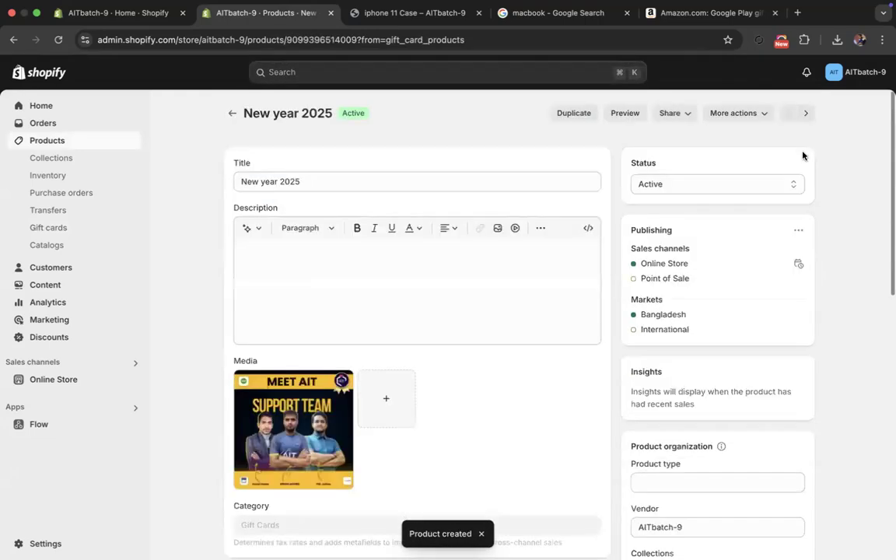
- Preview the New year 2025 gift card in the online store and try its 25, 50, 100 and 200 denominations
click(614, 119)
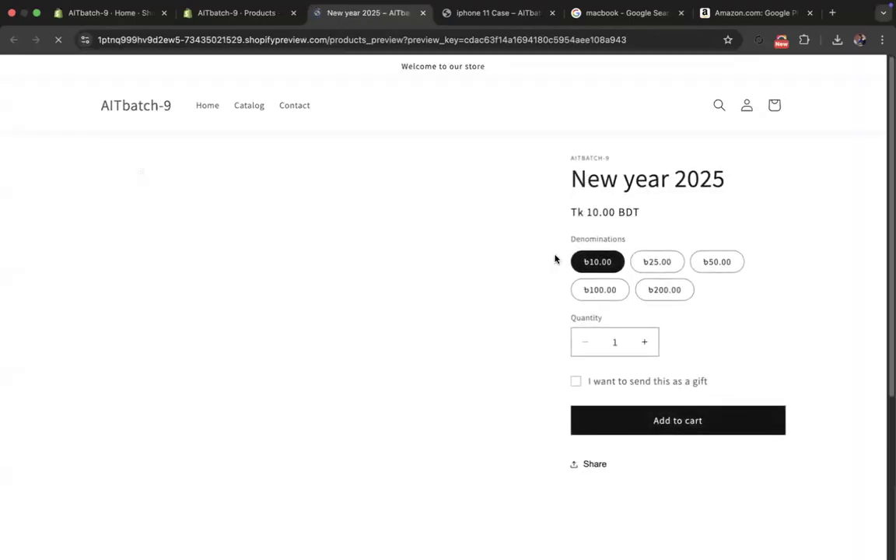
click(662, 262)
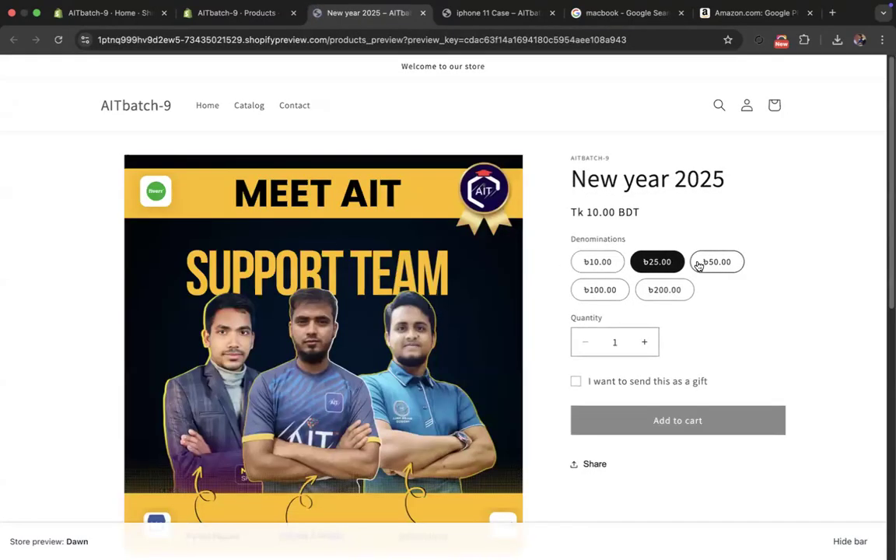
click(703, 262)
click(667, 294)
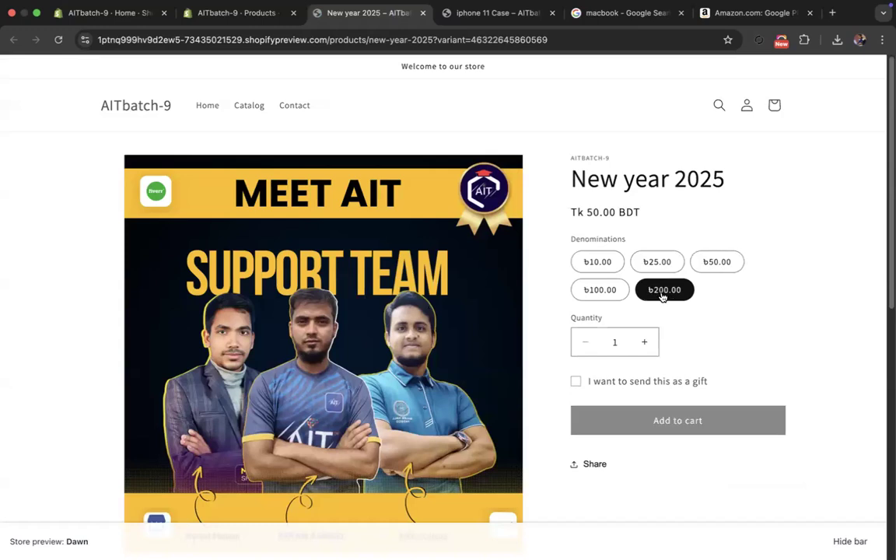
click(610, 291)
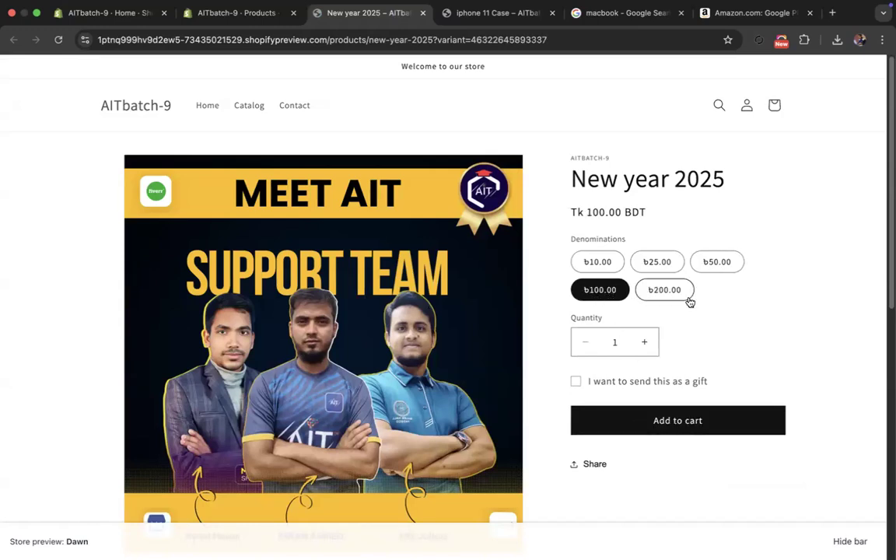
click(667, 293)
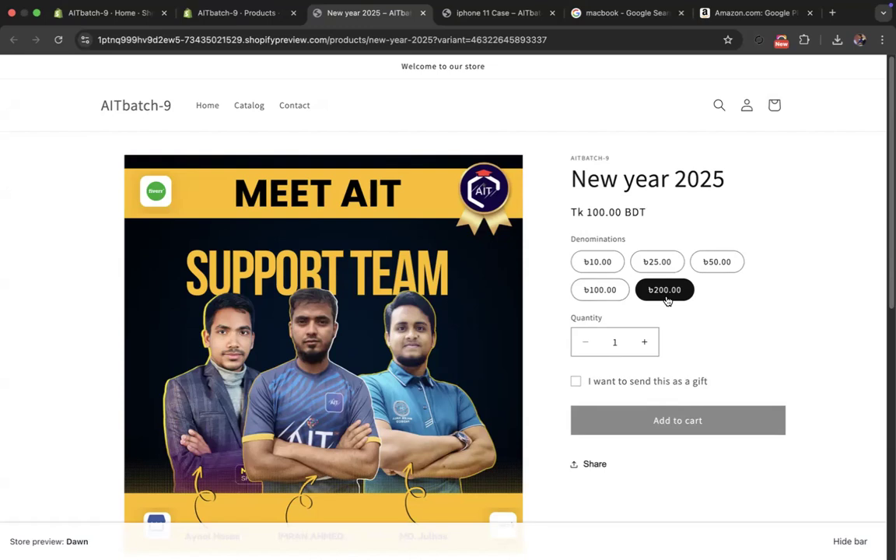
- Return to the Shopify admin, leave the gift card product and read the Catalogs page's heading about wholesale buying
click(210, 30)
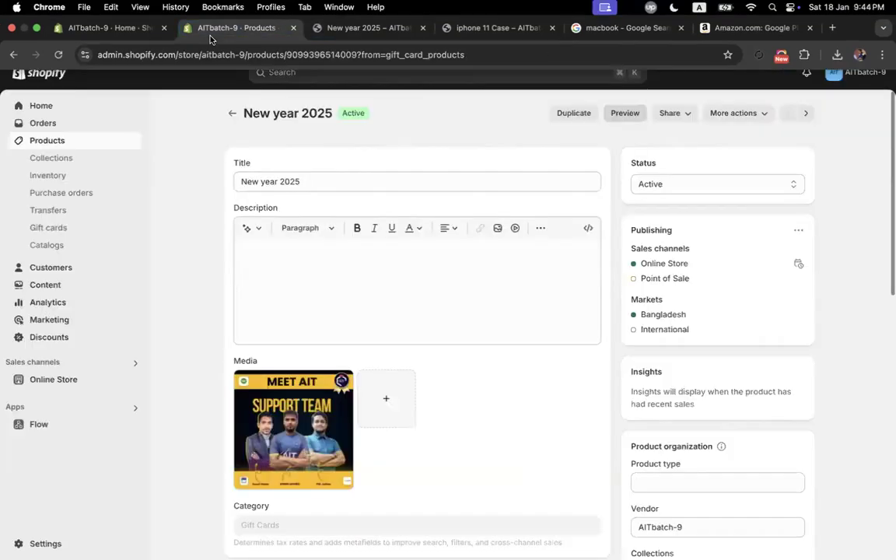
click(231, 114)
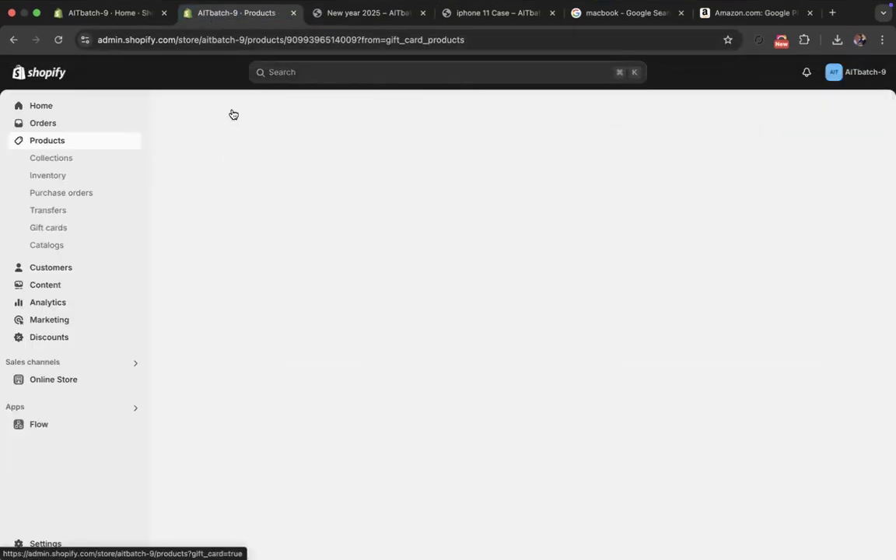
click(40, 247)
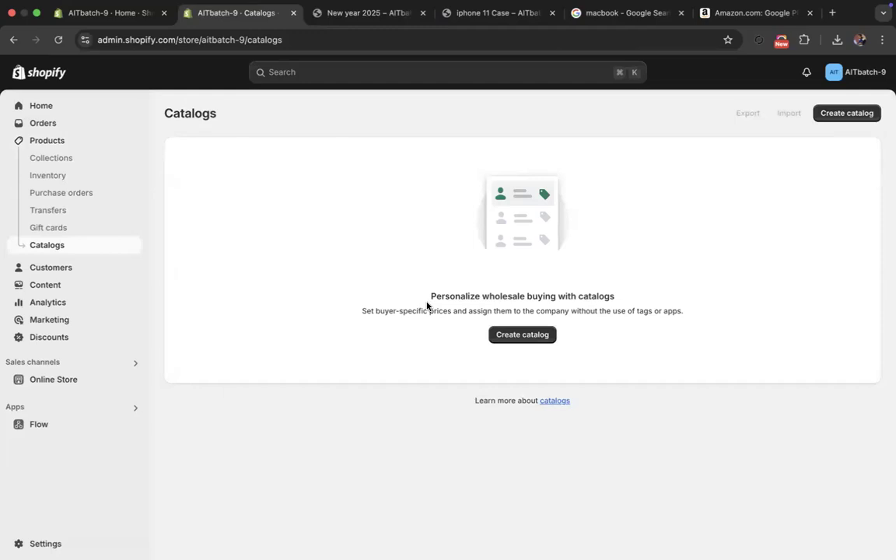
drag(428, 301, 612, 301)
click(617, 296)
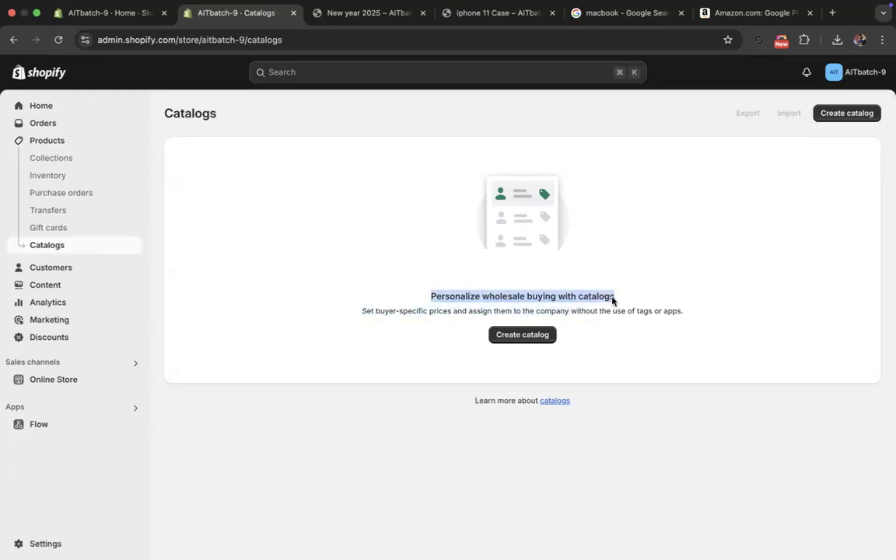
- Start a new B2B catalog that includes all products
click(519, 334)
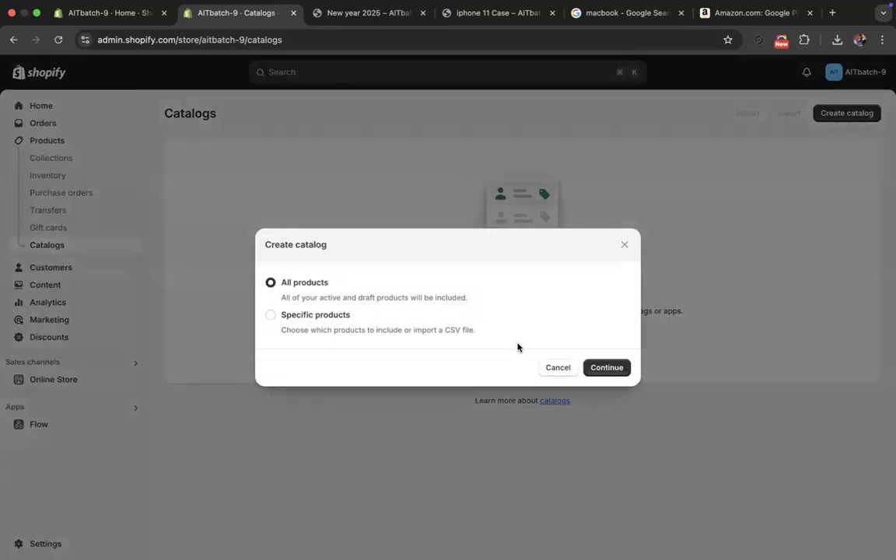
click(286, 319)
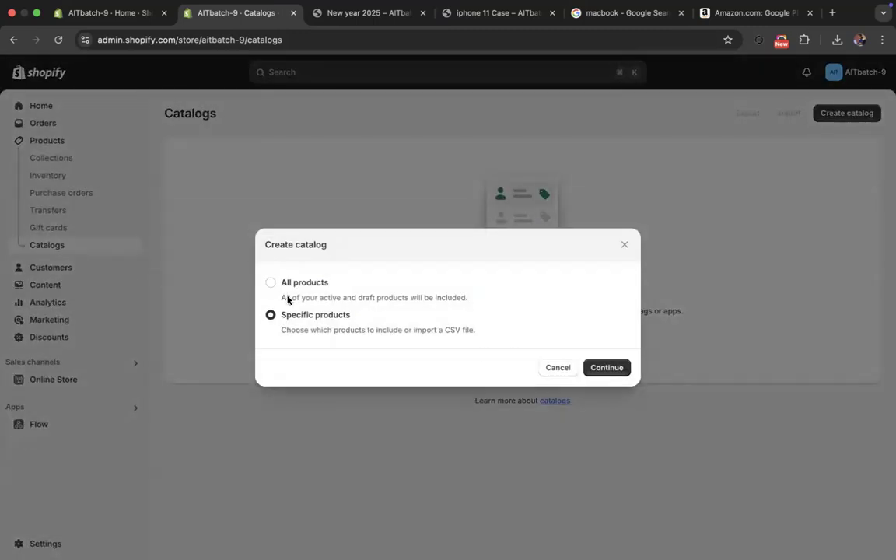
click(286, 287)
click(620, 371)
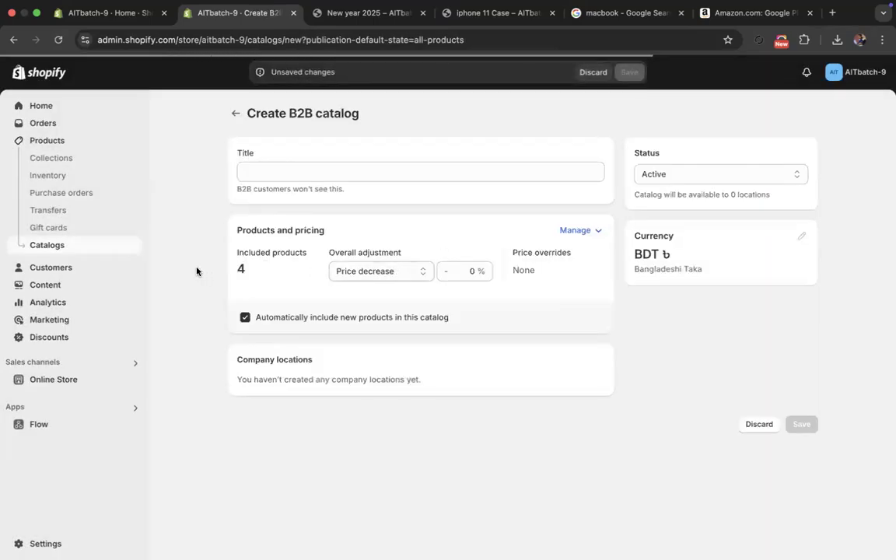
- Set the catalog's overall adjustment to Price increase and leave the catalog form without saving
click(365, 274)
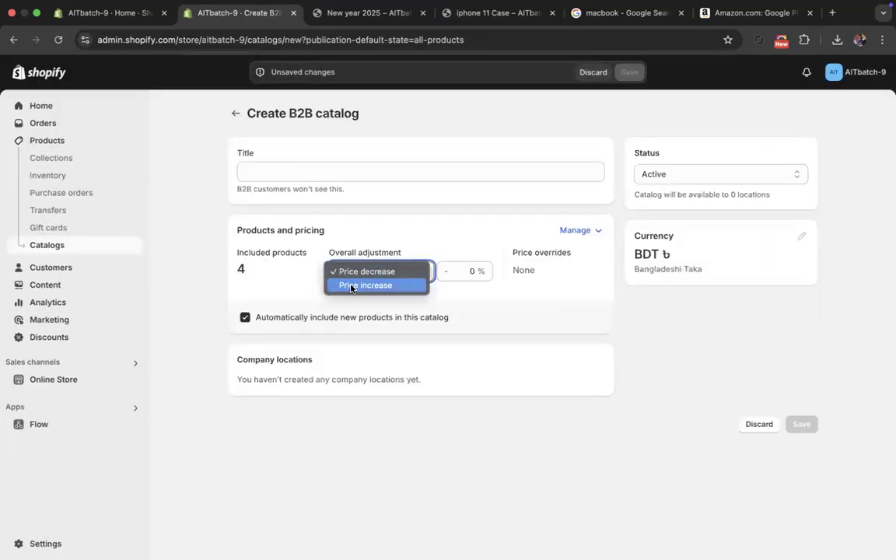
click(348, 286)
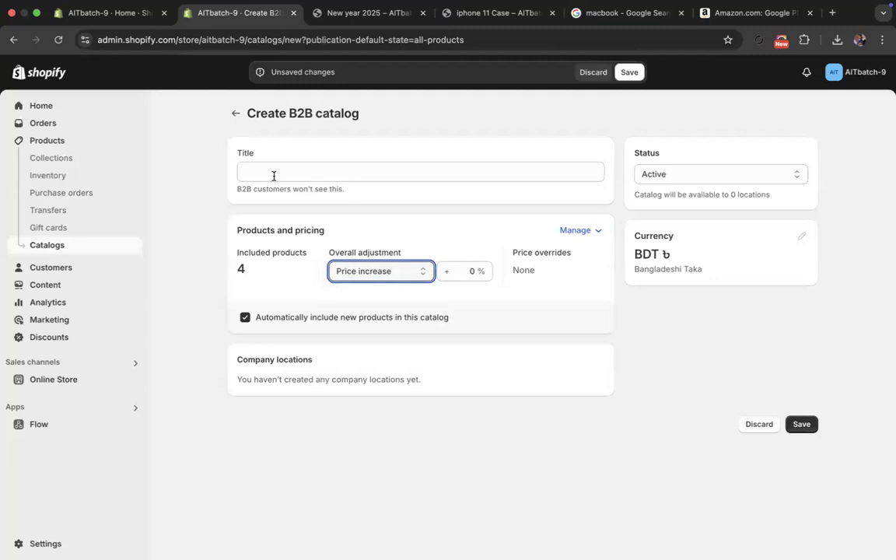
click(232, 115)
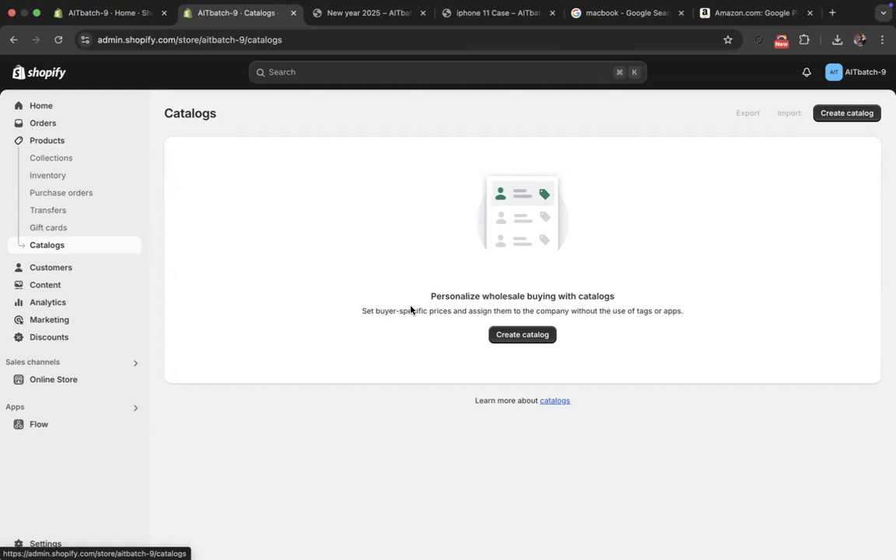
- Go to Customers, look through the fields of the new customer form and return to the customer overview
click(67, 267)
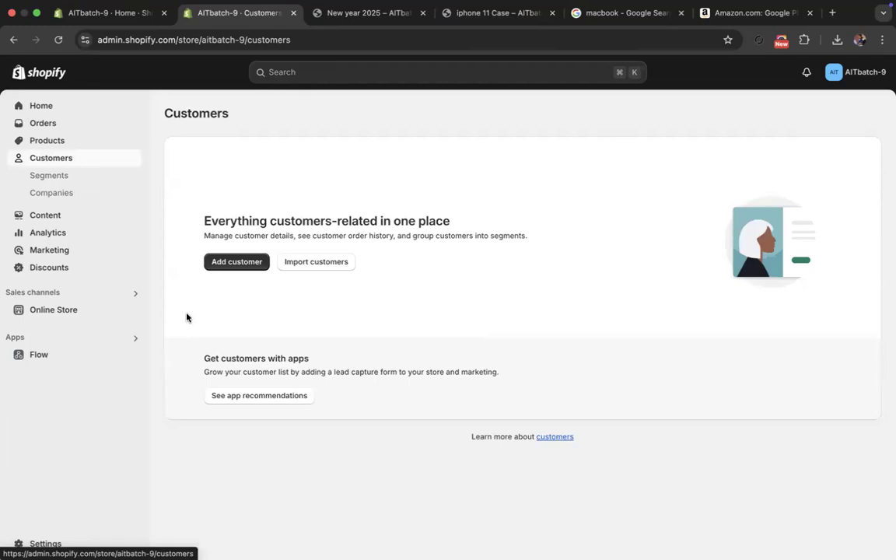
click(243, 264)
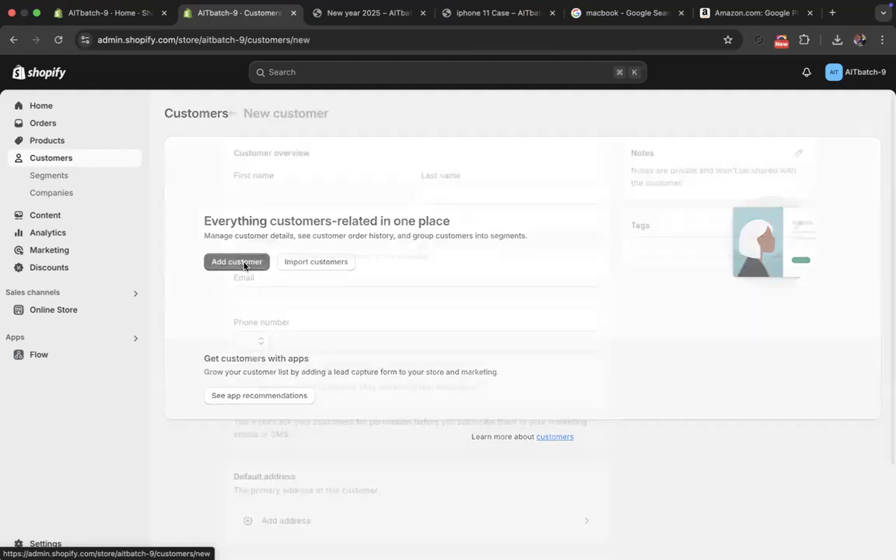
scroll(311, 350, down, 3)
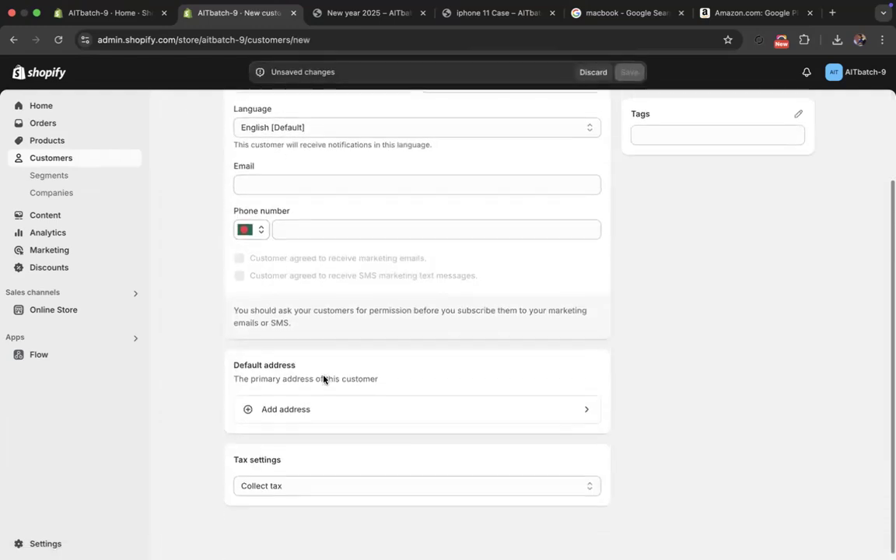
scroll(324, 381, up, 2)
scroll(322, 374, up, 2)
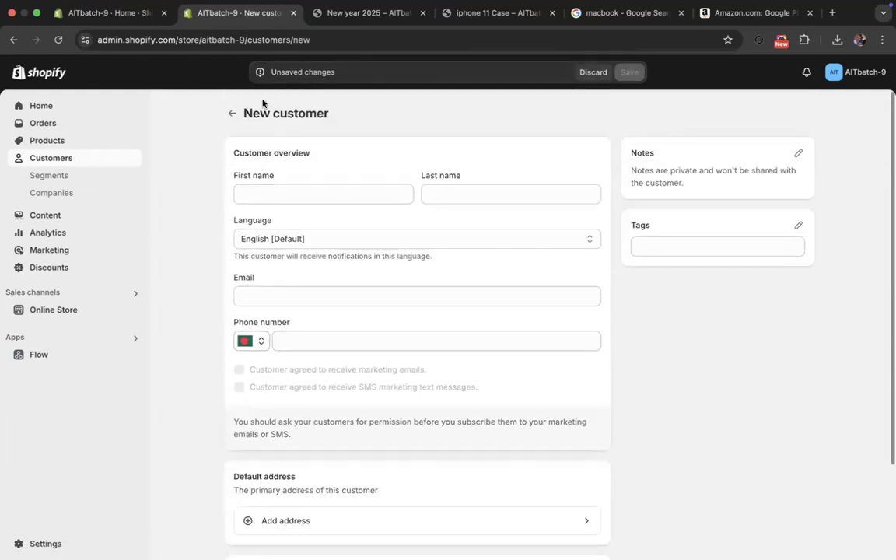
click(232, 114)
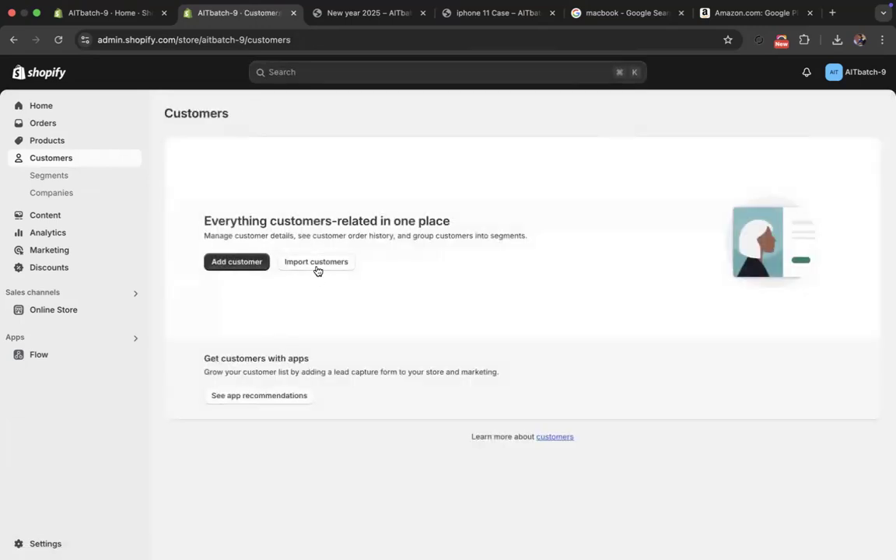
- Try to import customers from the customers_export.csv file in Downloads
click(316, 263)
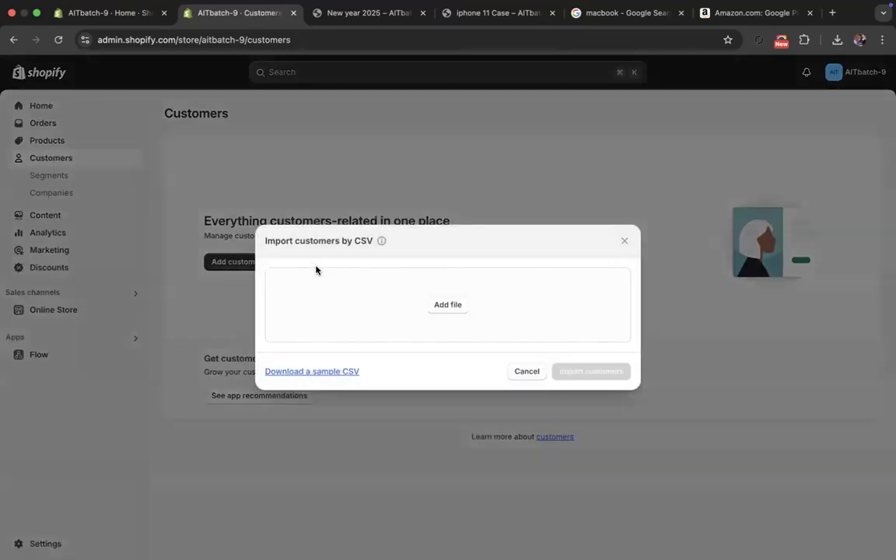
click(443, 307)
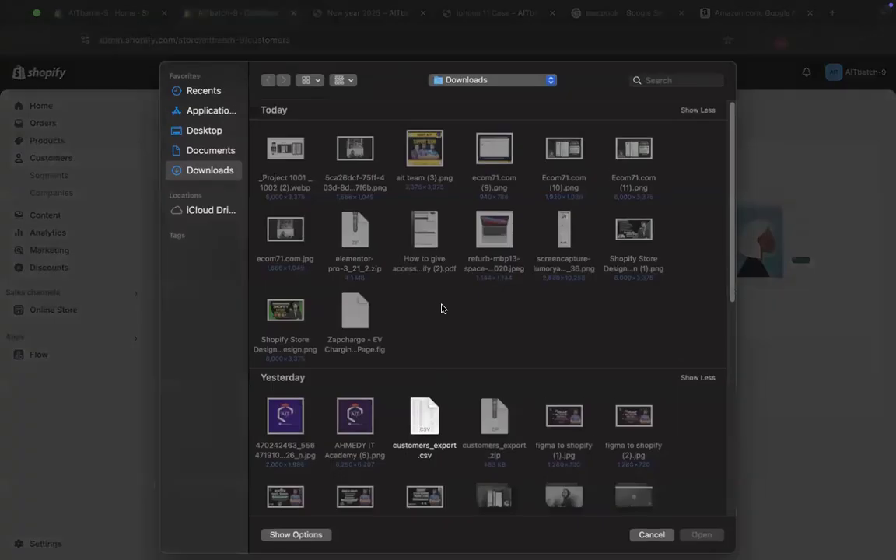
scroll(424, 359, down, 1)
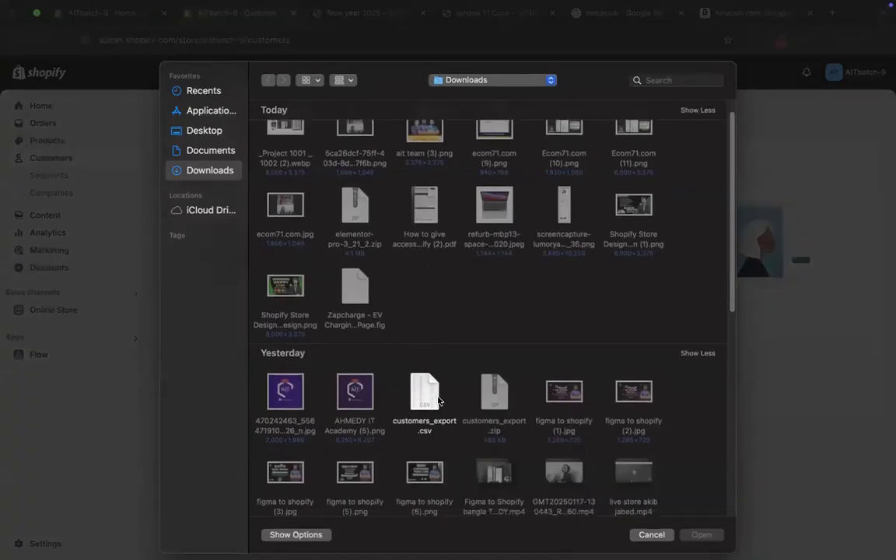
click(425, 392)
click(692, 535)
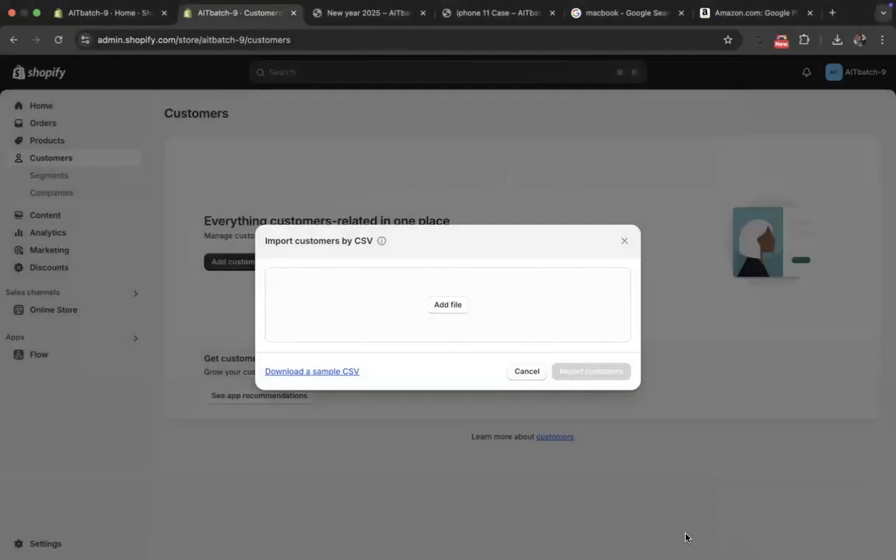
click(585, 394)
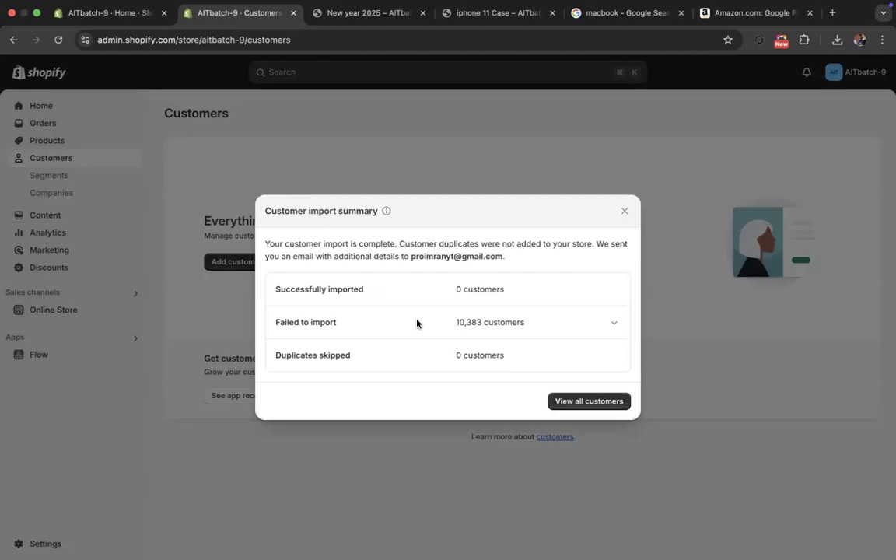
- Examine the failed-import details in the customer import summary, then return to the customer overview and reload it
click(614, 323)
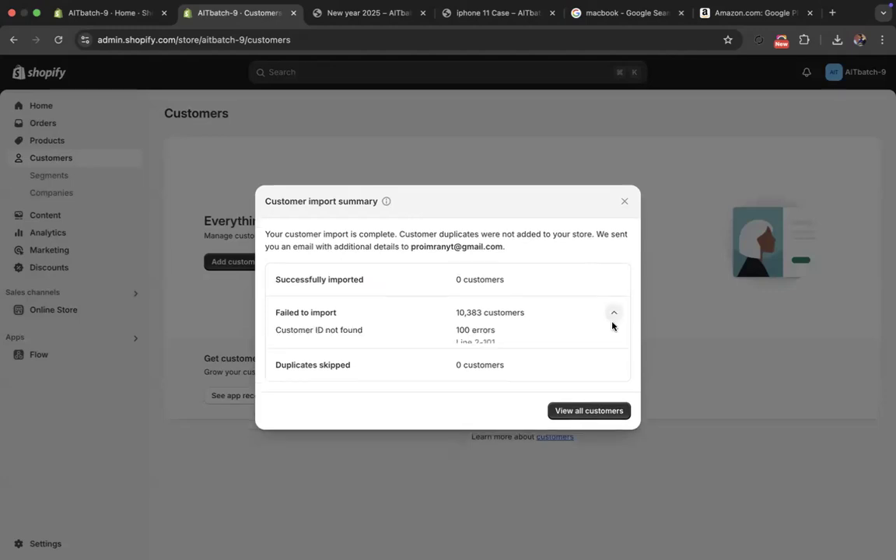
drag(457, 325, 504, 340)
click(448, 337)
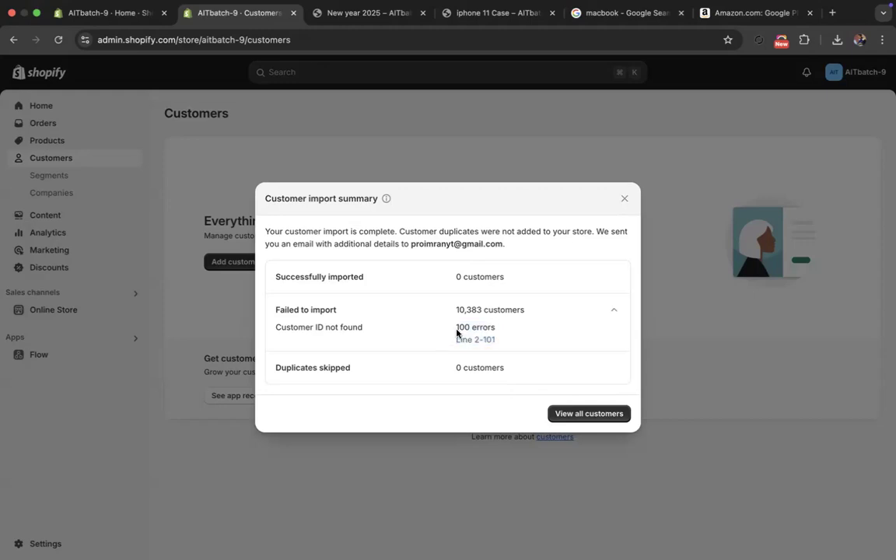
click(589, 413)
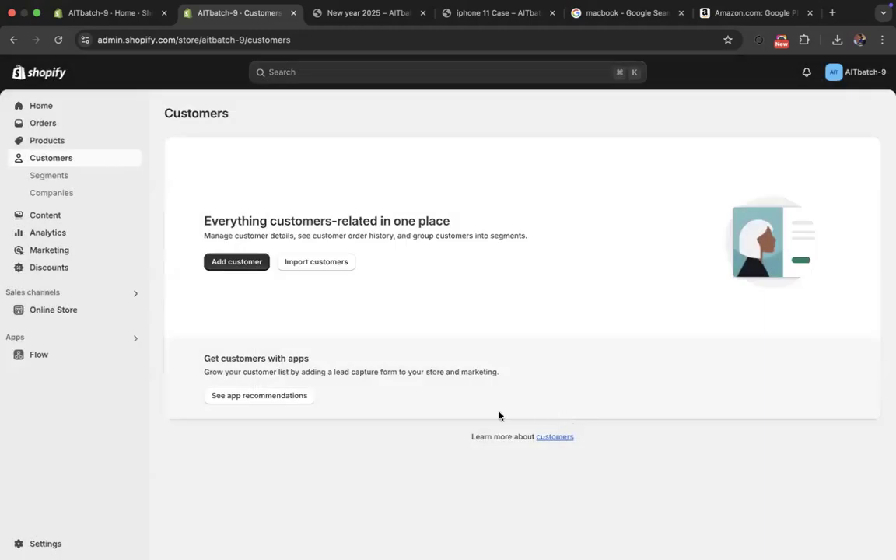
click(58, 39)
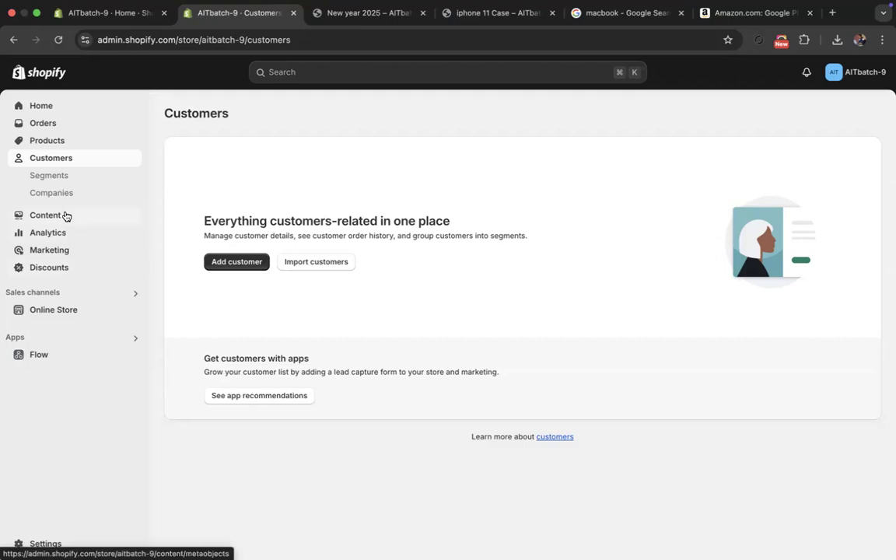
- View the customer Segments, then open Companies and read its heading about B2B business
click(55, 176)
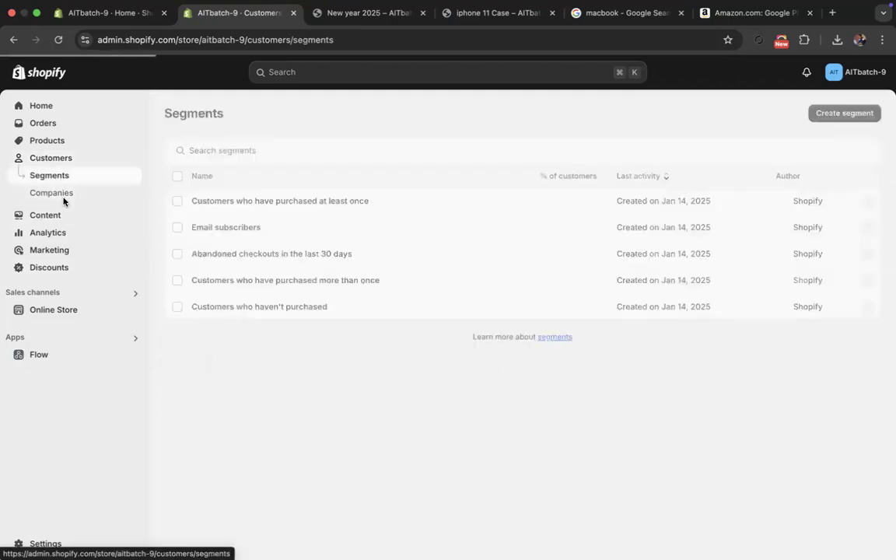
click(63, 196)
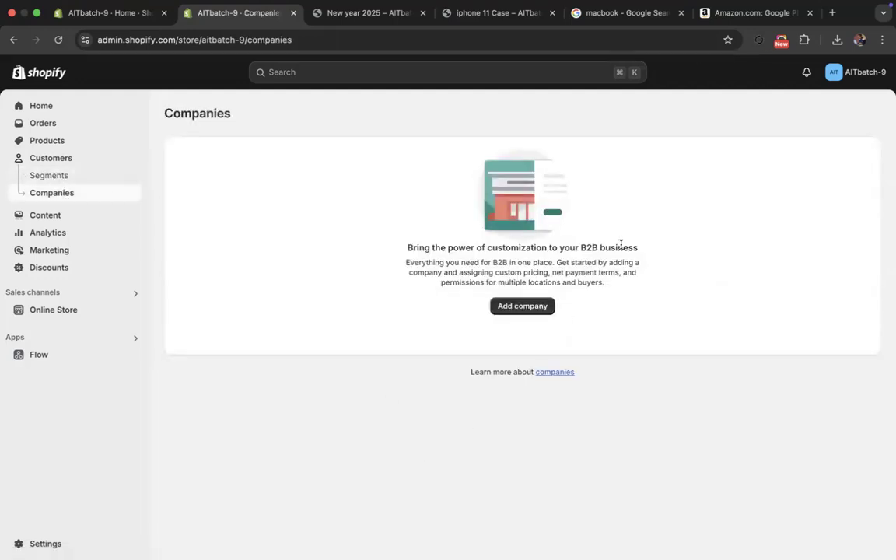
drag(579, 248, 610, 253)
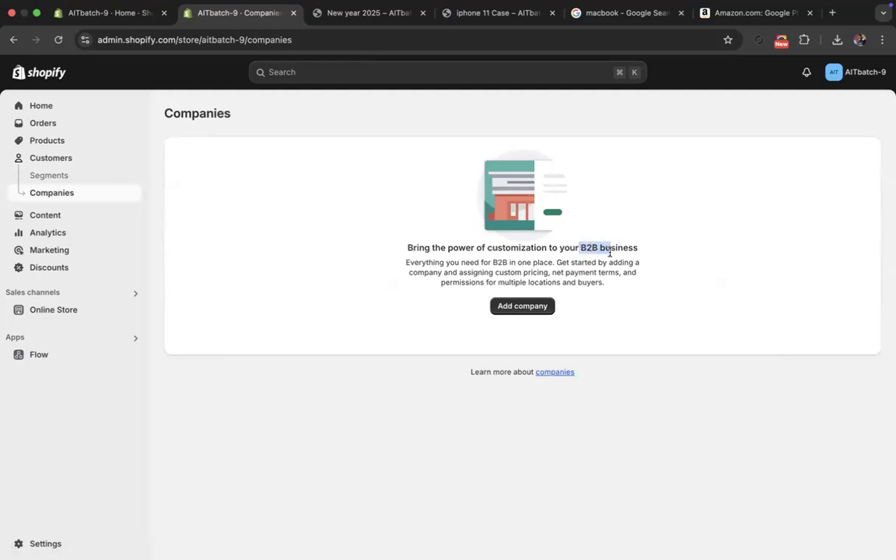
click(479, 260)
- Open the new company form and look through its contact, location, catalogs, payment terms and checkout fields
click(514, 310)
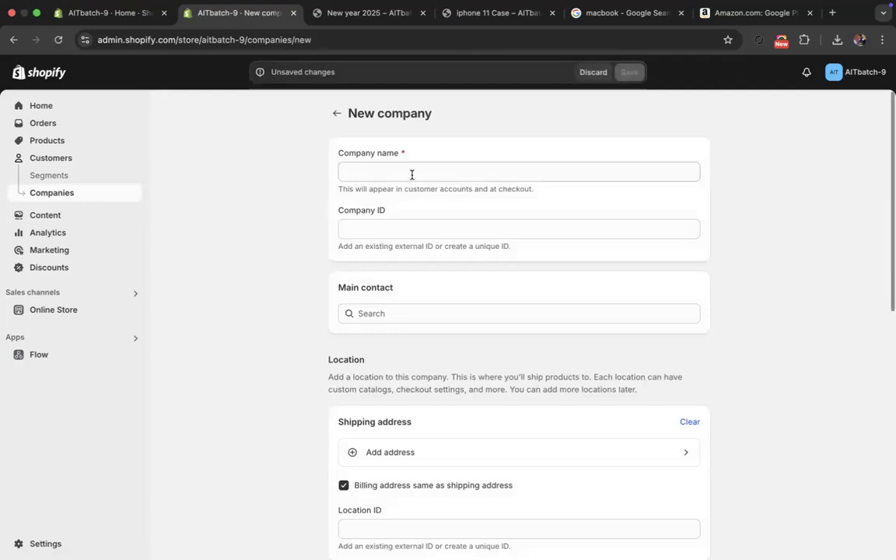
click(412, 175)
scroll(427, 241, down, 3)
scroll(428, 247, up, 2)
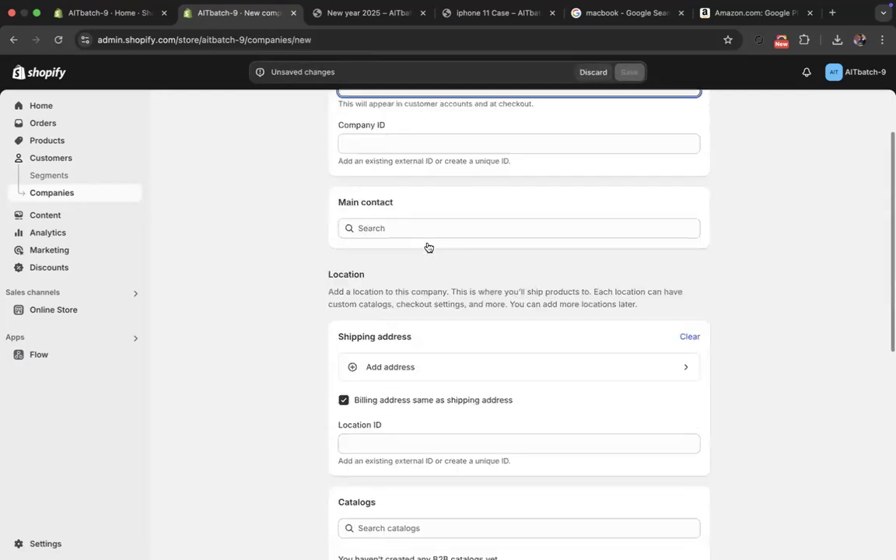
scroll(428, 247, up, 2)
scroll(427, 244, down, 4)
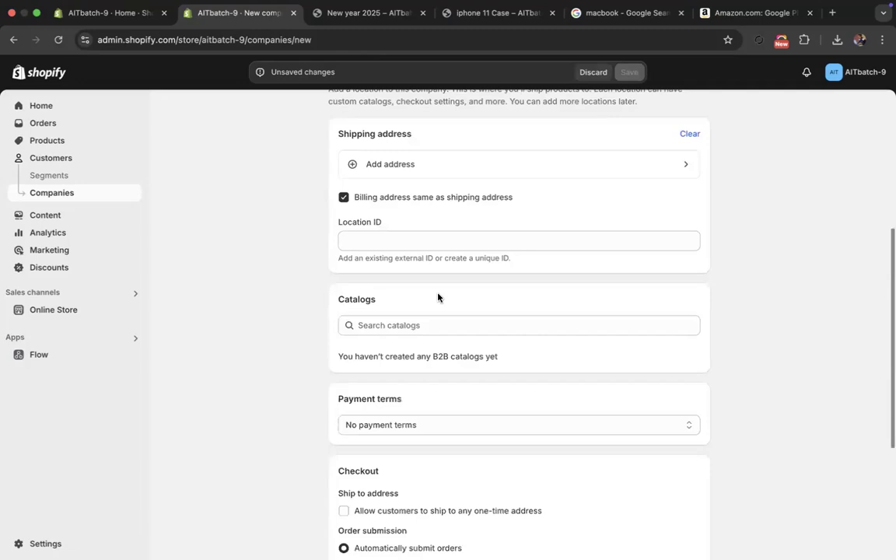
scroll(438, 297, down, 2)
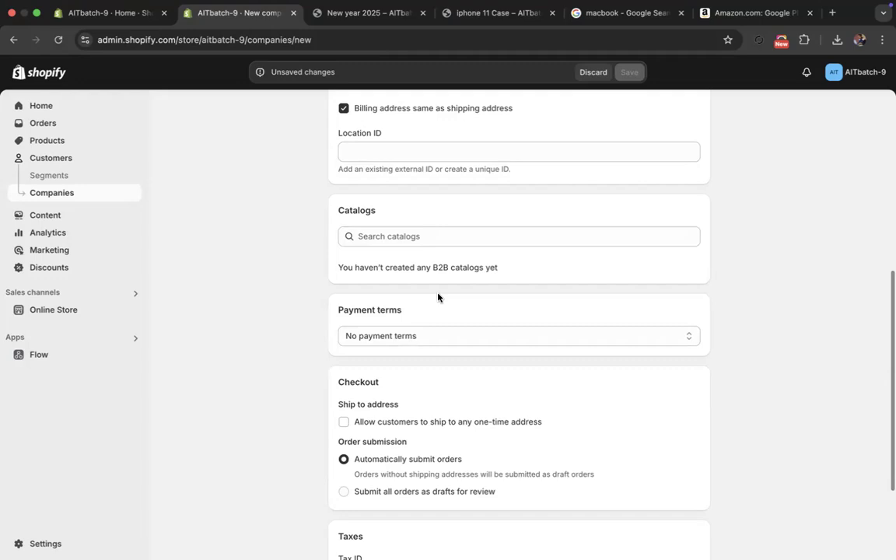
- Leave the company form unsaved and view the Content section's Metaobjects and Files pages
click(36, 216)
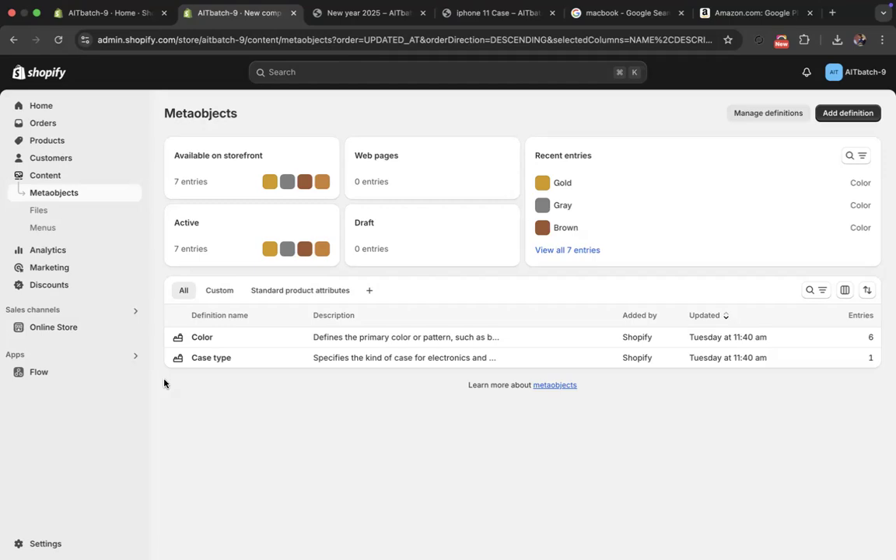
click(39, 210)
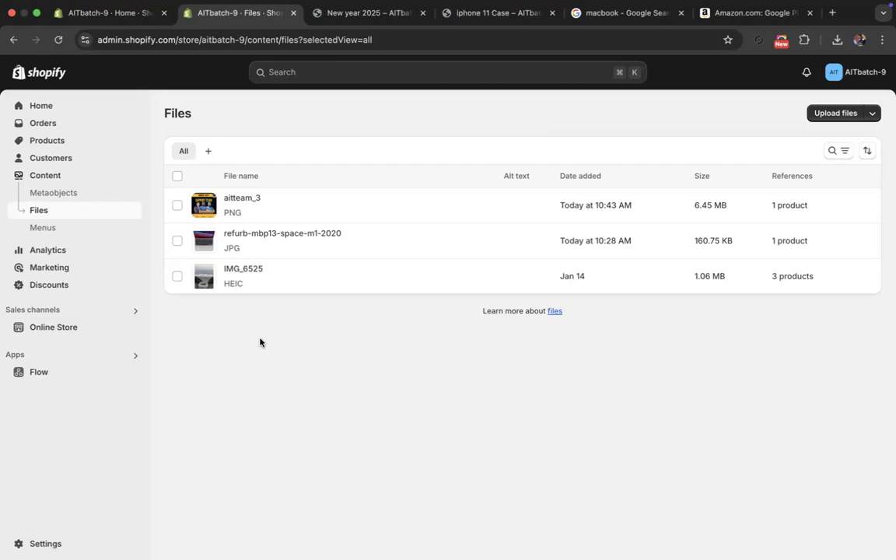
- Search Google for "video reducer" in a new browser tab, look over FreeConvert's Video Compressor page and return to the Shopify files
click(832, 12)
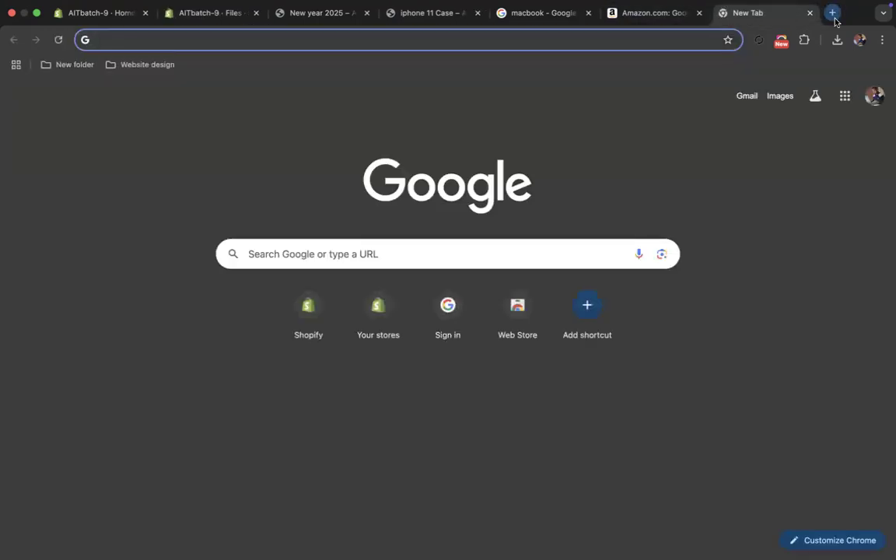
text(video r)
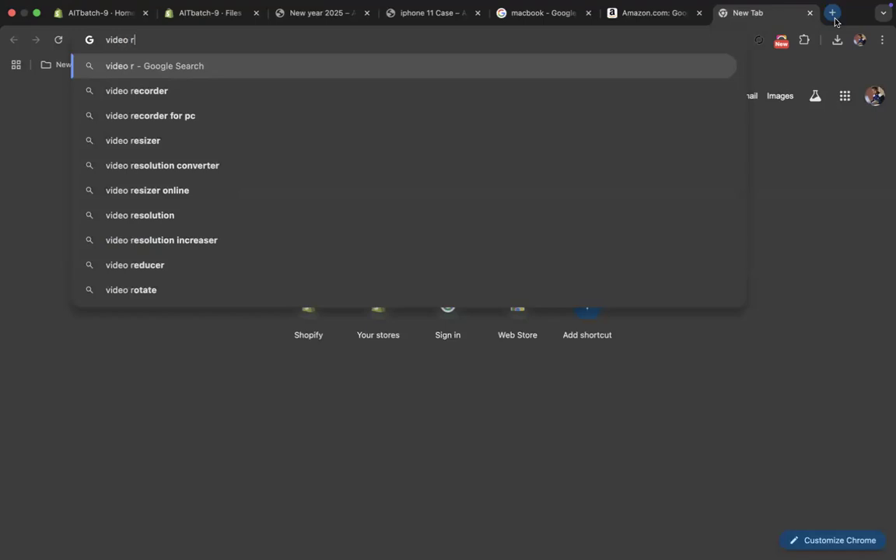
text(ed)
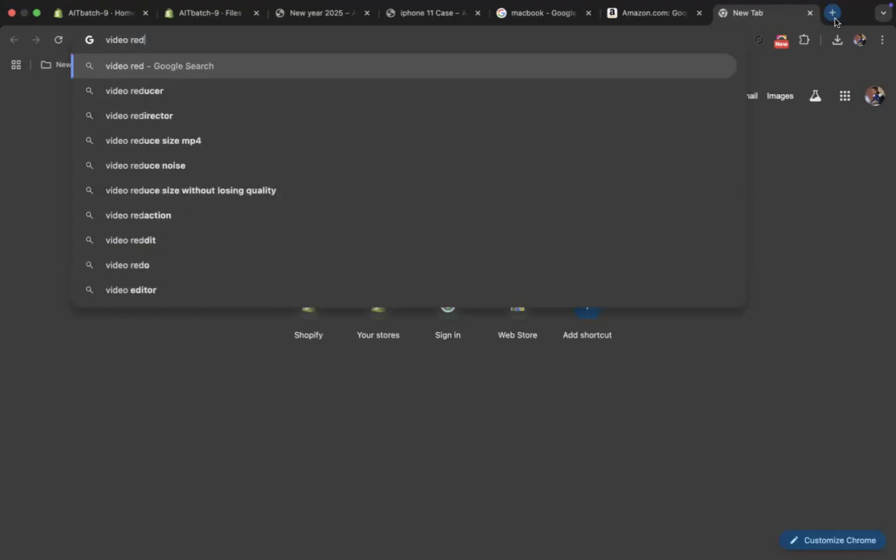
click(235, 101)
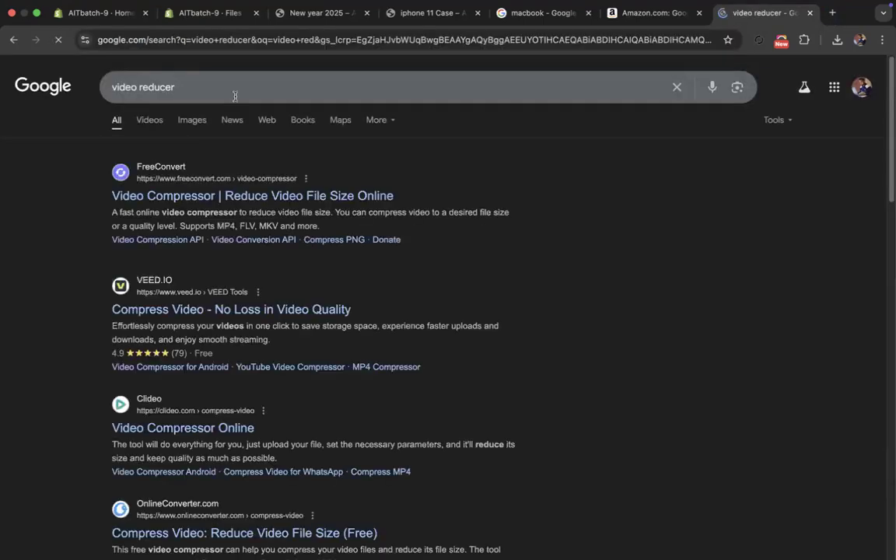
click(181, 203)
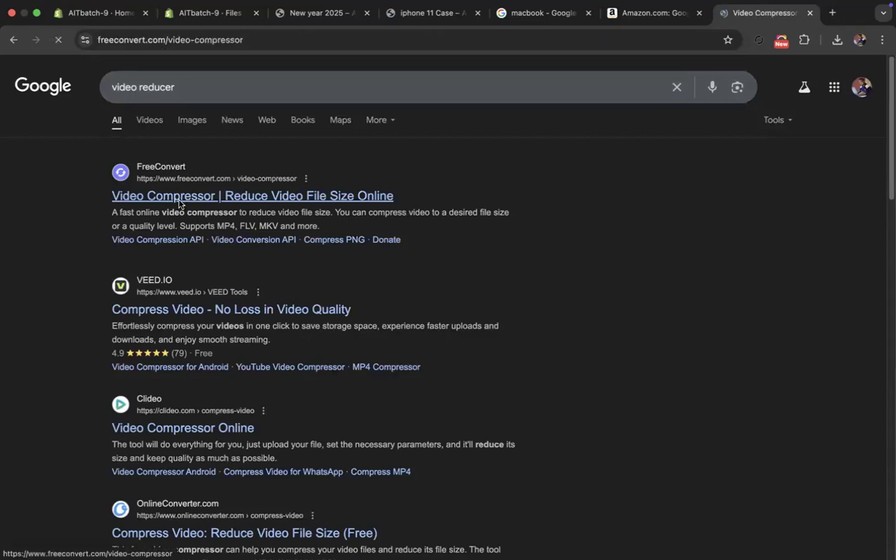
mouse_move(434, 366)
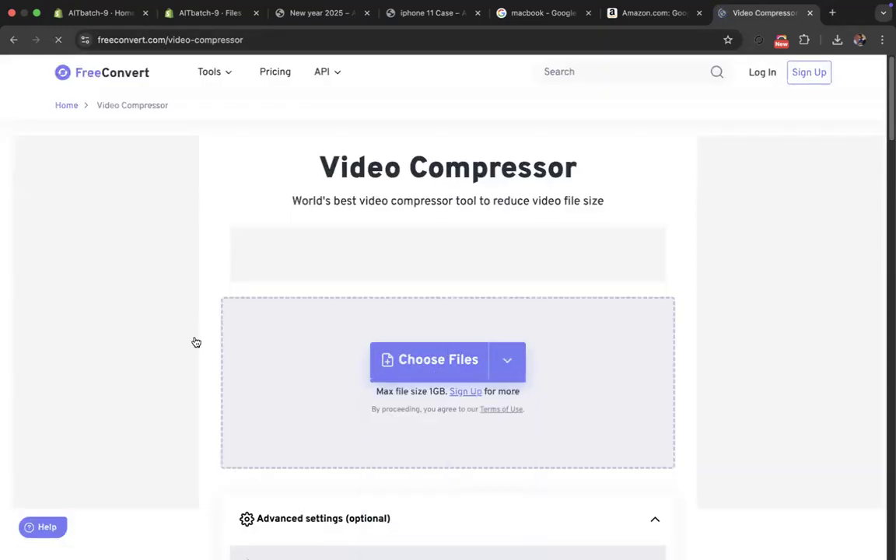
scroll(207, 318, down, 3)
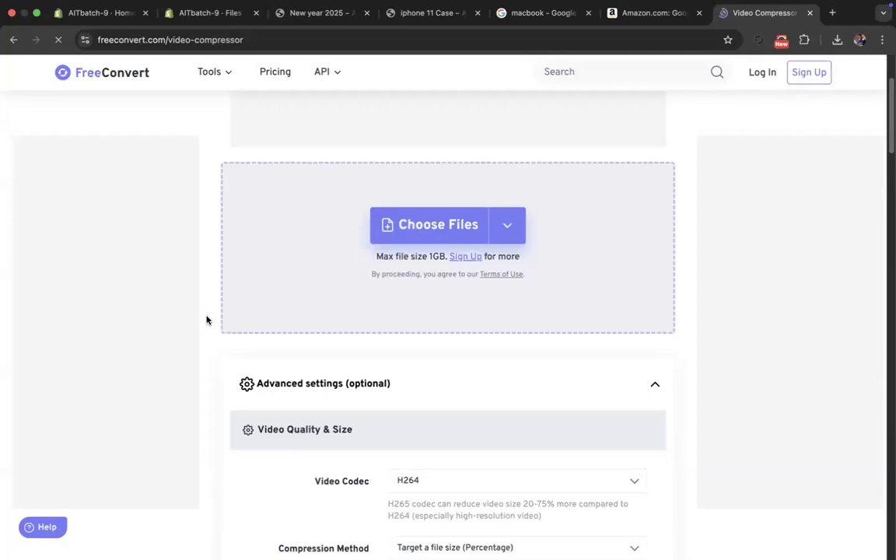
click(809, 13)
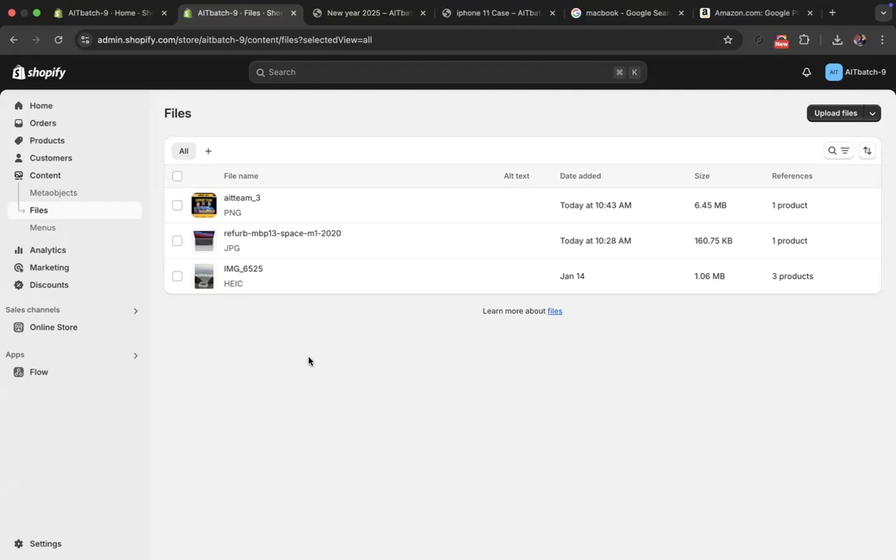
- View the store's Menus, reach the same page through the Online Store's Navigation and dismiss the relocation notice
click(56, 230)
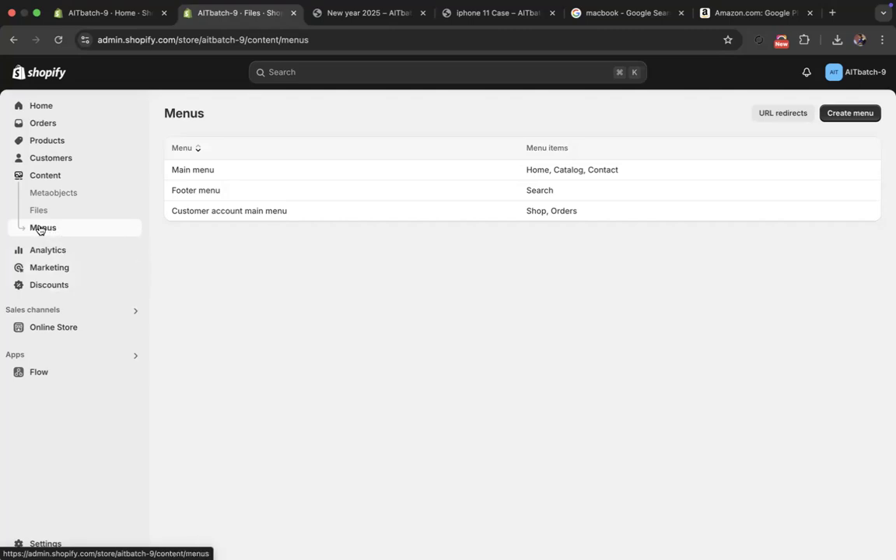
click(54, 328)
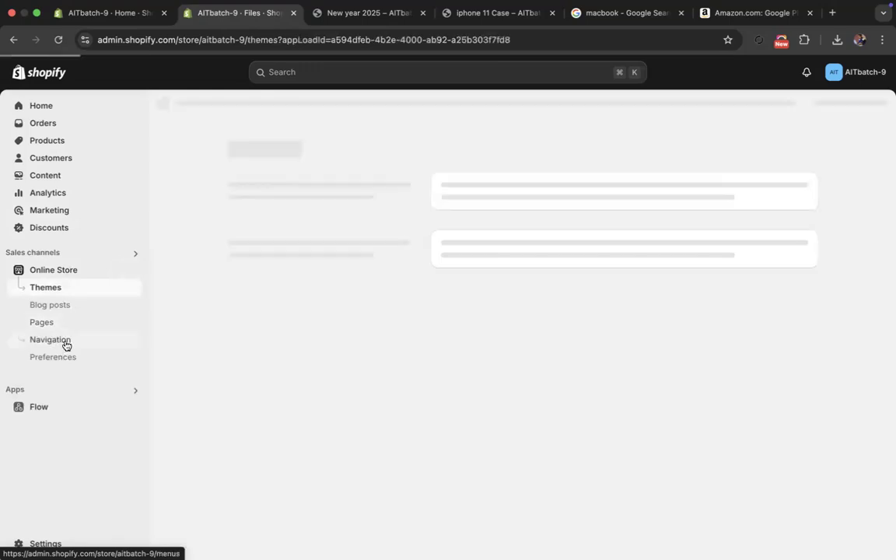
click(66, 343)
click(59, 330)
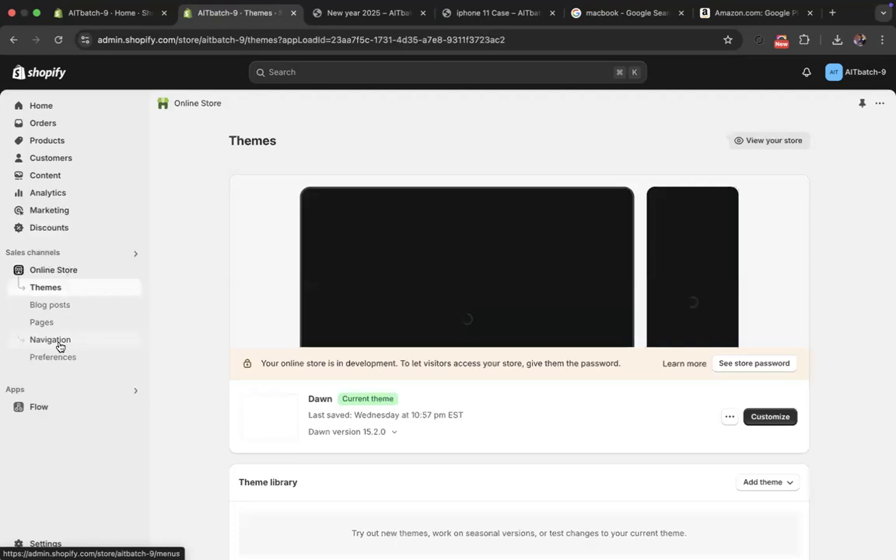
click(51, 340)
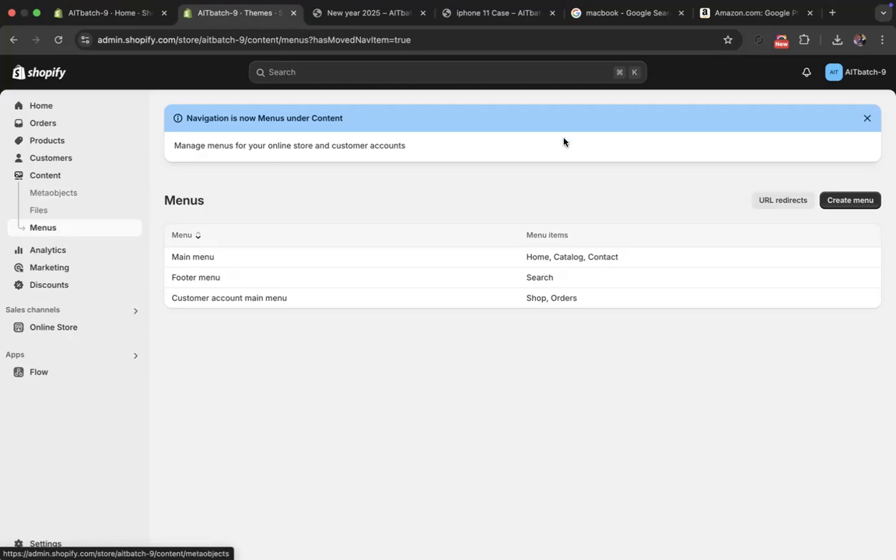
click(867, 117)
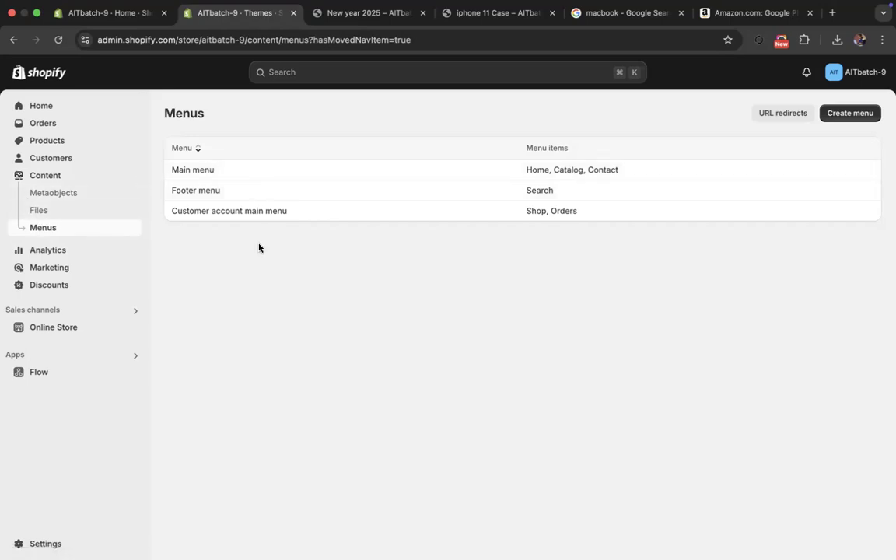
- View the Analytics dashboard and the list of Reports
click(55, 250)
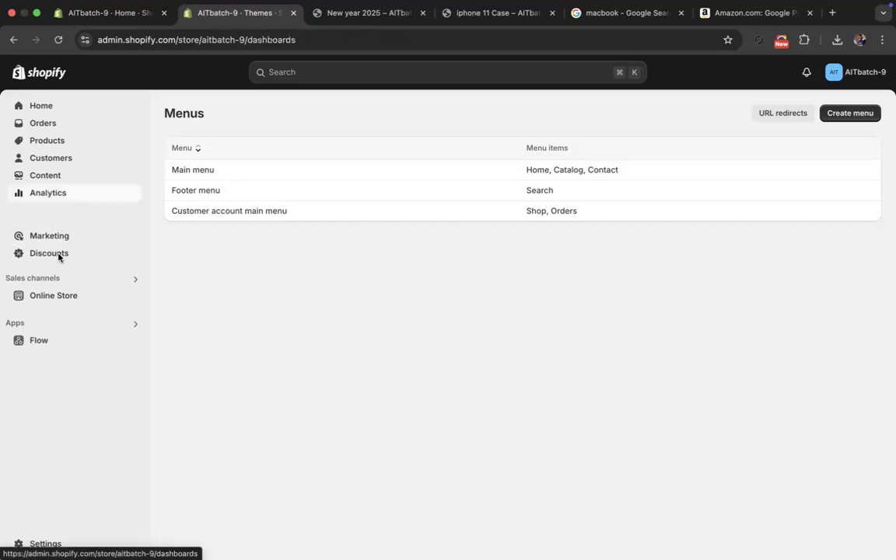
click(61, 211)
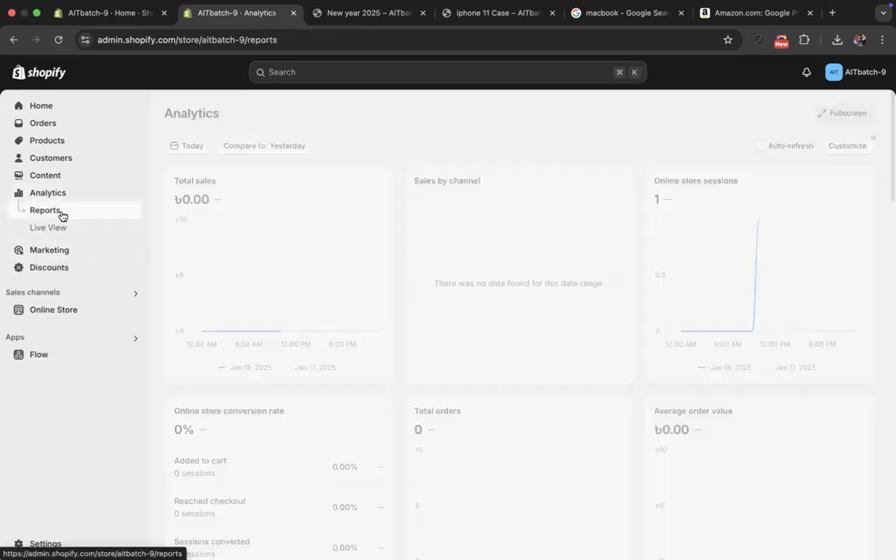
click(62, 196)
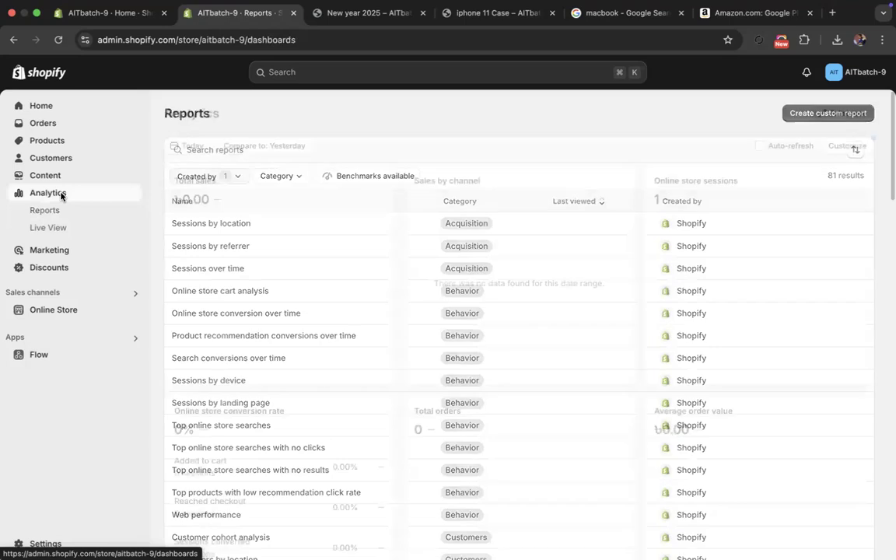
click(59, 211)
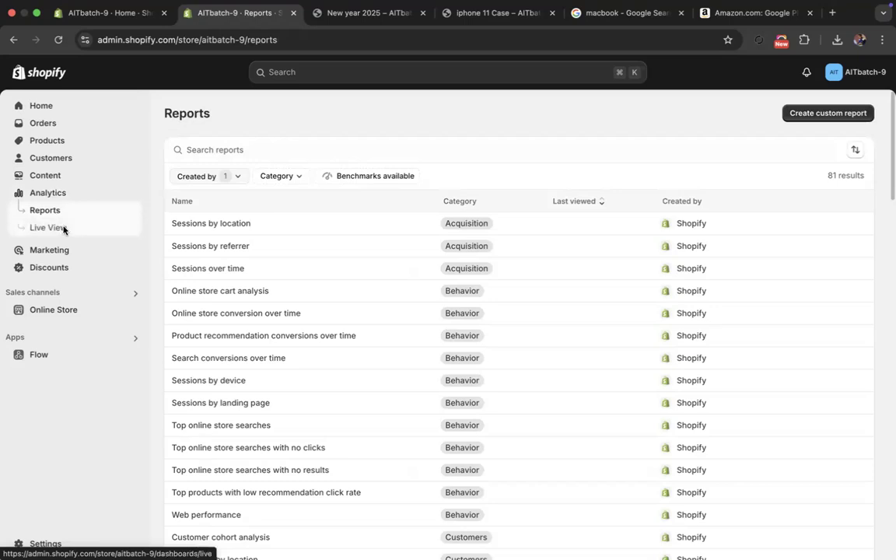
- View the Analytics Live View and look through the Marketing overview's channels, installed app activities and recommended apps
click(65, 228)
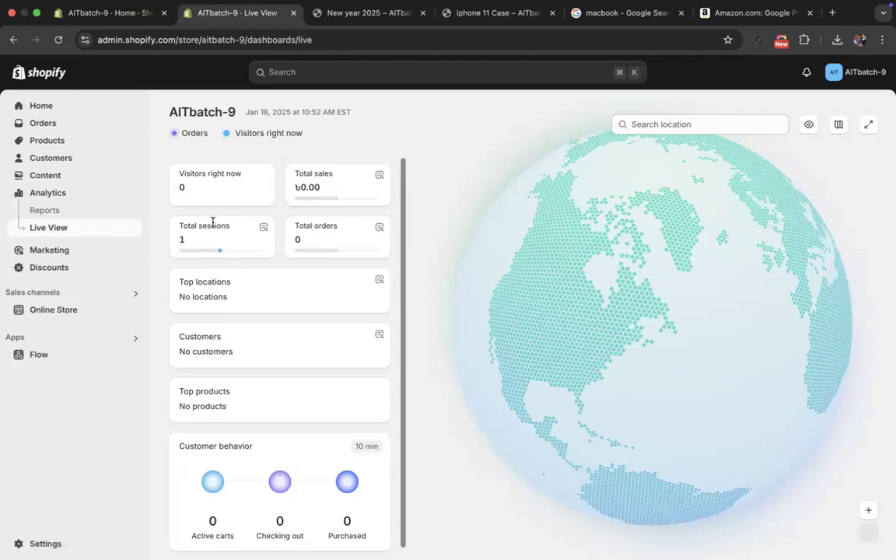
click(52, 251)
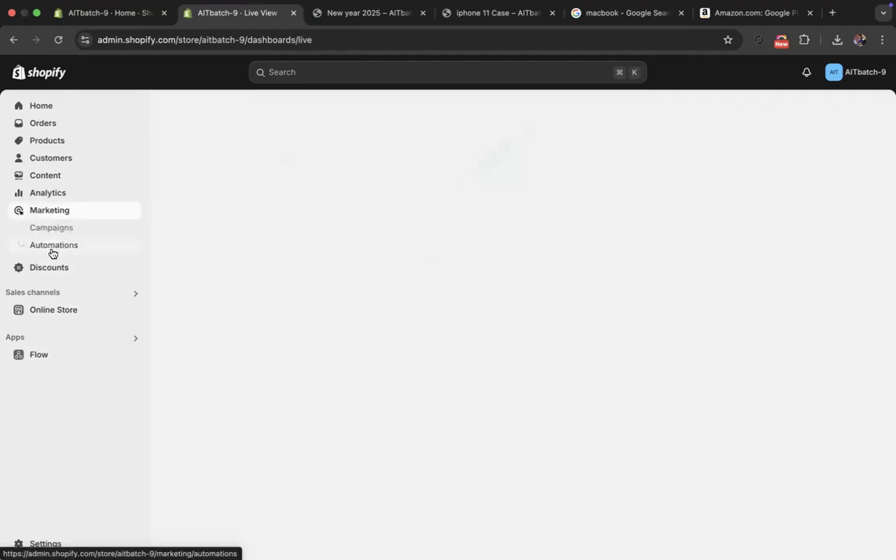
scroll(254, 344, down, 5)
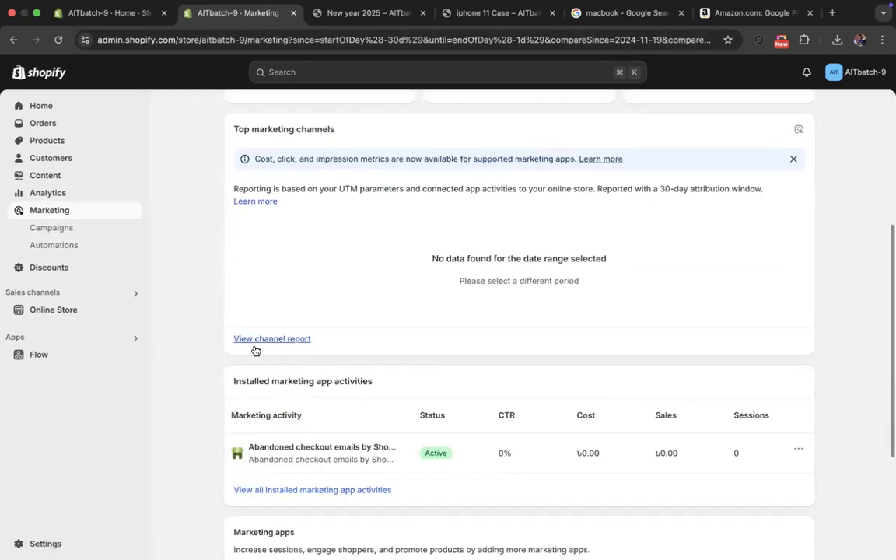
scroll(280, 475, down, 5)
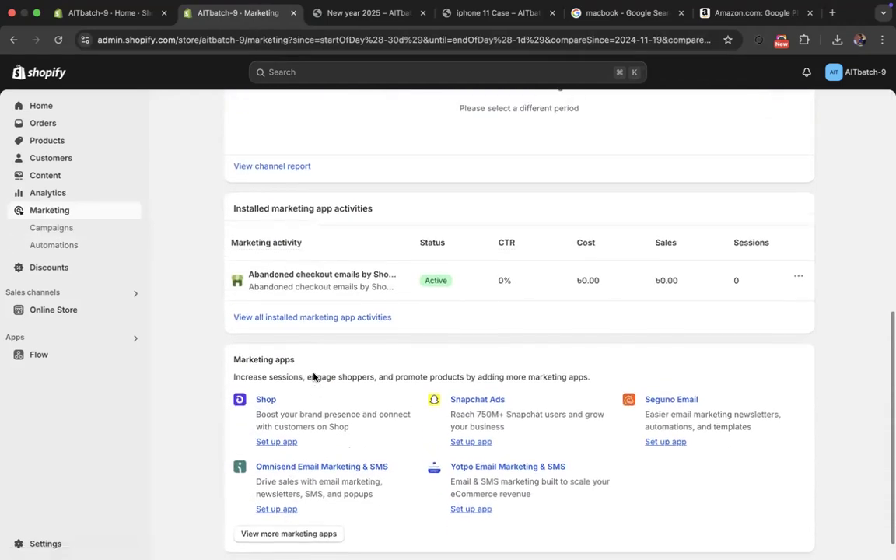
scroll(313, 376, up, 6)
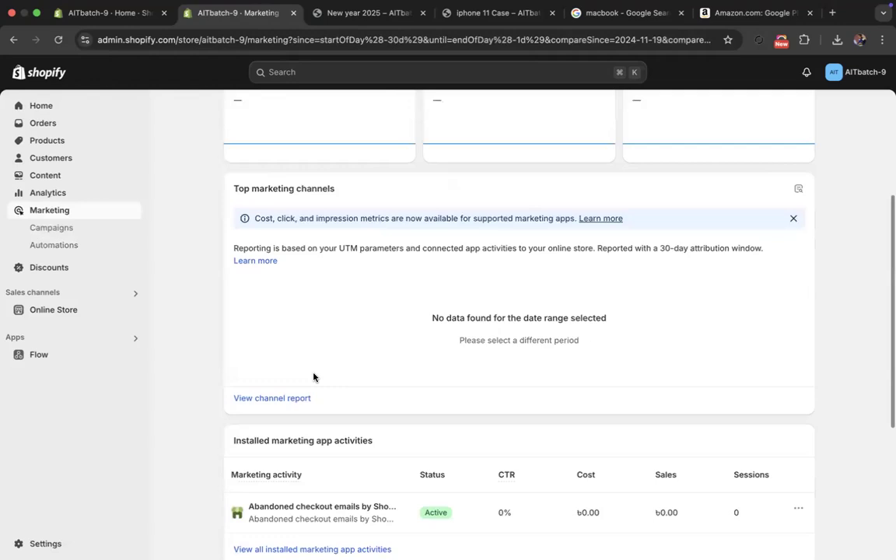
scroll(313, 376, down, 1)
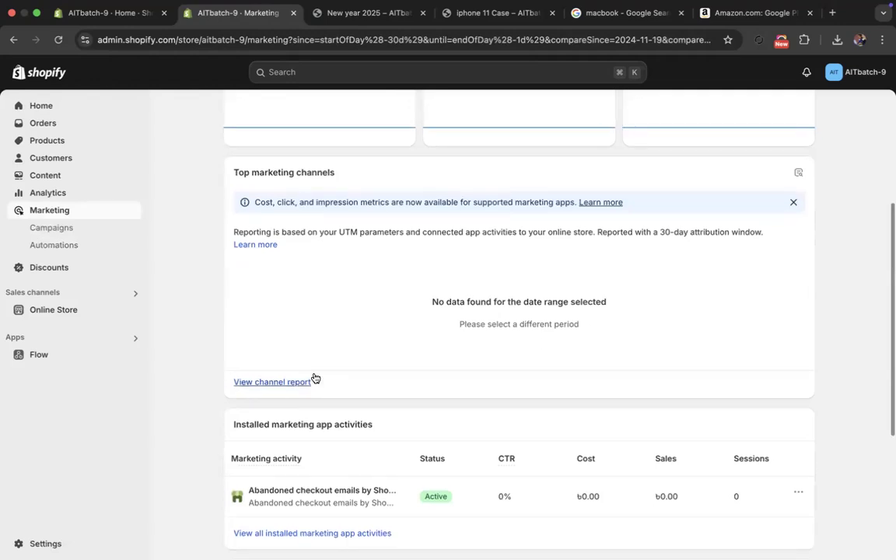
scroll(315, 379, down, 3)
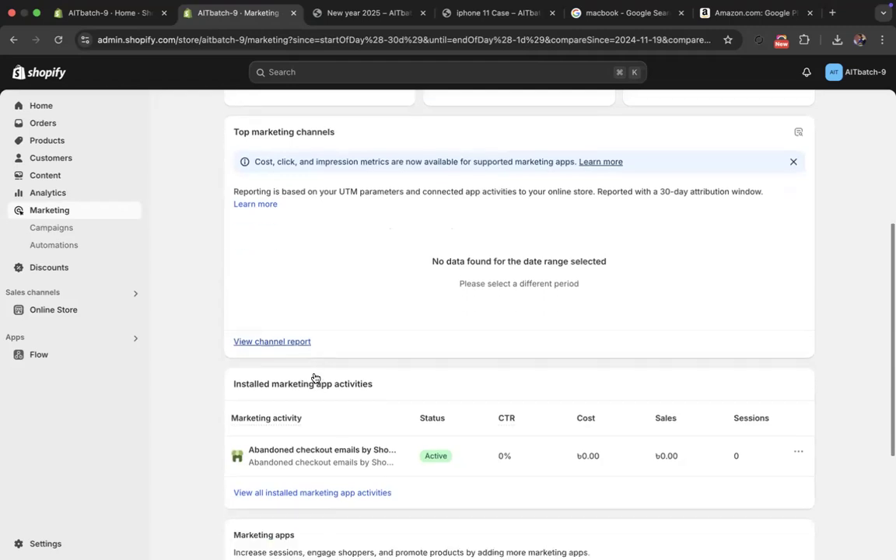
- View Marketing's Campaigns page, dismiss its metrics notice, and view the Automations page
click(58, 229)
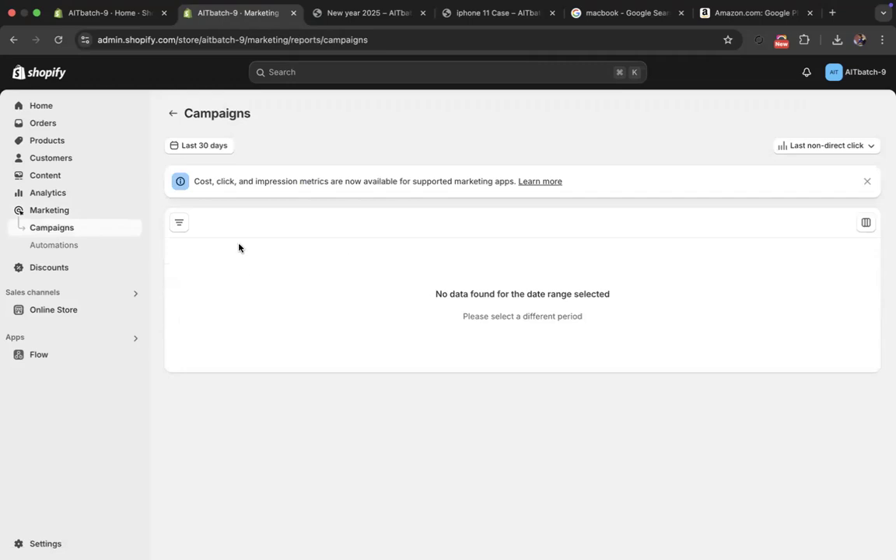
click(868, 181)
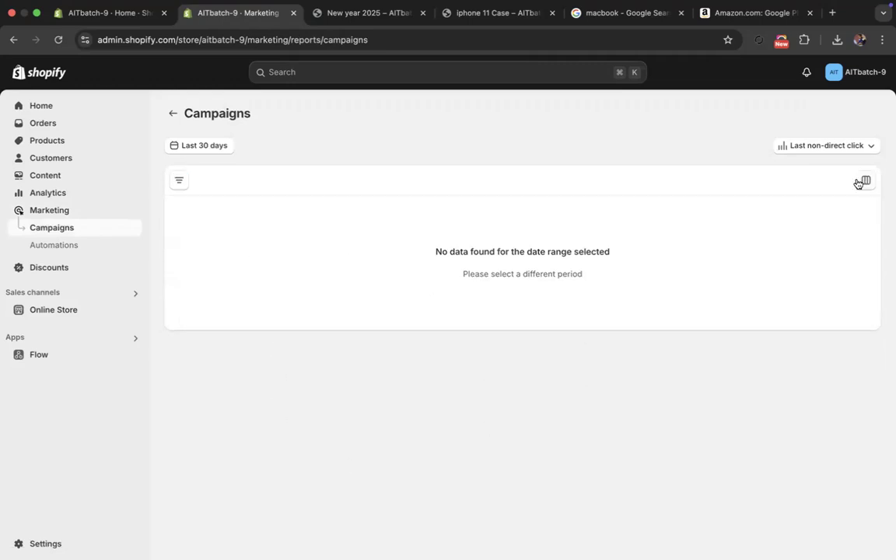
click(47, 247)
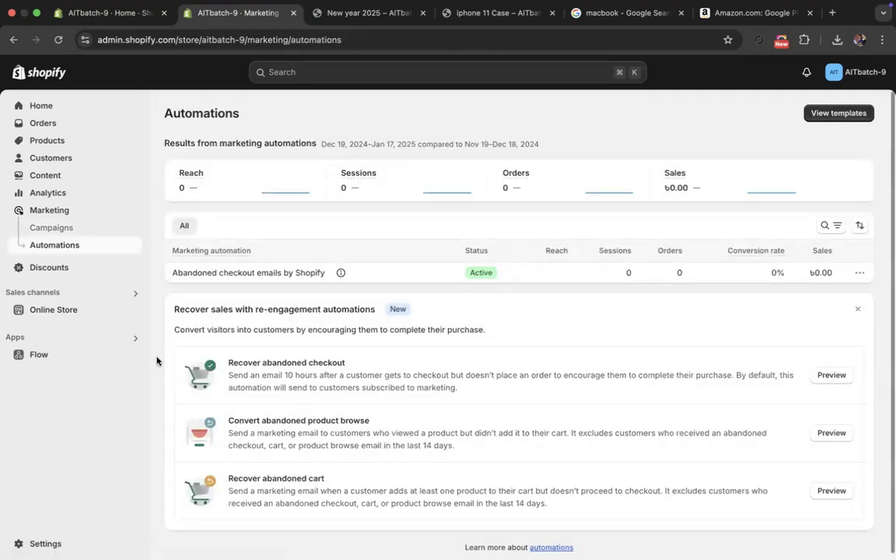
- View the Discounts page and revisit the store's Gift cards list
click(48, 269)
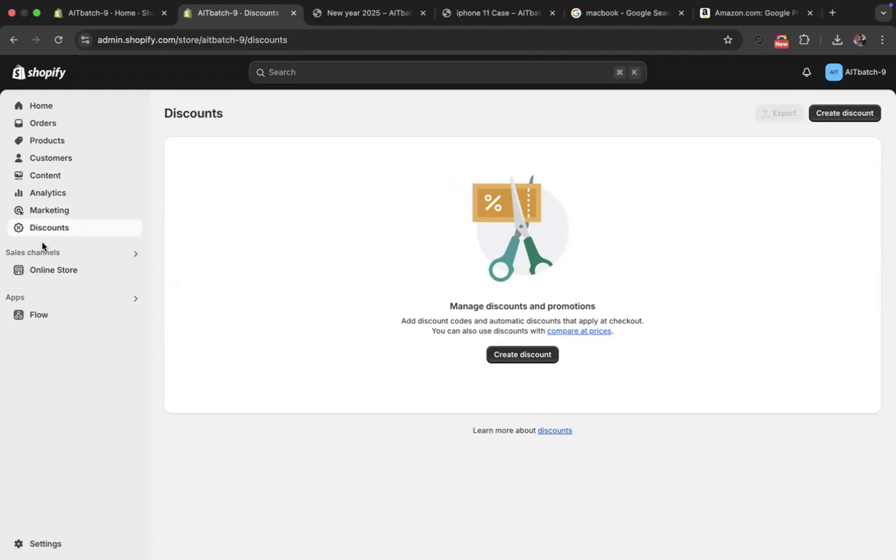
click(55, 157)
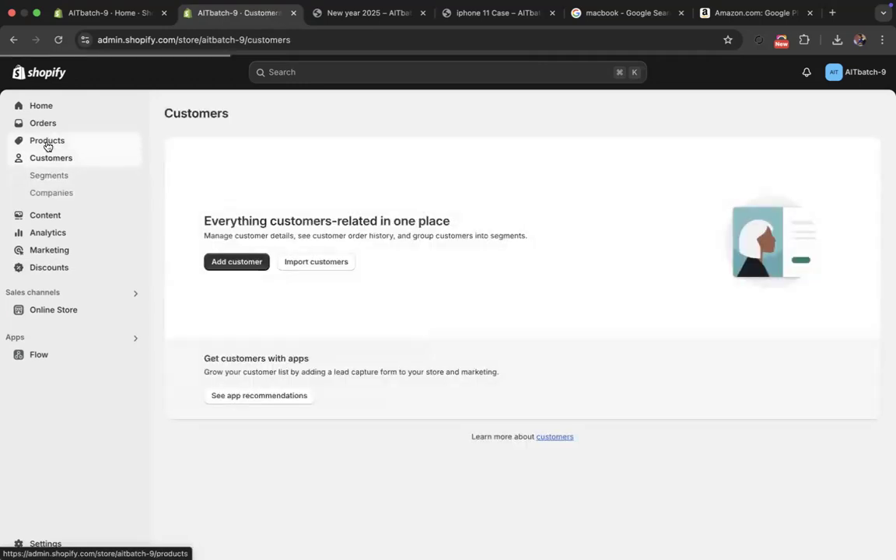
click(47, 142)
click(63, 227)
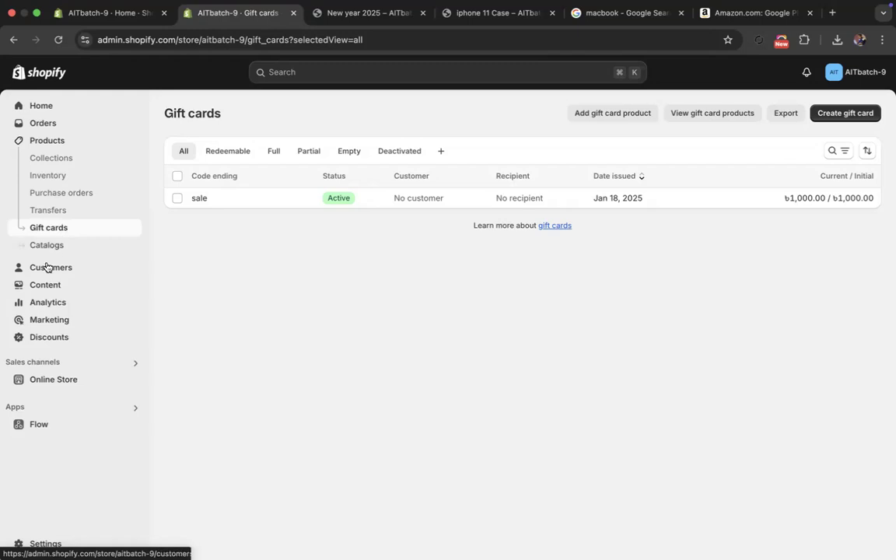
- Return to Discounts, look over the discount types offered for a new discount and cancel without choosing one
click(40, 337)
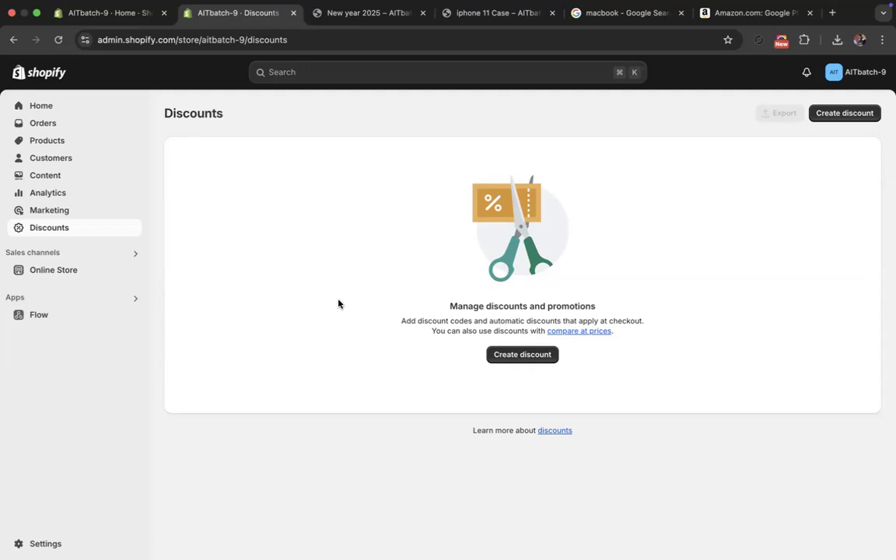
click(493, 355)
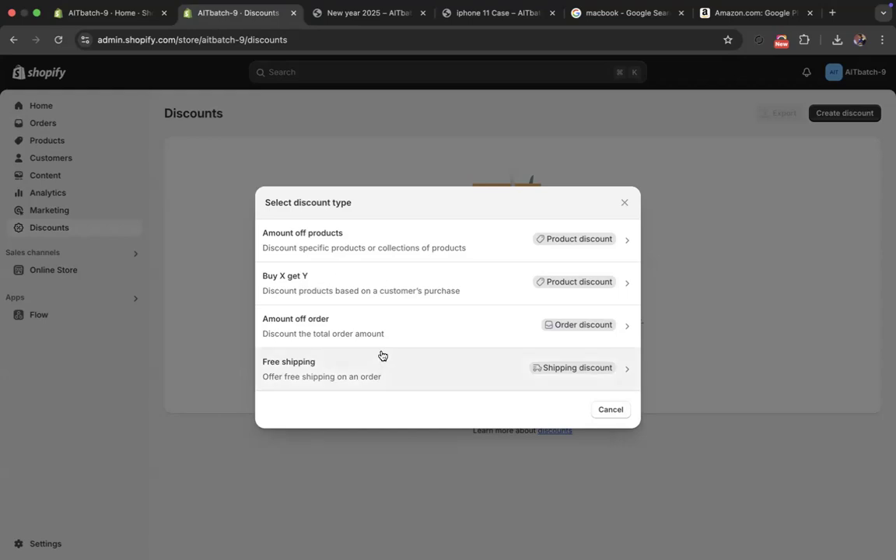
click(605, 416)
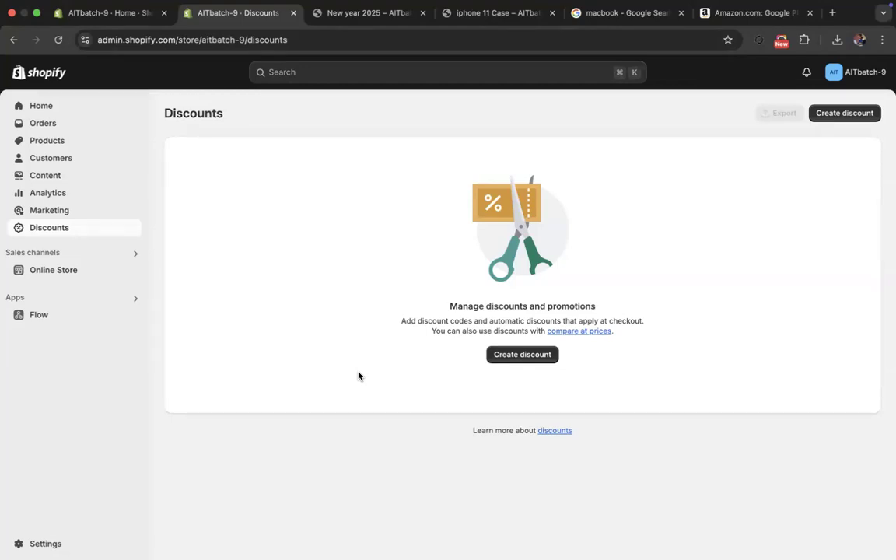
- Review the Collections list and the Macbook collection's details and conditions
click(42, 144)
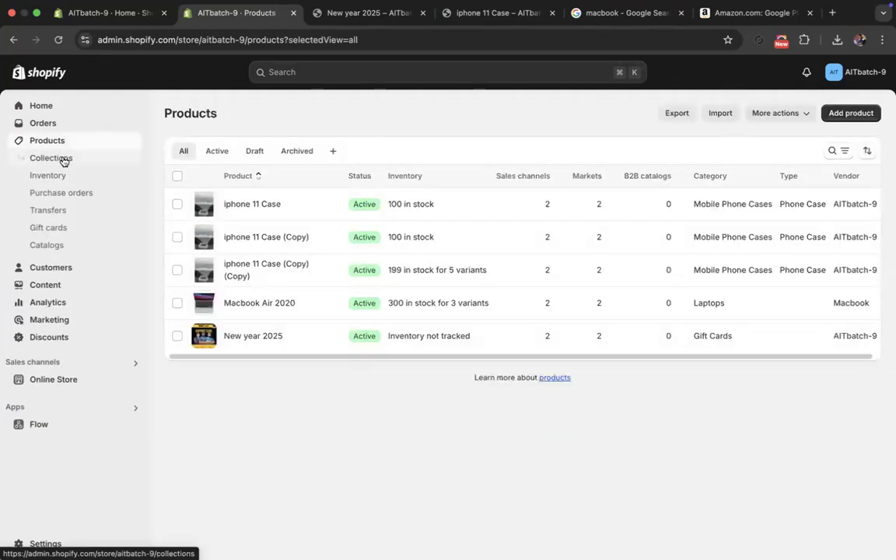
click(63, 160)
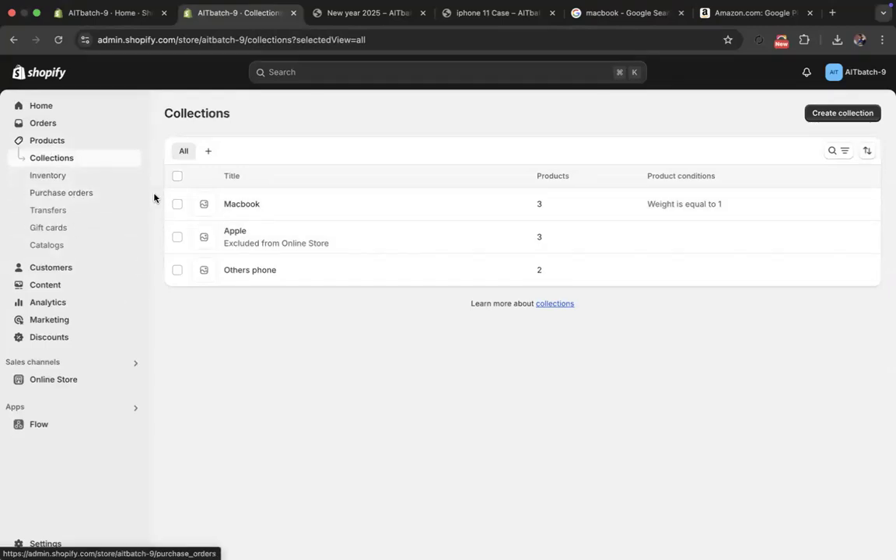
click(237, 205)
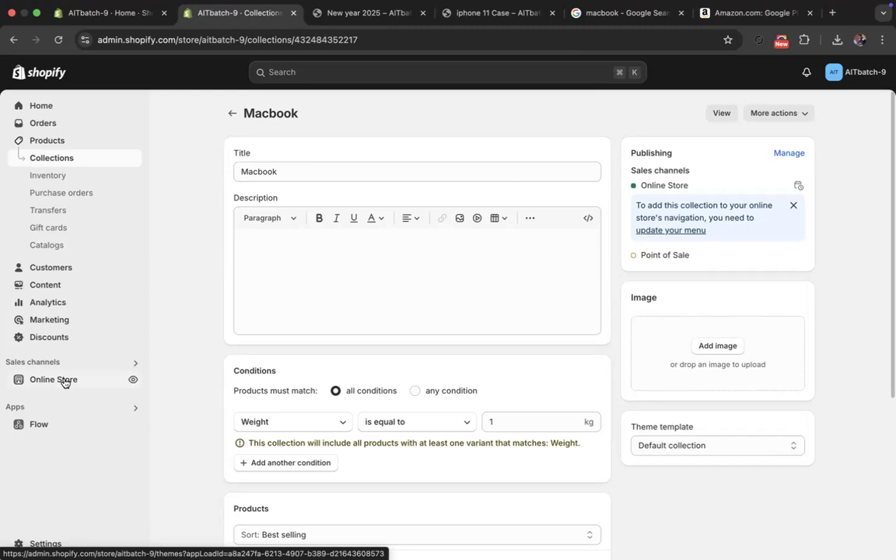
click(67, 156)
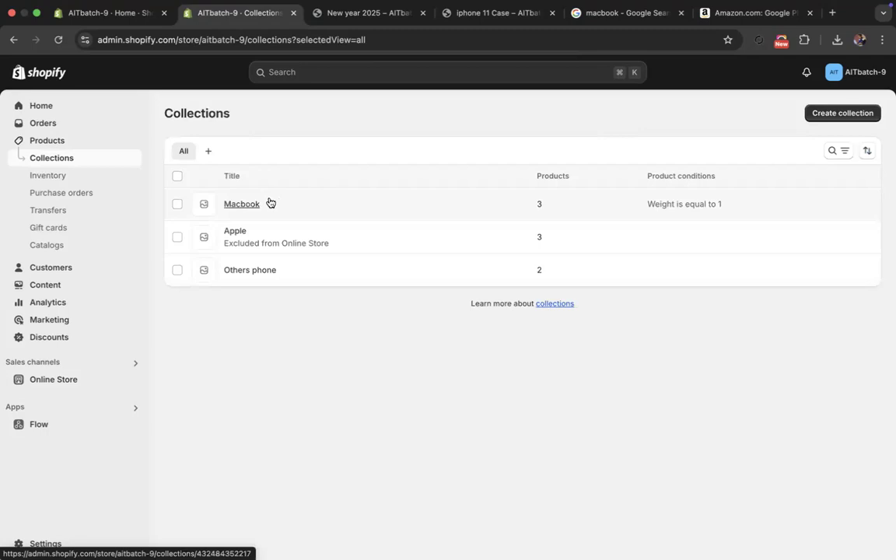
click(248, 203)
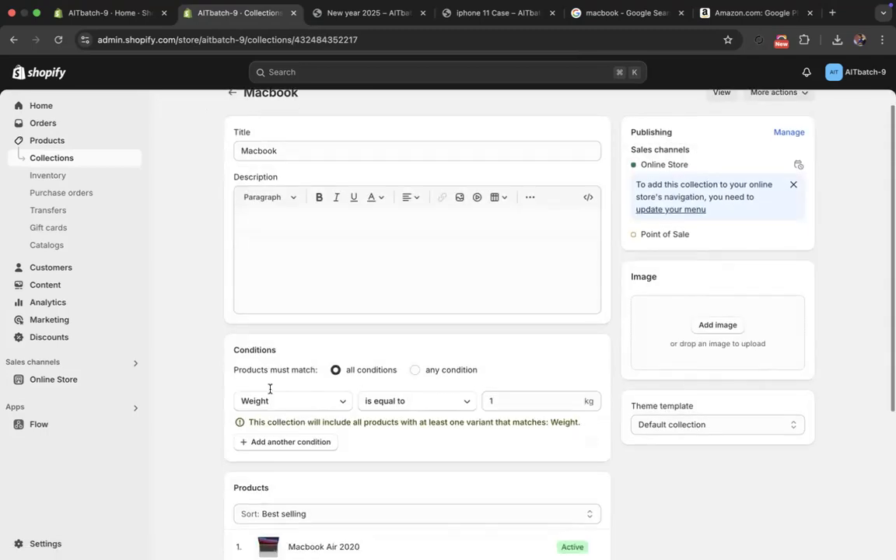
click(231, 113)
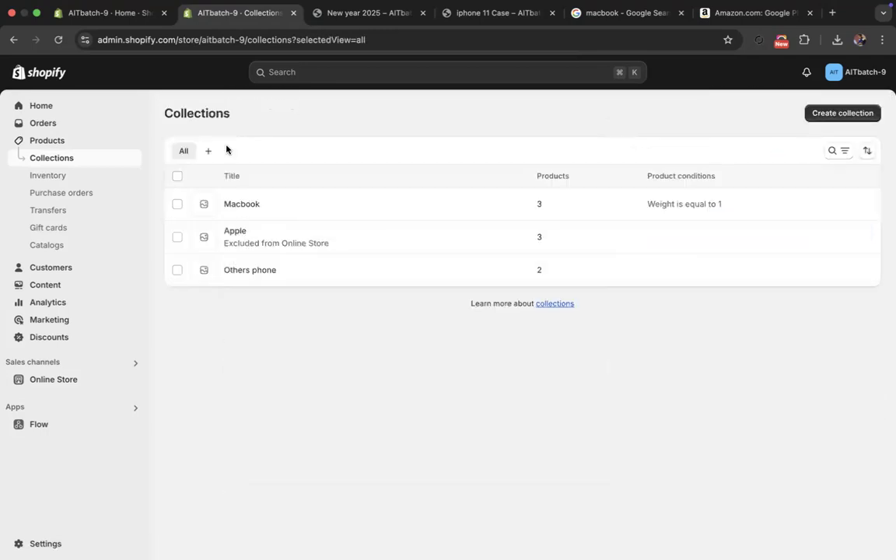
- Add iphone 11 Case (Copy), Macbook Air 2020 and New year 2025 to the Others phone collection and return to the list
click(242, 273)
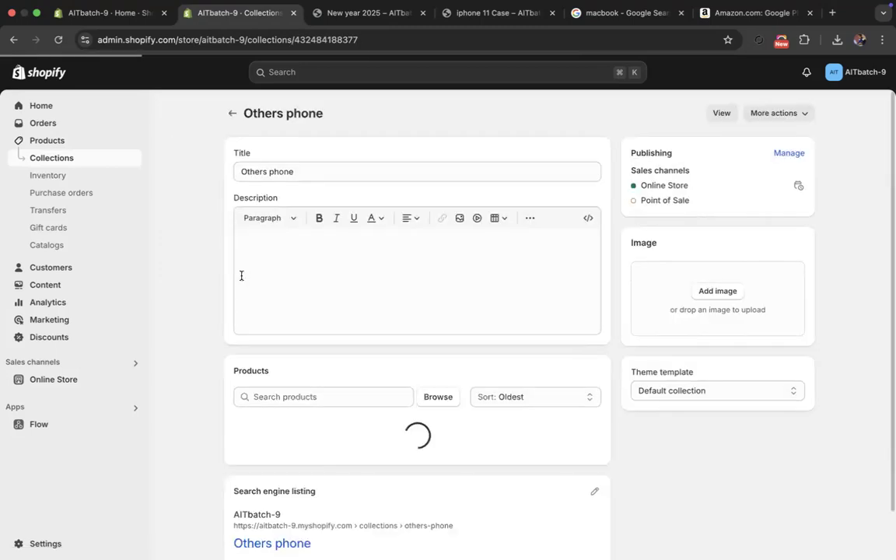
scroll(249, 296, down, 2)
click(437, 328)
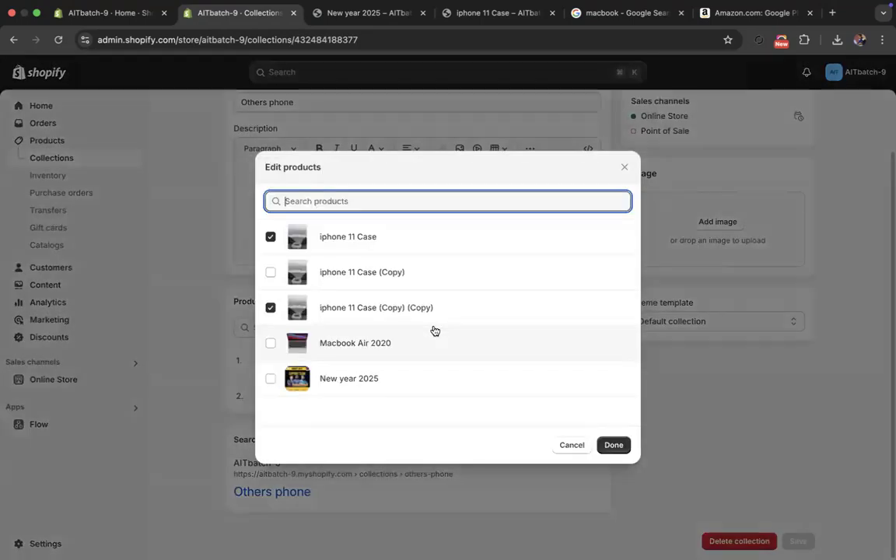
click(317, 350)
click(333, 381)
click(358, 266)
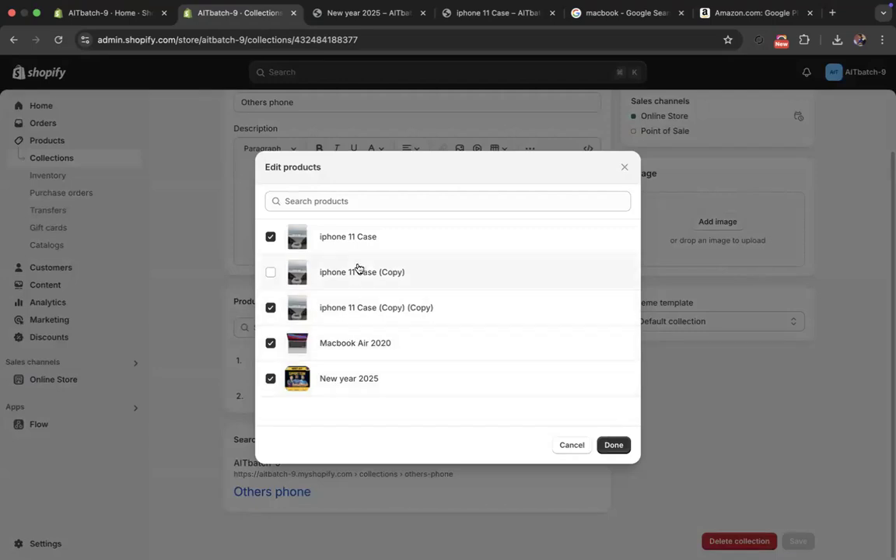
click(351, 237)
click(344, 200)
click(360, 239)
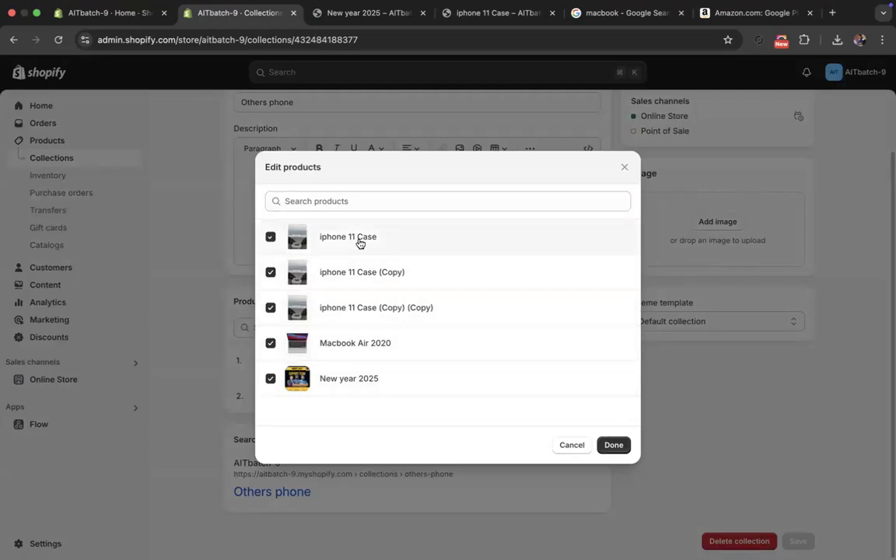
click(614, 445)
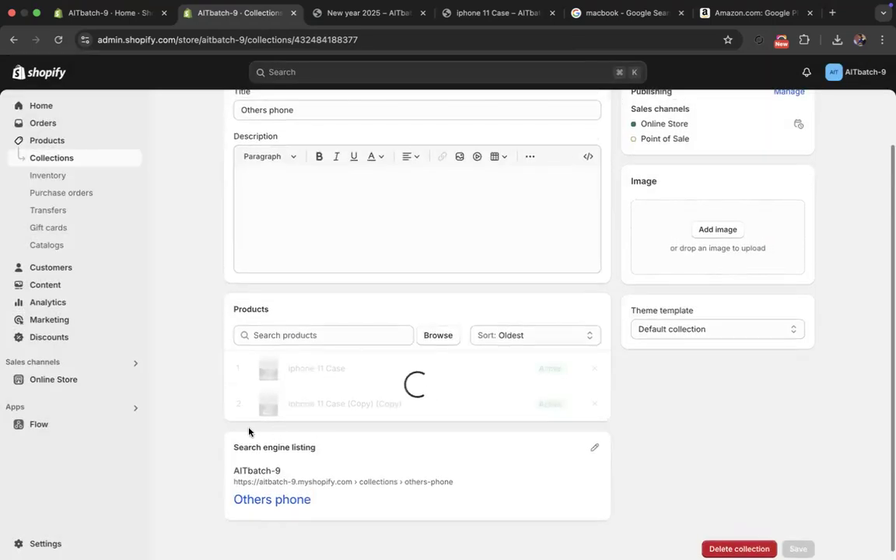
scroll(209, 401, up, 3)
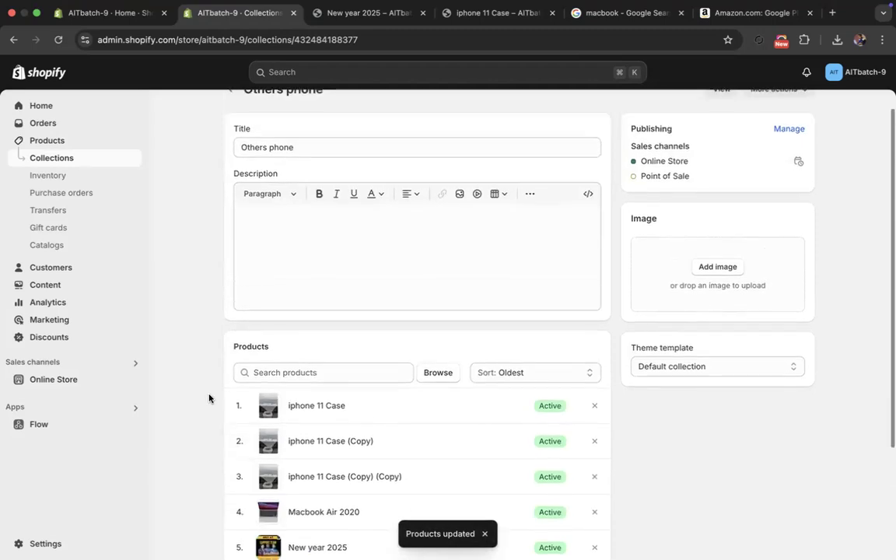
click(231, 114)
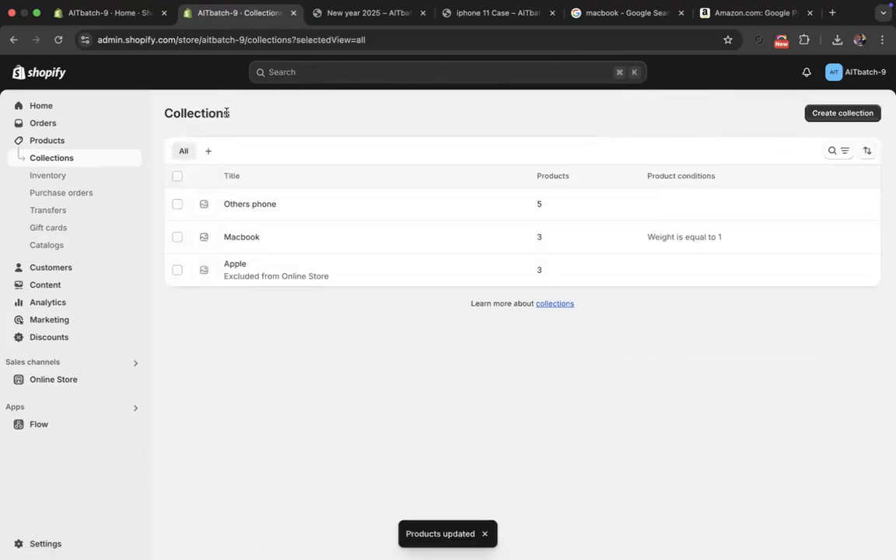
- Assign the Macbook Air 2020 product to the Apple collection in its product organization settings
click(70, 137)
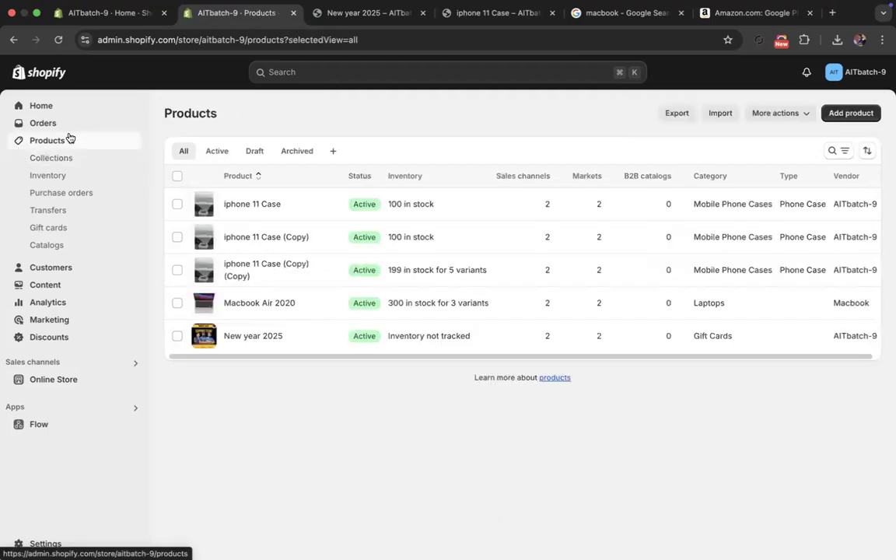
click(245, 303)
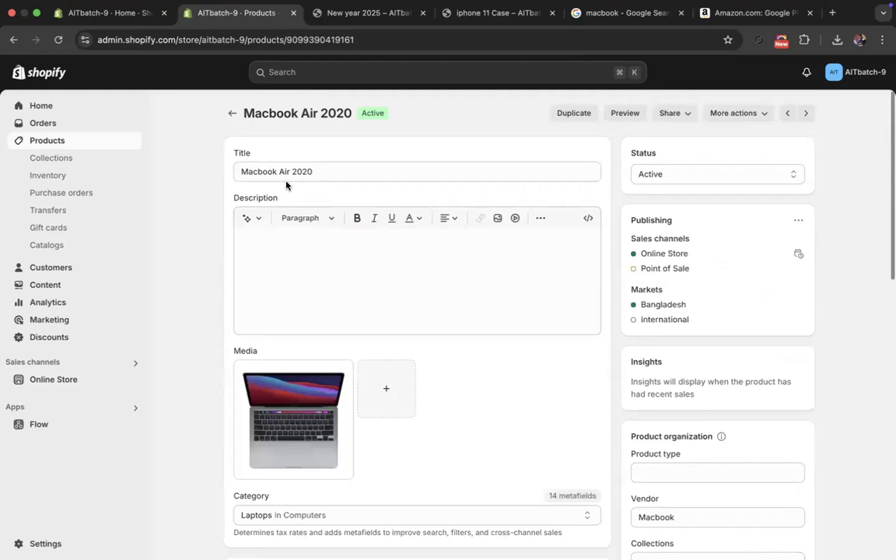
triple_click(306, 172)
scroll(319, 434, down, 5)
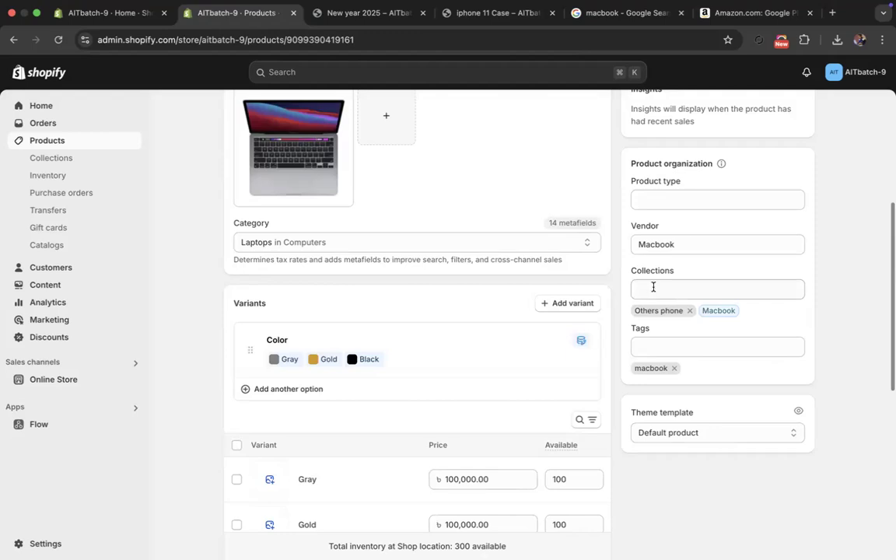
click(653, 287)
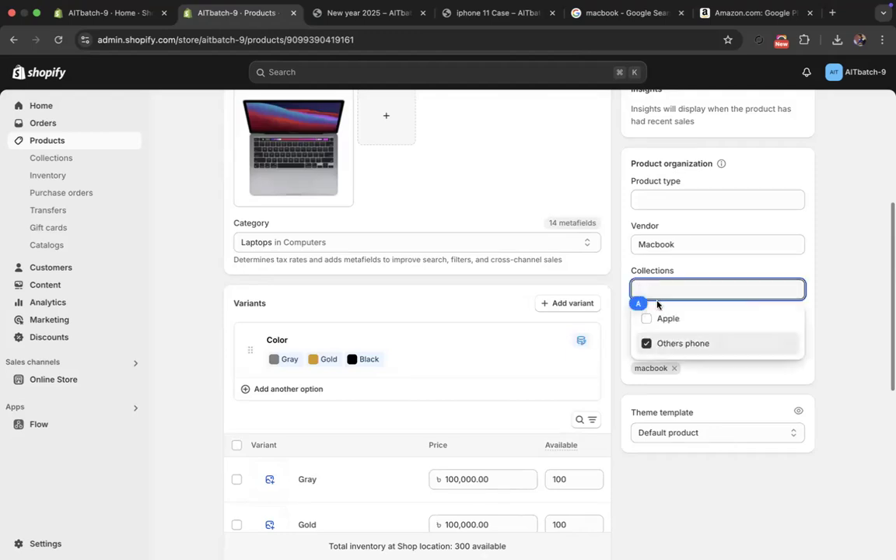
click(660, 318)
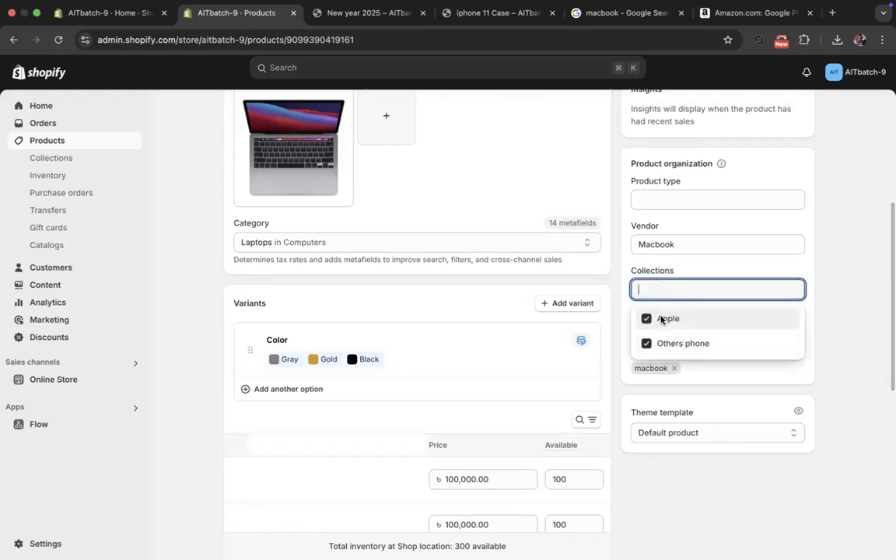
click(621, 327)
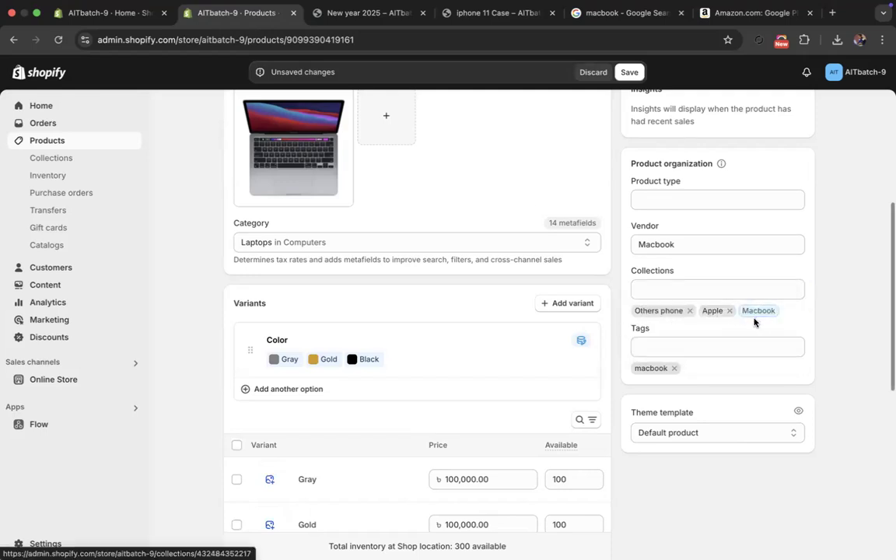
- Look over the Macbook Air 2020 product page, discard its unsaved changes and return to the Products list
click(666, 343)
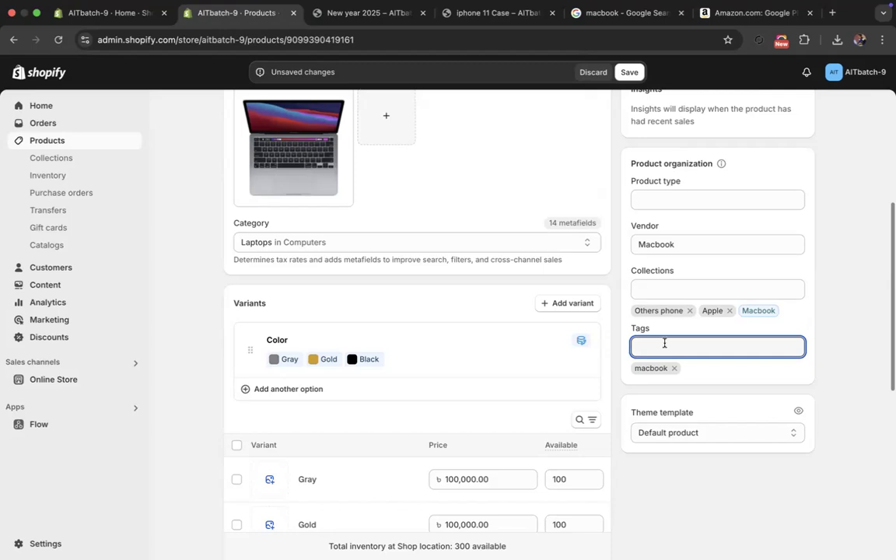
scroll(326, 376, up, 5)
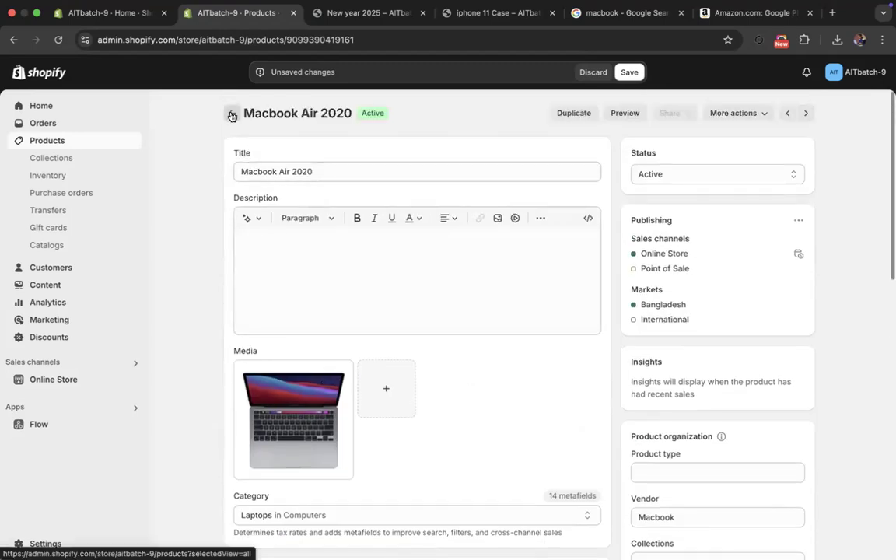
scroll(386, 269, down, 3)
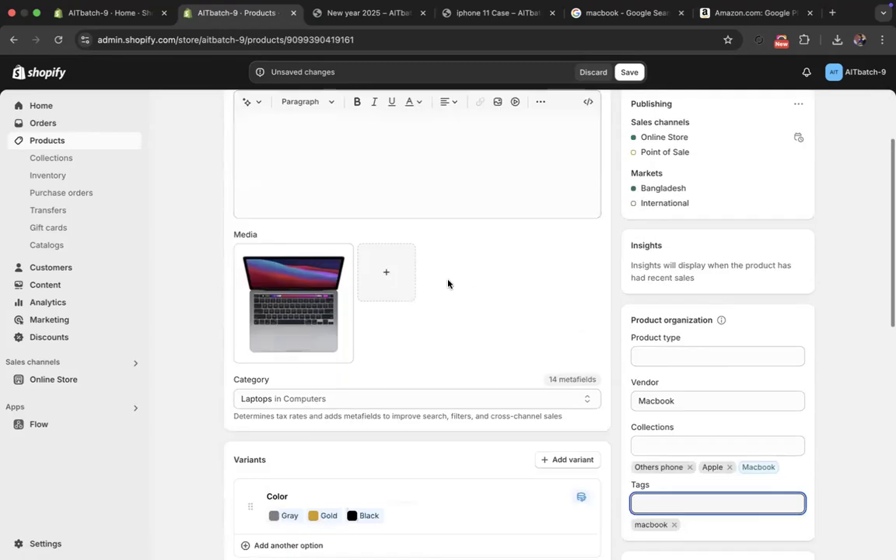
scroll(455, 282, down, 3)
scroll(450, 282, up, 5)
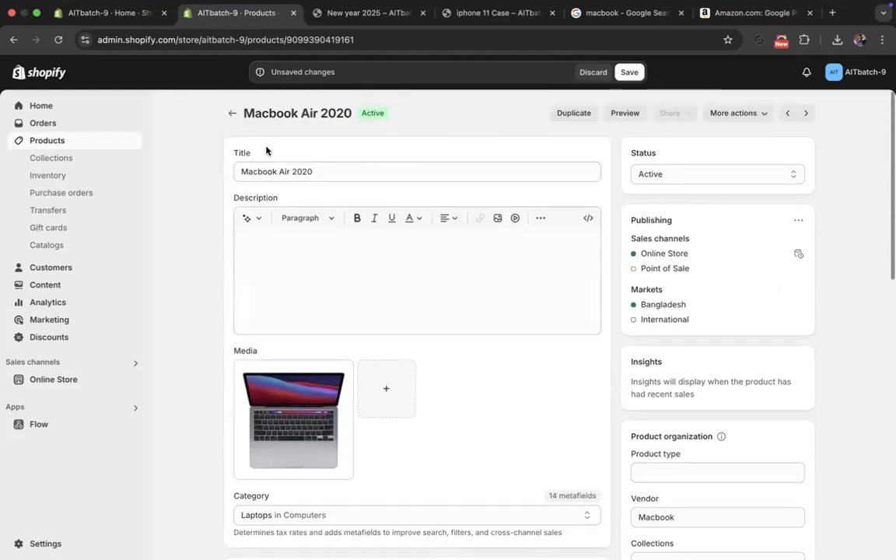
click(232, 115)
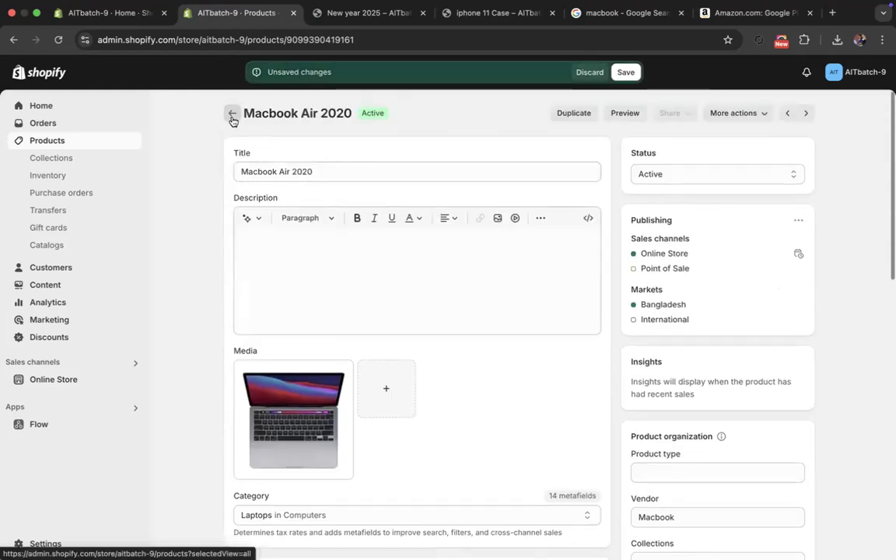
click(592, 72)
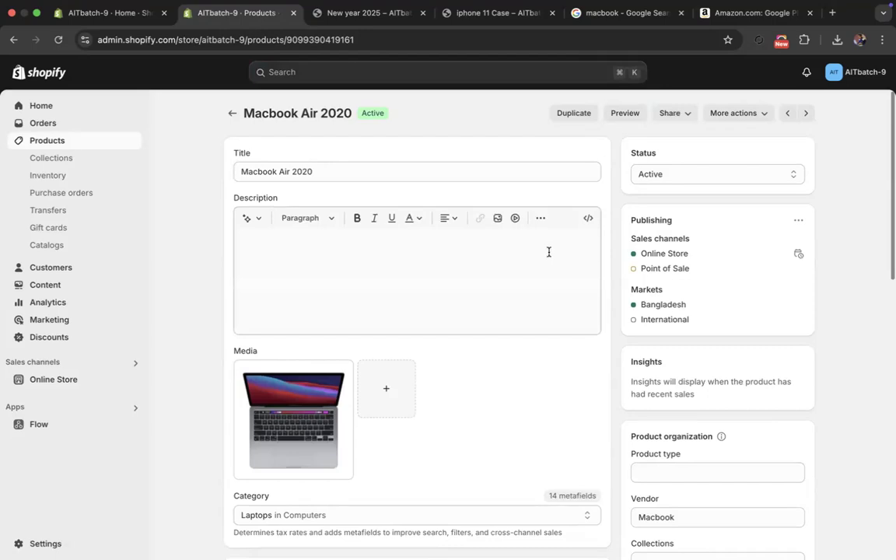
click(231, 116)
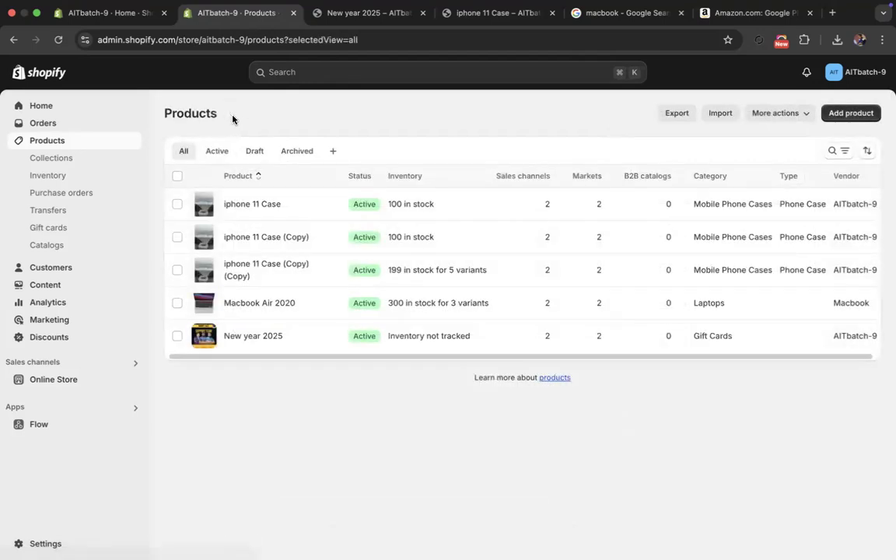
- Review the Apple collection's details and products, and return to the Collections list
click(85, 158)
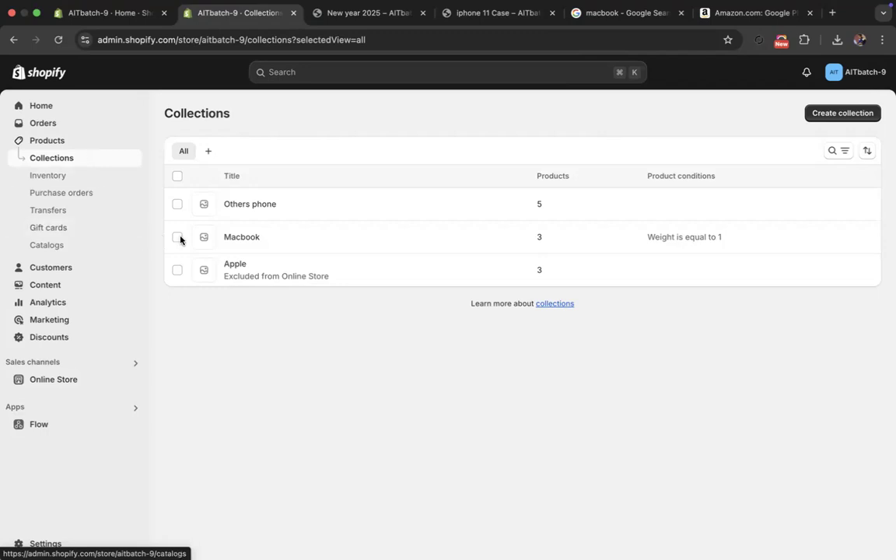
click(237, 270)
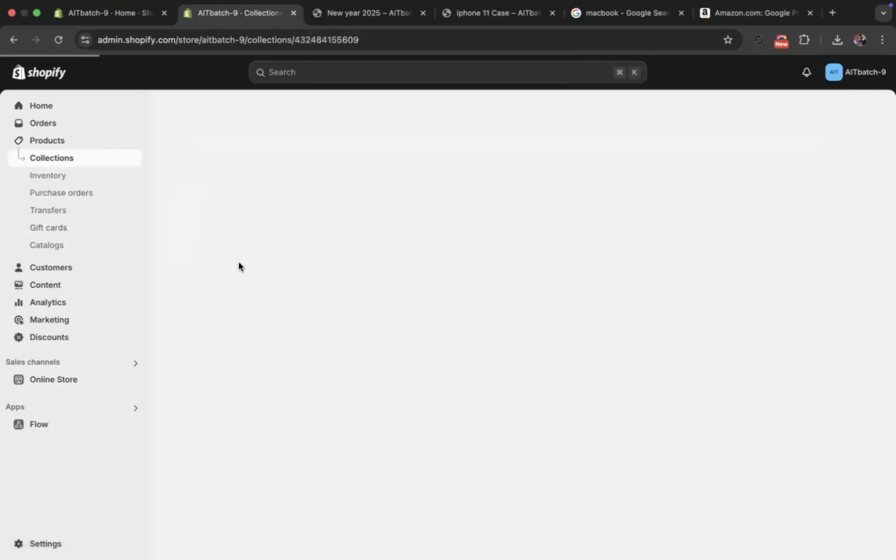
scroll(226, 241, down, 3)
scroll(194, 156, up, 3)
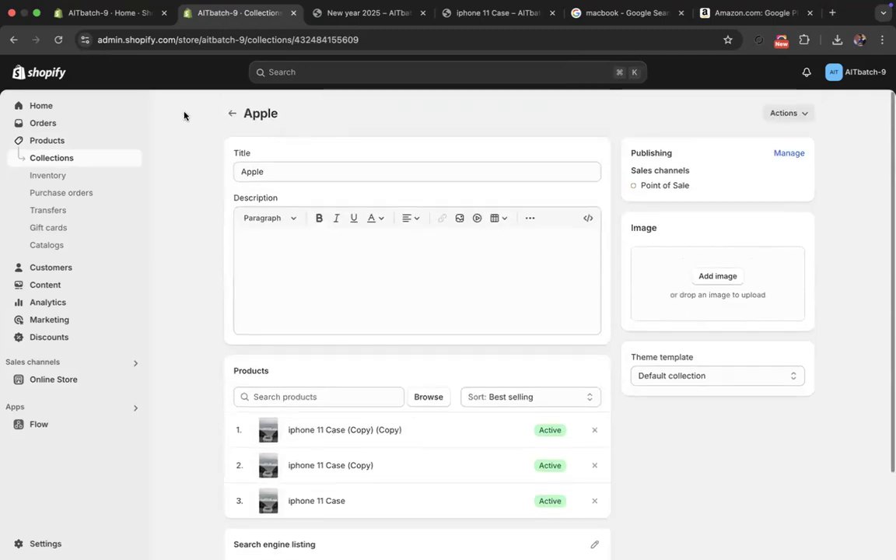
click(230, 112)
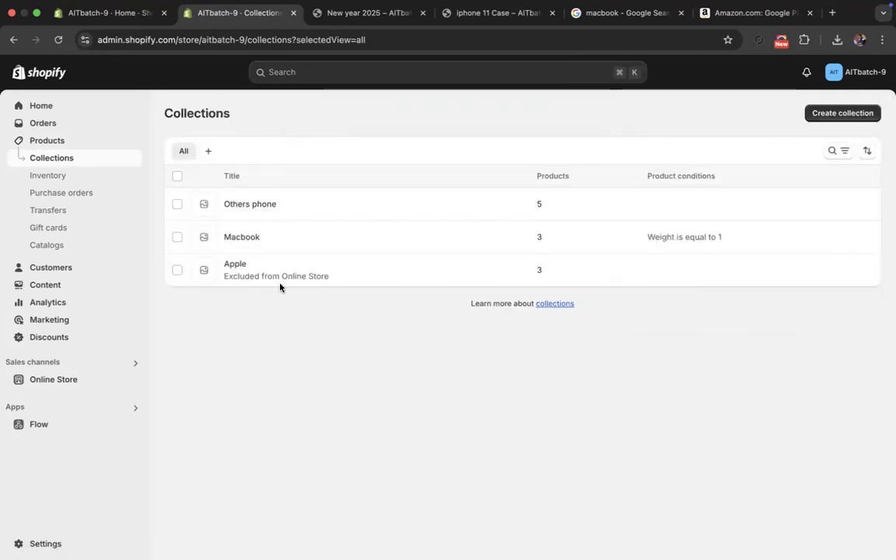
- Open the Macbook collection and add three more conditions below its existing weight condition
click(259, 236)
scroll(265, 347, down, 3)
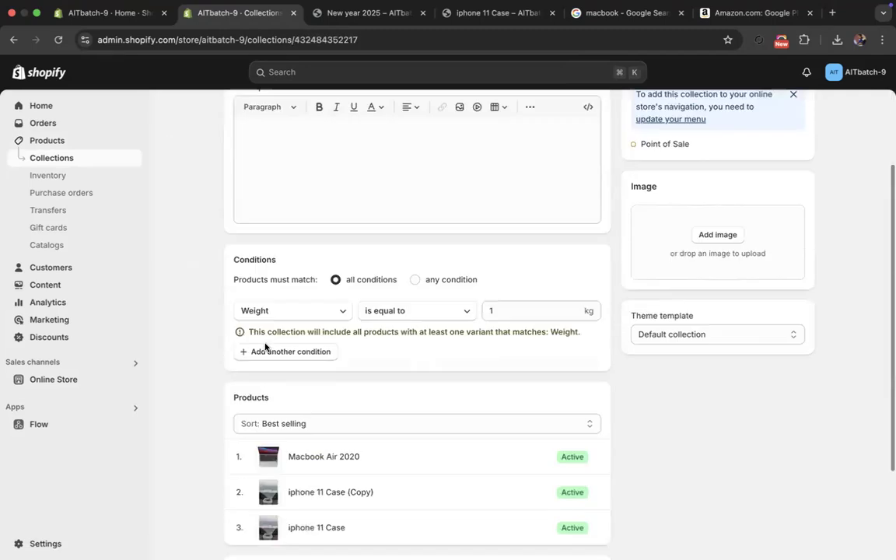
click(270, 336)
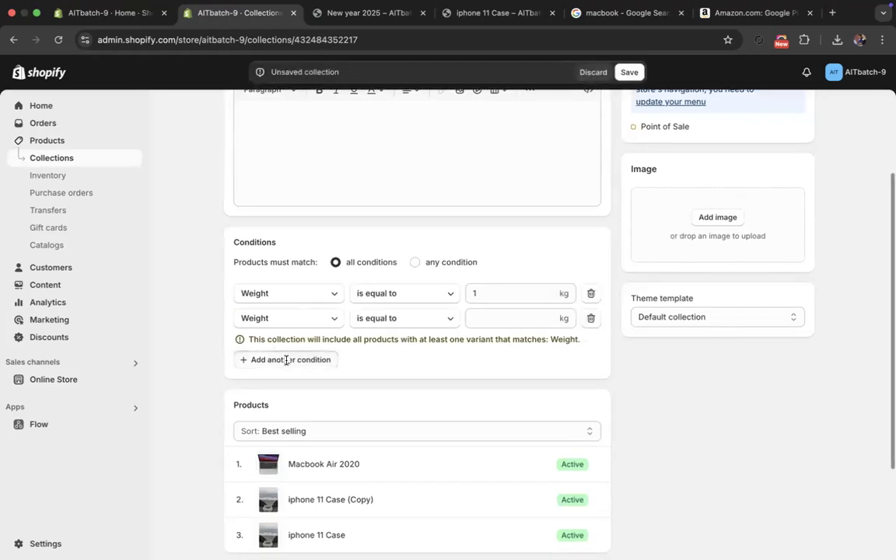
click(286, 360)
click(290, 383)
- Set the Macbook collection's second condition to Price with the operator "is equal to"
click(274, 320)
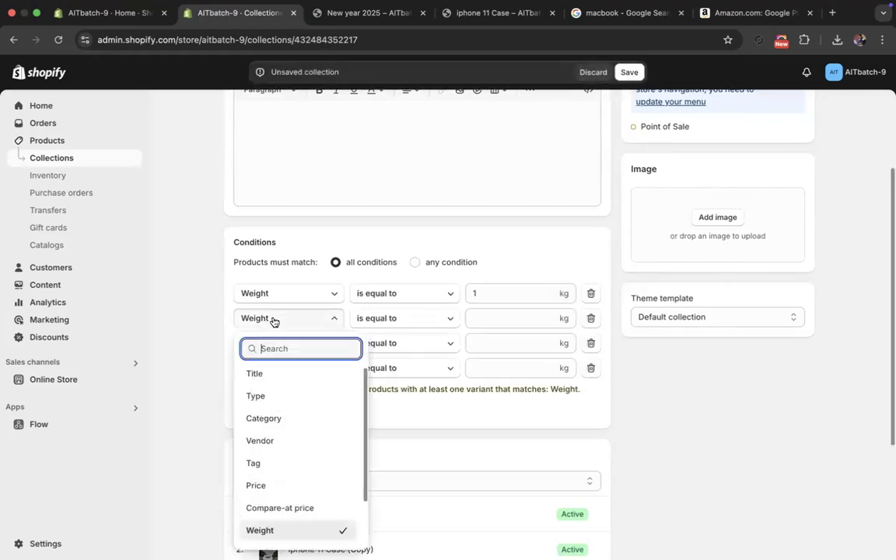
scroll(270, 418, down, 2)
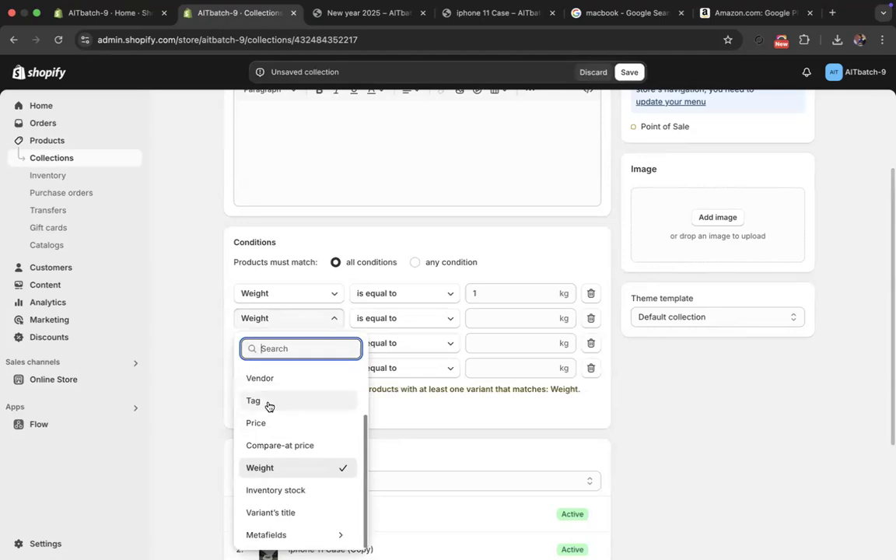
click(272, 424)
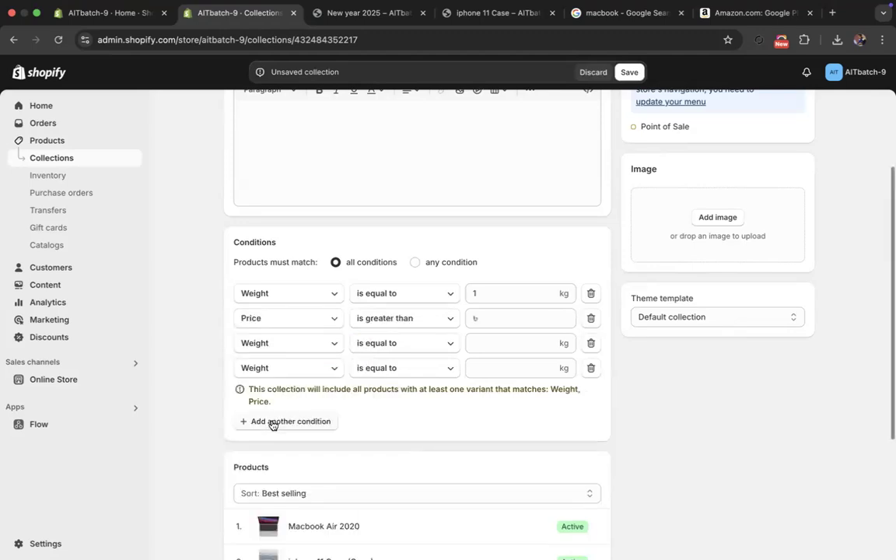
click(386, 320)
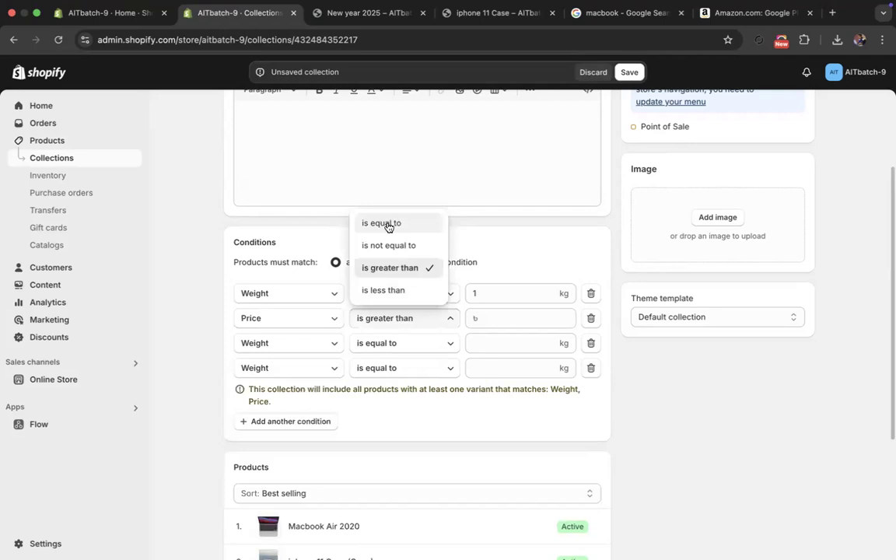
click(381, 223)
- Base the Macbook collection's third condition on Variant's title
click(319, 345)
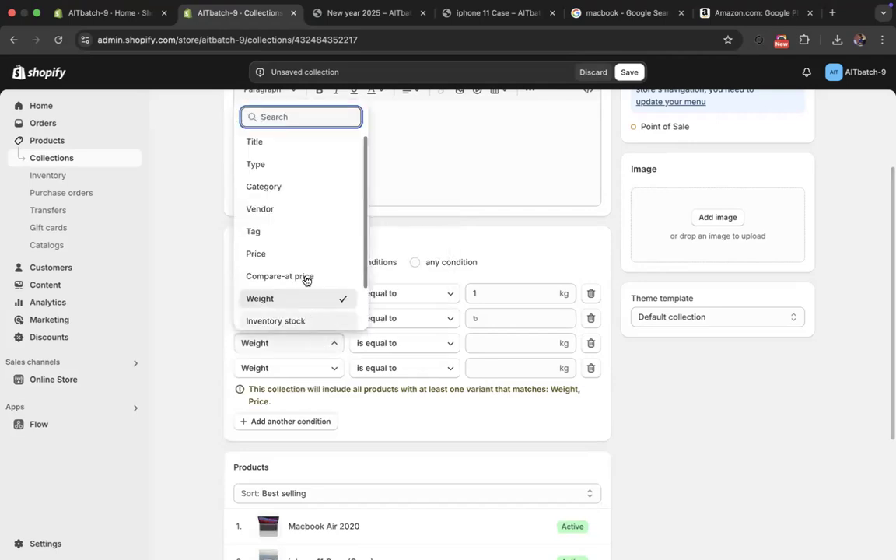
scroll(291, 309, down, 1)
scroll(293, 305, down, 1)
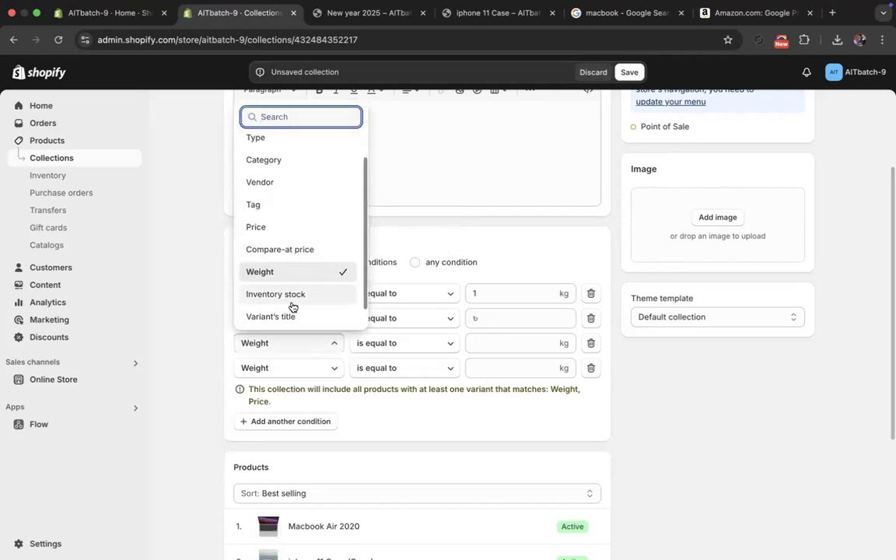
click(291, 320)
- Add six more conditions at the end of the Macbook collection's condition list
click(289, 423)
click(290, 446)
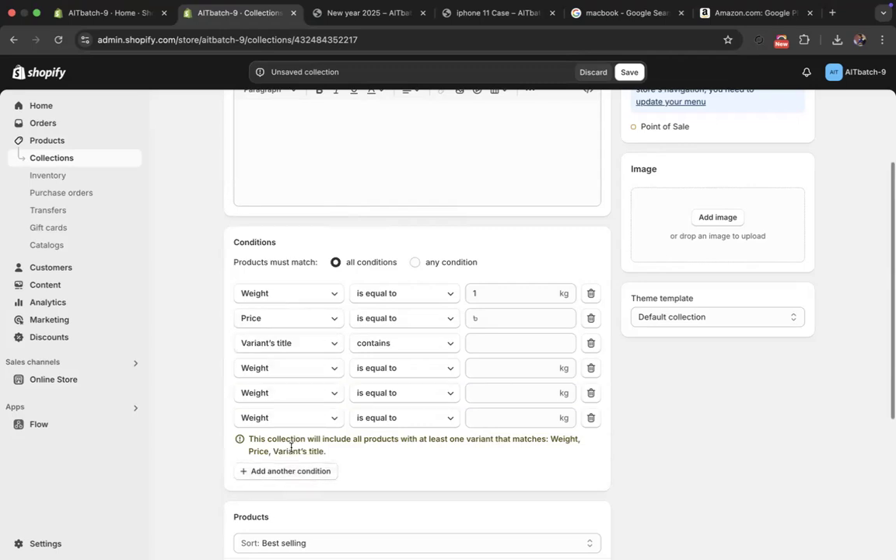
click(292, 471)
click(293, 500)
click(294, 521)
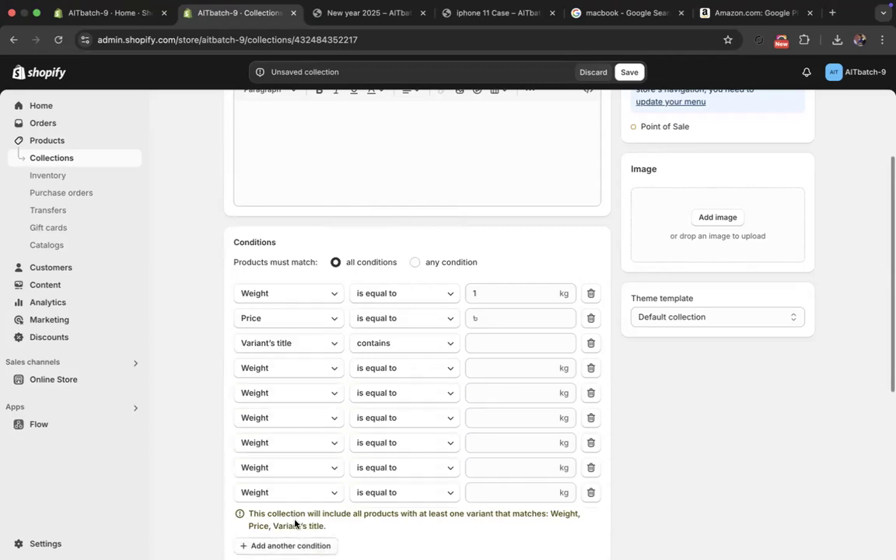
scroll(327, 327, down, 3)
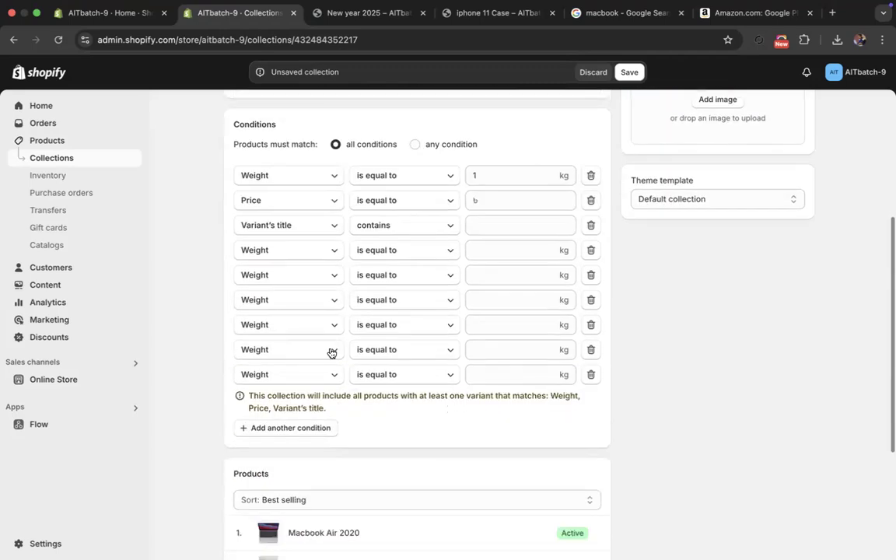
click(308, 430)
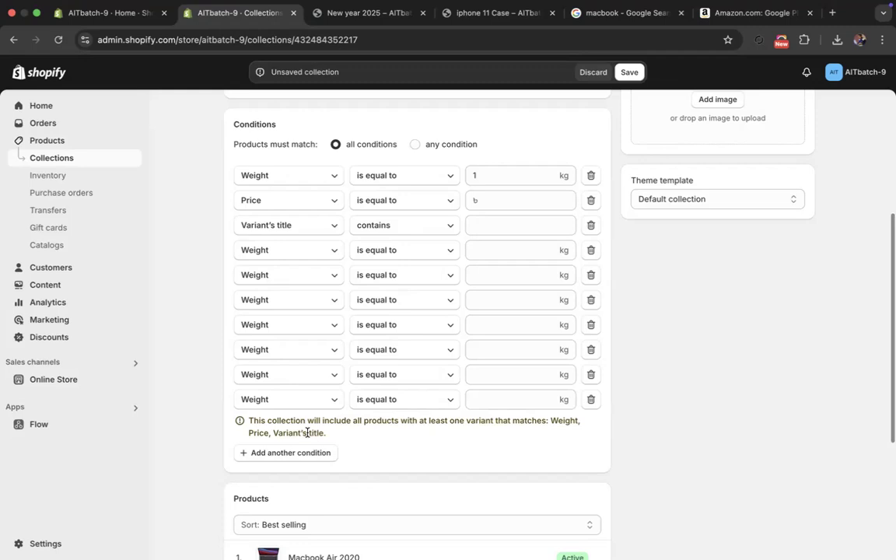
- Leave the Macbook collection without saving and review the category of the New year 2025 product
scroll(358, 441, up, 5)
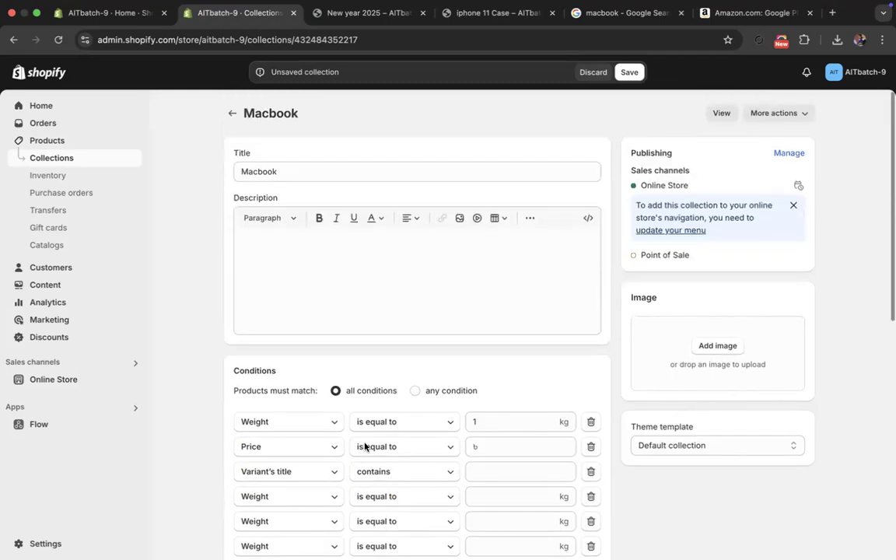
click(232, 114)
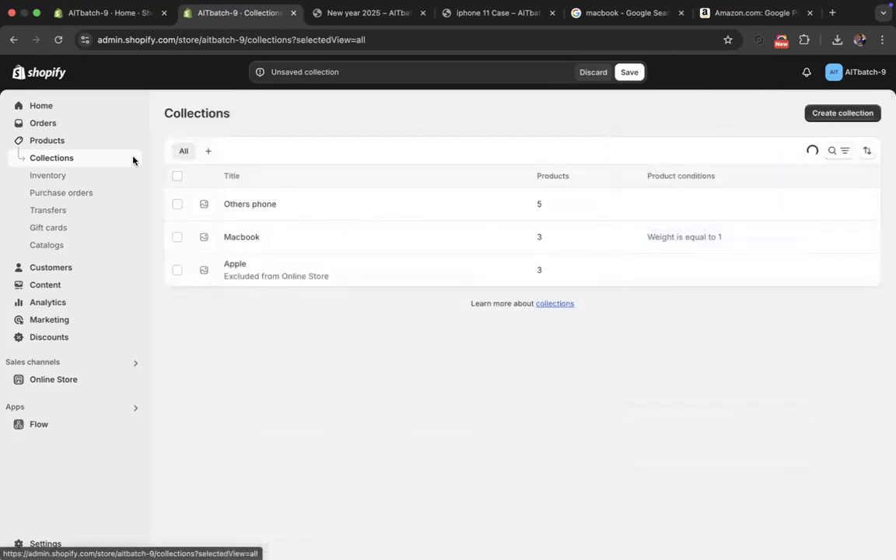
click(47, 143)
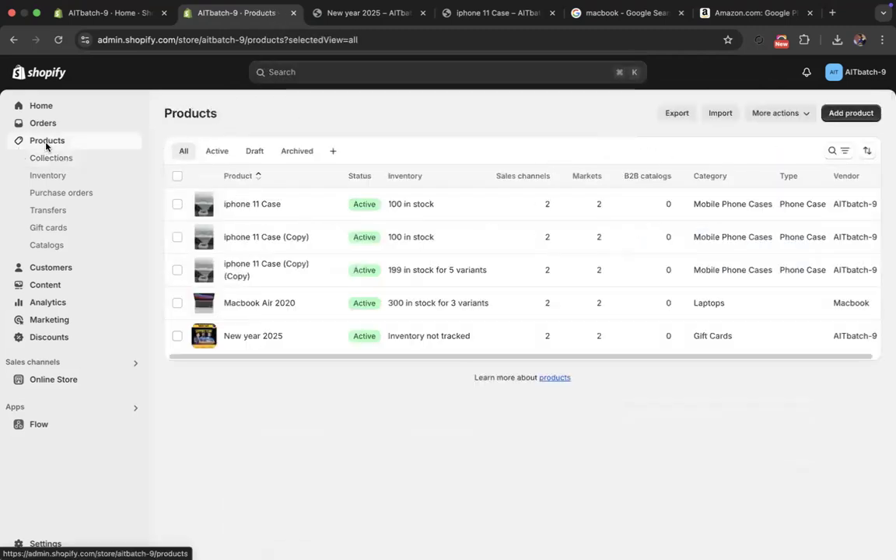
click(254, 337)
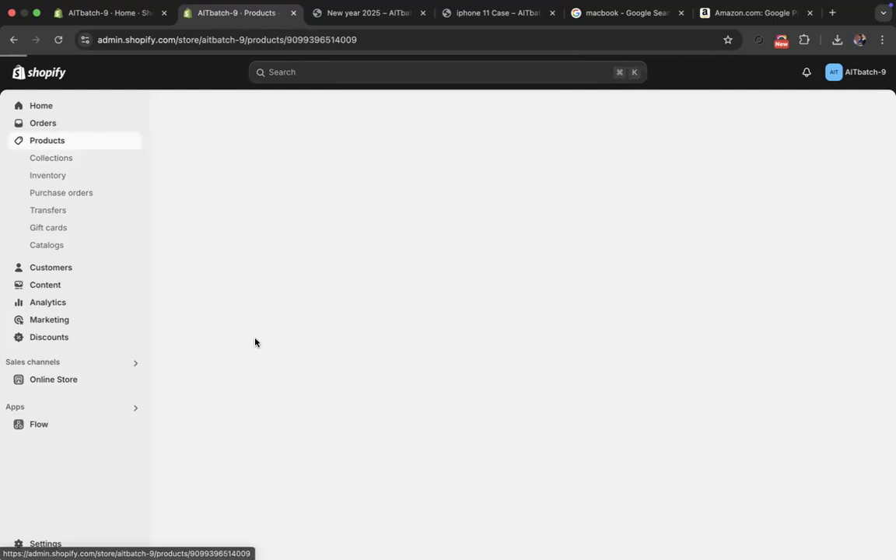
scroll(532, 378, down, 5)
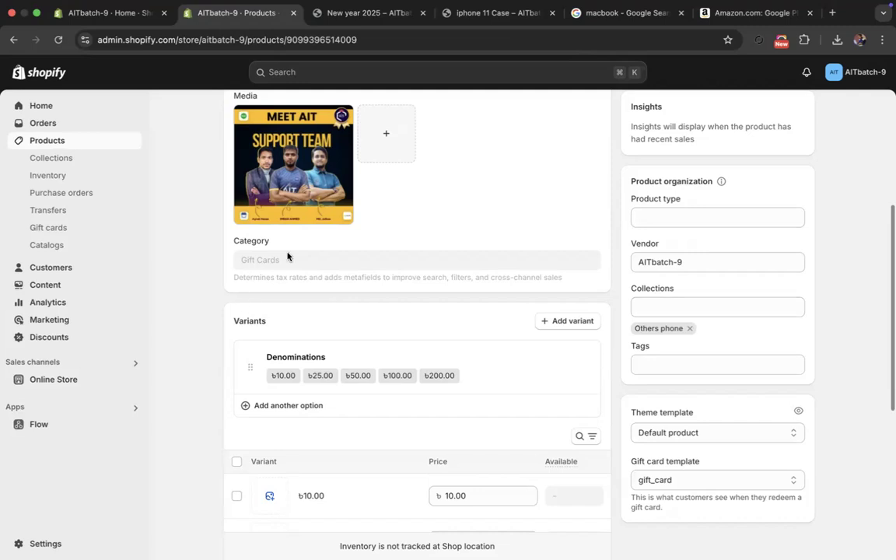
drag(234, 242, 286, 250)
scroll(297, 254, up, 5)
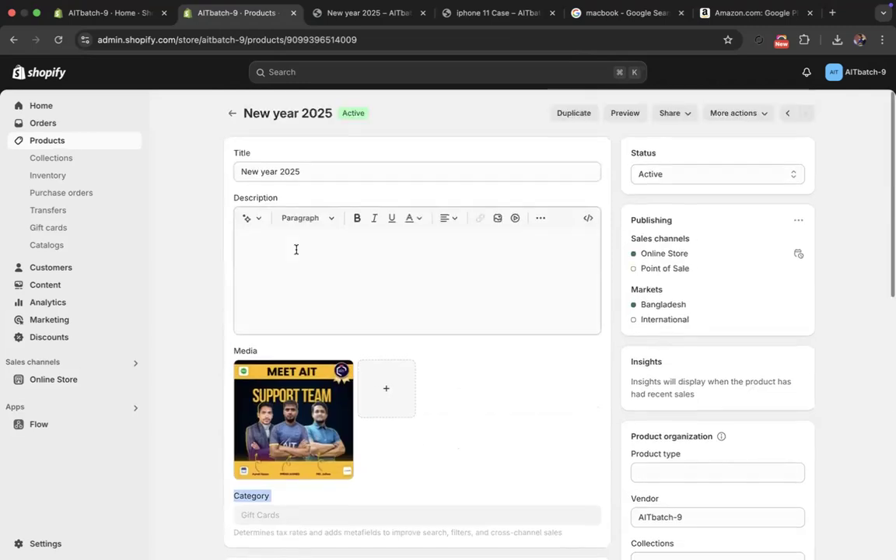
click(230, 113)
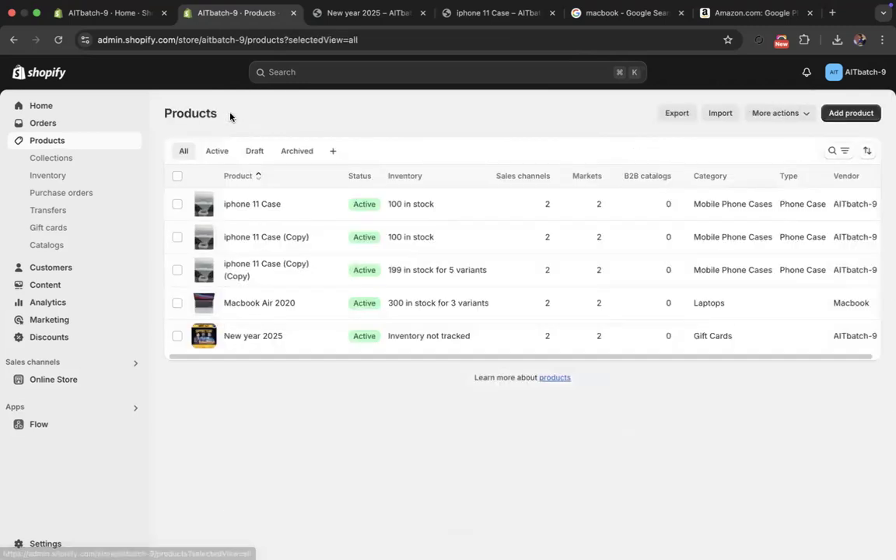
- Open the product iphone 11 Case (Copy) (Copy) and browse its category choices up to the Telephony level
click(256, 272)
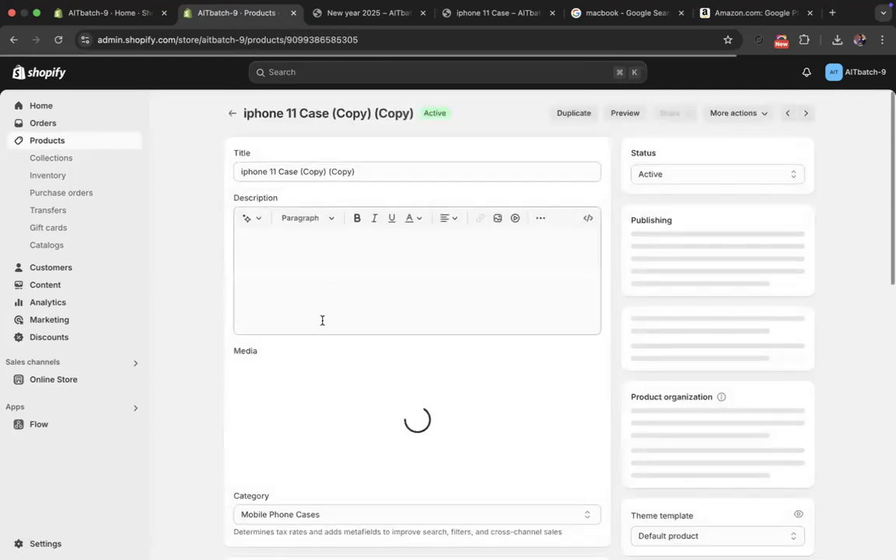
scroll(322, 320, down, 5)
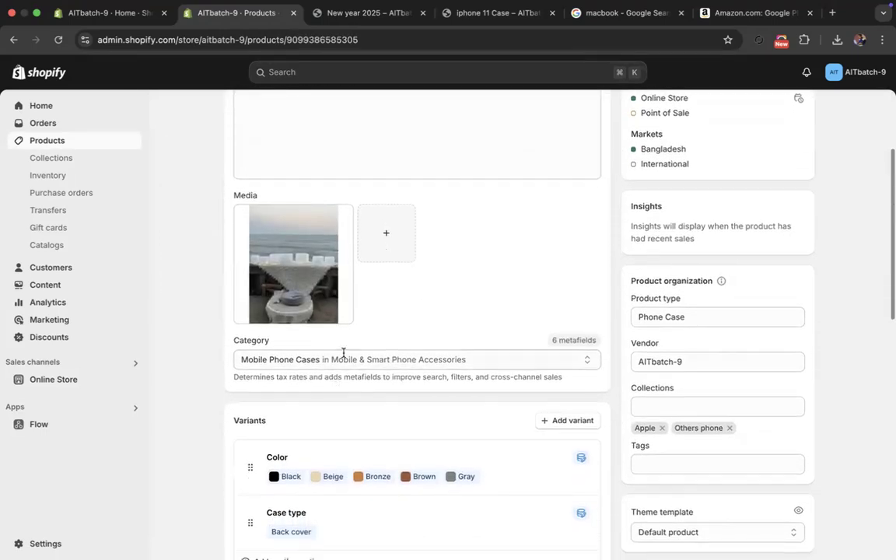
click(344, 358)
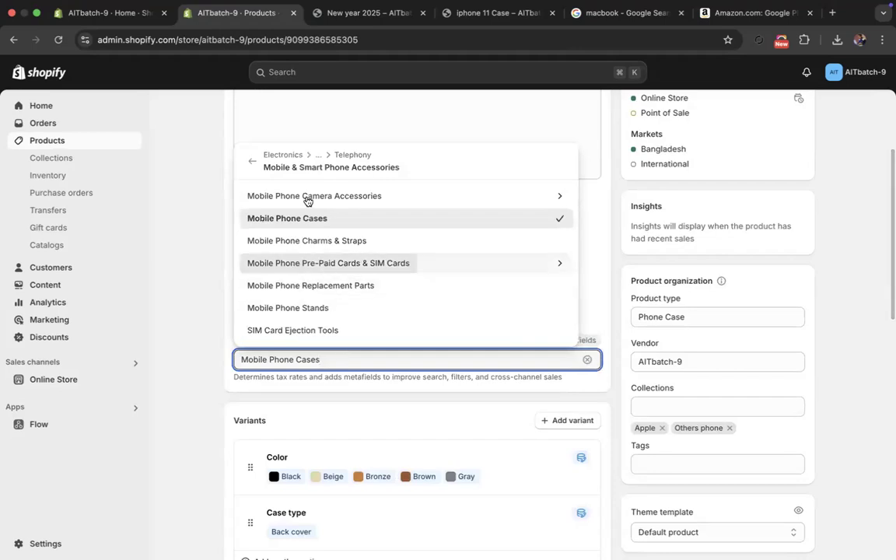
click(252, 161)
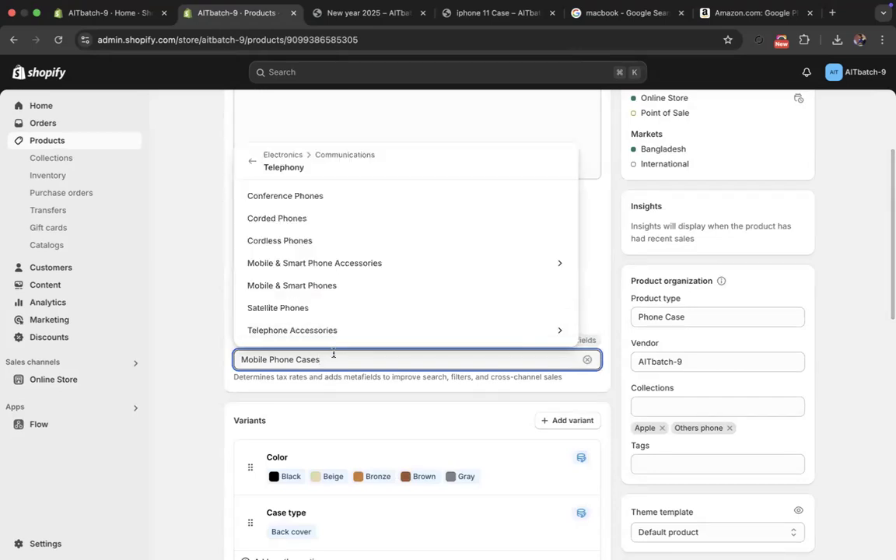
click(186, 364)
scroll(214, 314, up, 3)
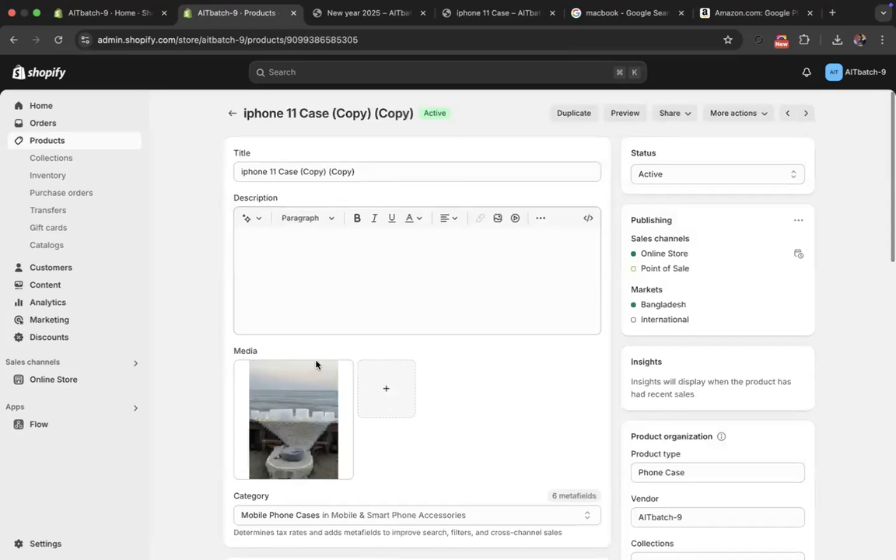
scroll(316, 365, down, 3)
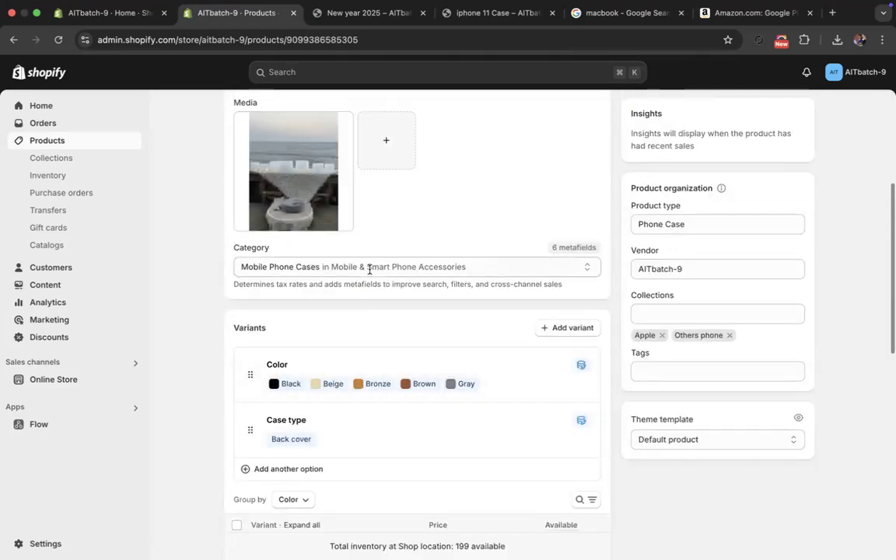
- Set the iphone 11 Case (Copy) (Copy) category to Marine Electronics in Electronics and save the product
click(369, 267)
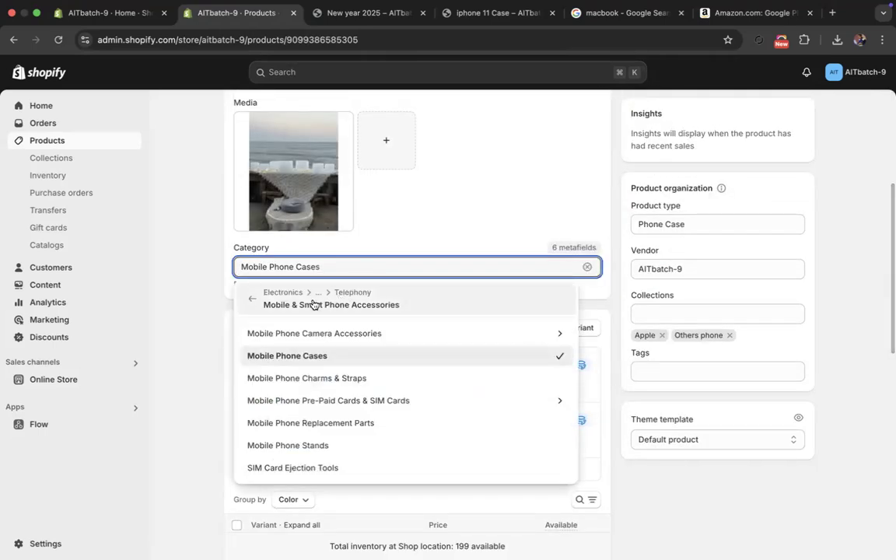
click(249, 295)
click(260, 305)
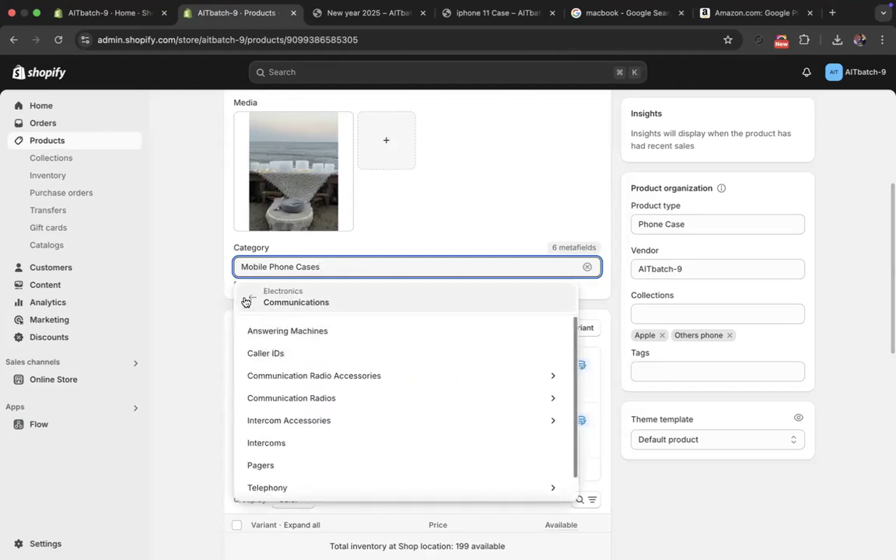
click(249, 301)
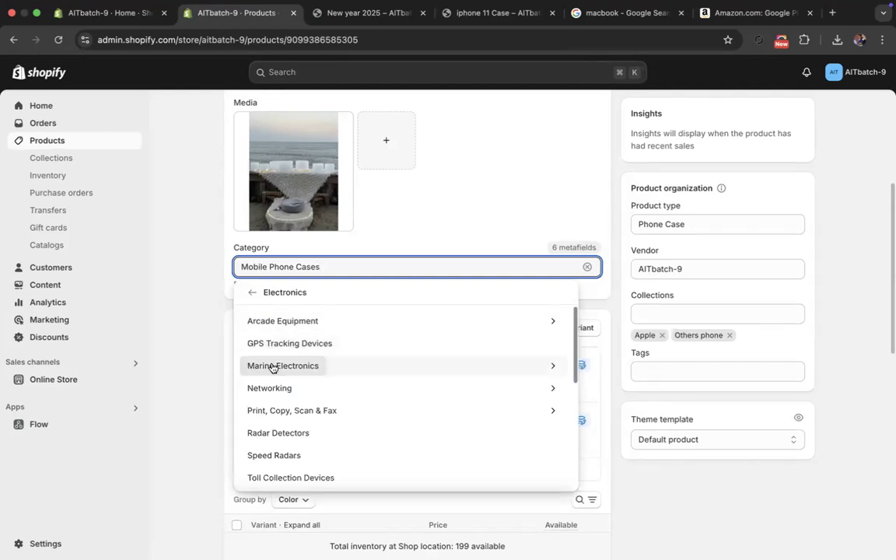
click(272, 367)
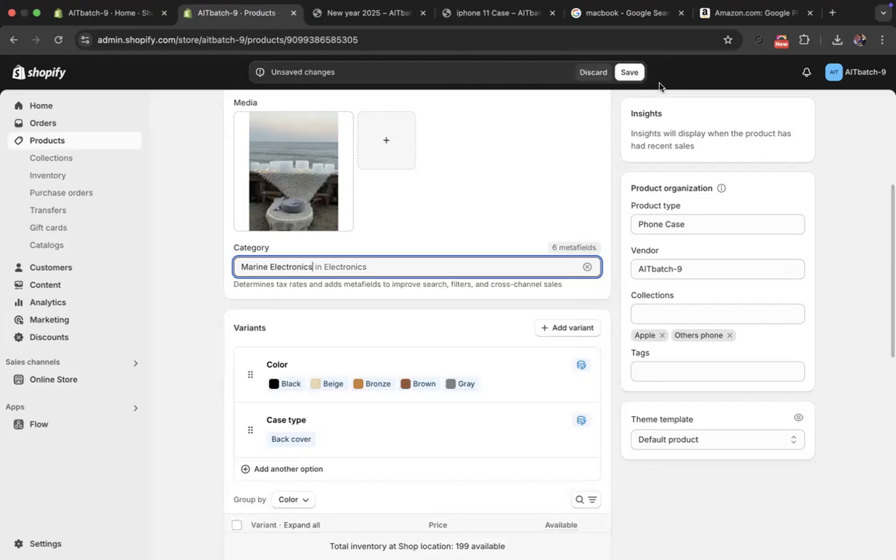
click(628, 76)
- Change the product's category to Computers in Electronics and save the product
click(421, 266)
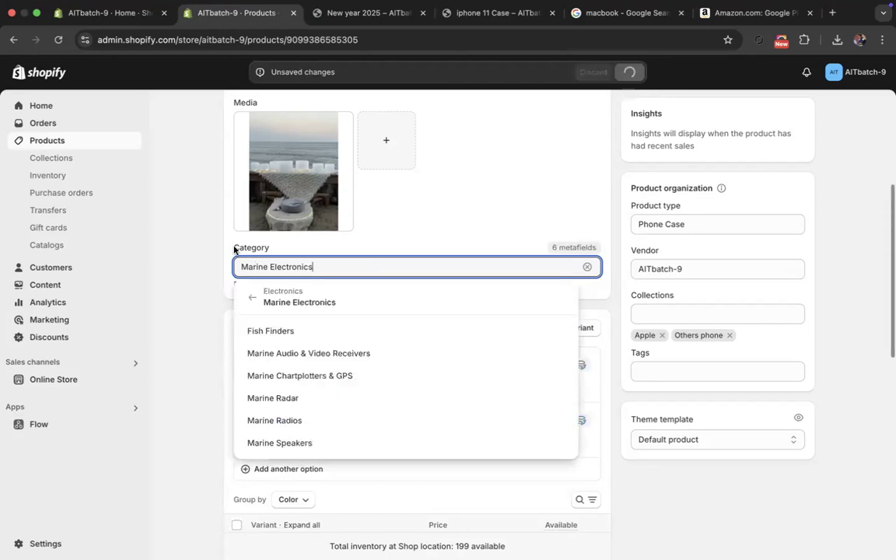
click(250, 296)
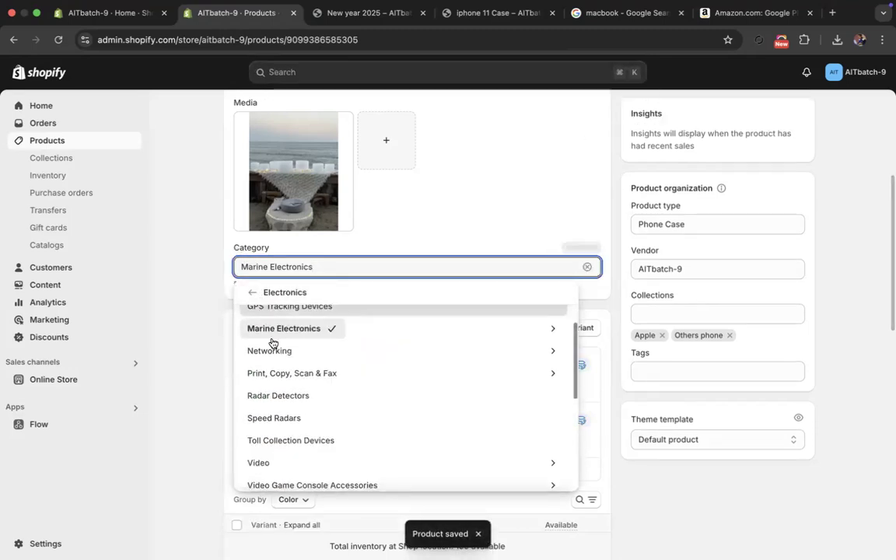
scroll(286, 416, down, 5)
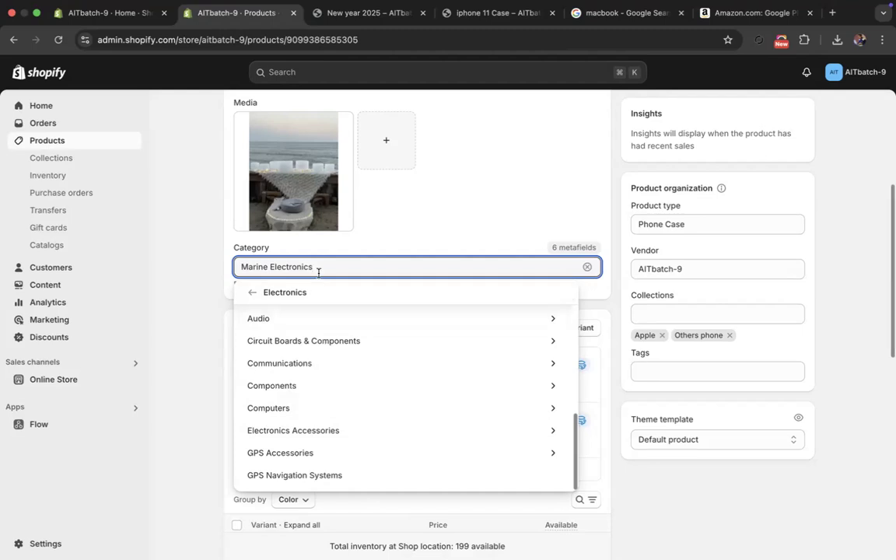
drag(319, 270, 239, 264)
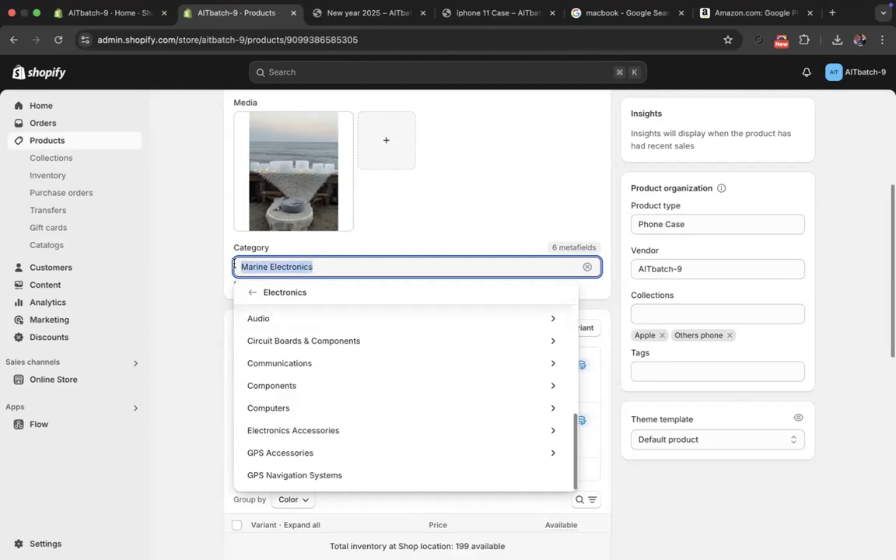
click(268, 409)
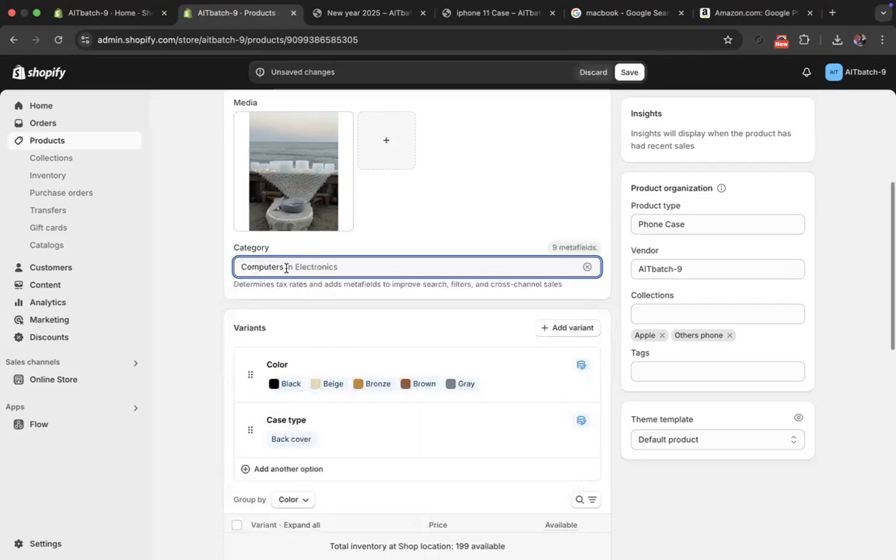
drag(287, 267, 233, 265)
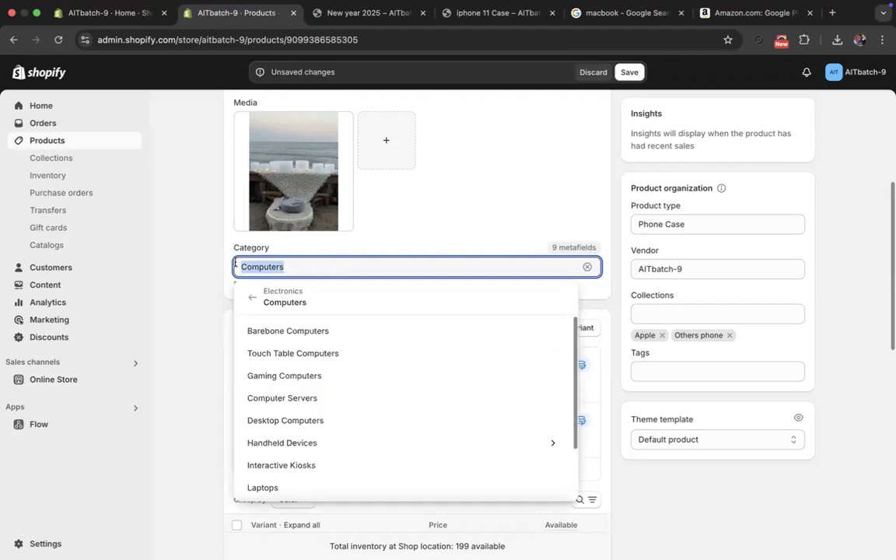
click(630, 71)
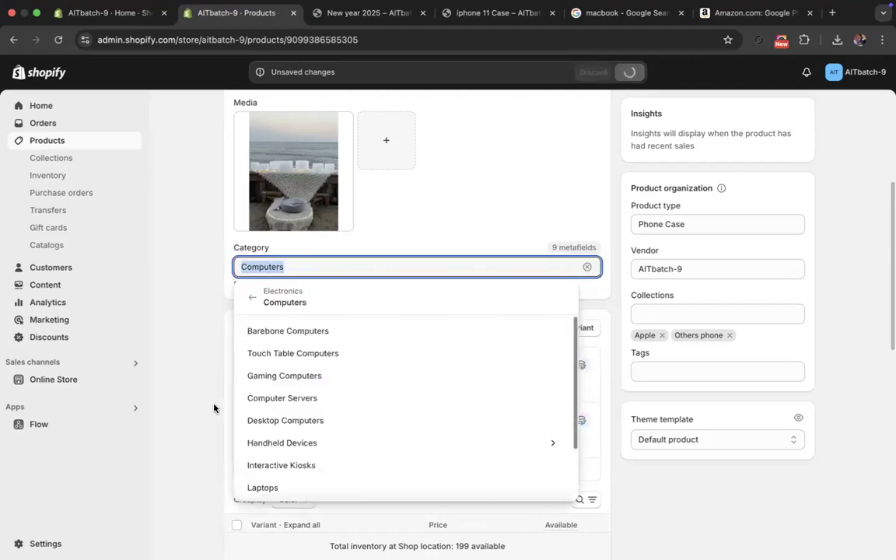
- Review the Others phone collection and its product list, and return to the collections overview
click(52, 159)
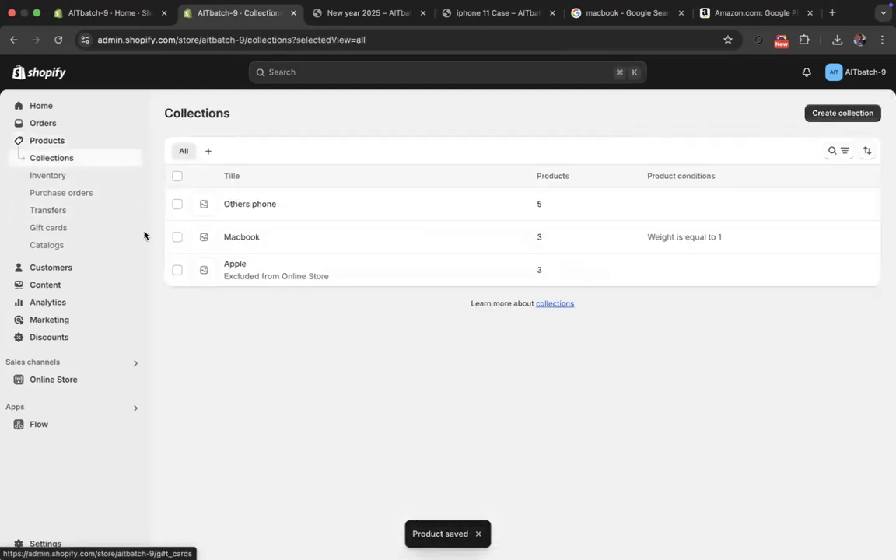
click(243, 206)
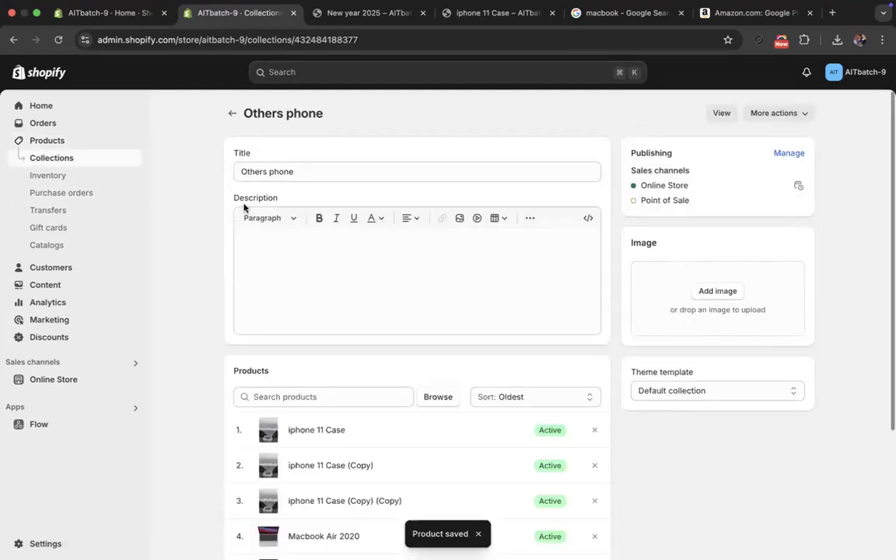
scroll(296, 342, down, 3)
scroll(326, 249, up, 5)
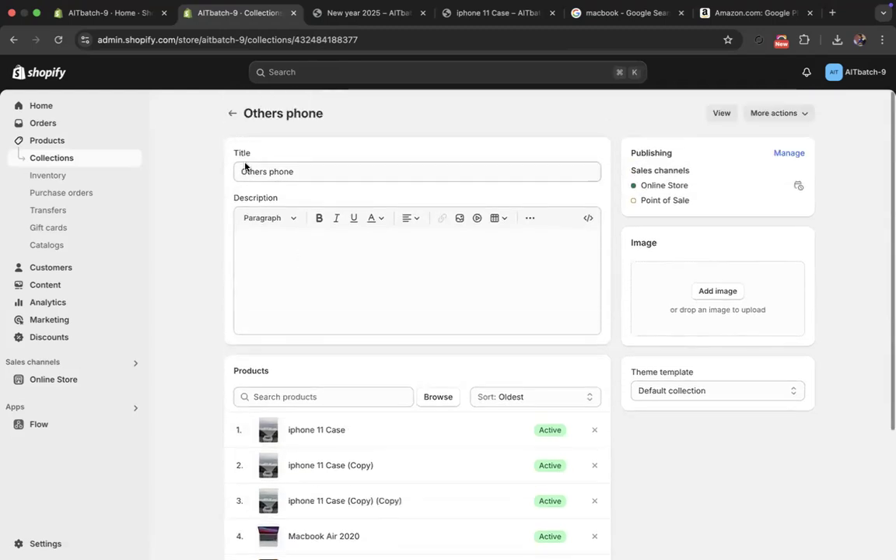
click(226, 114)
- Open the Macbook collection and add a second condition based on Category
click(246, 238)
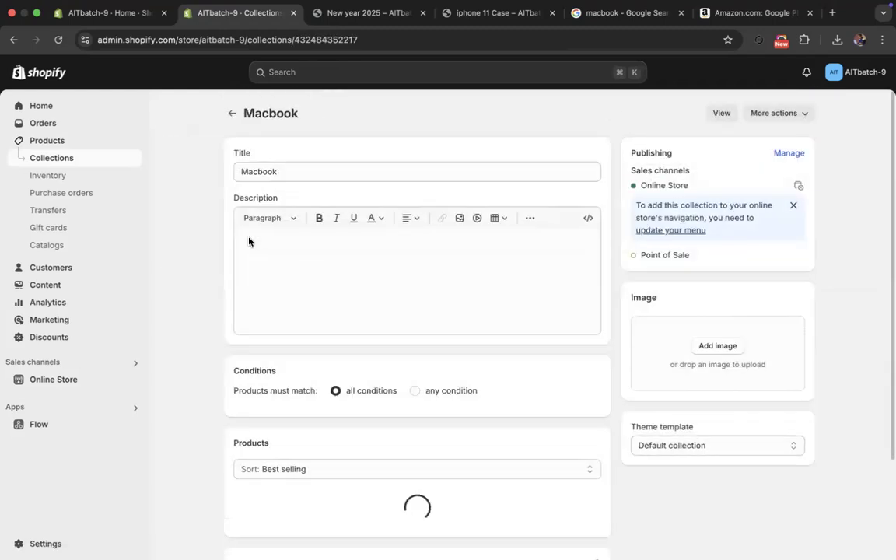
scroll(306, 366, down, 5)
click(300, 219)
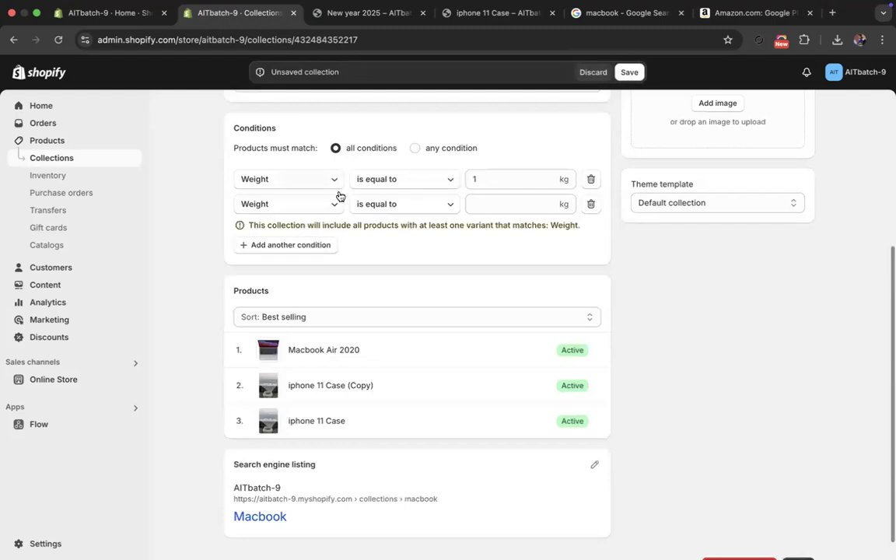
click(317, 207)
click(290, 304)
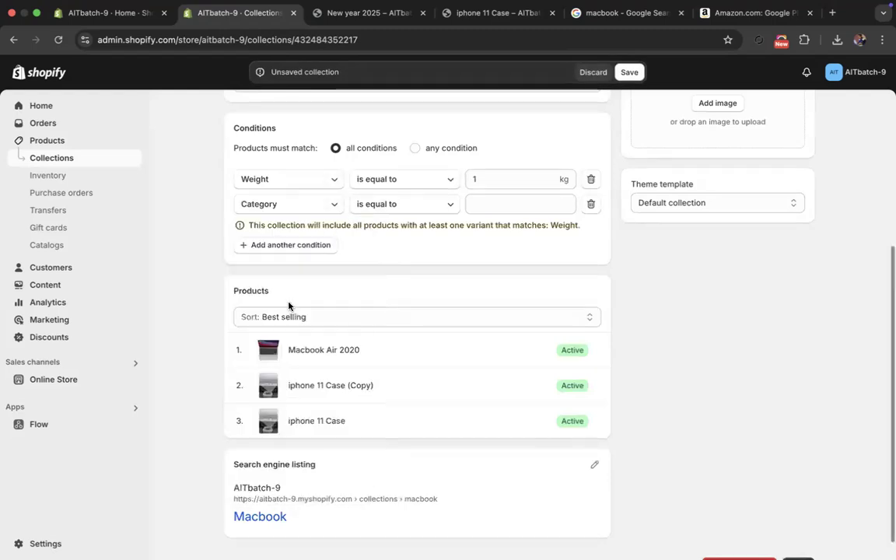
- Make the Category condition equal to Computers under Electronics and save the Macbook collection
click(427, 204)
click(427, 203)
click(506, 205)
text(Computers)
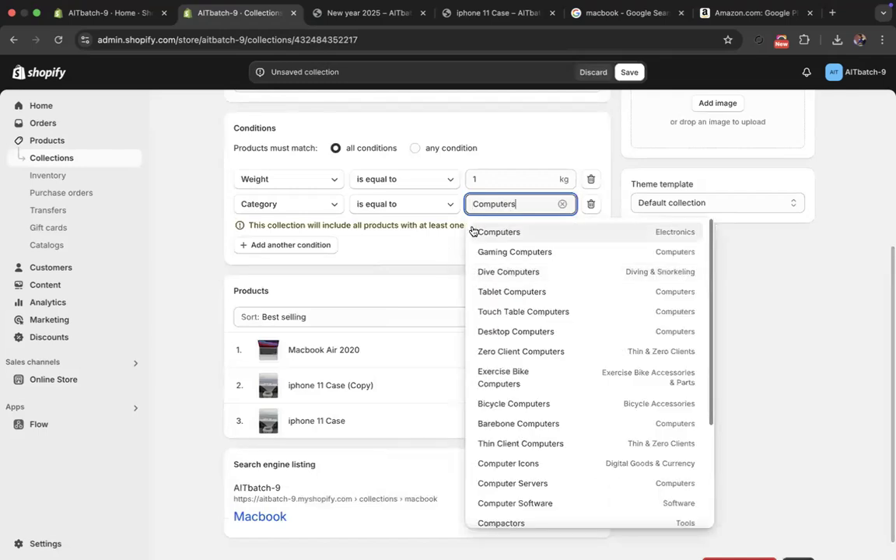
scroll(515, 374, down, 3)
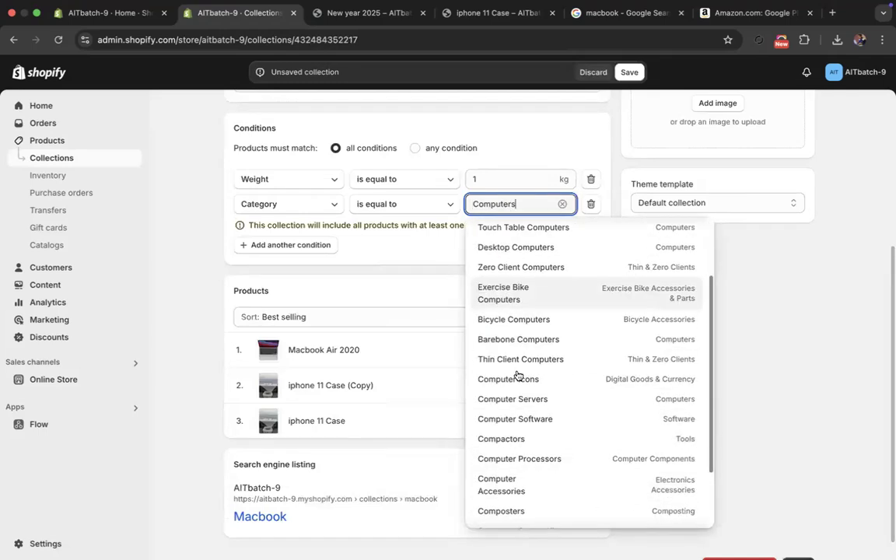
scroll(516, 371, up, 3)
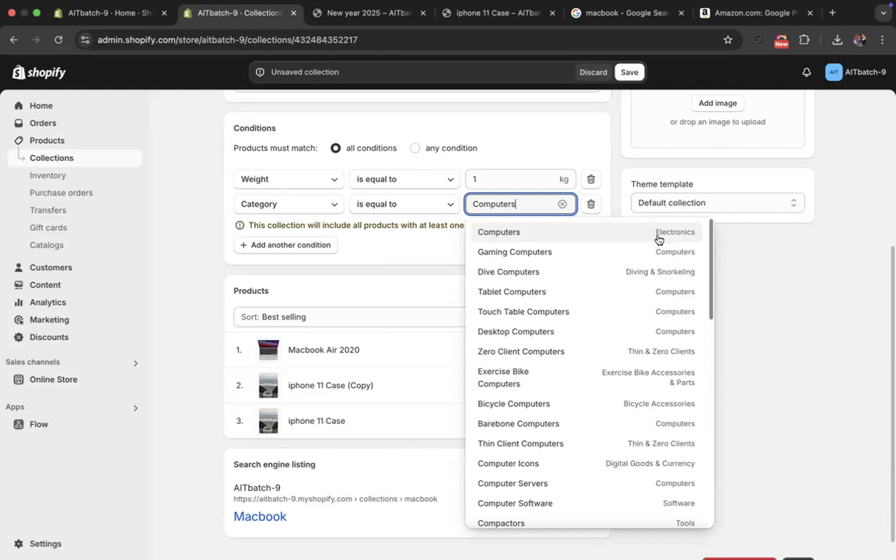
scroll(585, 241, up, 3)
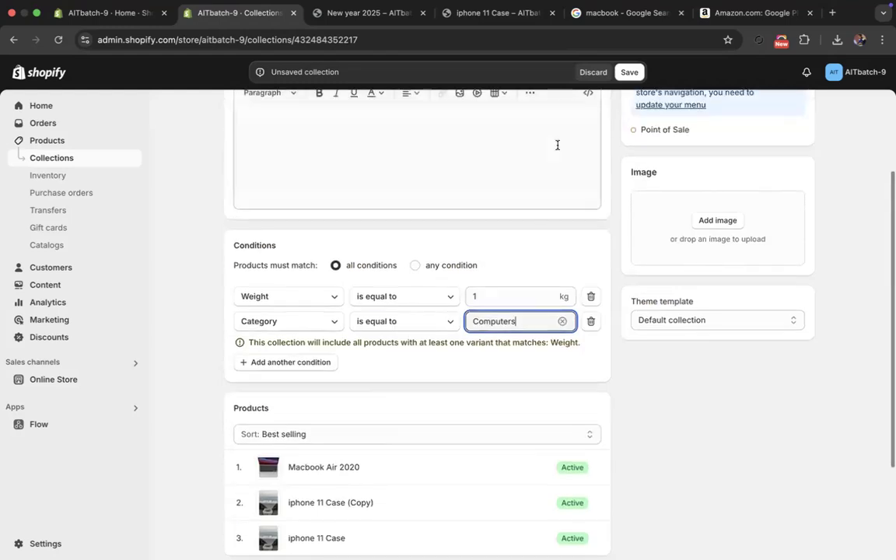
click(628, 71)
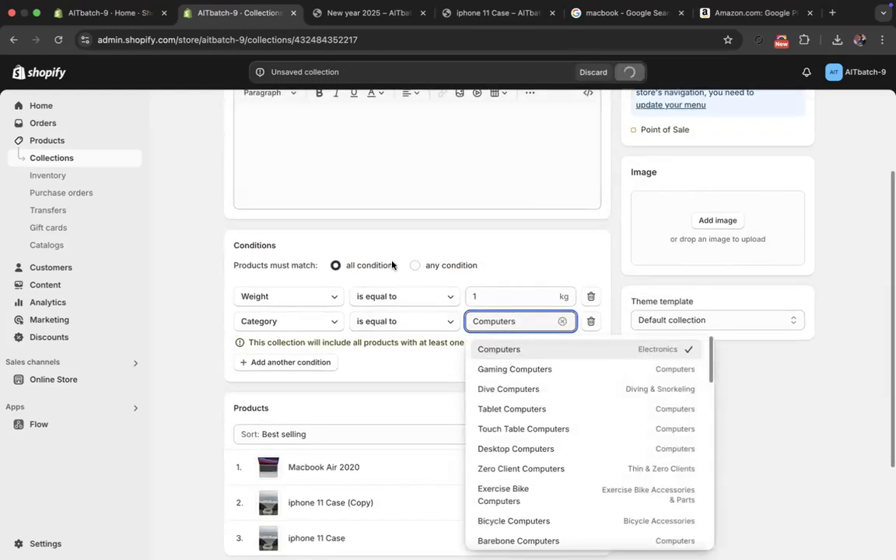
- Close the Macbook collection's category list and return to the collections overview
click(387, 235)
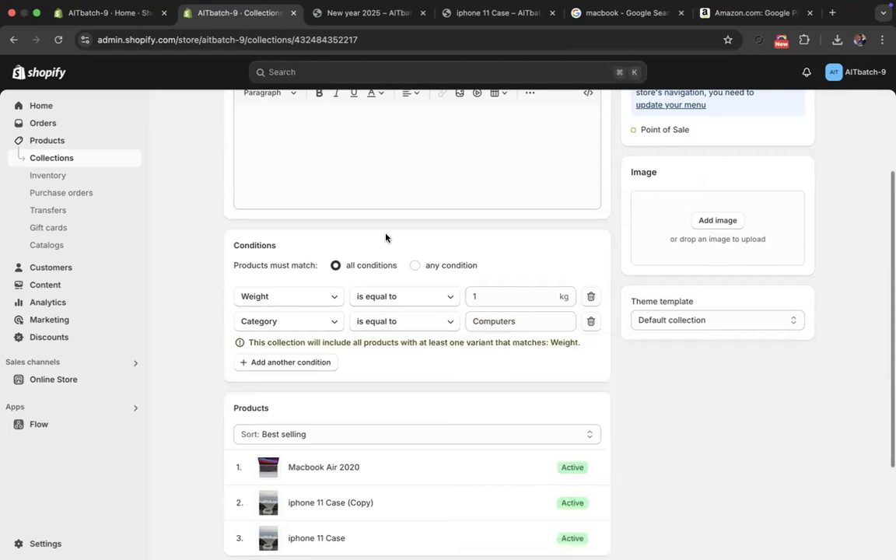
scroll(385, 237, up, 5)
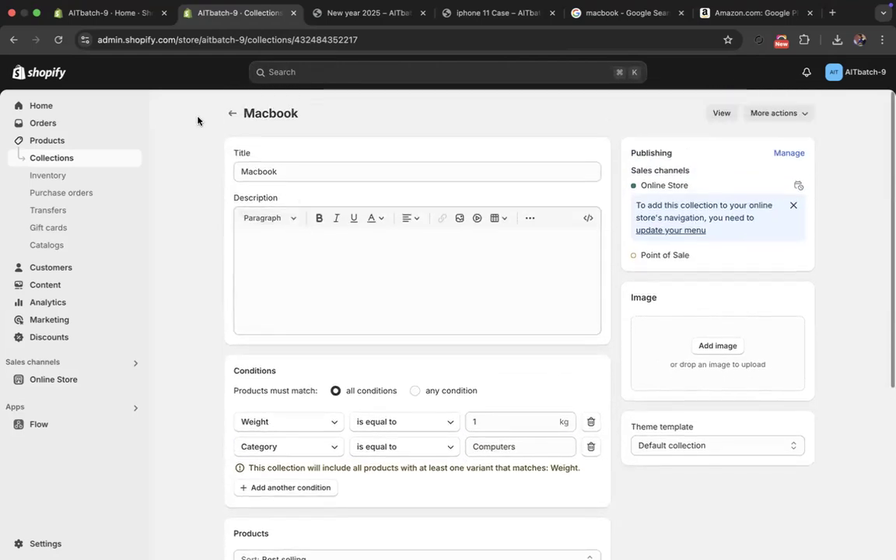
click(232, 114)
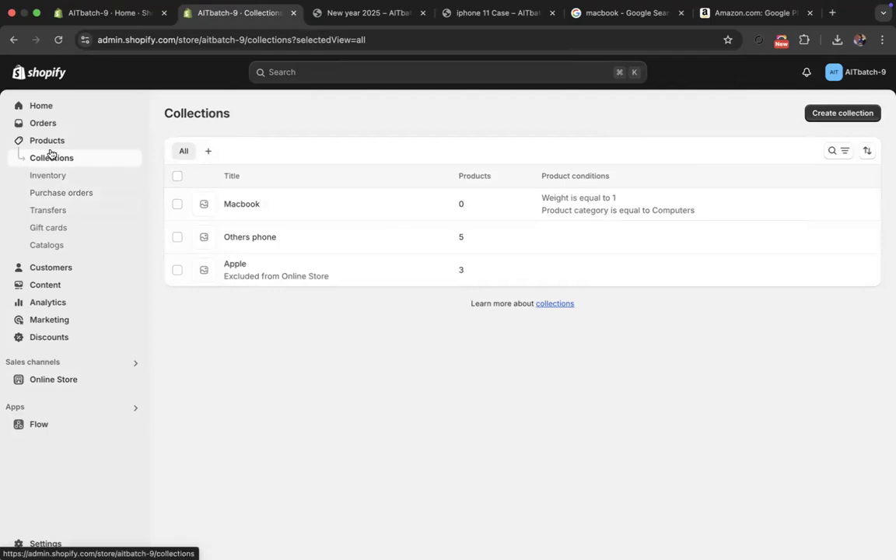
- Open the iphone 11 Case product from the product list at its Category field
click(48, 143)
click(261, 205)
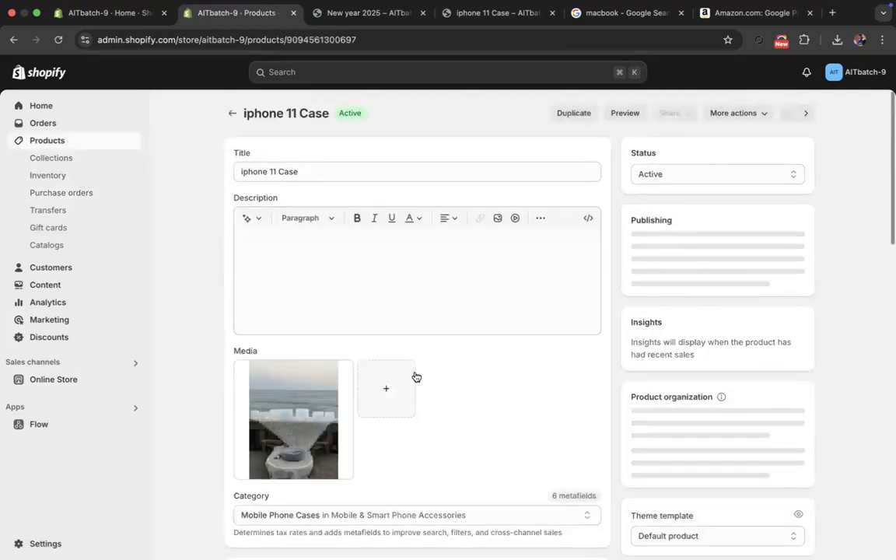
scroll(412, 374, down, 3)
- Change the iphone 11 Case product's category to Mobile & Smart Phones under Telephony, and browse back up to Electronics
click(360, 346)
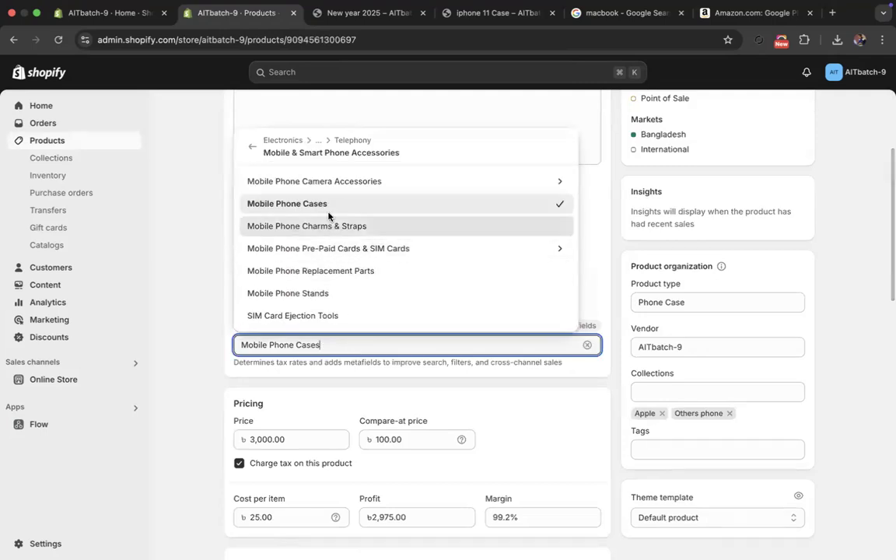
click(251, 147)
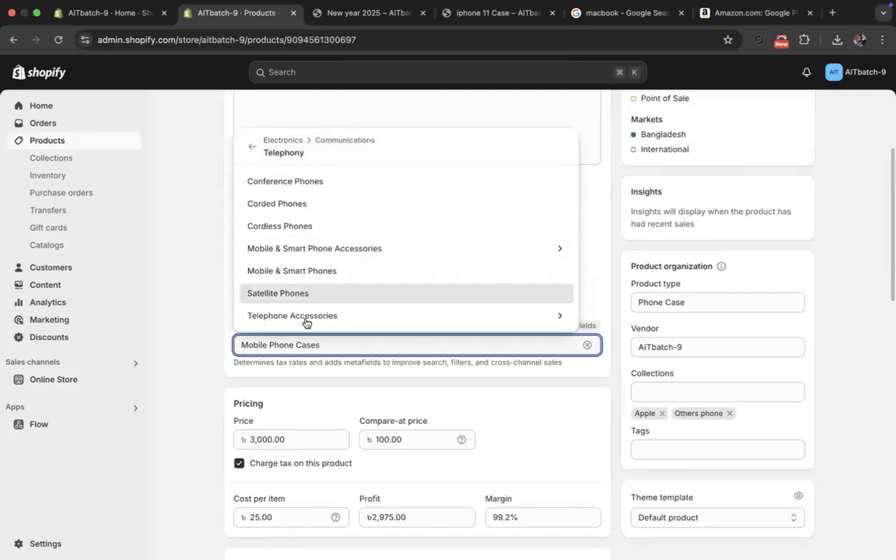
click(304, 272)
click(340, 344)
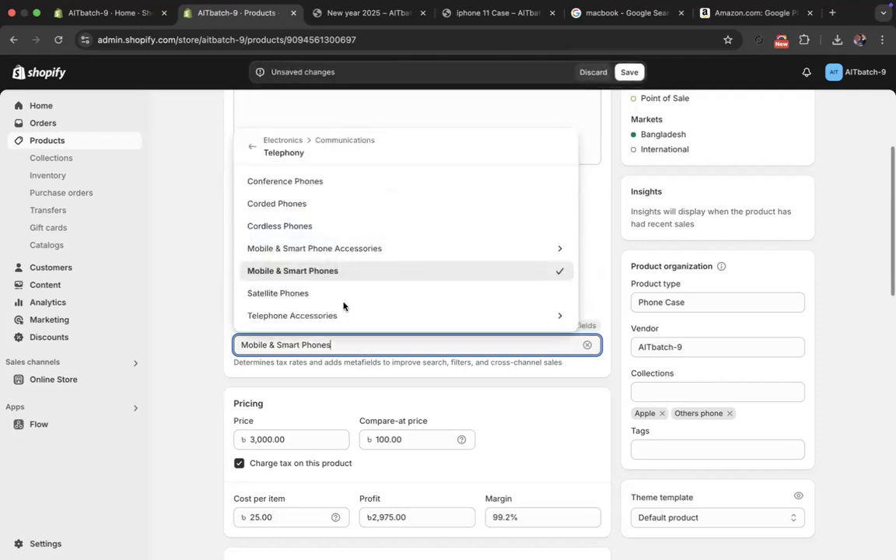
click(271, 140)
click(260, 132)
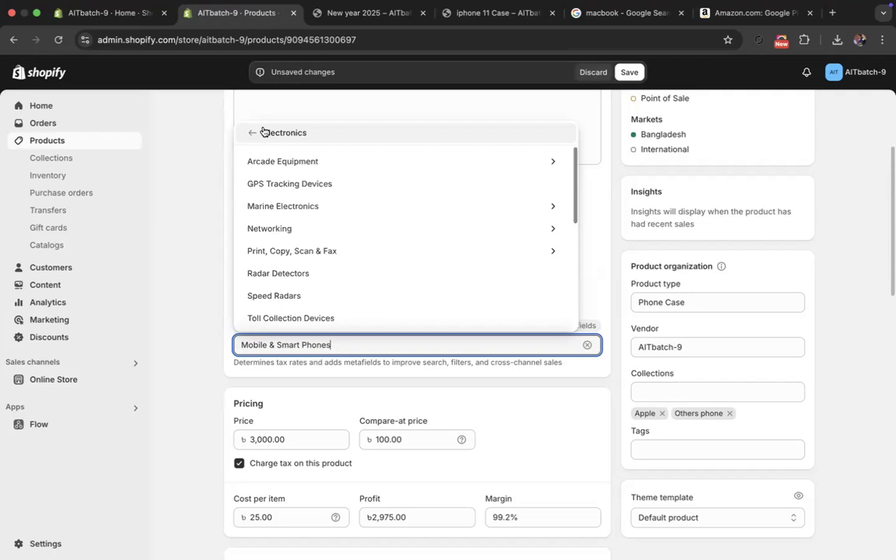
- Clear the iphone 11 Case product's category and set it to Uncategorized
drag(337, 341, 226, 336)
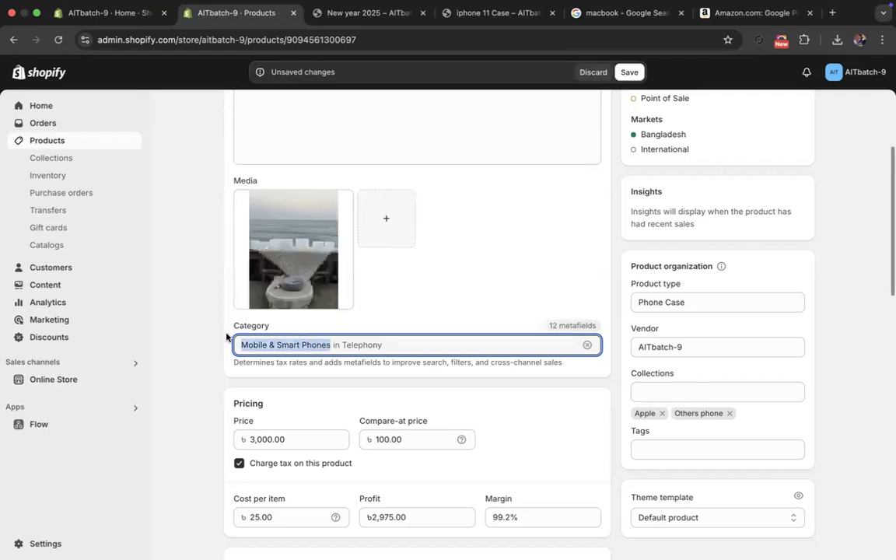
text(c)
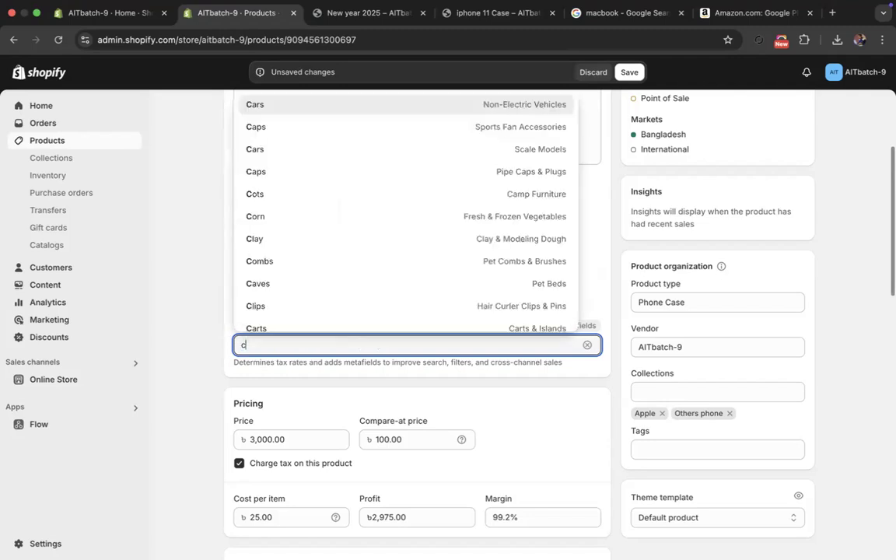
text(endke)
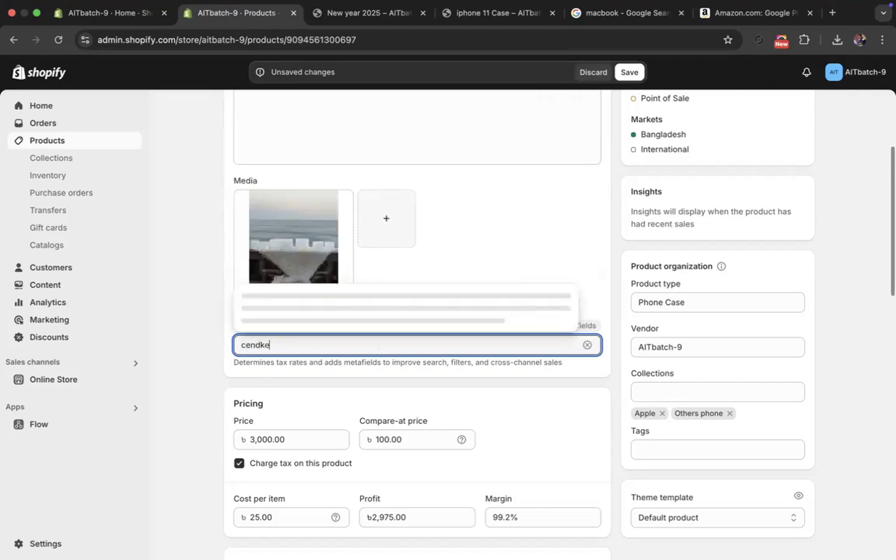
key(BackSpace)
key(BackSpace)
key(BackSpace)
key(BackSpace)
key(BackSpace)
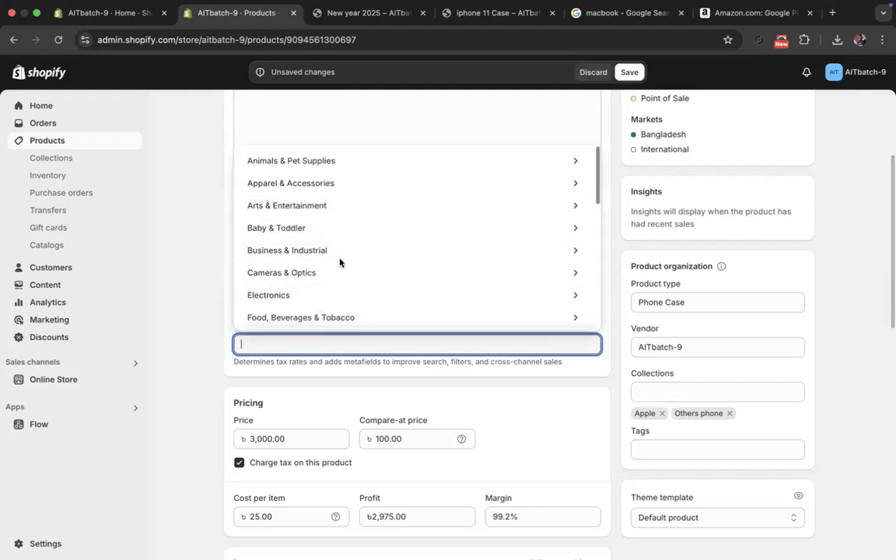
scroll(341, 260, down, 5)
scroll(341, 260, down, 3)
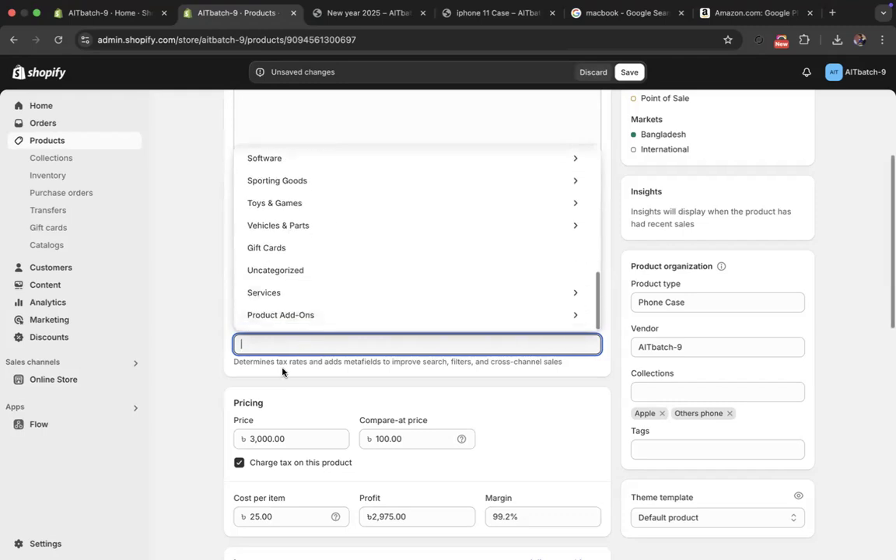
click(295, 271)
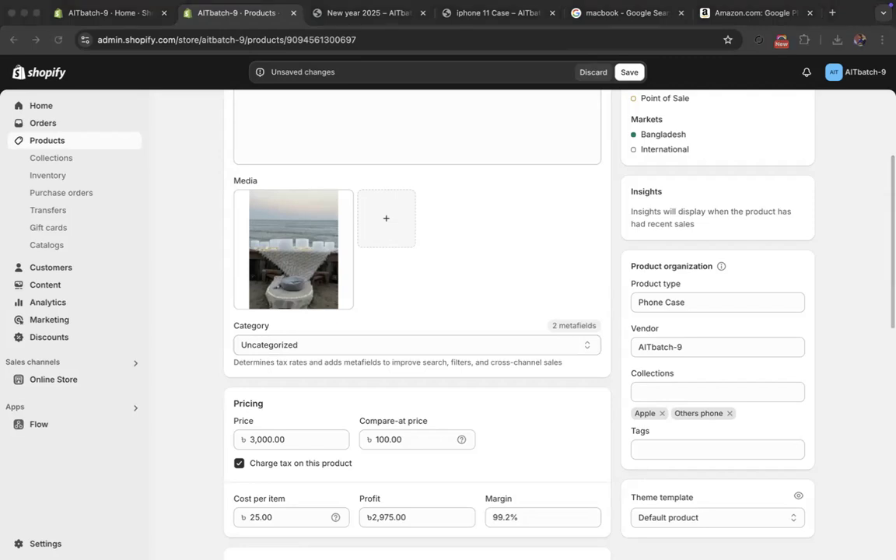
- Save the iphone 11 Case product and go to the collections overview
scroll(380, 336, up, 5)
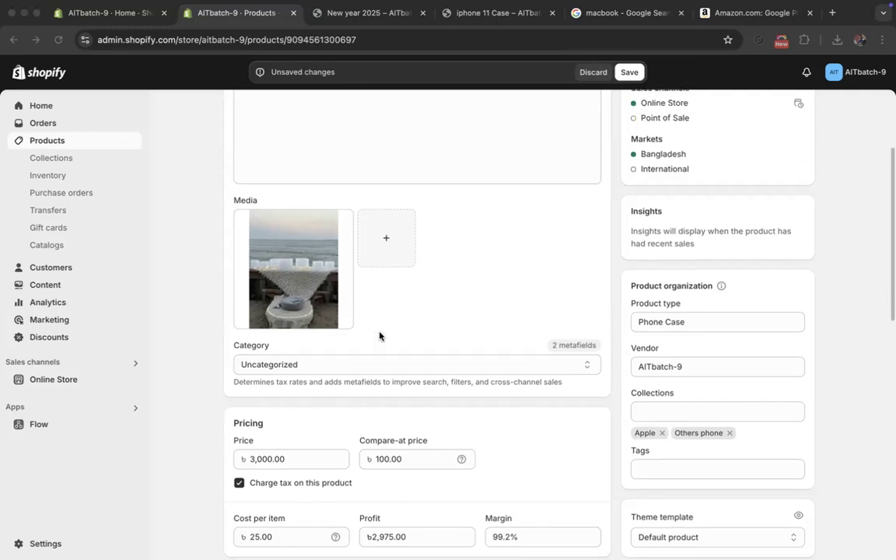
scroll(473, 291, down, 3)
click(629, 71)
scroll(308, 178, up, 3)
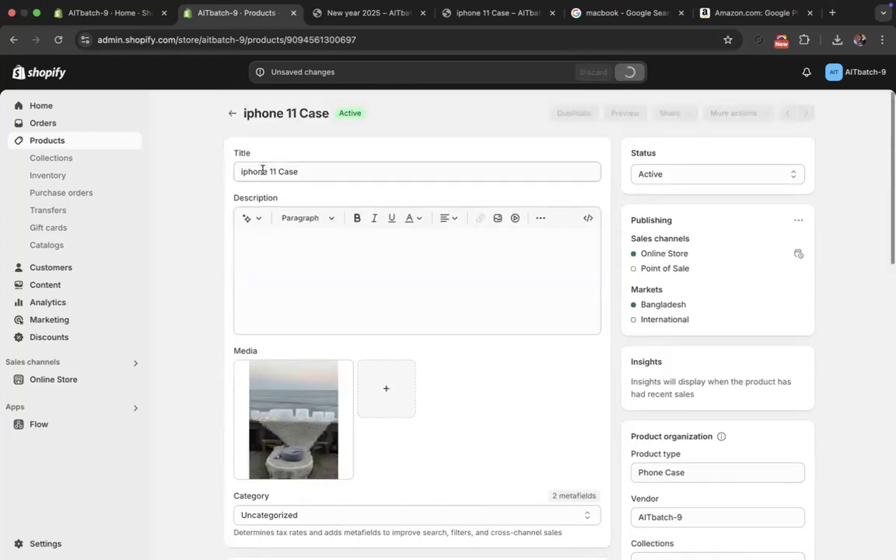
click(234, 115)
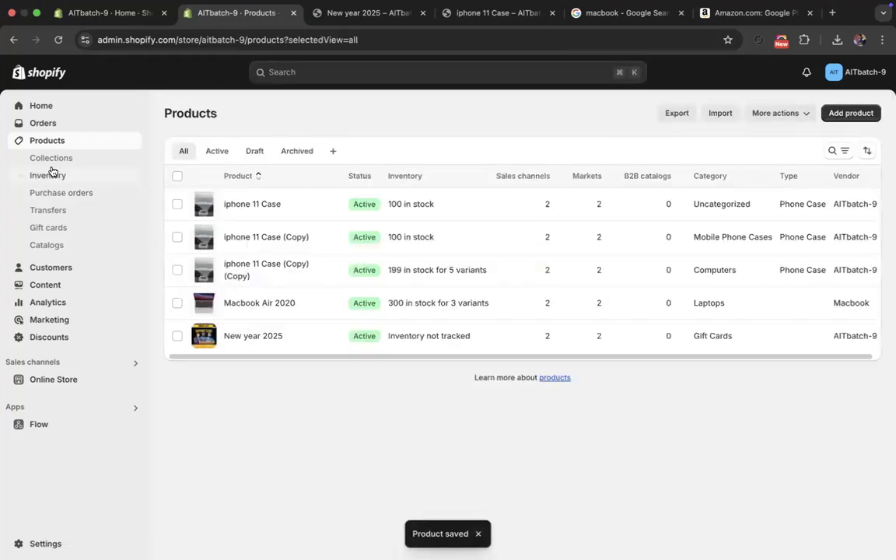
click(50, 159)
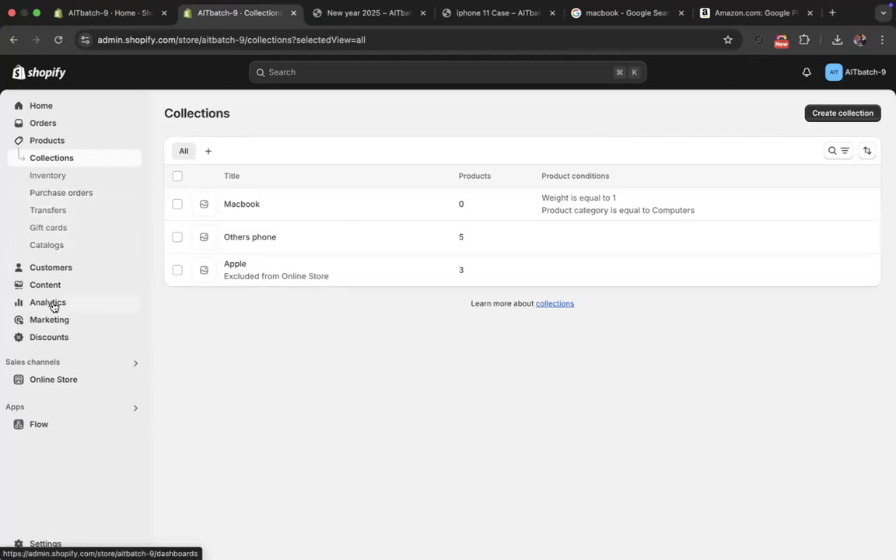
click(54, 339)
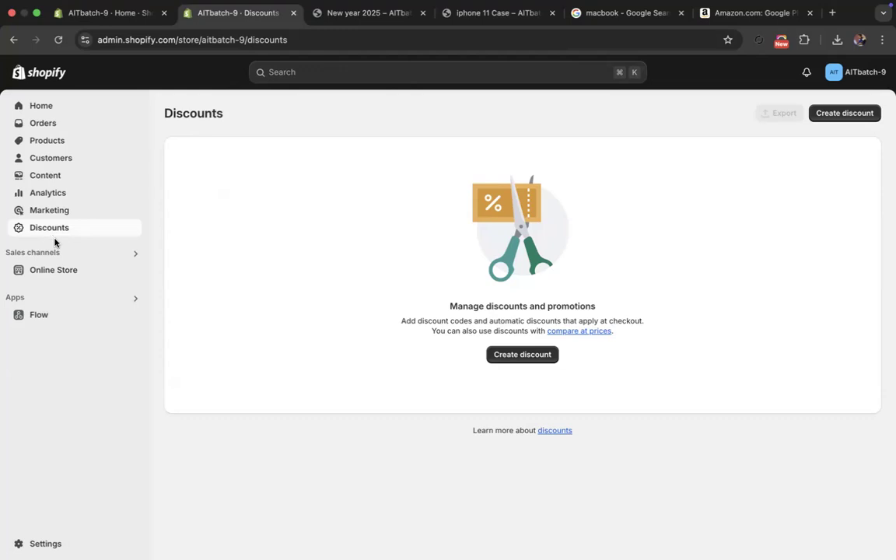
click(59, 176)
click(55, 159)
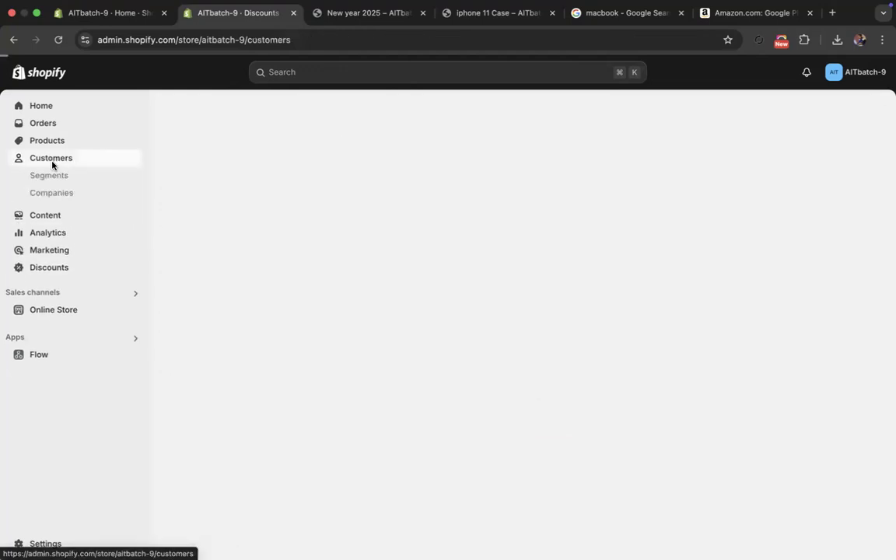
- Review the product list and the contents of the Others phone collection, and return to the collections overview
click(47, 142)
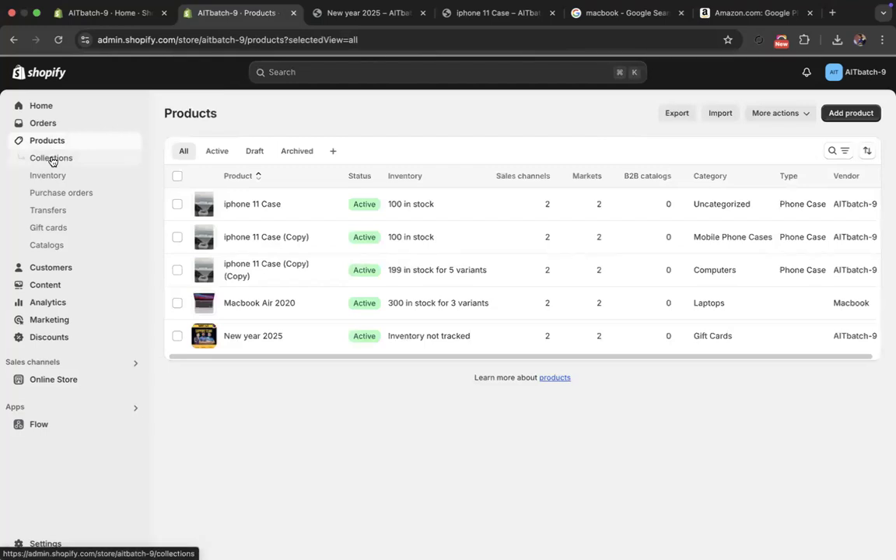
click(52, 159)
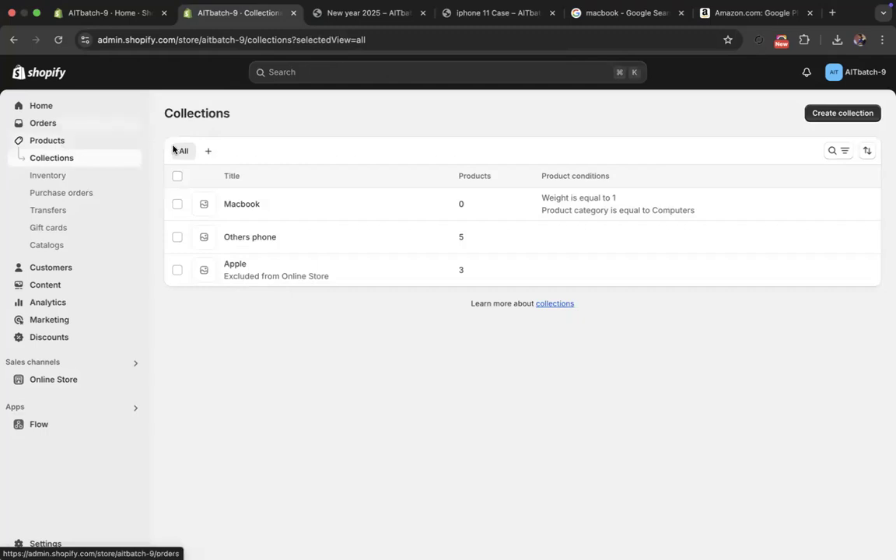
click(262, 235)
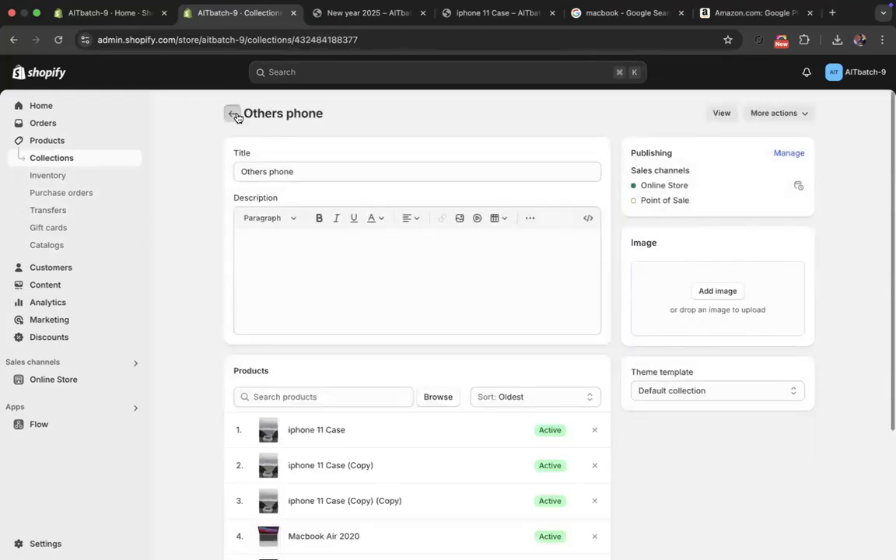
click(232, 113)
- Start a new collection of the Smart type and title it "phone"
click(868, 114)
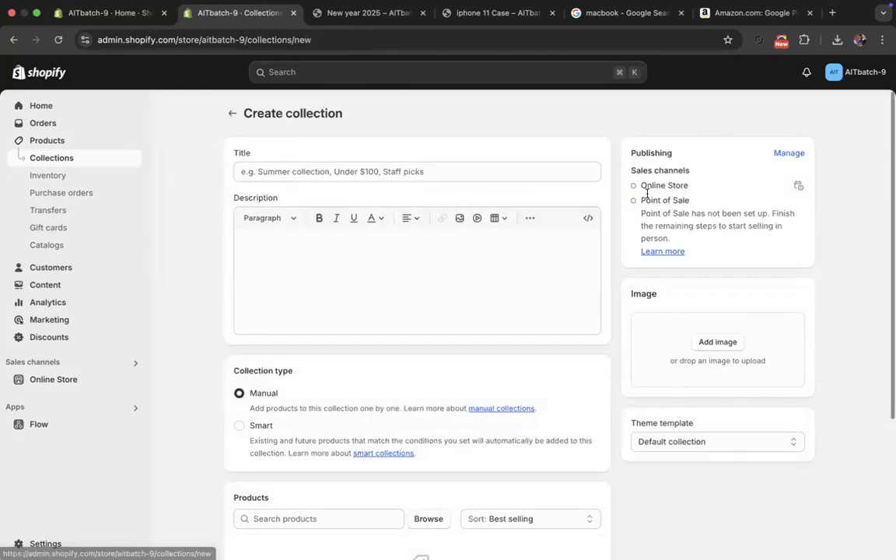
click(247, 426)
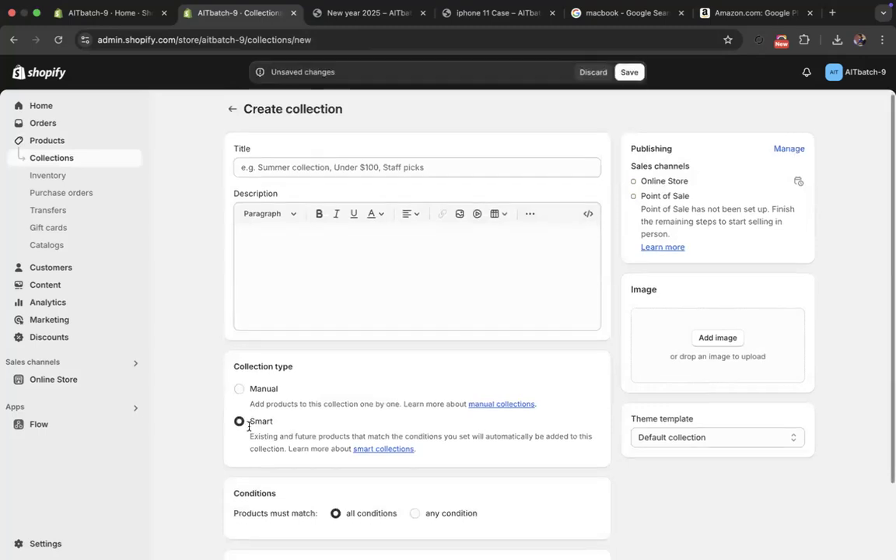
scroll(249, 427, down, 2)
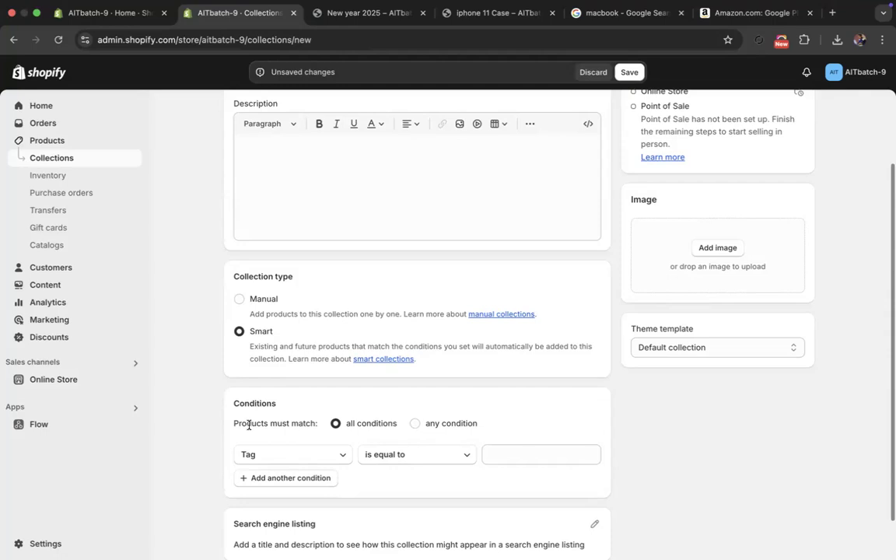
scroll(249, 424, up, 2)
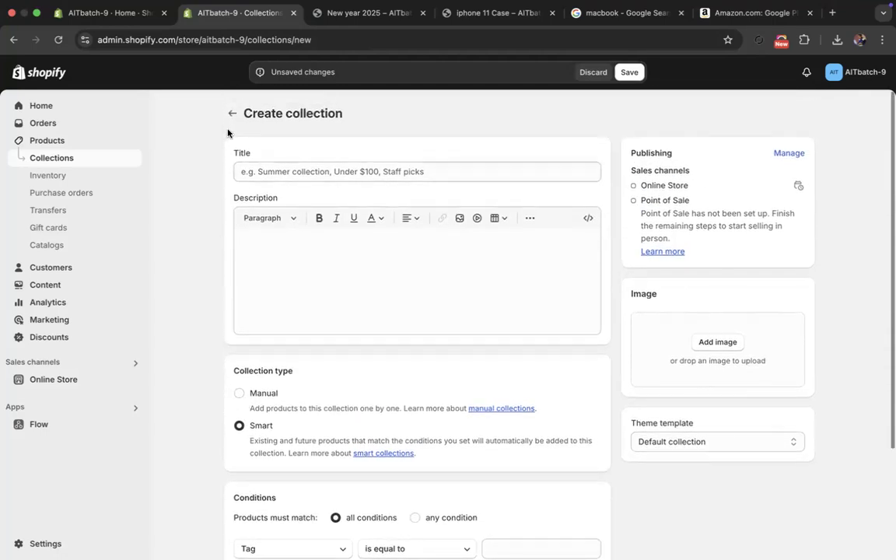
click(629, 72)
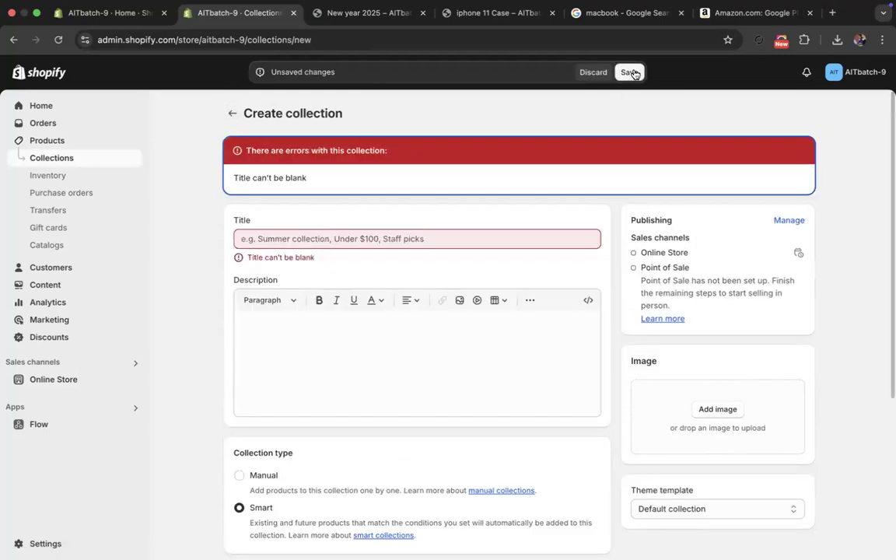
click(352, 242)
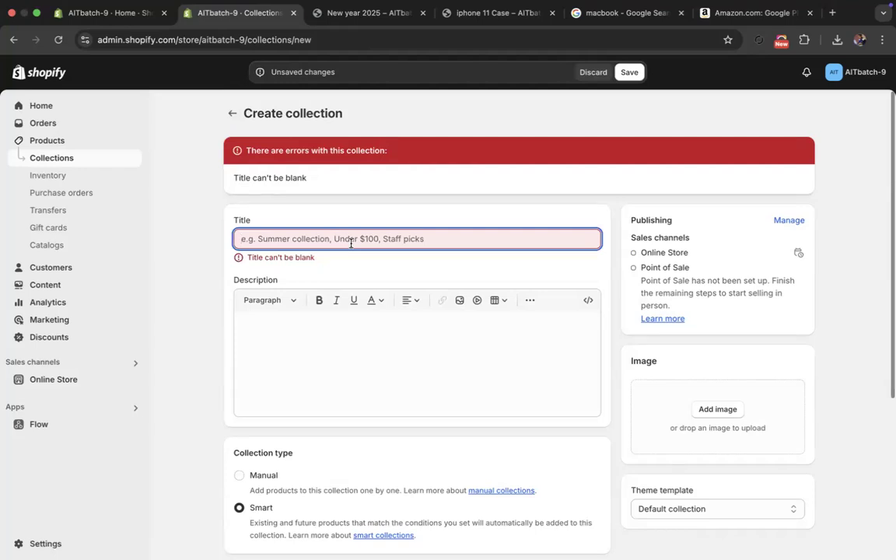
text(phone)
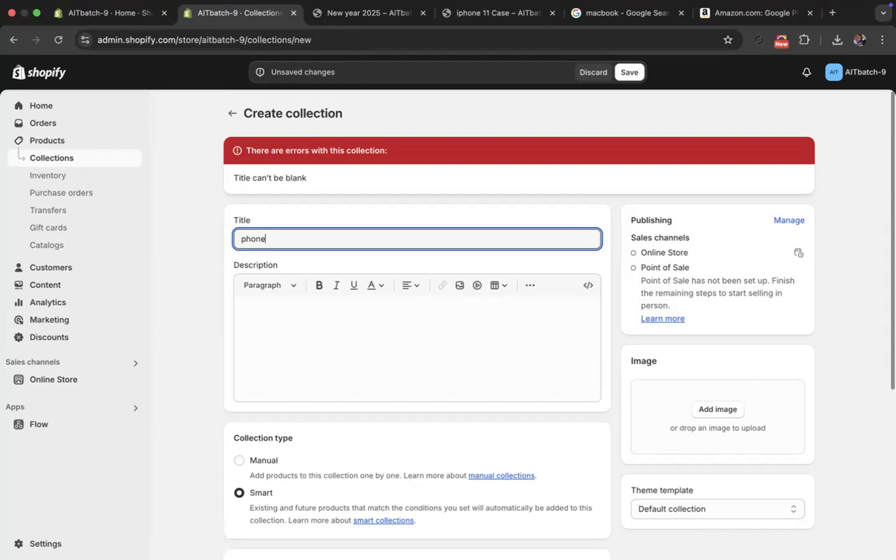
- Make the Tag condition equal to "phone", save the new collection and return to the collections overview
scroll(536, 490, down, 5)
click(536, 474)
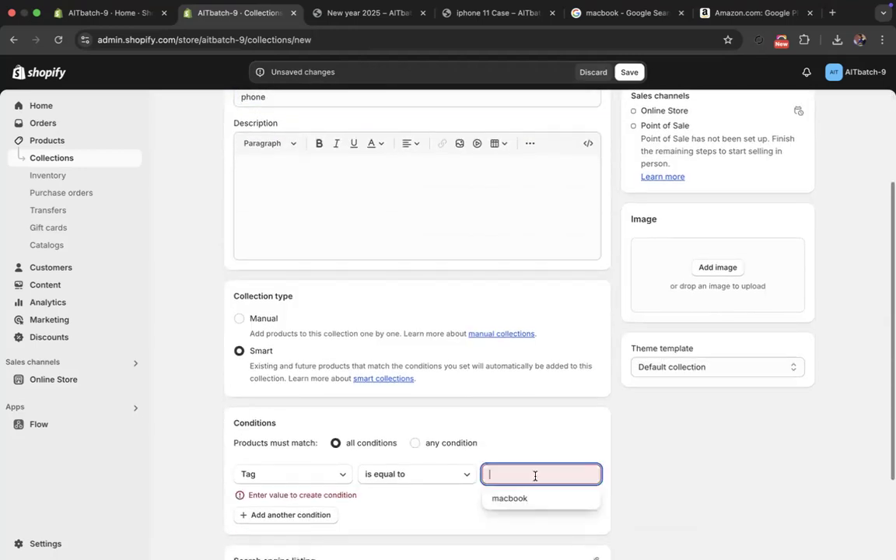
text(phone)
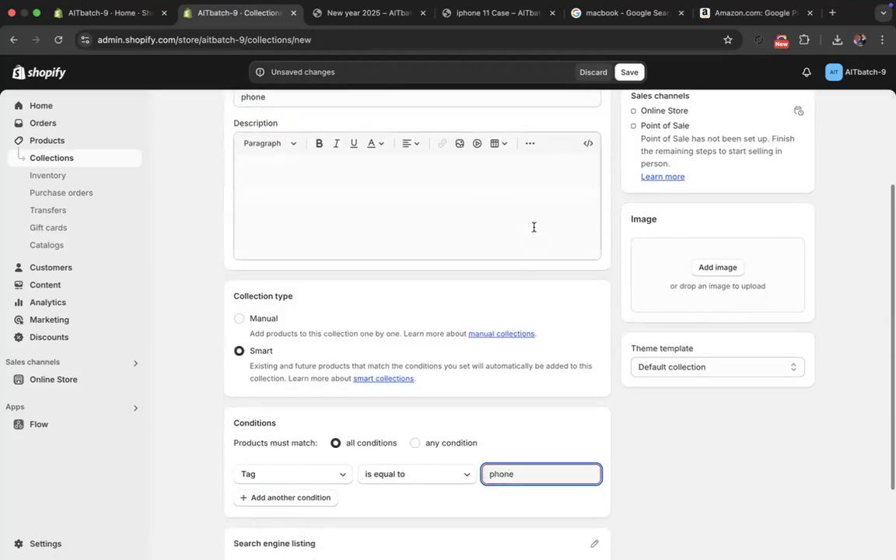
click(630, 73)
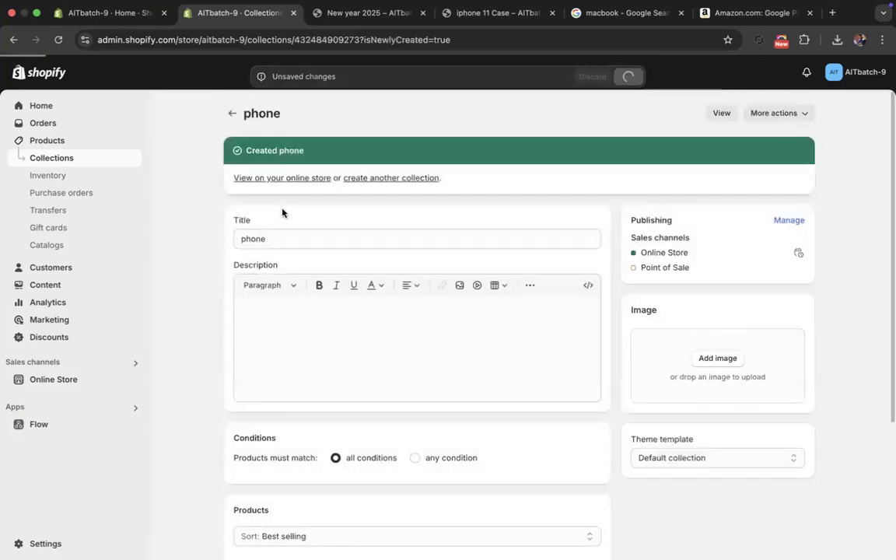
click(231, 114)
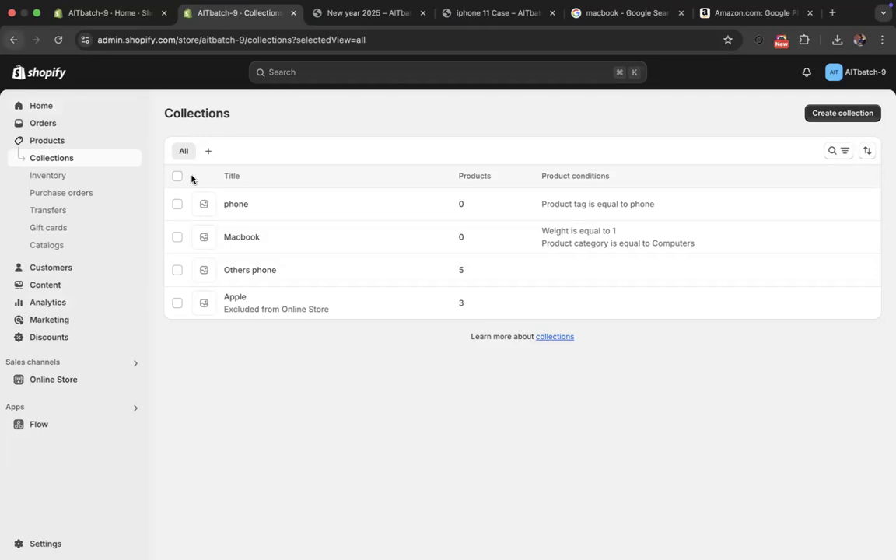
- Open the store's General settings
click(55, 544)
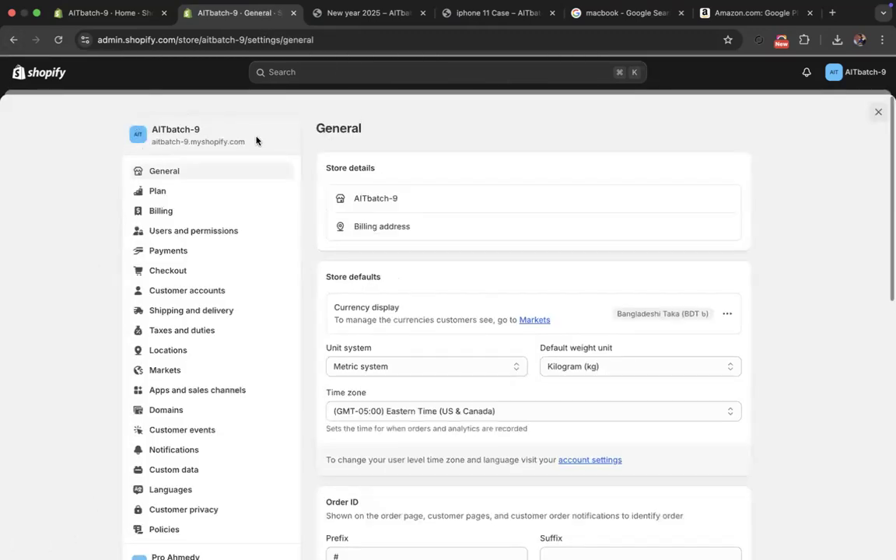
- Open the Domains settings, view the details of the store's primary myshopify.com domain and return to the domain list
drag(248, 142, 151, 142)
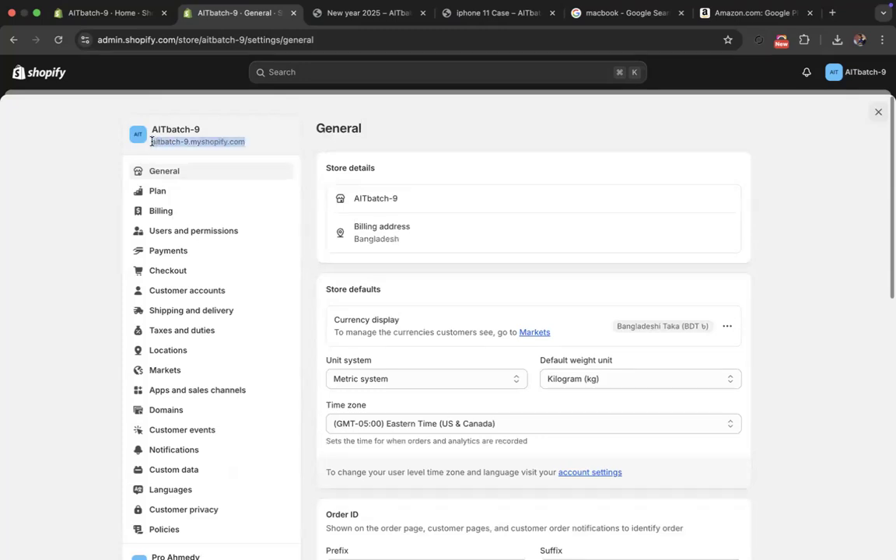
click(368, 37)
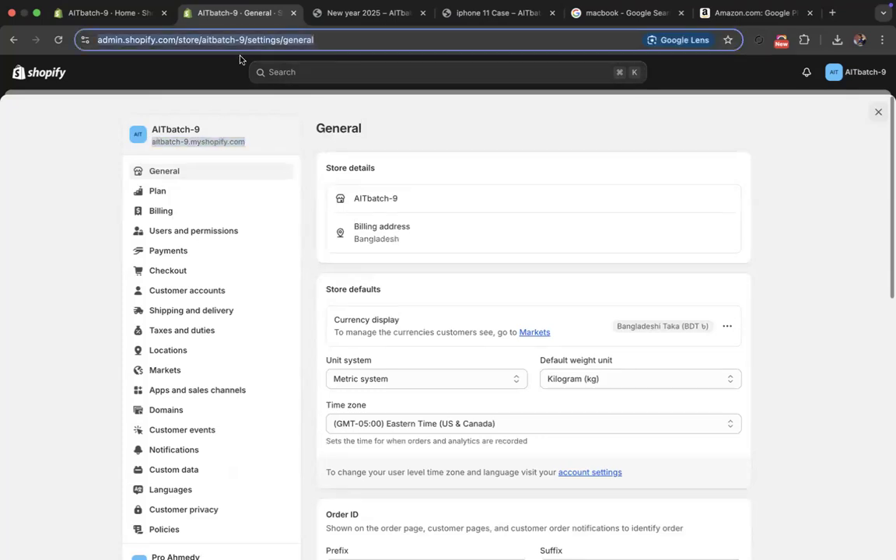
click(175, 140)
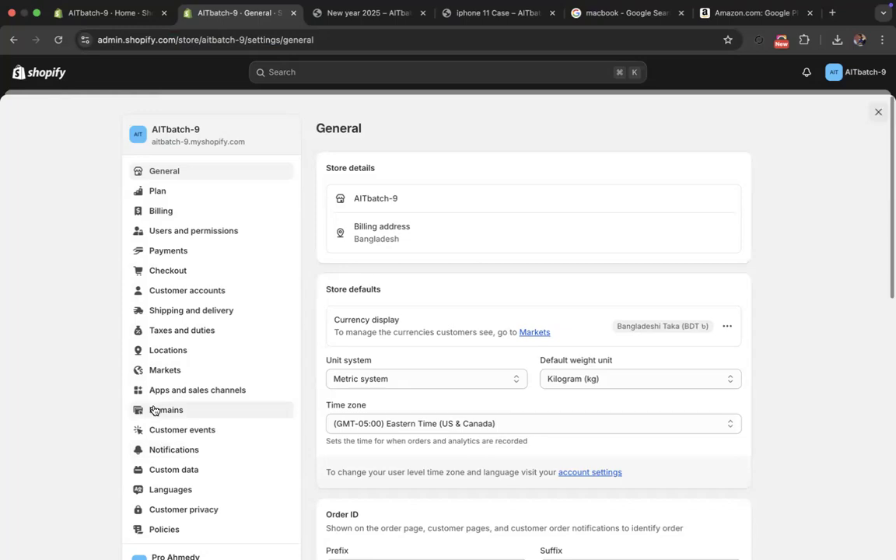
click(159, 412)
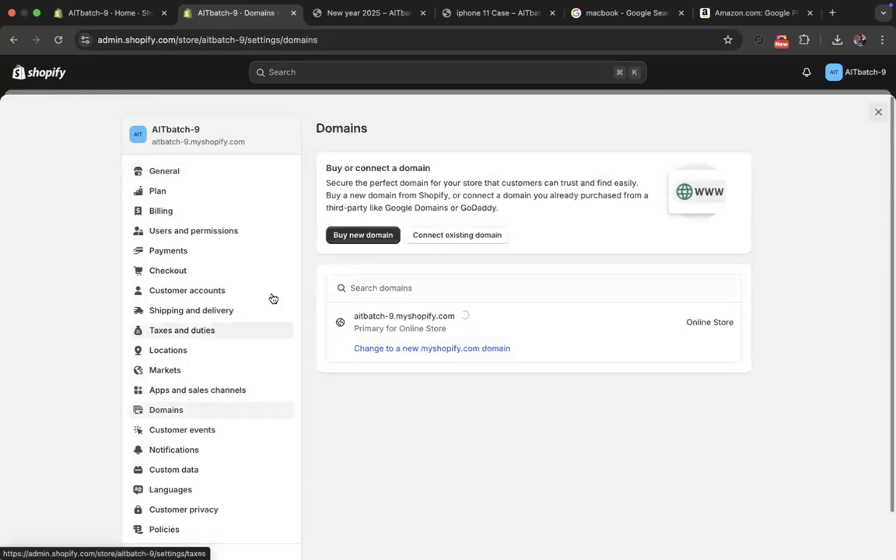
click(358, 318)
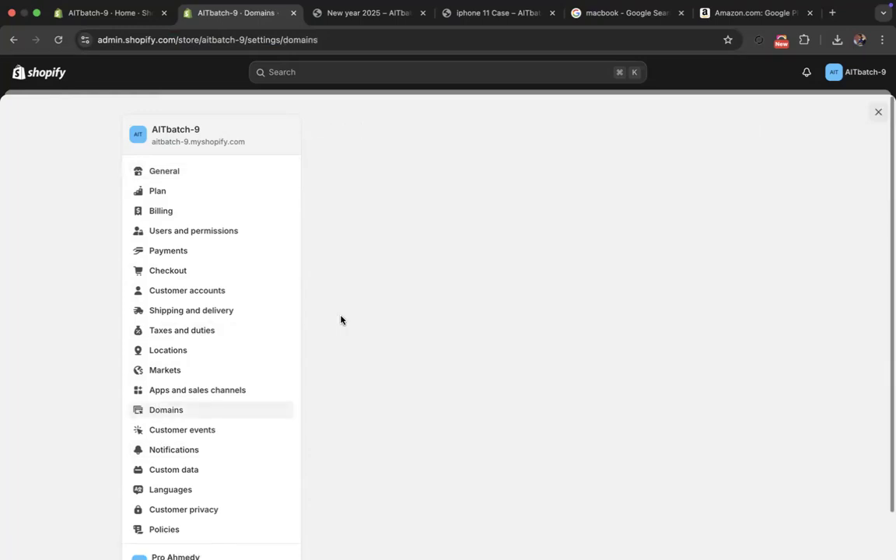
drag(488, 129, 338, 130)
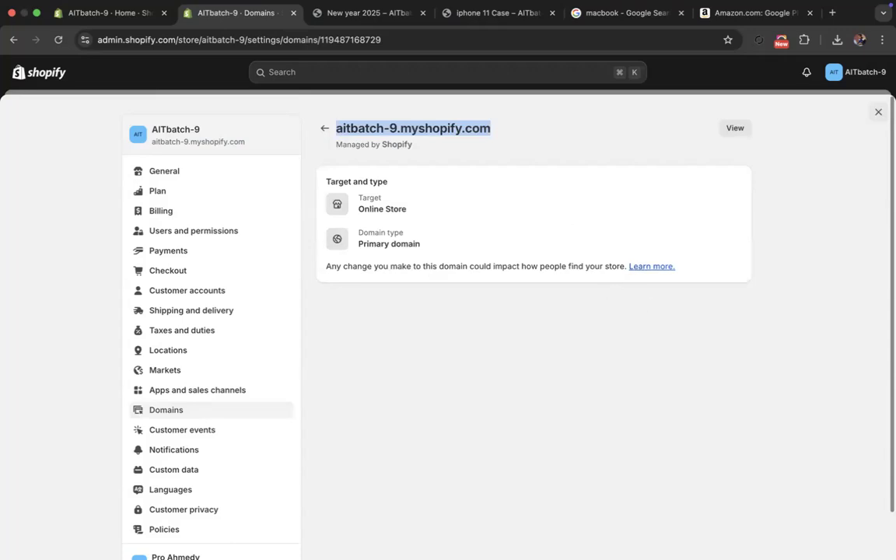
click(324, 128)
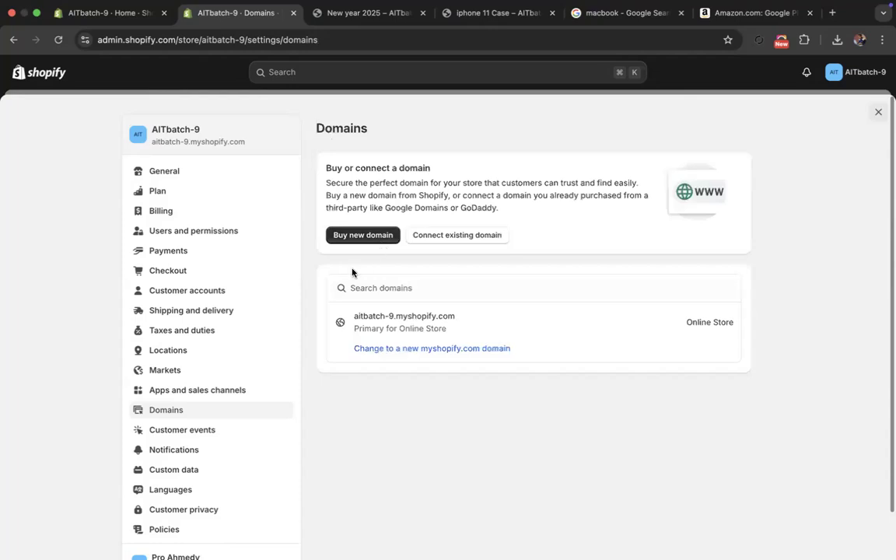
- Open Users and permissions and examine the staff, POS staff and Collaborators sections, including the collaborator request code
click(204, 234)
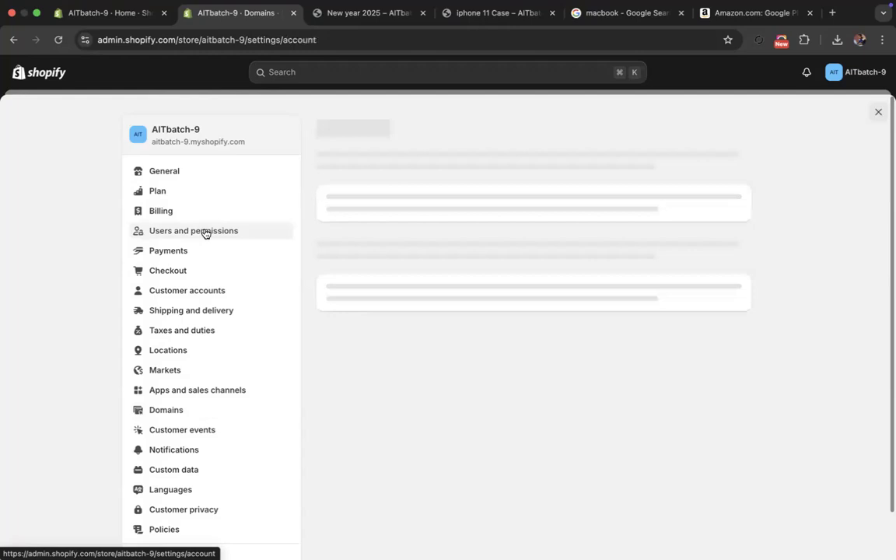
scroll(343, 294, down, 5)
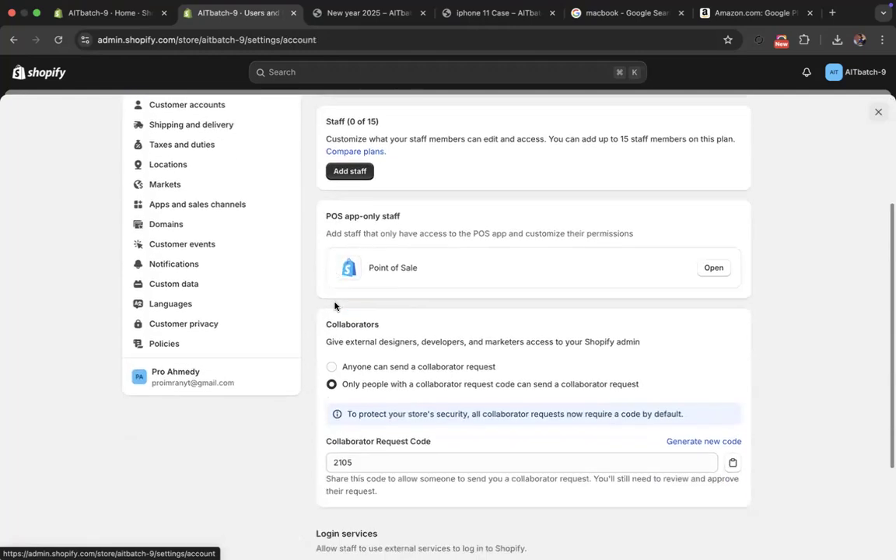
drag(353, 325, 326, 324)
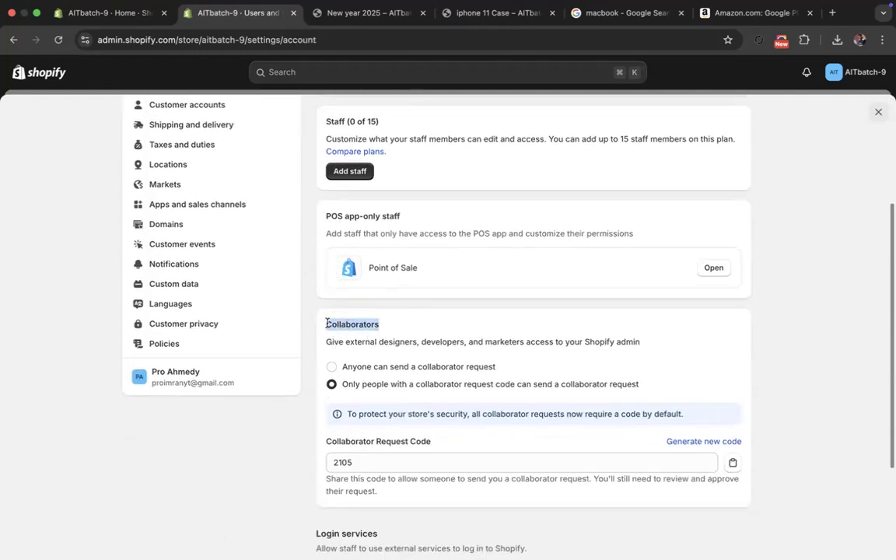
click(362, 462)
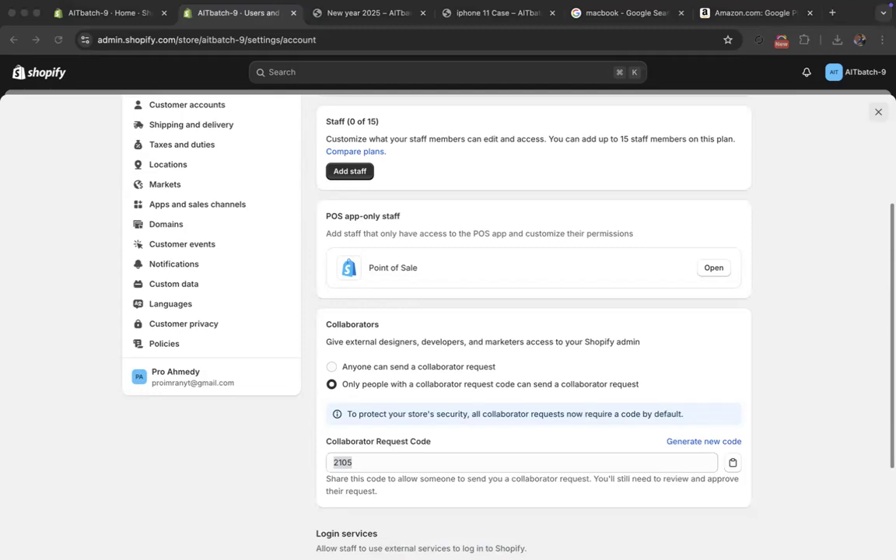
scroll(451, 273, up, 5)
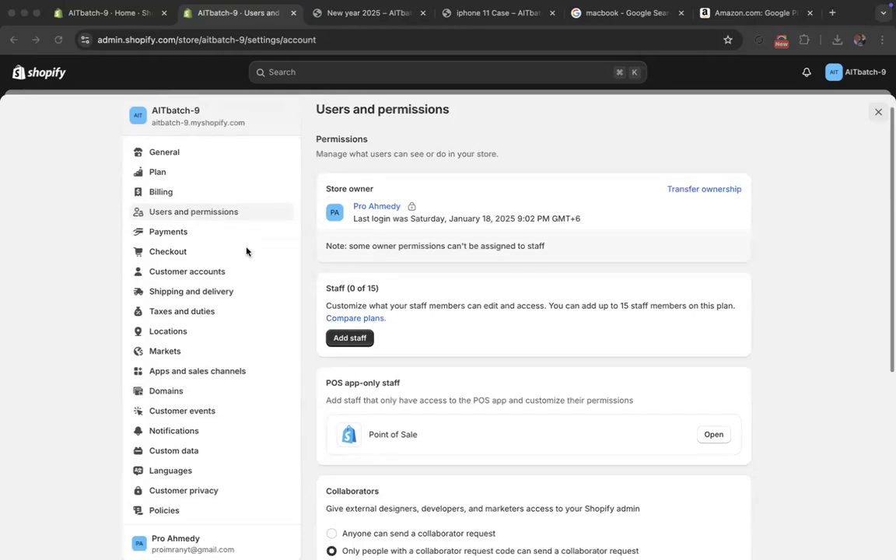
scroll(360, 340, down, 3)
scroll(359, 340, down, 1)
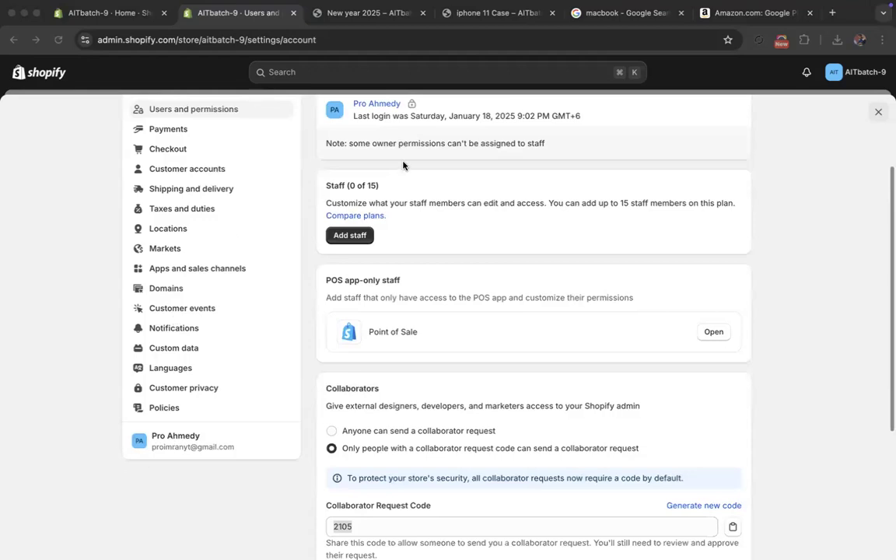
scroll(257, 202, up, 3)
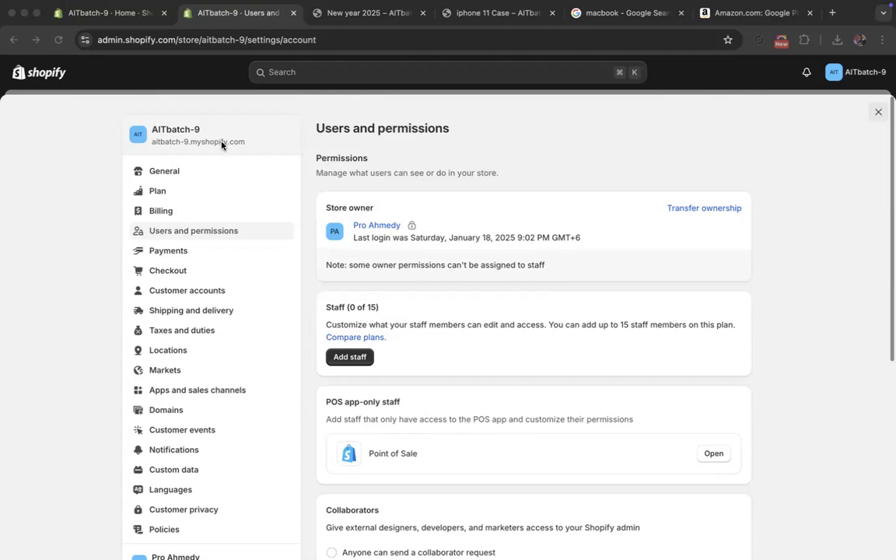
scroll(300, 196, down, 8)
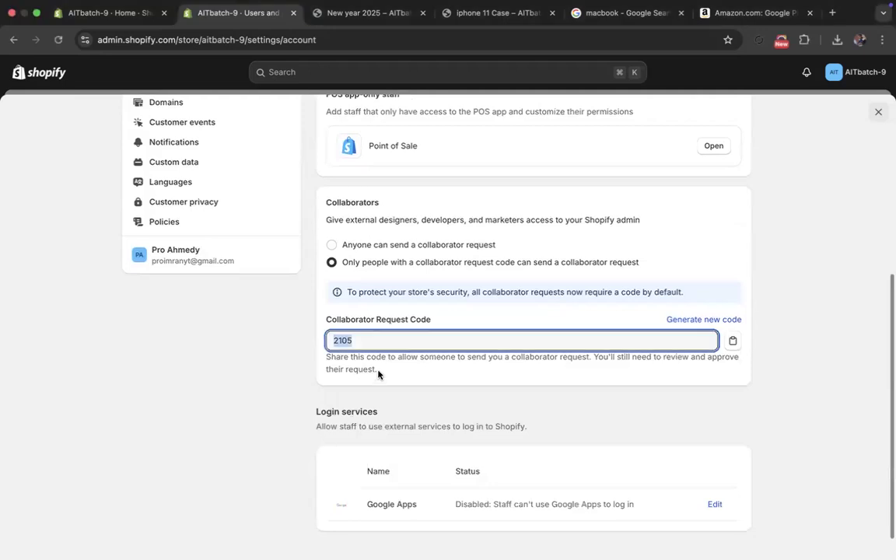
click(380, 374)
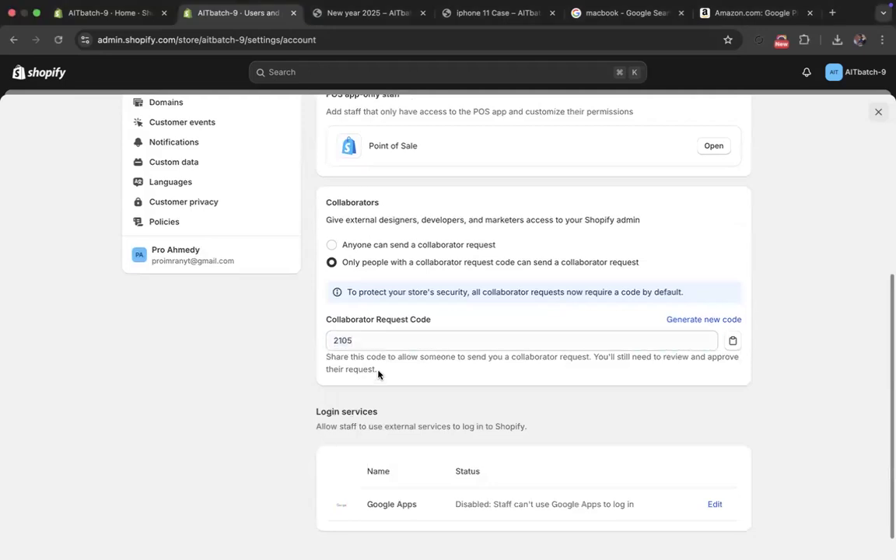
- Check the store alerts and reload Users and permissions to look for new collaborator requests
click(808, 73)
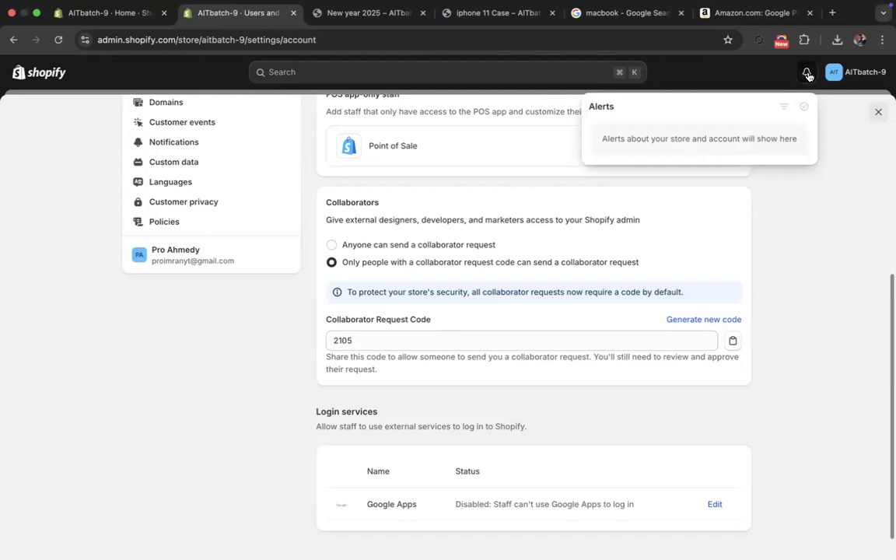
click(808, 72)
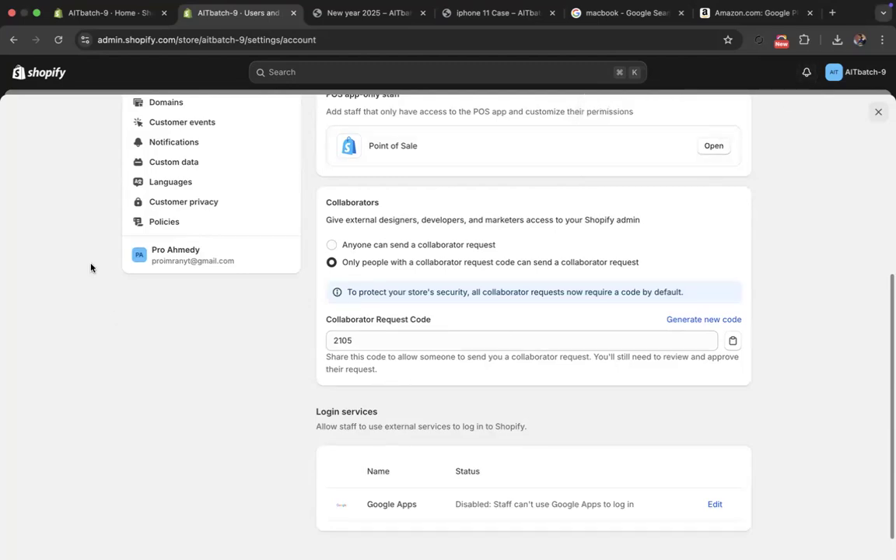
click(57, 40)
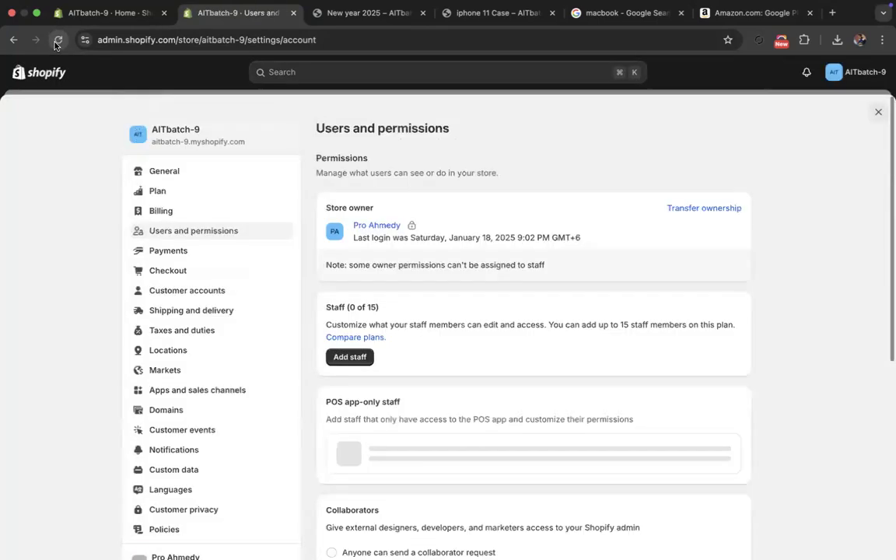
scroll(511, 315, down, 5)
scroll(508, 318, up, 1)
scroll(508, 318, up, 1)
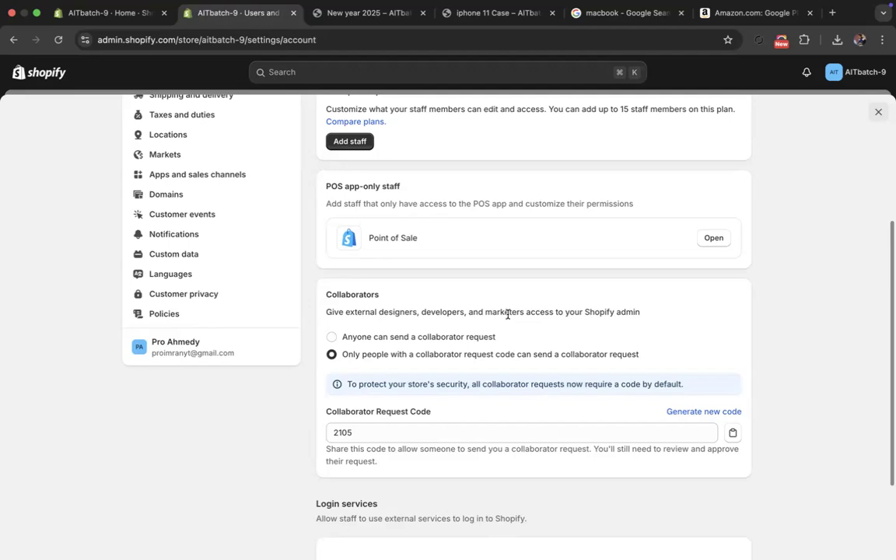
click(61, 40)
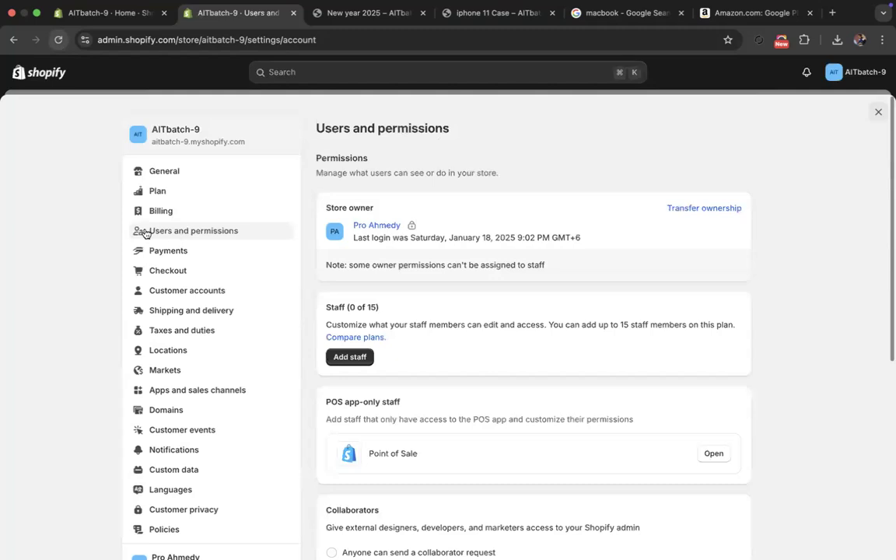
scroll(362, 321, down, 5)
scroll(361, 321, up, 2)
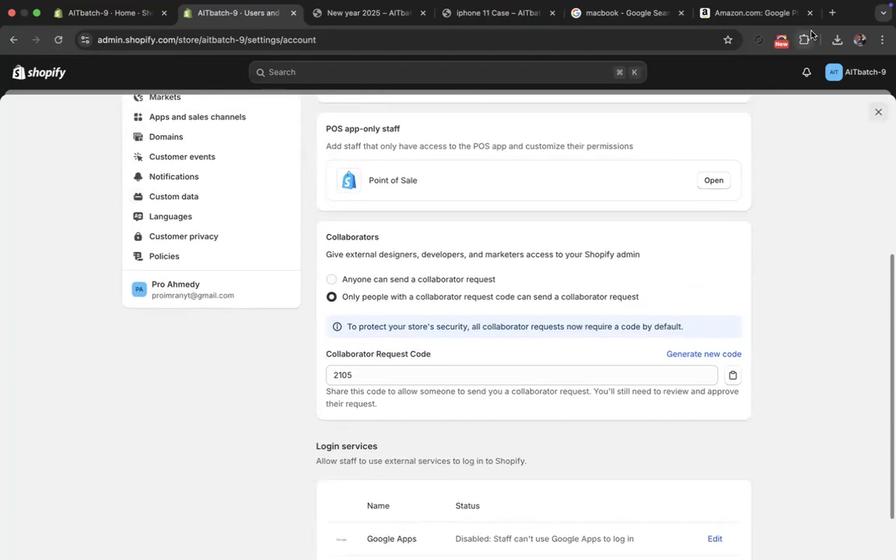
- Open the Shopify homepage in a new browser tab and look through its sections, Solutions and Resources listings and footer links
click(831, 12)
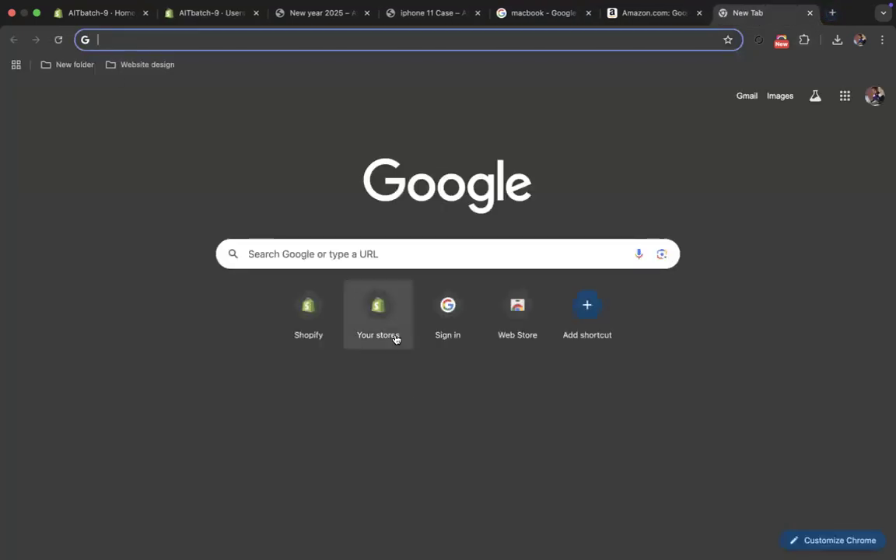
click(309, 314)
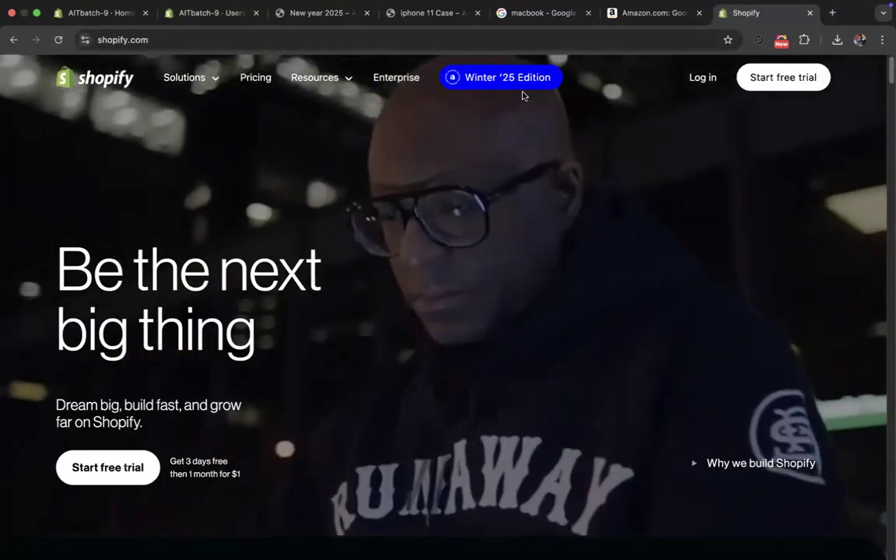
scroll(360, 324, down, 15)
scroll(330, 338, up, 5)
scroll(332, 333, down, 15)
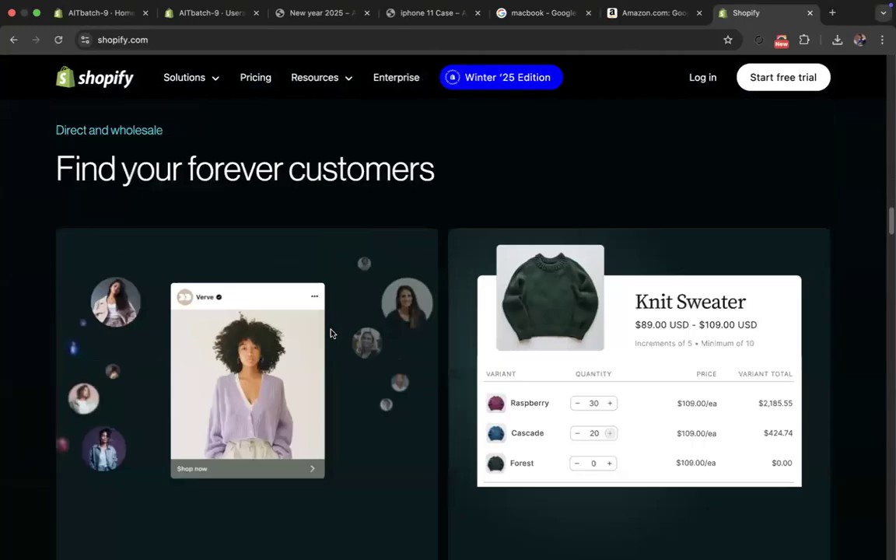
scroll(345, 325, down, 15)
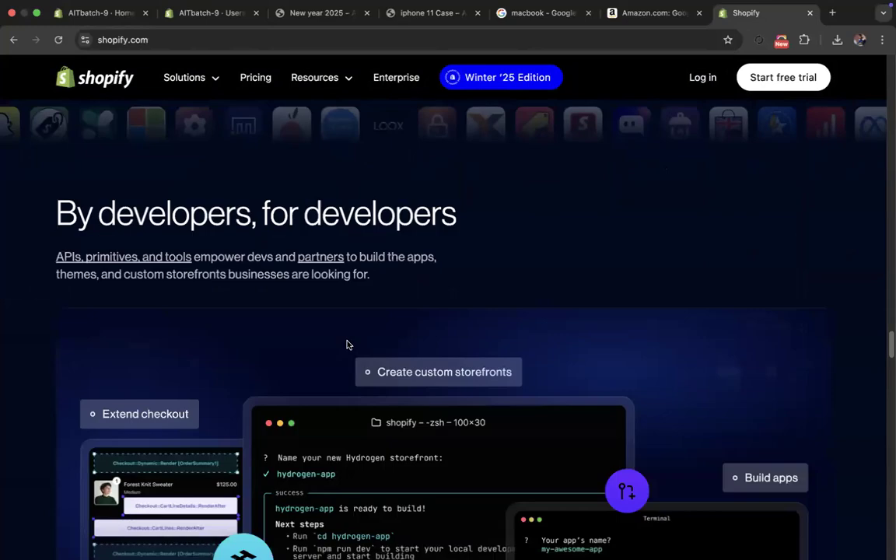
scroll(347, 350, down, 8)
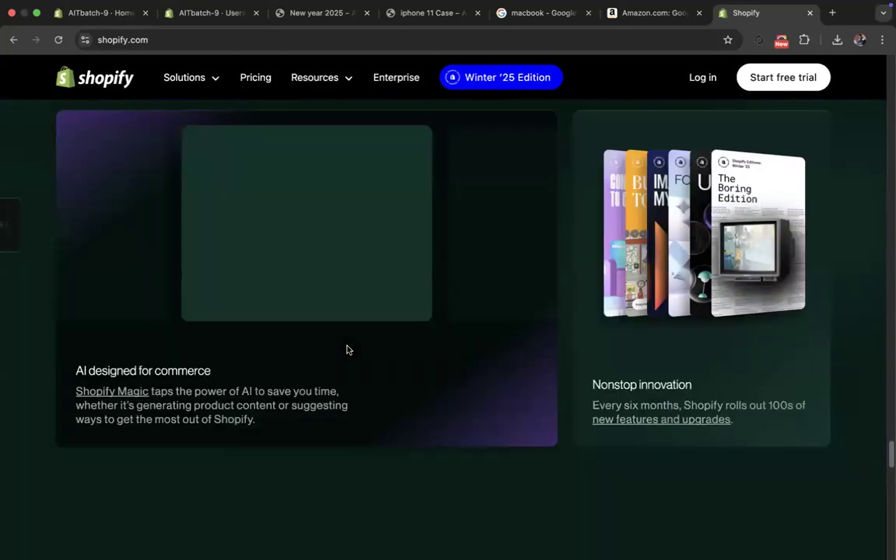
click(211, 81)
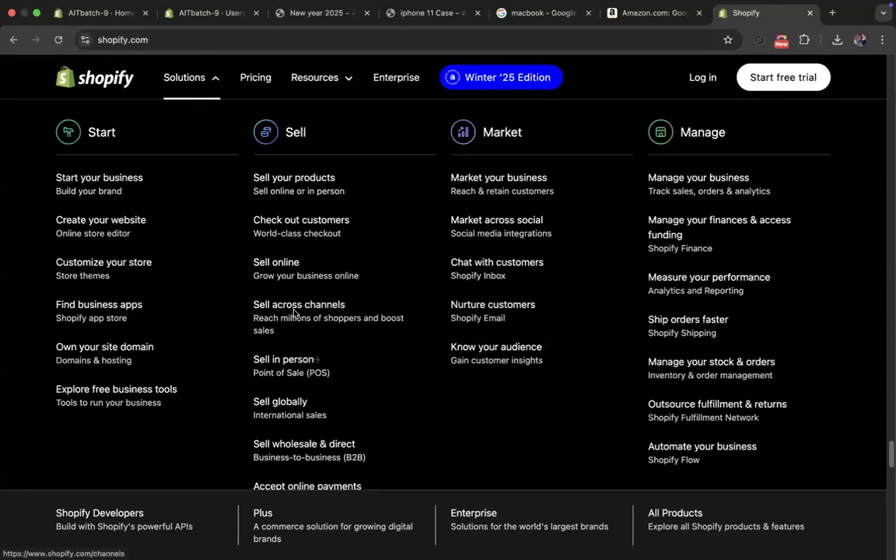
click(332, 89)
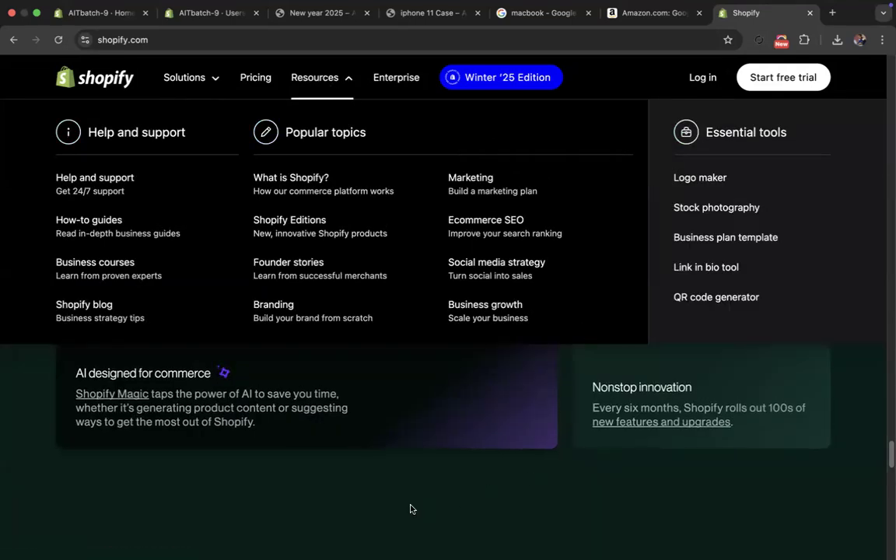
scroll(595, 466, down, 15)
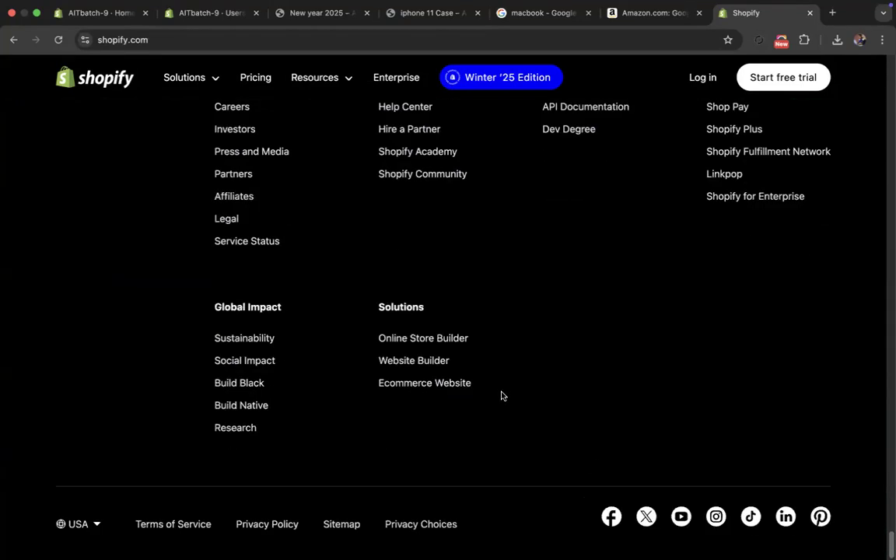
scroll(452, 161, up, 2)
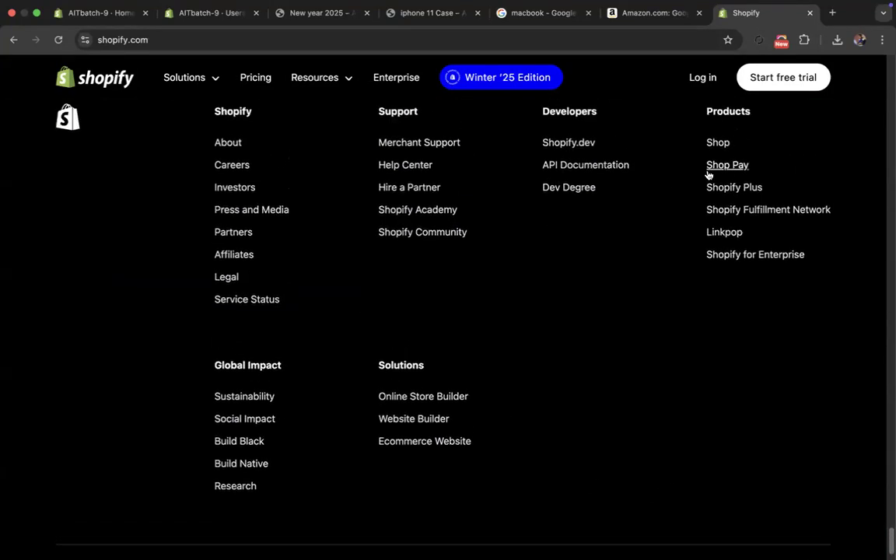
- Return to the store's Users and permissions page, reload it and check the Collaborators section for incoming requests
click(198, 13)
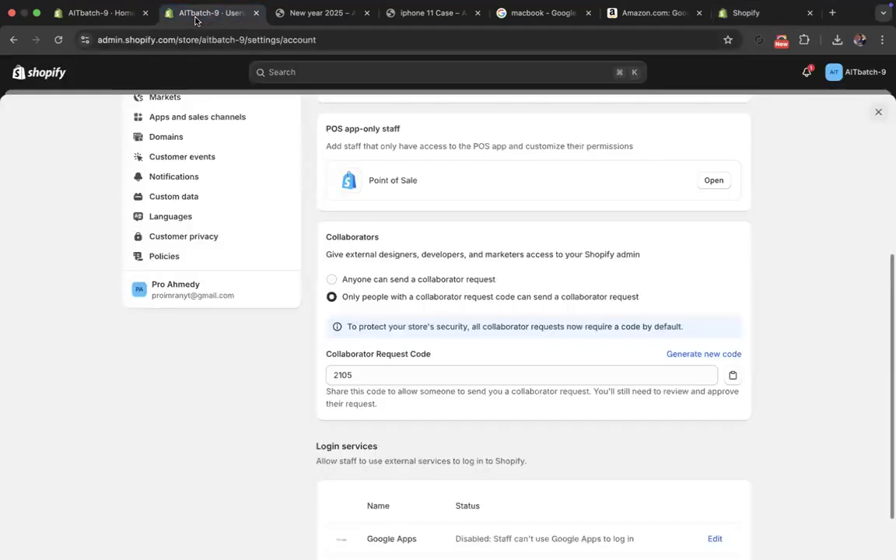
click(58, 39)
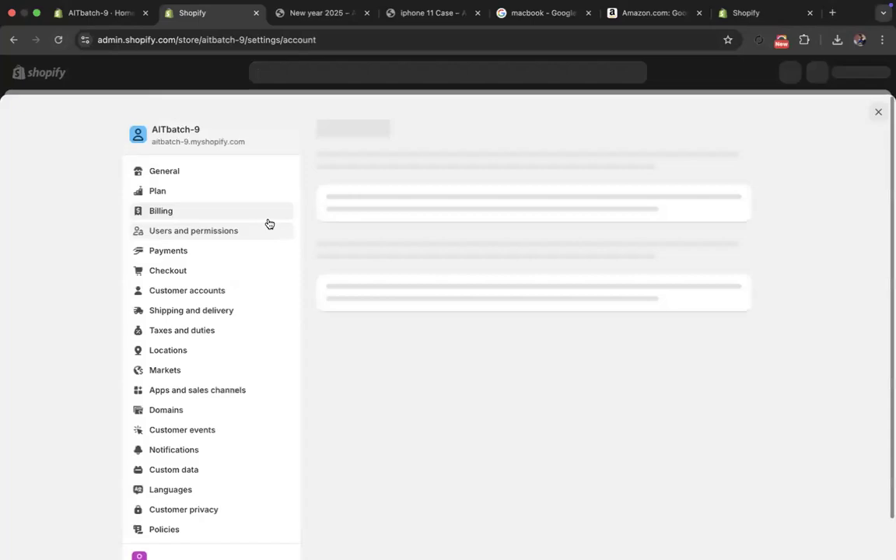
scroll(315, 396, down, 5)
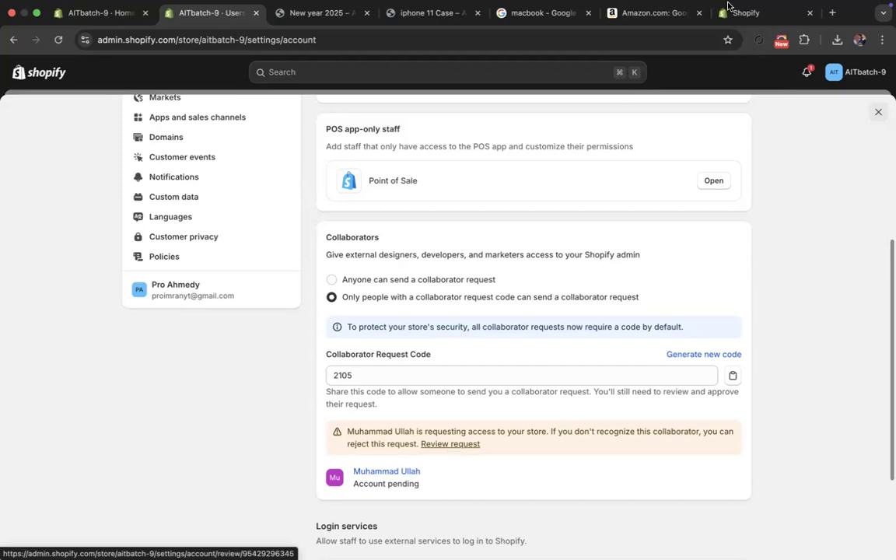
- In the Shopify homepage's browser tab, search Google for "shopify partner", open the Shopify Partners site and log in to the partner account
click(755, 13)
click(254, 47)
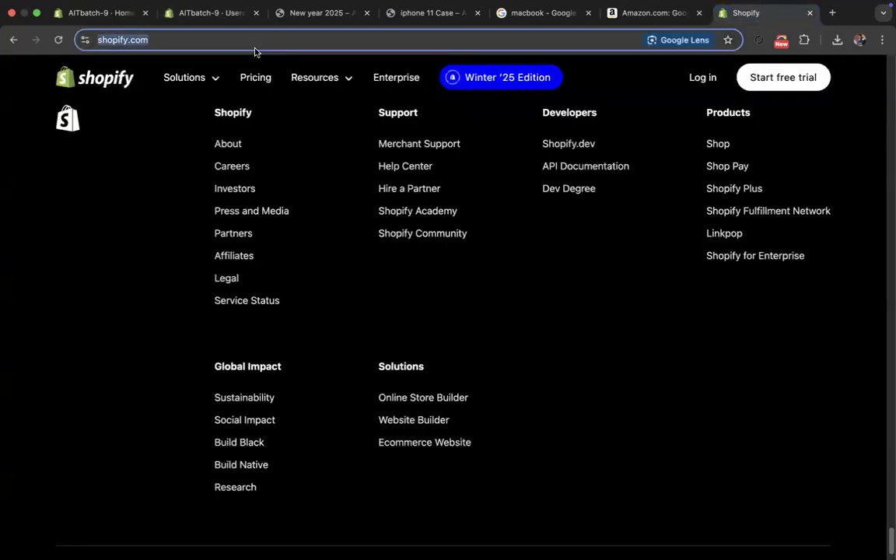
text(shopify )
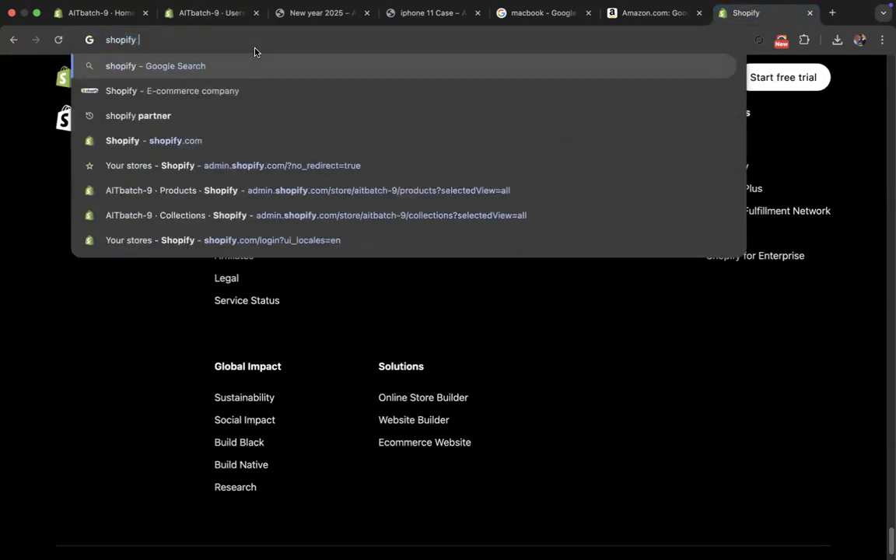
text(p)
click(233, 91)
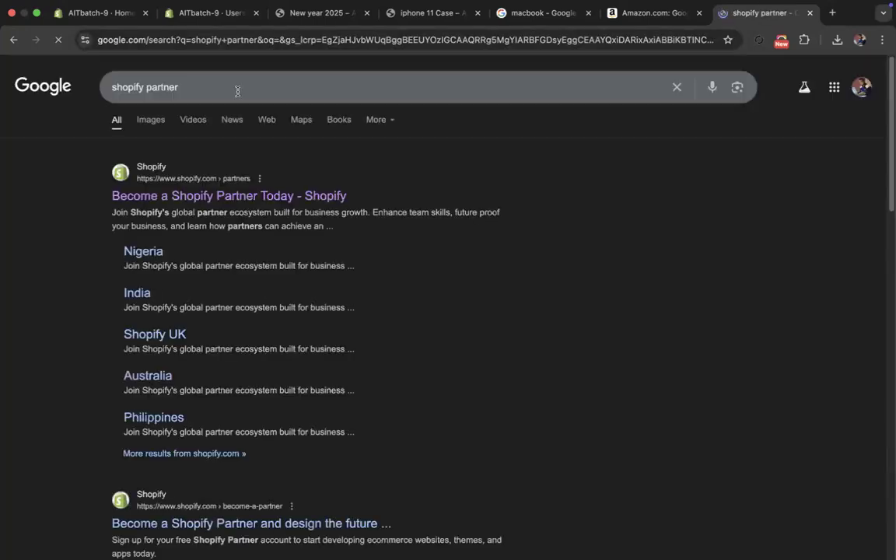
click(214, 194)
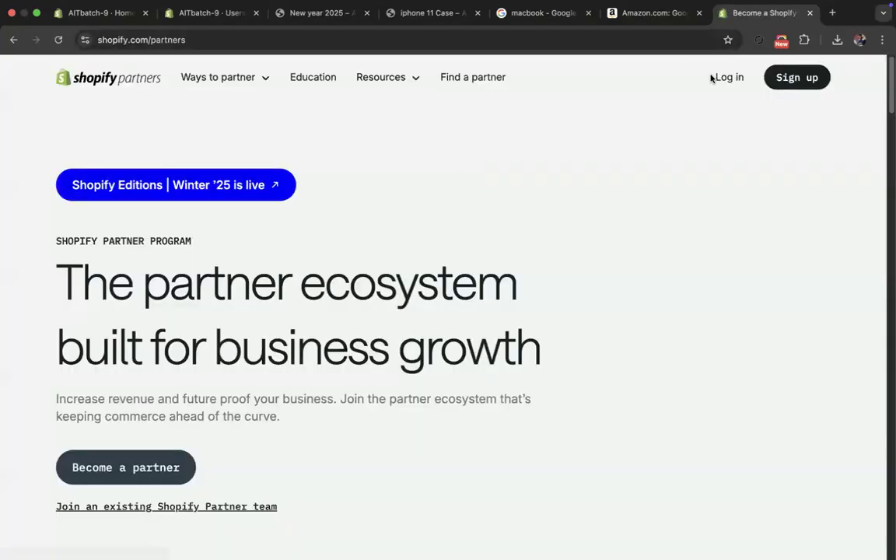
click(730, 77)
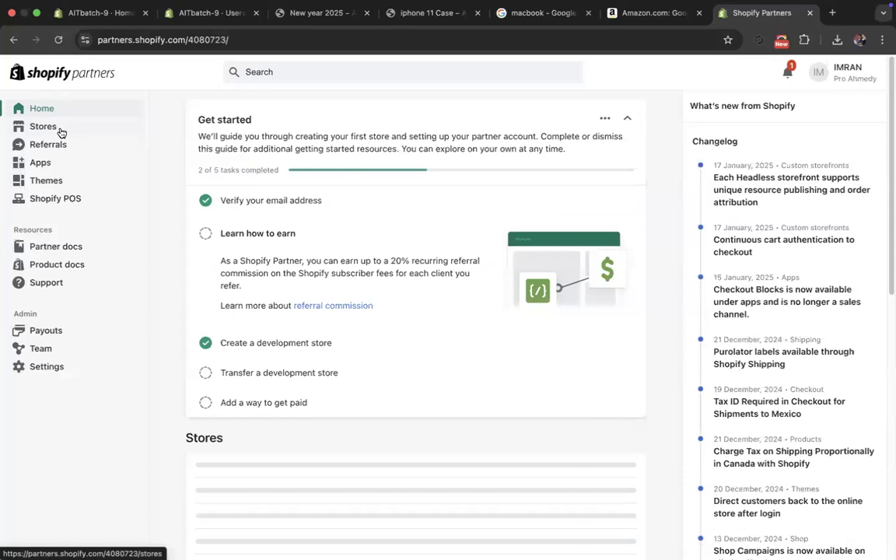
- From the Partners Stores list, open the form for requesting access to a store, ready for entry of the store URL
click(45, 126)
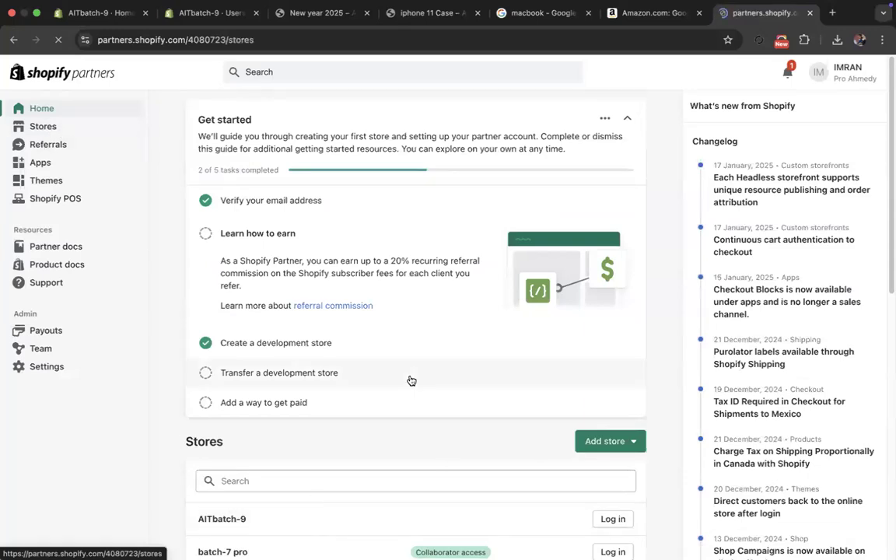
click(814, 115)
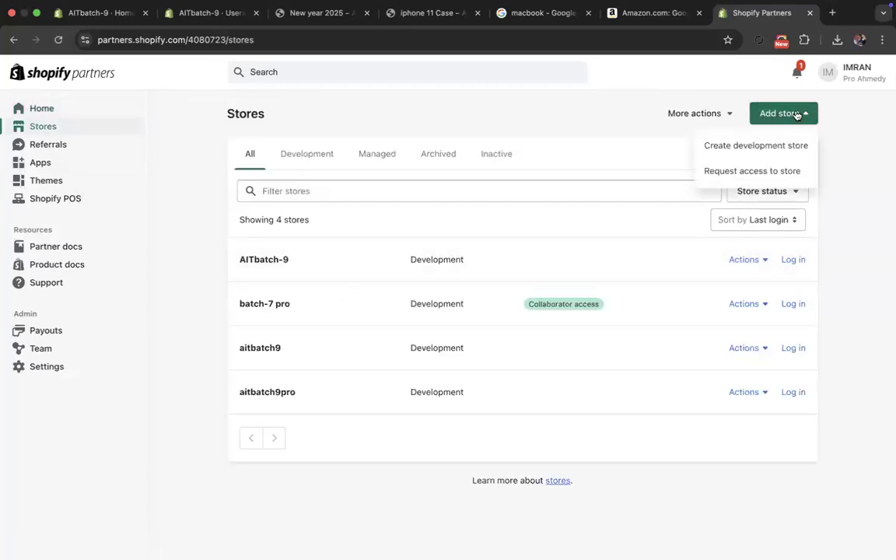
click(765, 171)
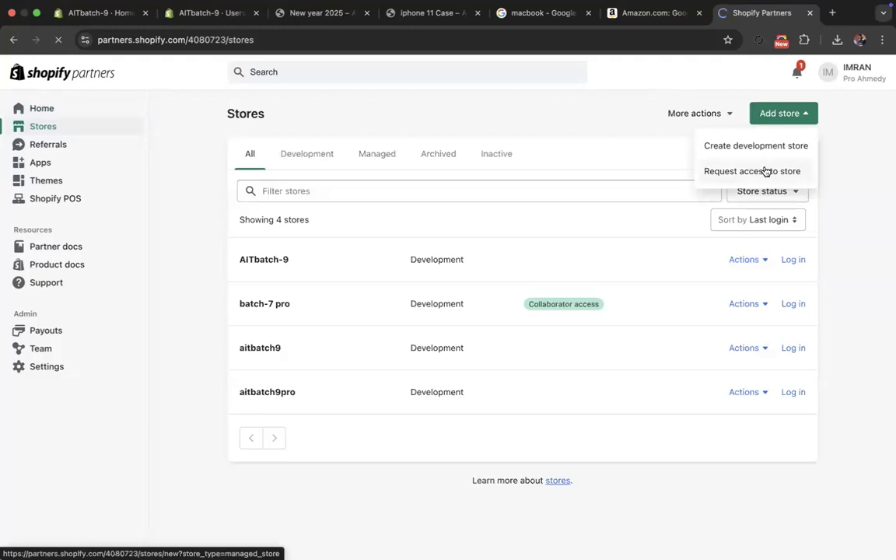
click(361, 267)
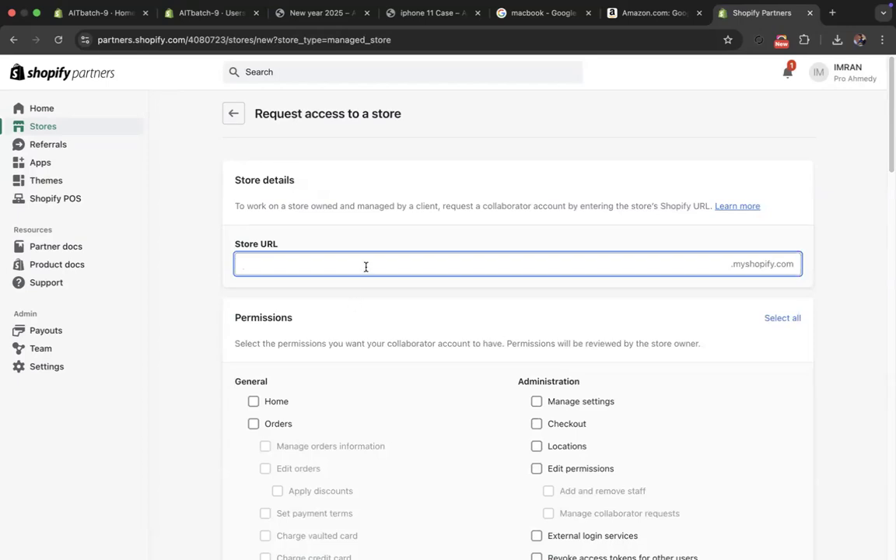
- In the store's Users and permissions, allow anyone to send collaborator requests and restore the option requiring a request code
click(116, 18)
click(177, 24)
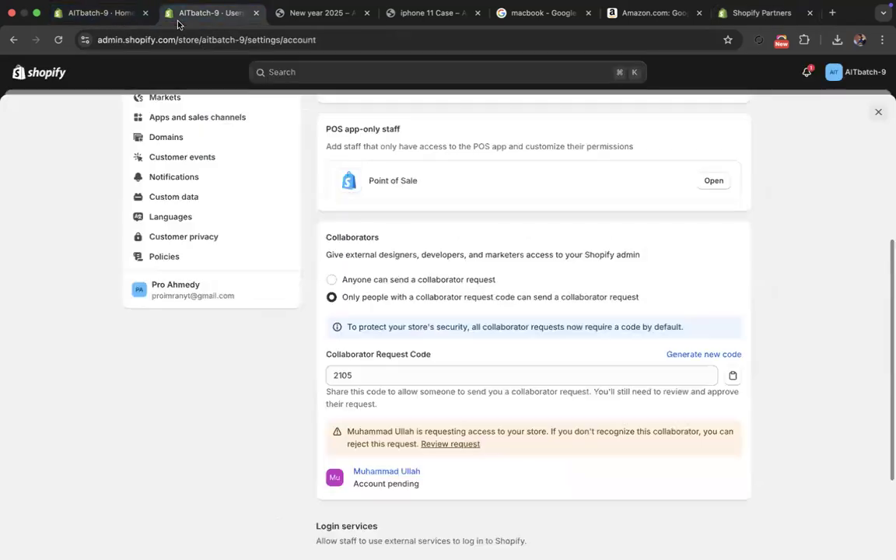
click(346, 280)
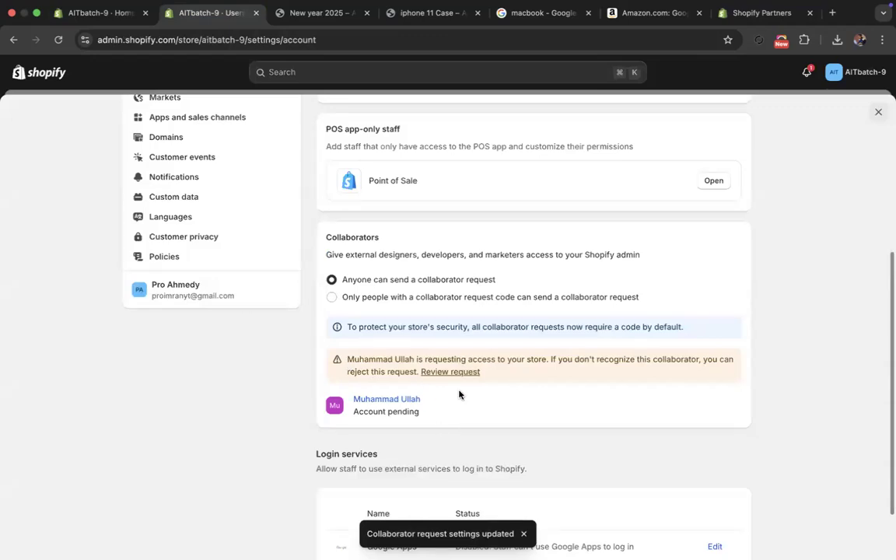
drag(495, 283, 343, 285)
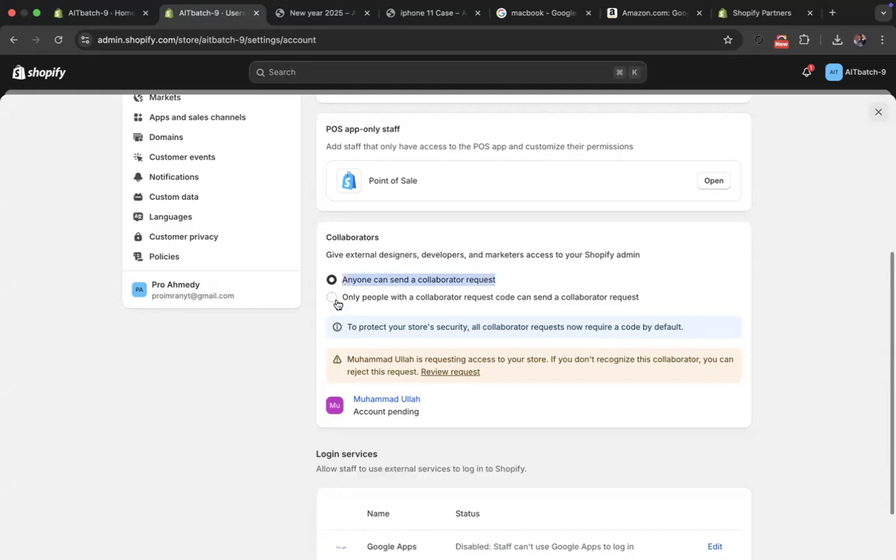
click(332, 300)
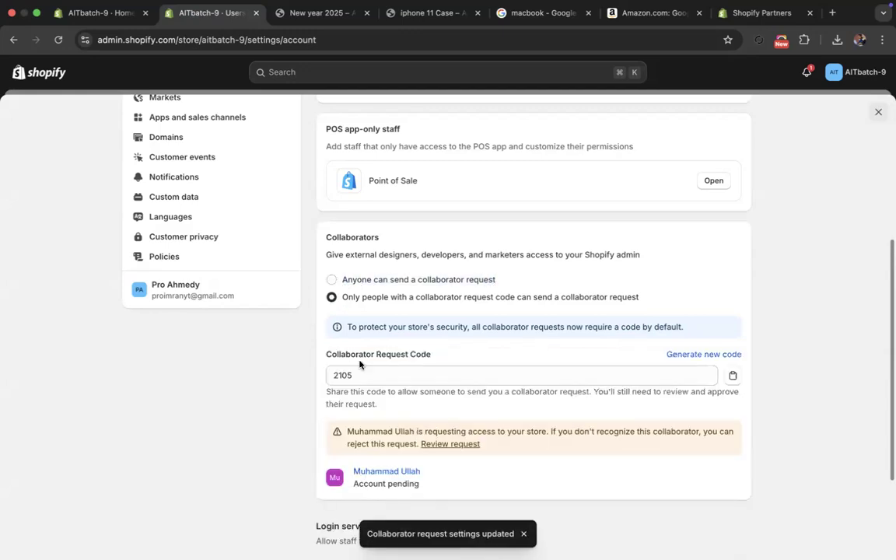
- Open the new collaborator request alert, look over the Users and permissions page and close the settings
scroll(419, 370, down, 2)
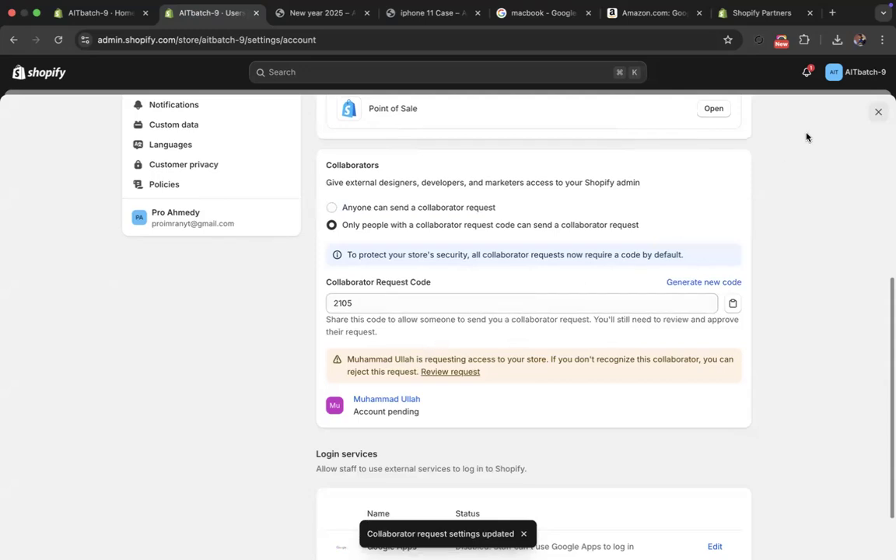
click(806, 71)
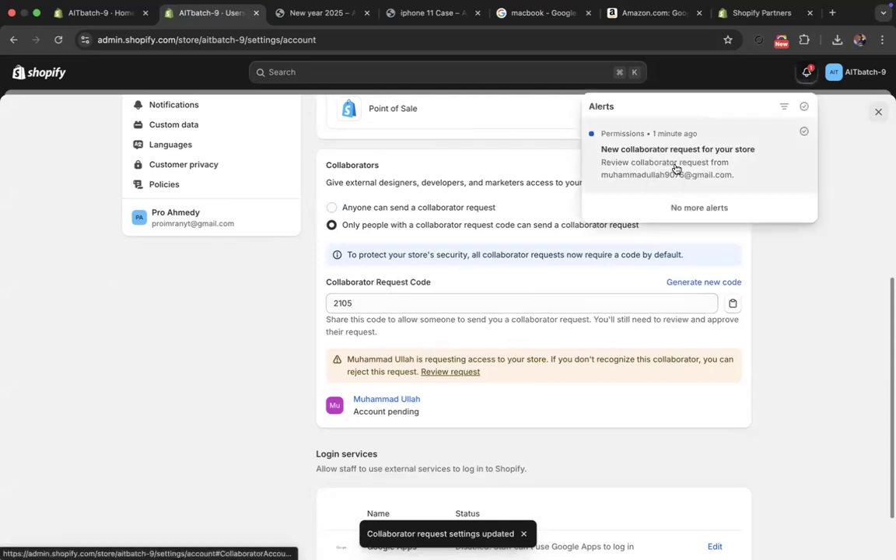
click(640, 162)
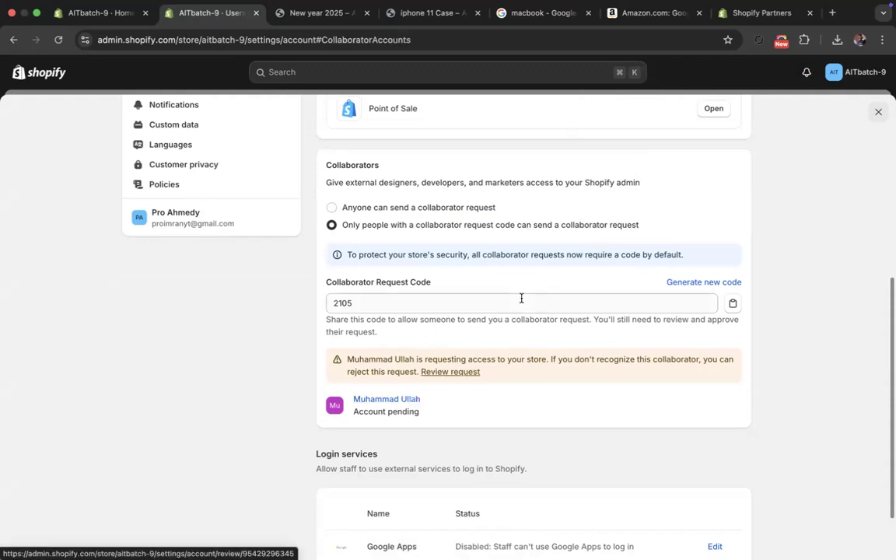
scroll(583, 251, up, 5)
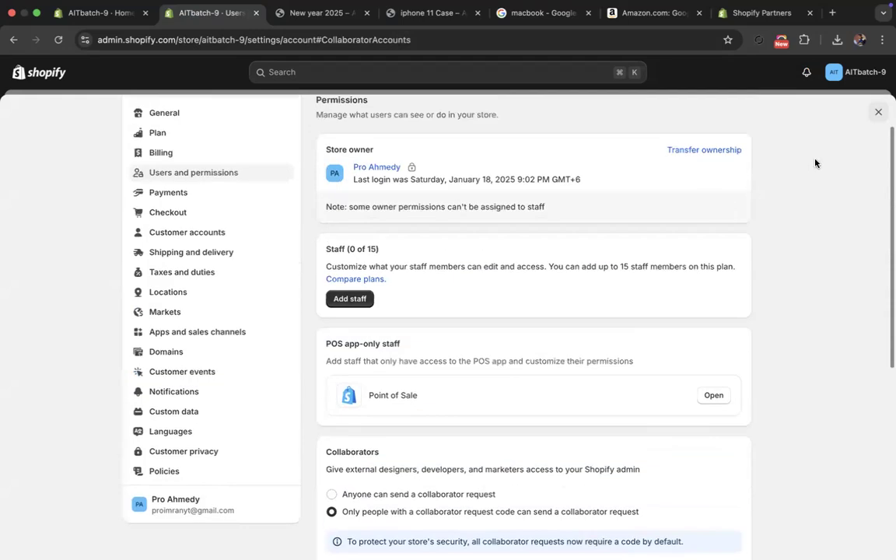
click(879, 111)
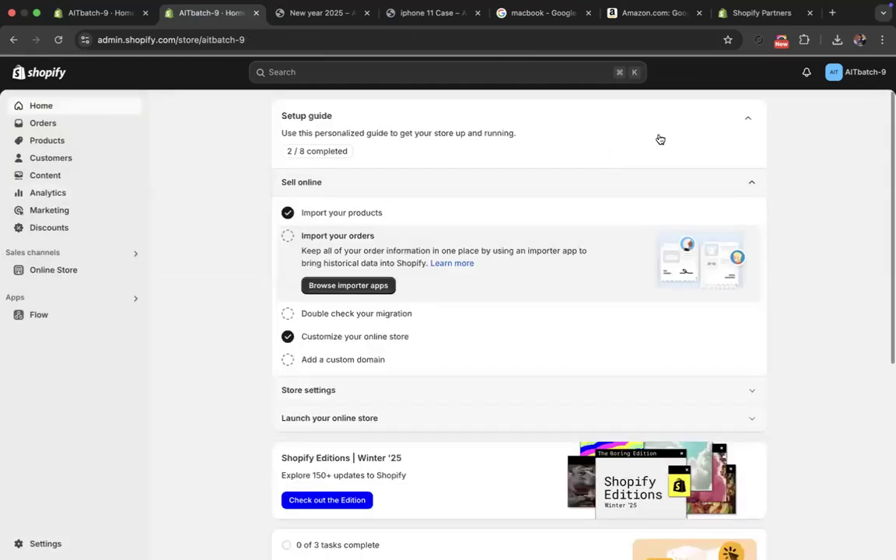
- Reopen the collaborator request from the store alerts and bring up its review page
click(806, 75)
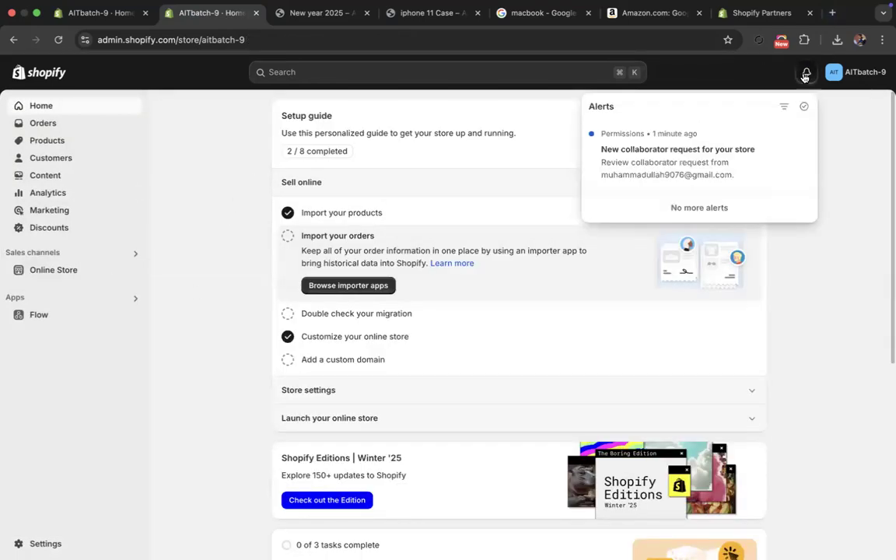
click(698, 170)
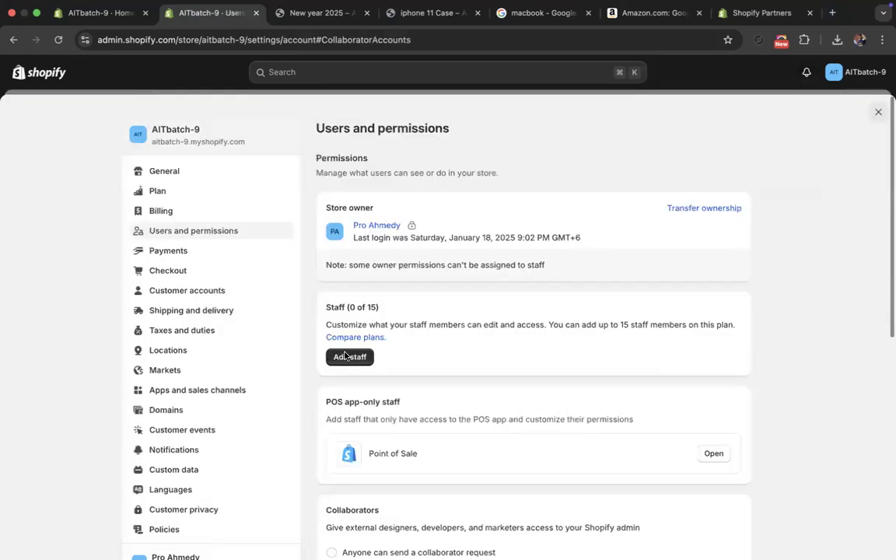
scroll(500, 396, down, 5)
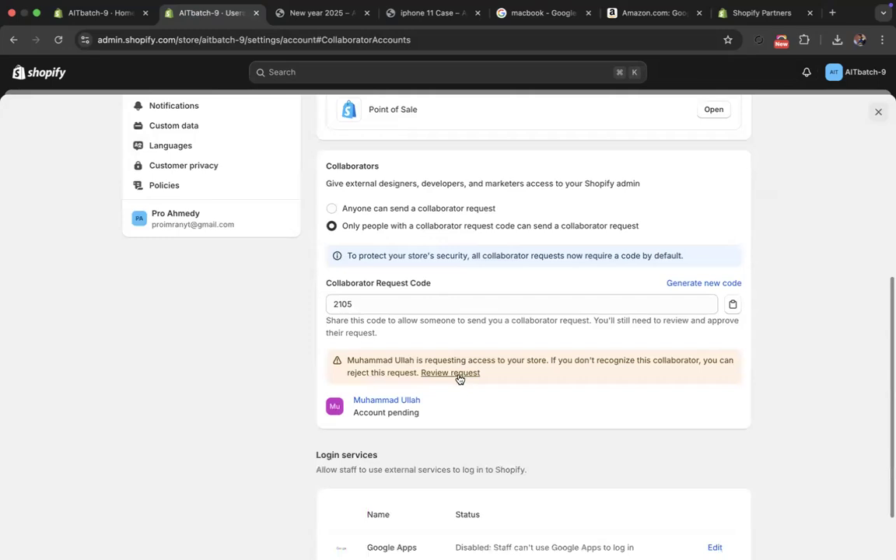
click(454, 374)
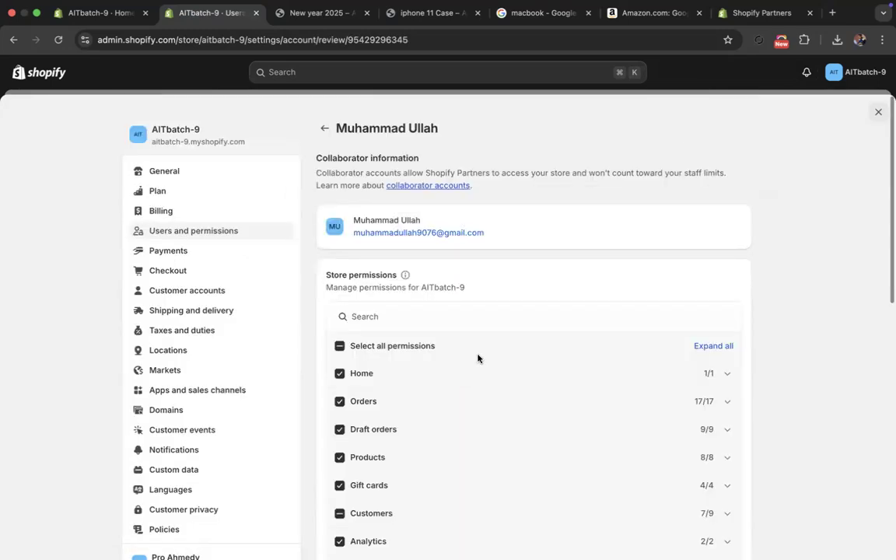
- Grant the collaborator all Companies permissions, remove all Finance permissions and accept the access request
scroll(478, 358, down, 3)
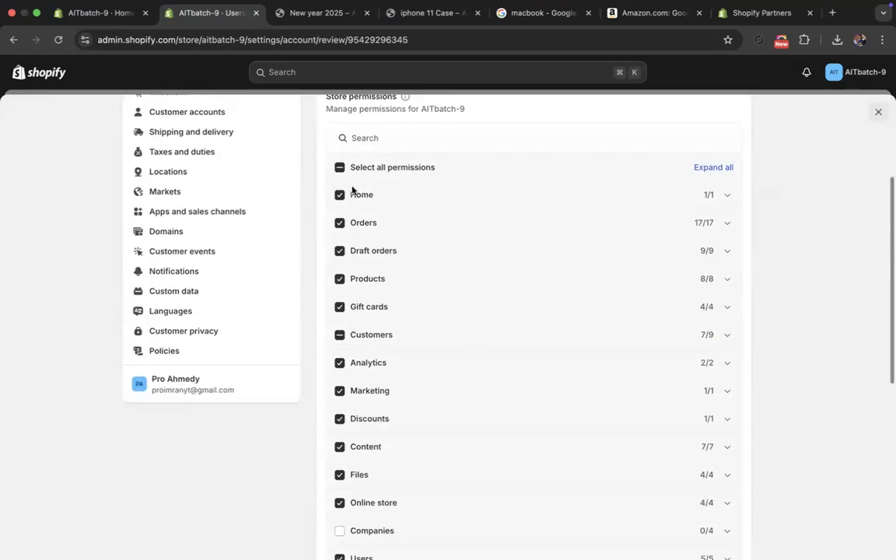
scroll(387, 351, down, 4)
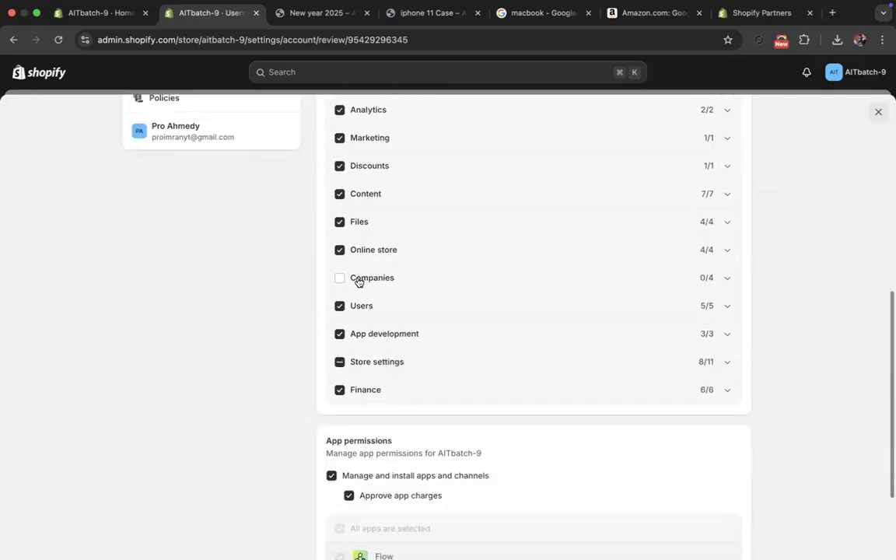
click(340, 278)
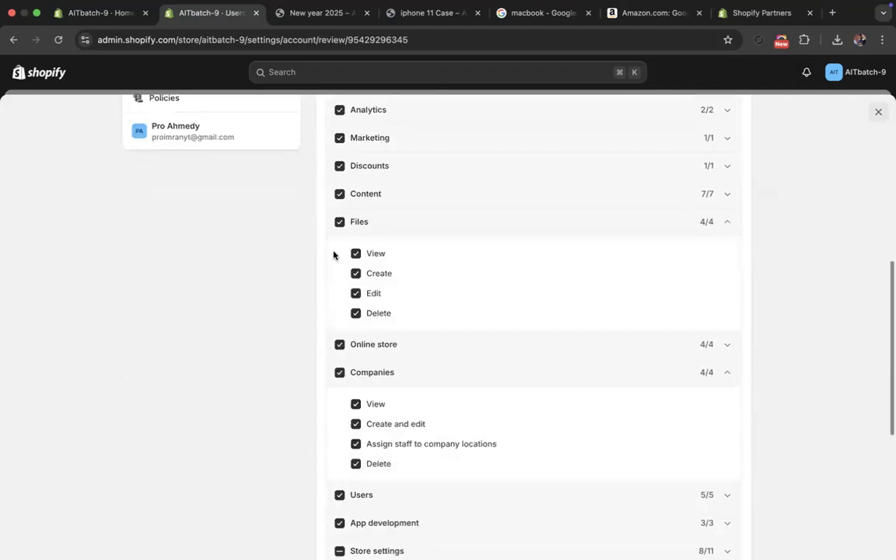
scroll(350, 357, down, 4)
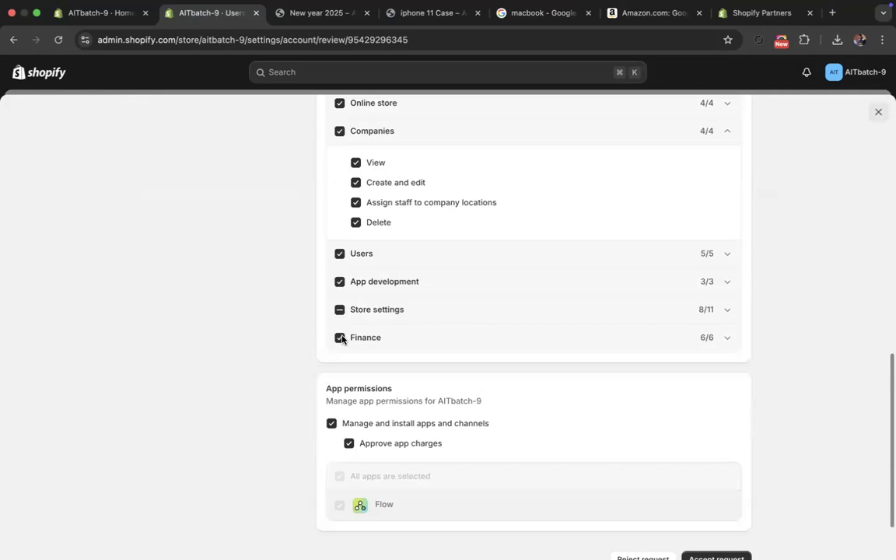
click(340, 338)
scroll(371, 348, down, 1)
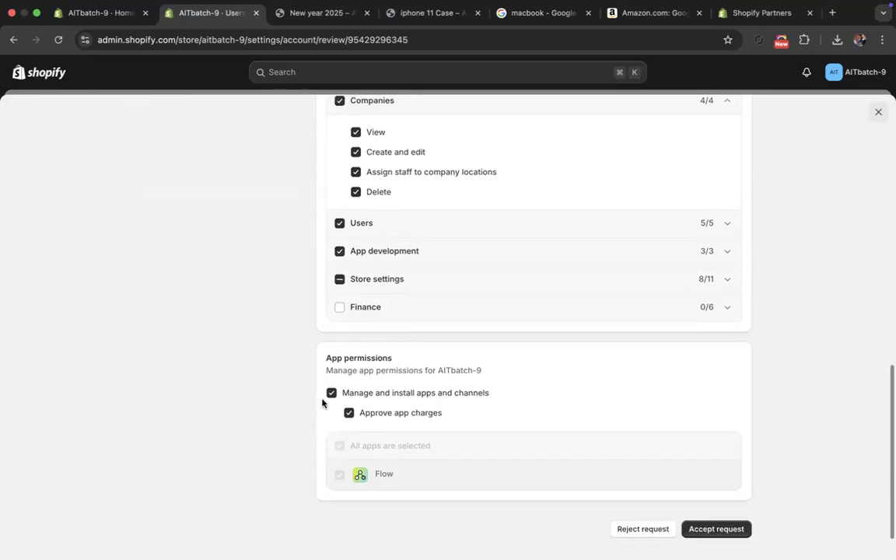
click(726, 535)
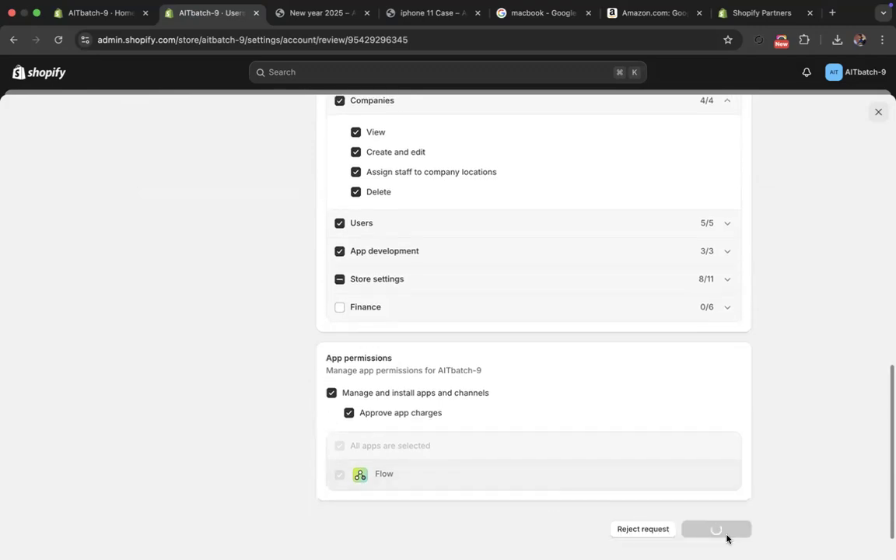
- Check the accepted collaborator's login status and permission level and the Login services section, and close the settings
scroll(442, 478, down, 5)
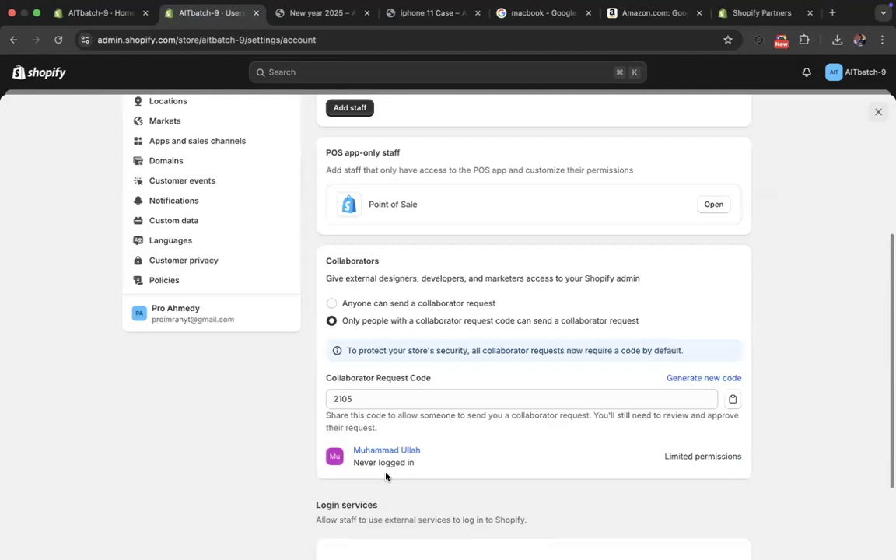
drag(425, 466, 345, 462)
click(426, 480)
scroll(426, 479, down, 3)
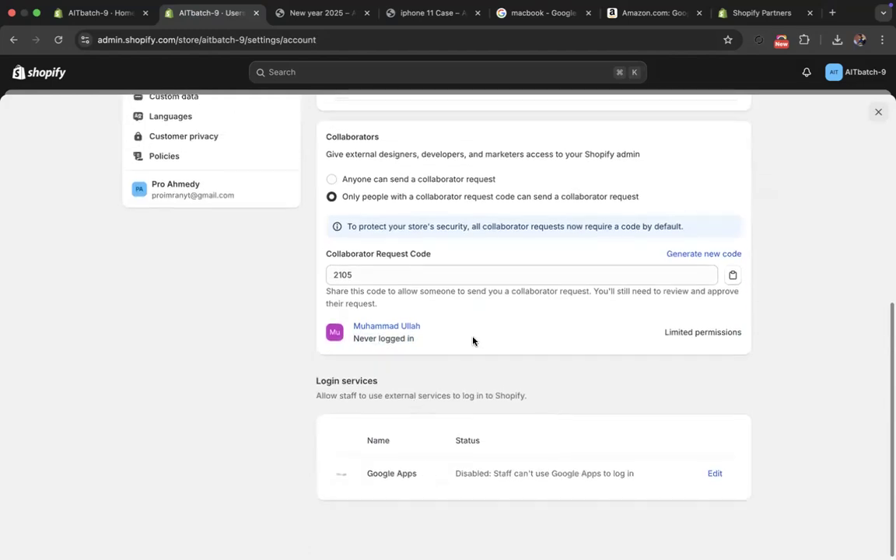
scroll(467, 343, up, 10)
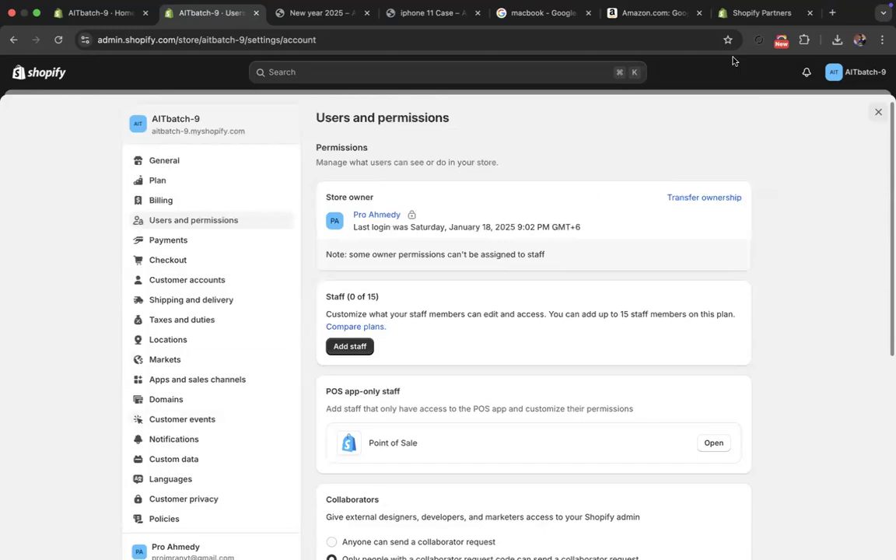
click(878, 112)
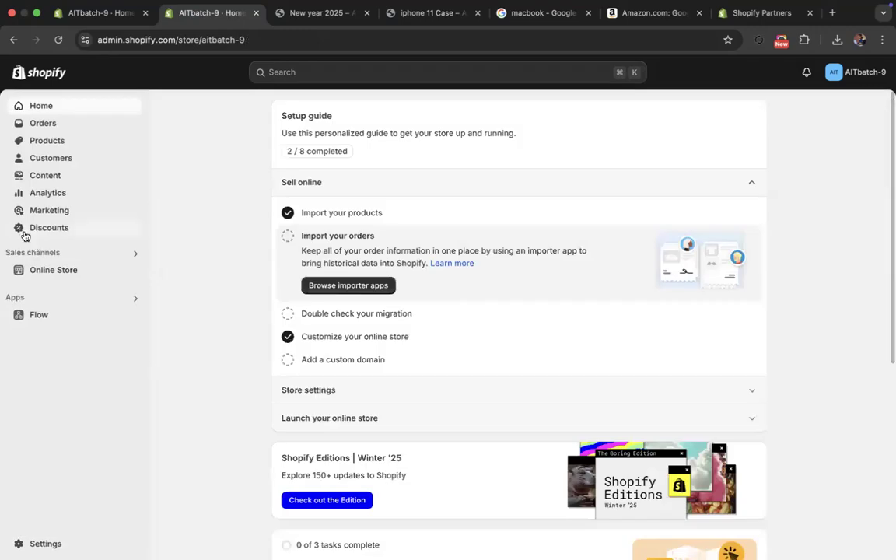
- View the store's Discounts and Customers pages and return to the full Products list
click(47, 230)
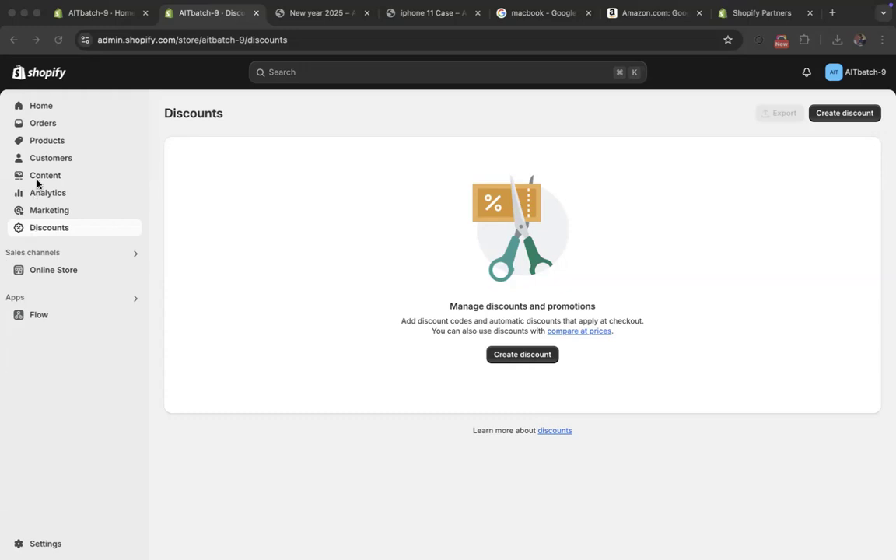
click(46, 159)
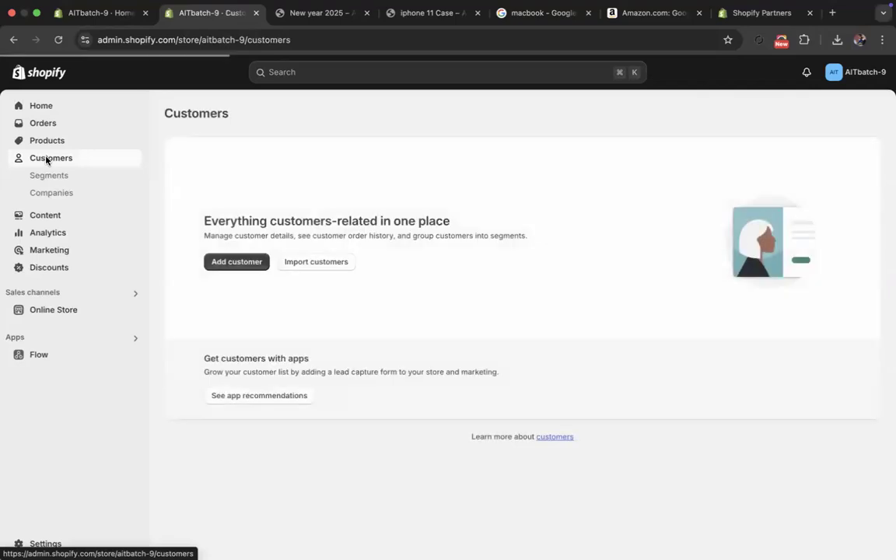
click(58, 141)
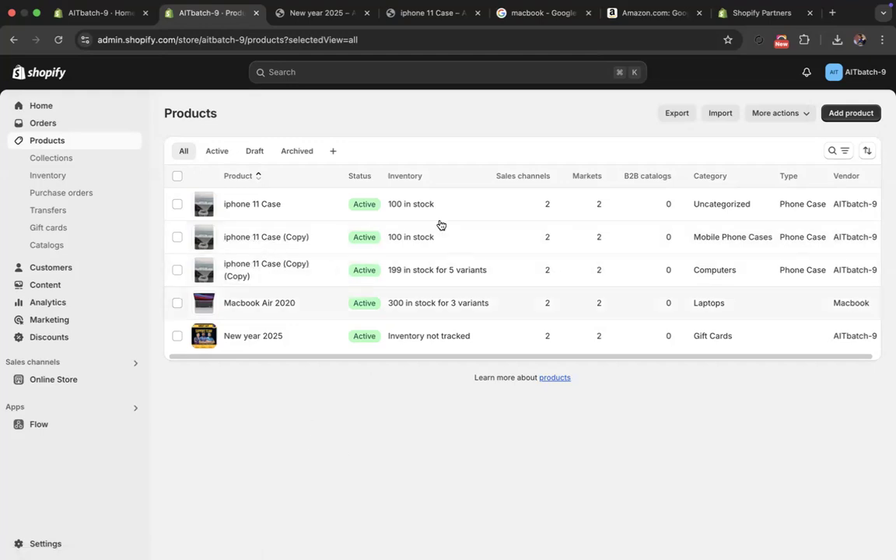
mouse_move(606, 10)
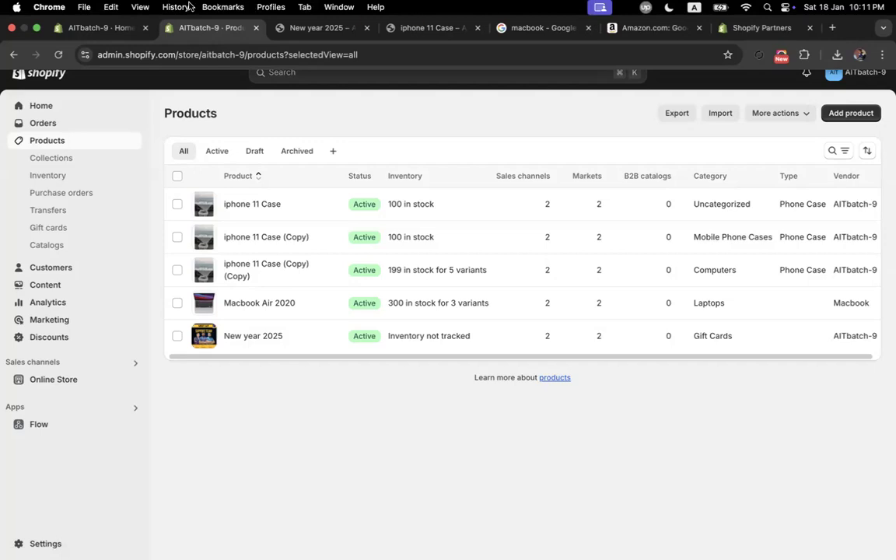